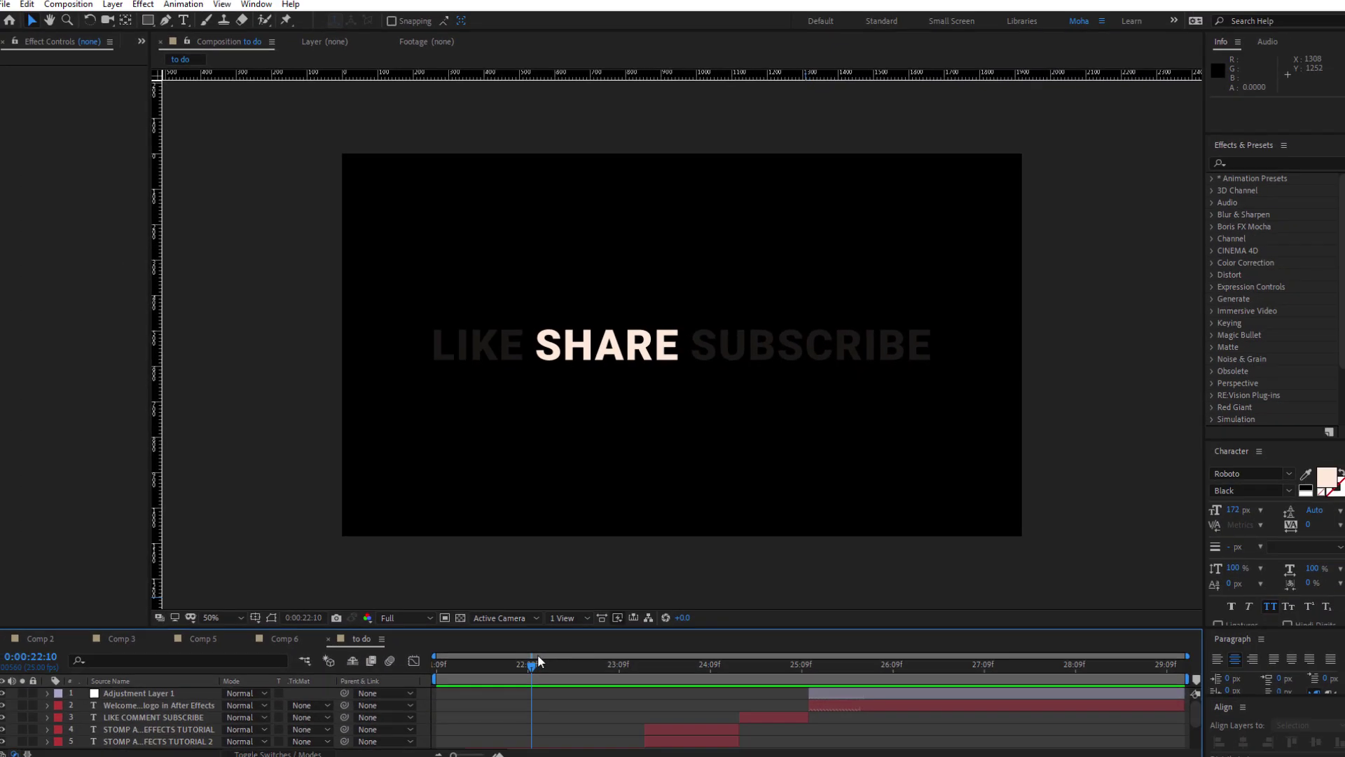
Preview the finished animation, then create a new 1920×1080 composition with default settings
{"action": "mouse_move", "coordinate": [539, 661]}
{"action": "left_mouse_down"}
{"action": "mouse_move", "coordinate": [1050, 682]}
{"action": "mouse_move", "coordinate": [458, 684]}
{"action": "left_mouse_up"}
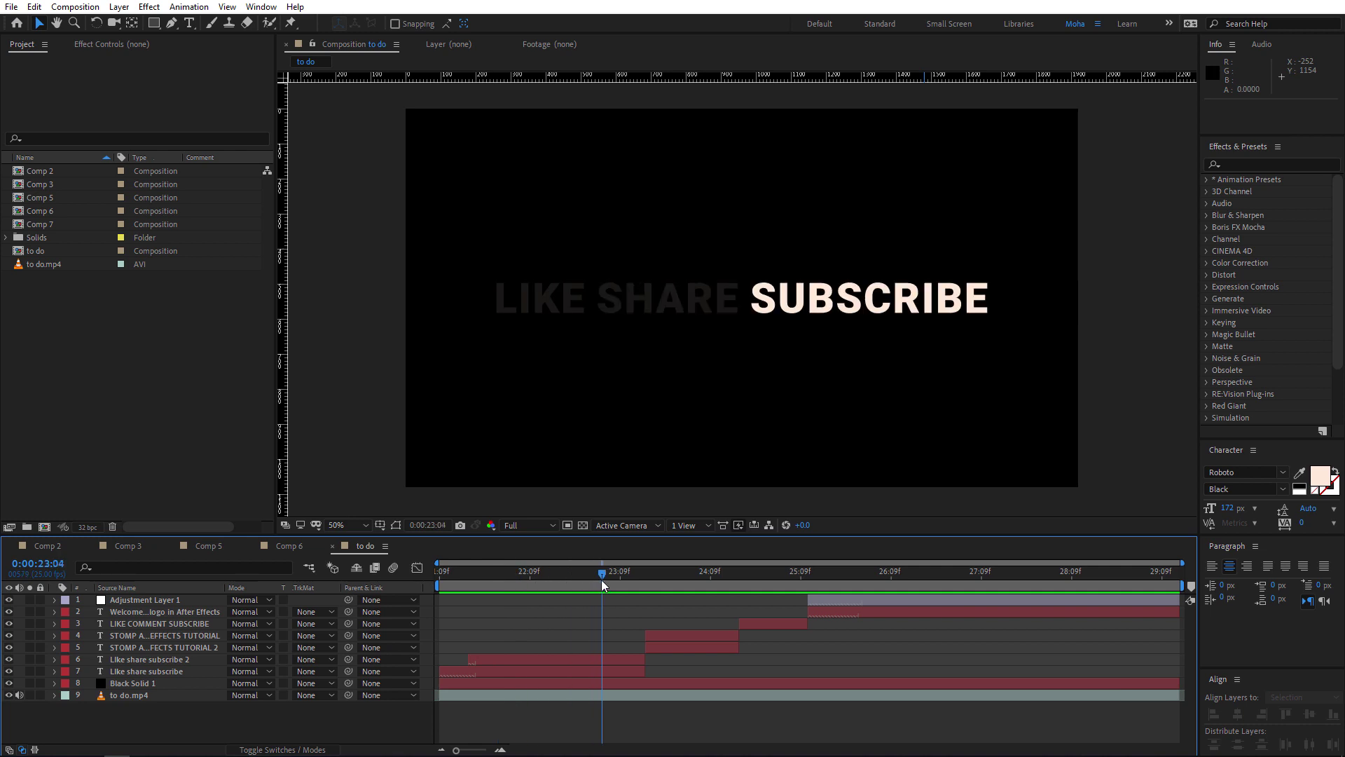
{"action": "left_click", "coordinate": [92, 8]}
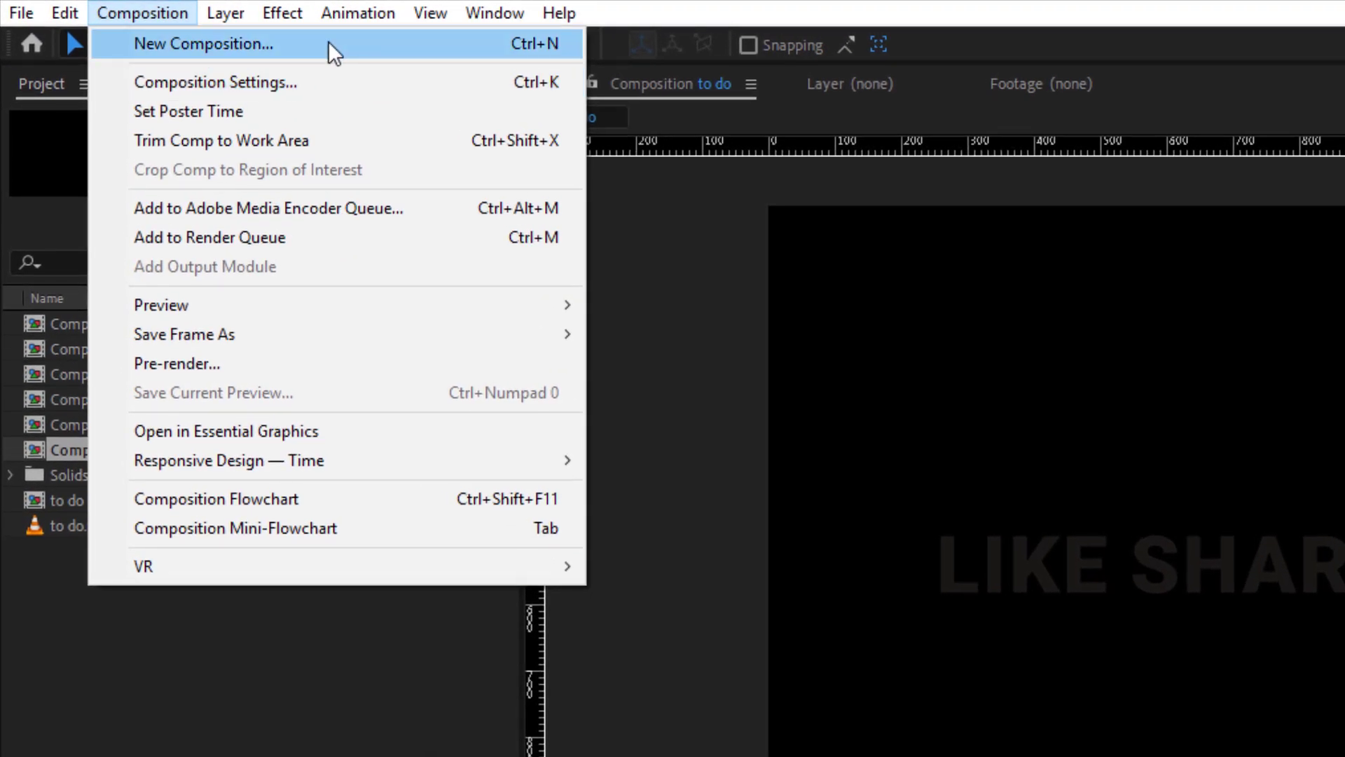
{"action": "left_click", "coordinate": [328, 43]}
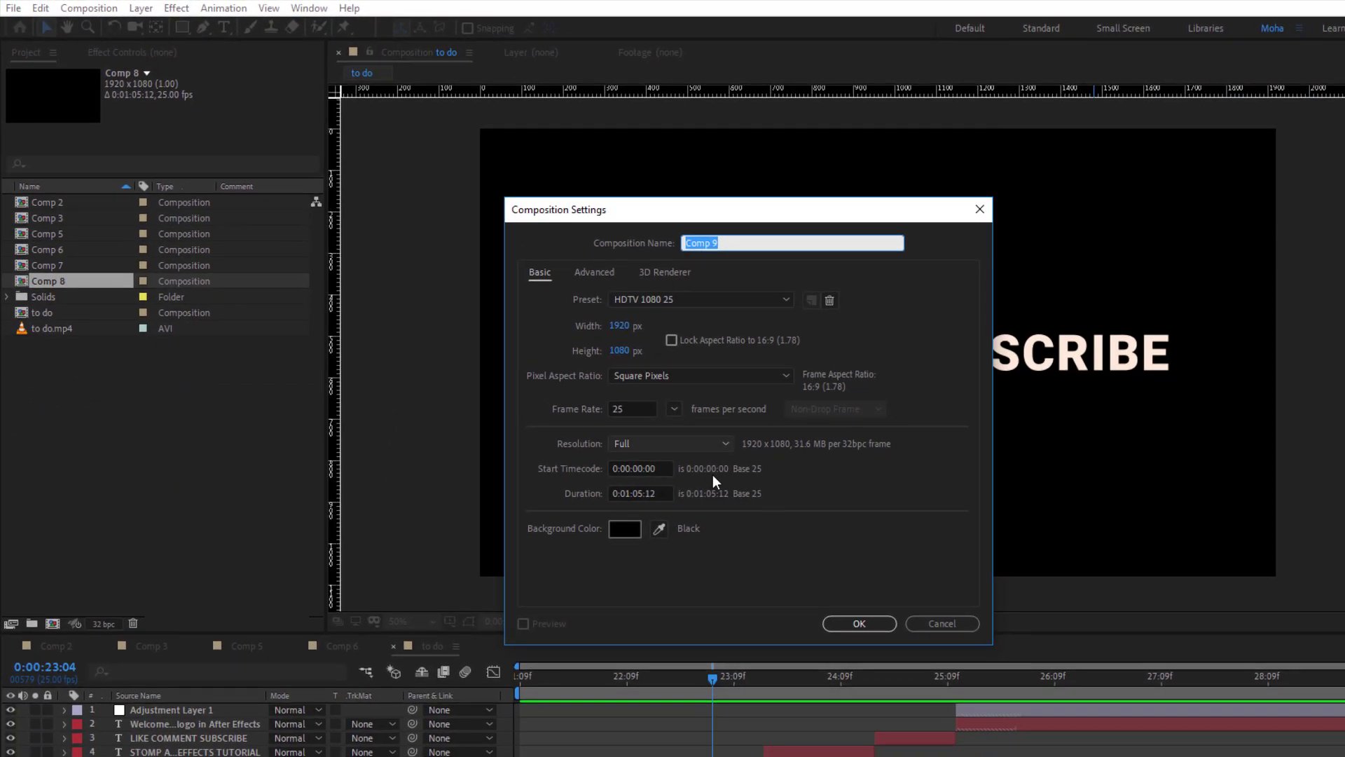
{"action": "left_click", "coordinate": [850, 624]}
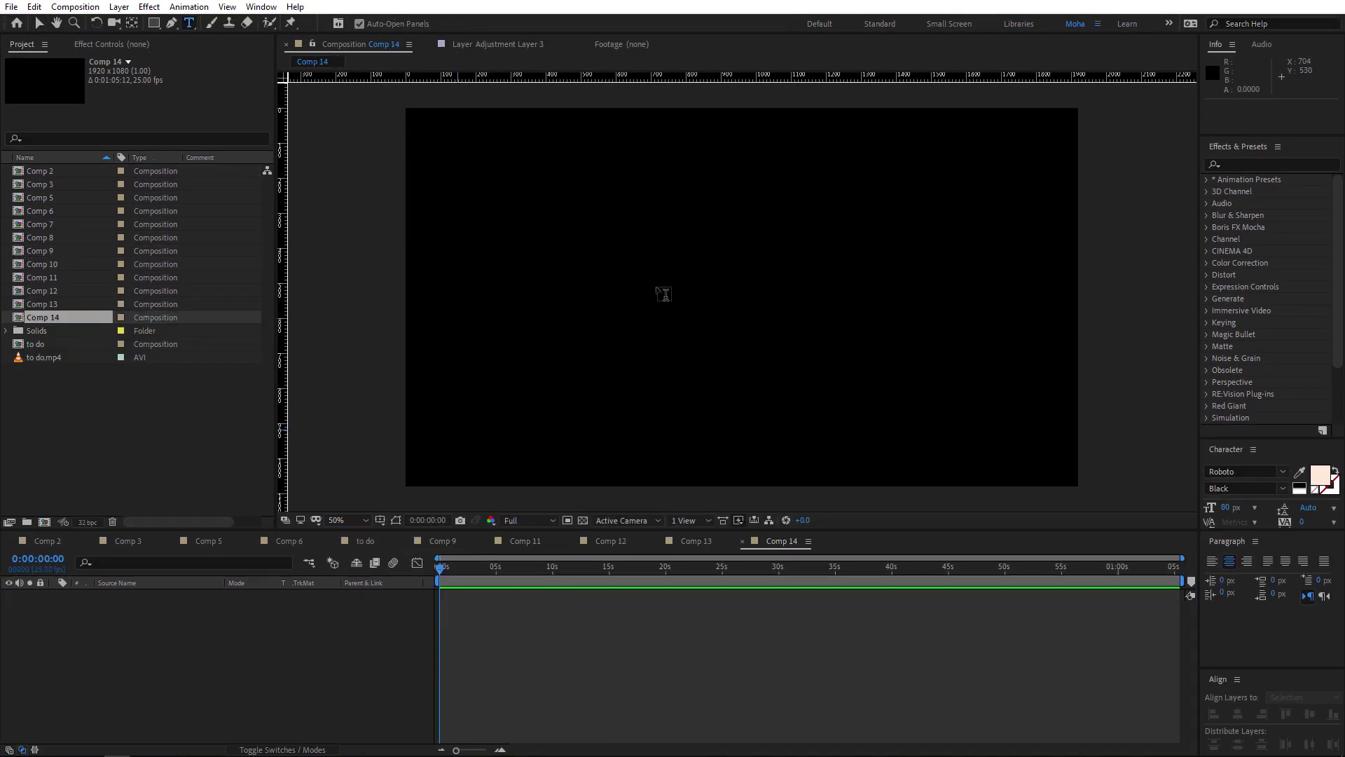
Add a text layer reading 'WELCOME TO MOTIONHUB' in the composition
{"action": "left_click", "coordinate": [668, 286]}
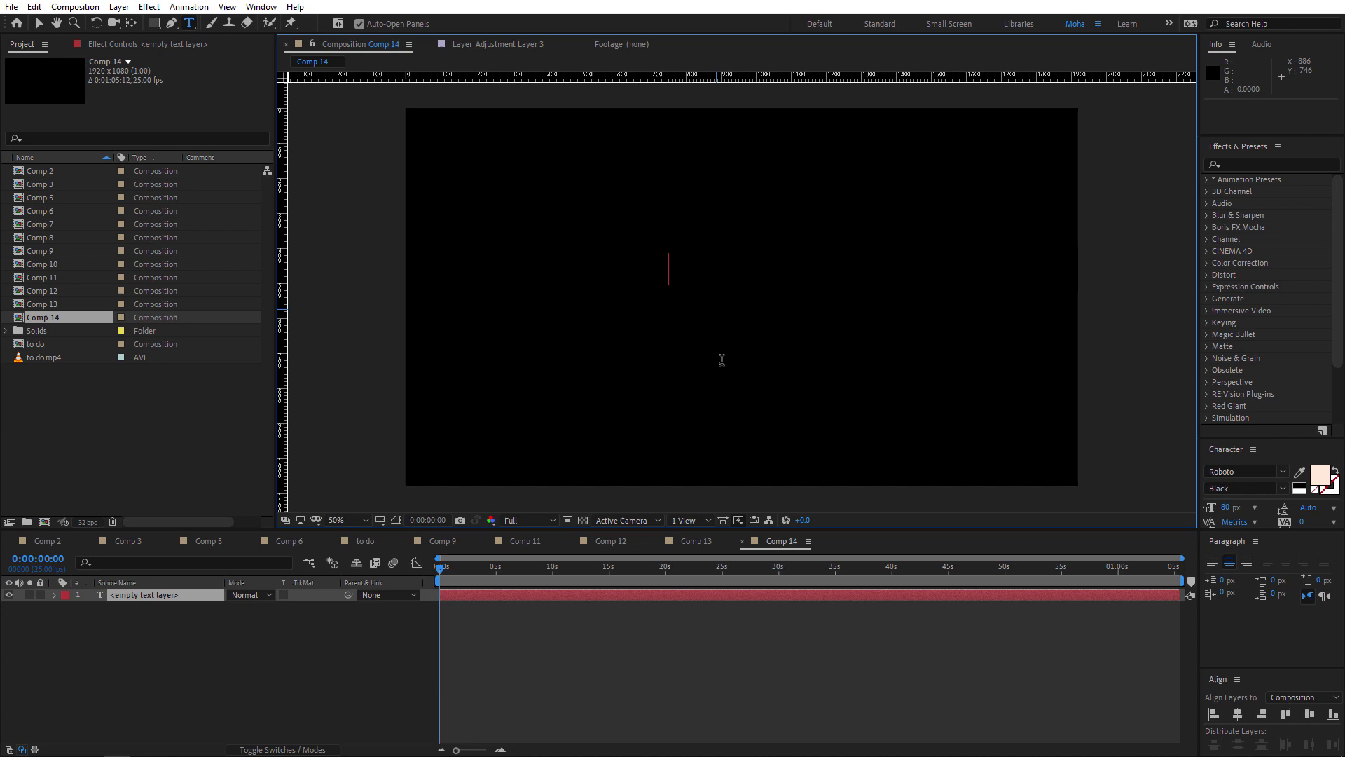
{"action": "type", "text": "W"}
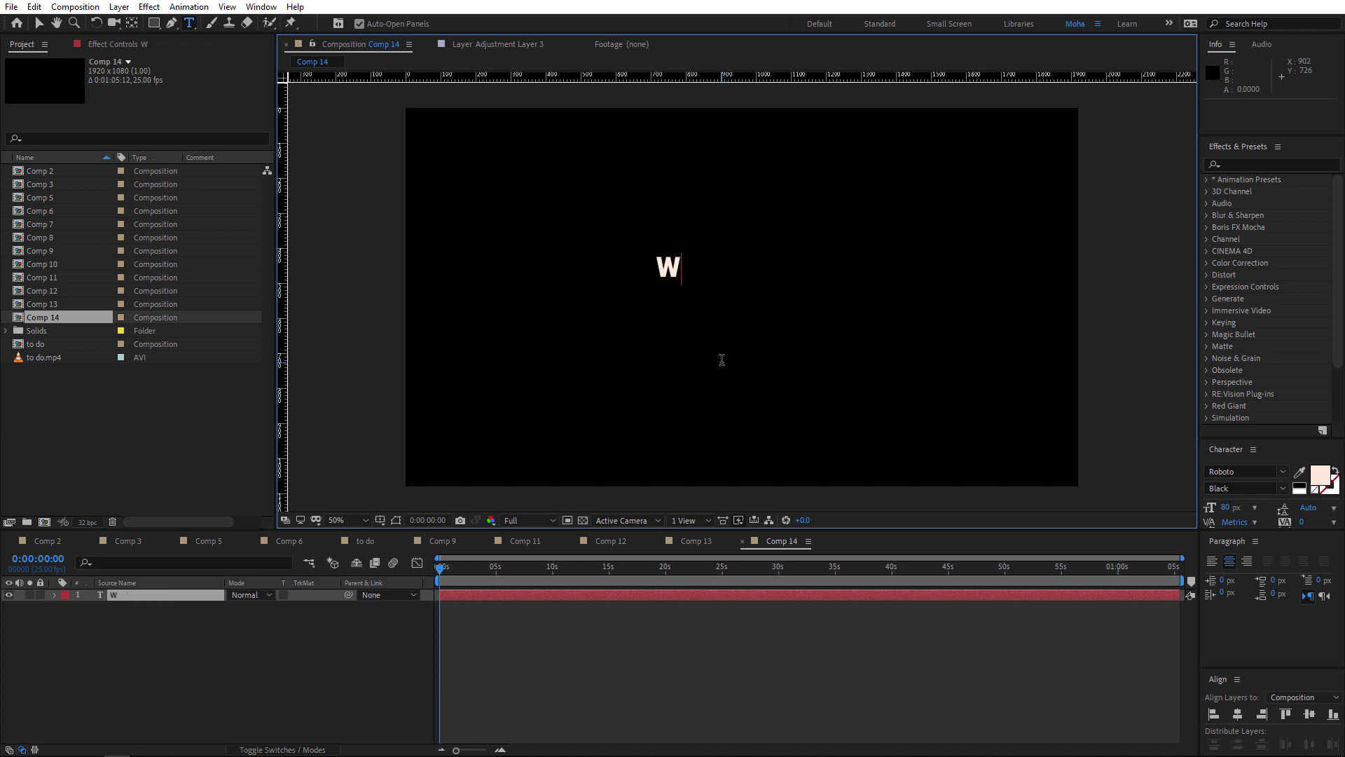
{"action": "type", "text": "ELCOME "}
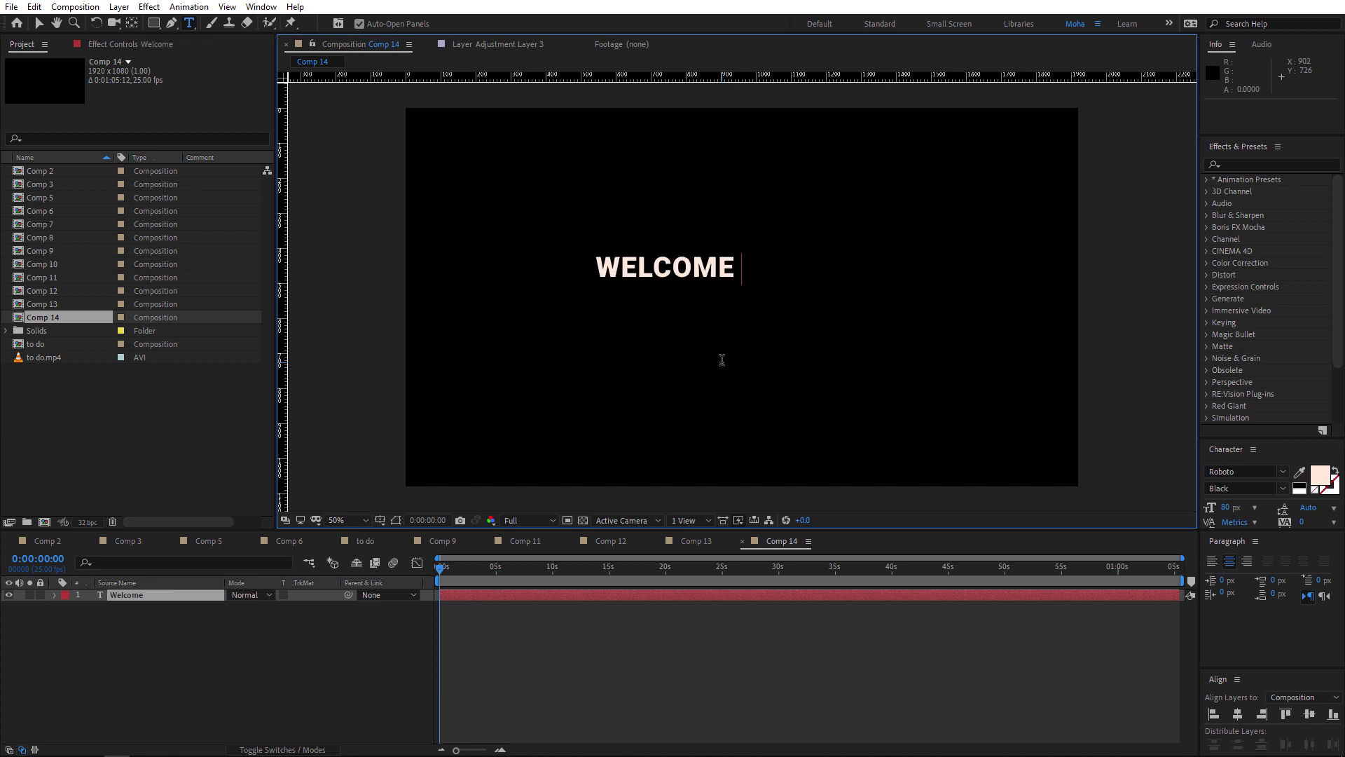
{"action": "type", "text": "Y"}
{"action": "key", "text": "BackSpace"}
{"action": "type", "text": "TO MO"}
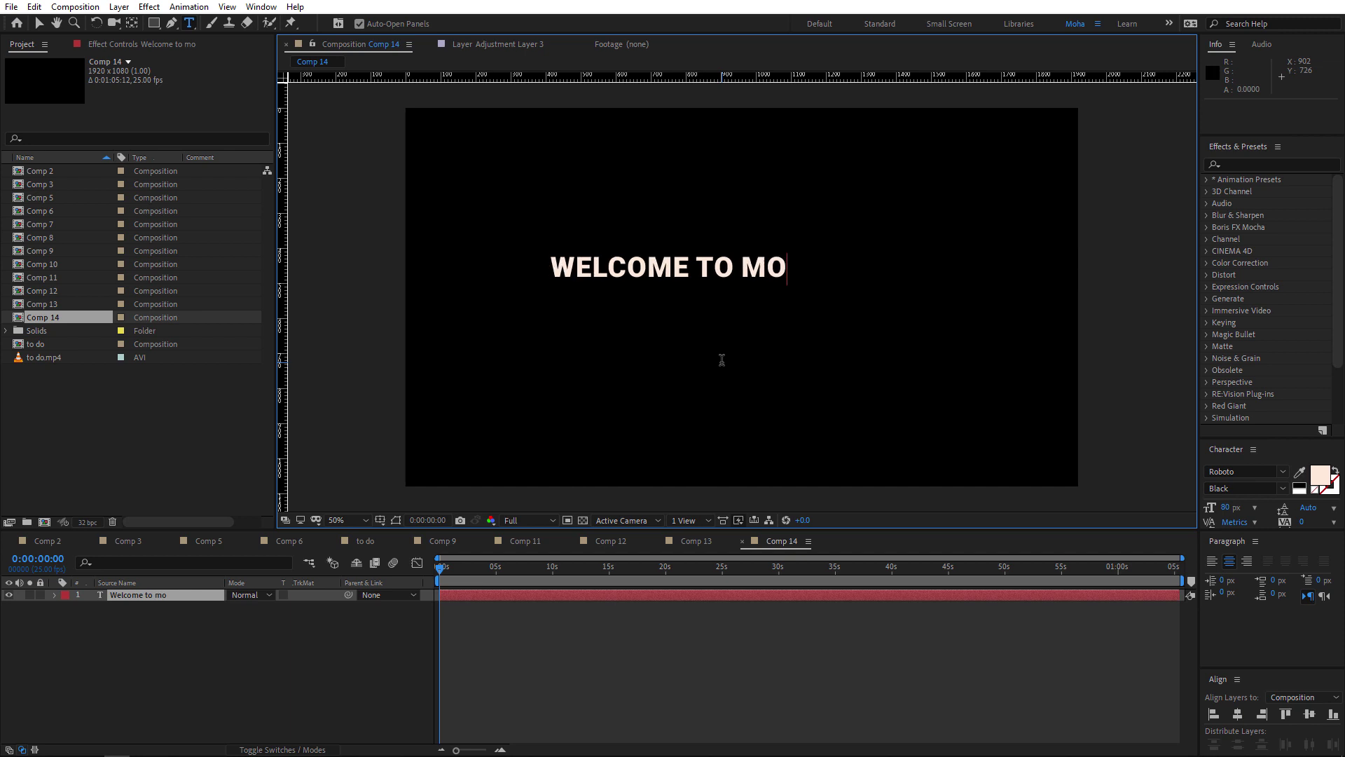
{"action": "type", "text": "TIONHUB"}
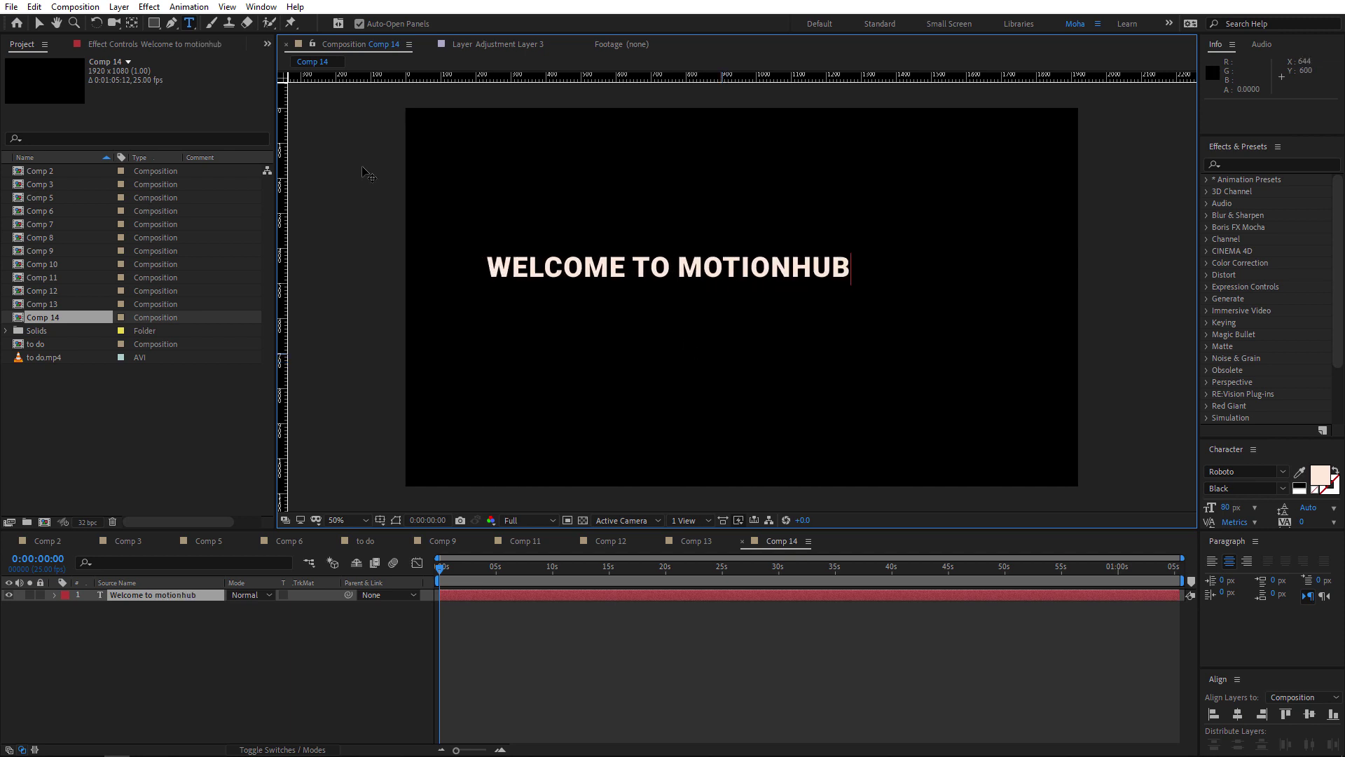
{"action": "left_click", "coordinate": [40, 23]}
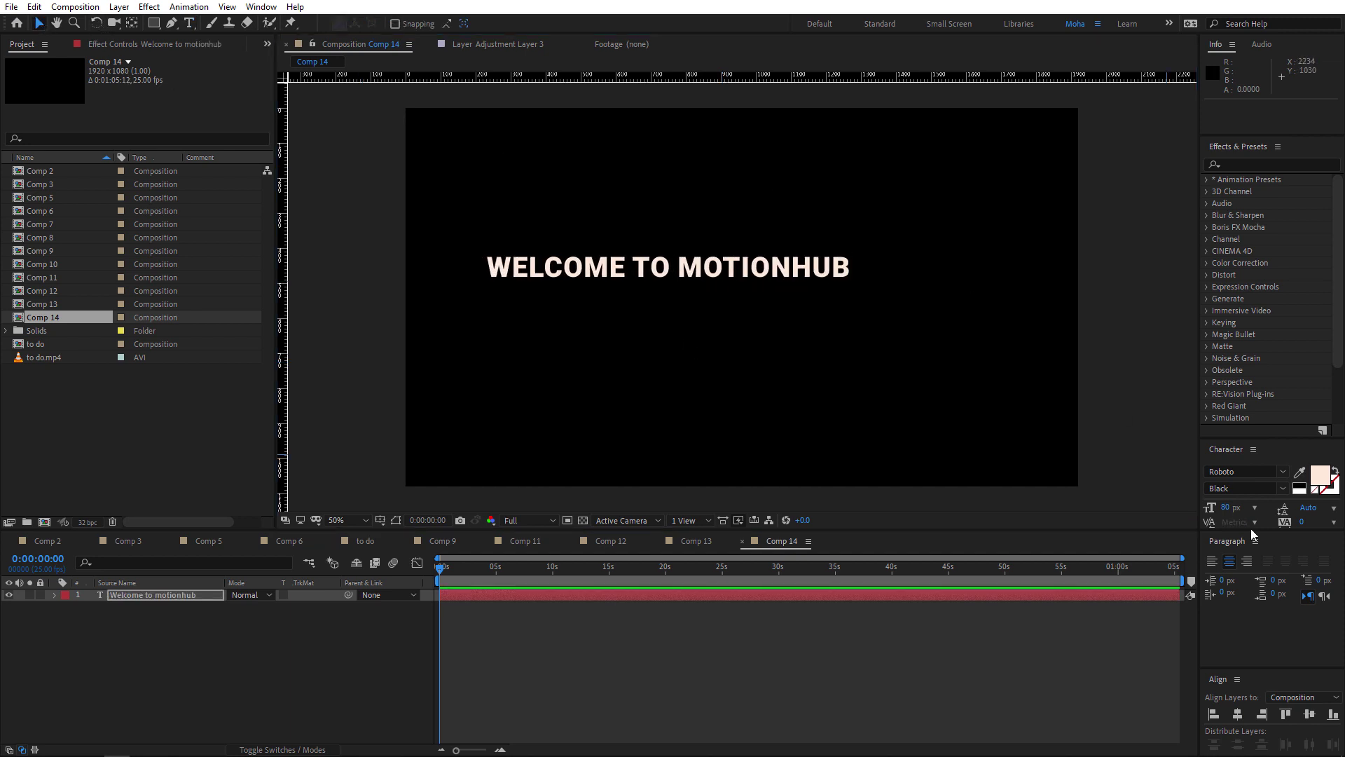
Centre the title horizontally and vertically and enlarge it to 100 px
{"action": "left_click", "coordinate": [1238, 715]}
{"action": "left_click", "coordinate": [1310, 716]}
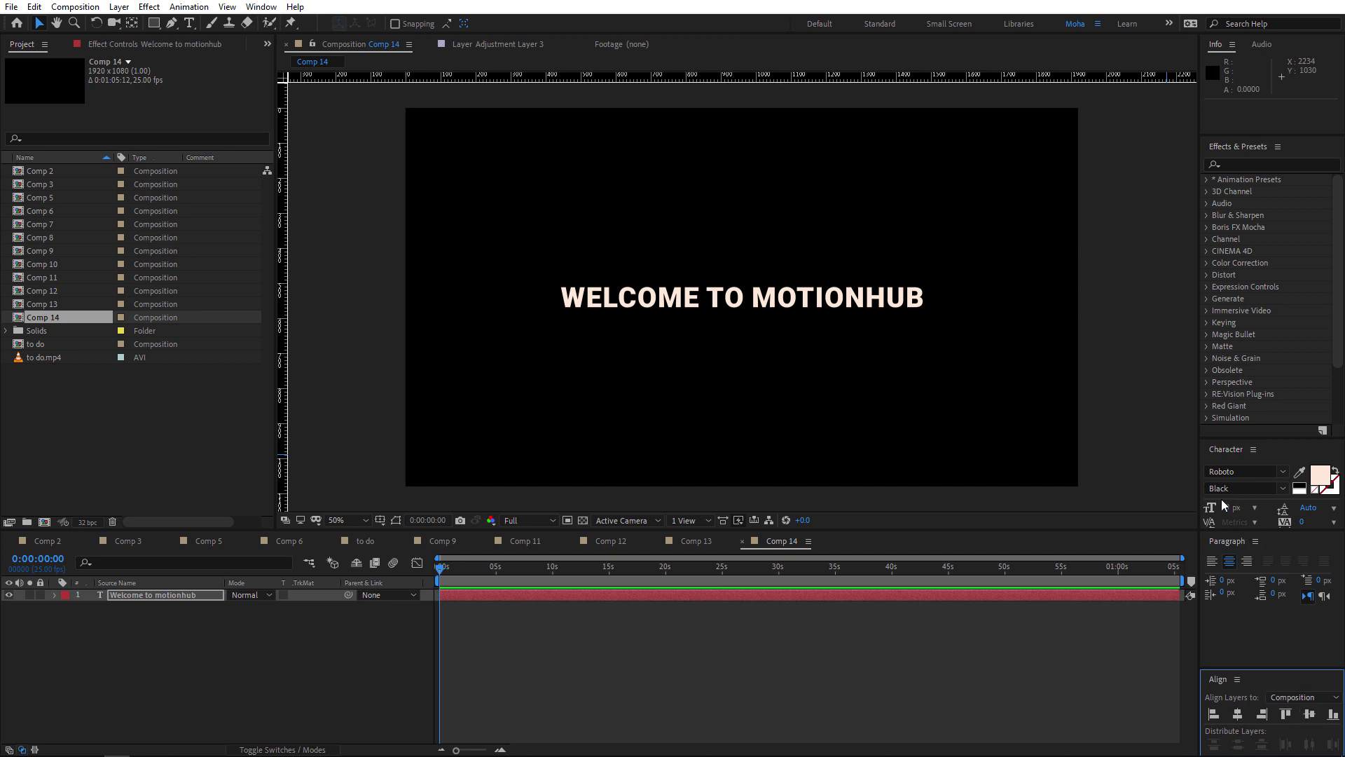
{"action": "left_click_drag", "start_coordinate": [1222, 505], "coordinate": [1261, 505]}
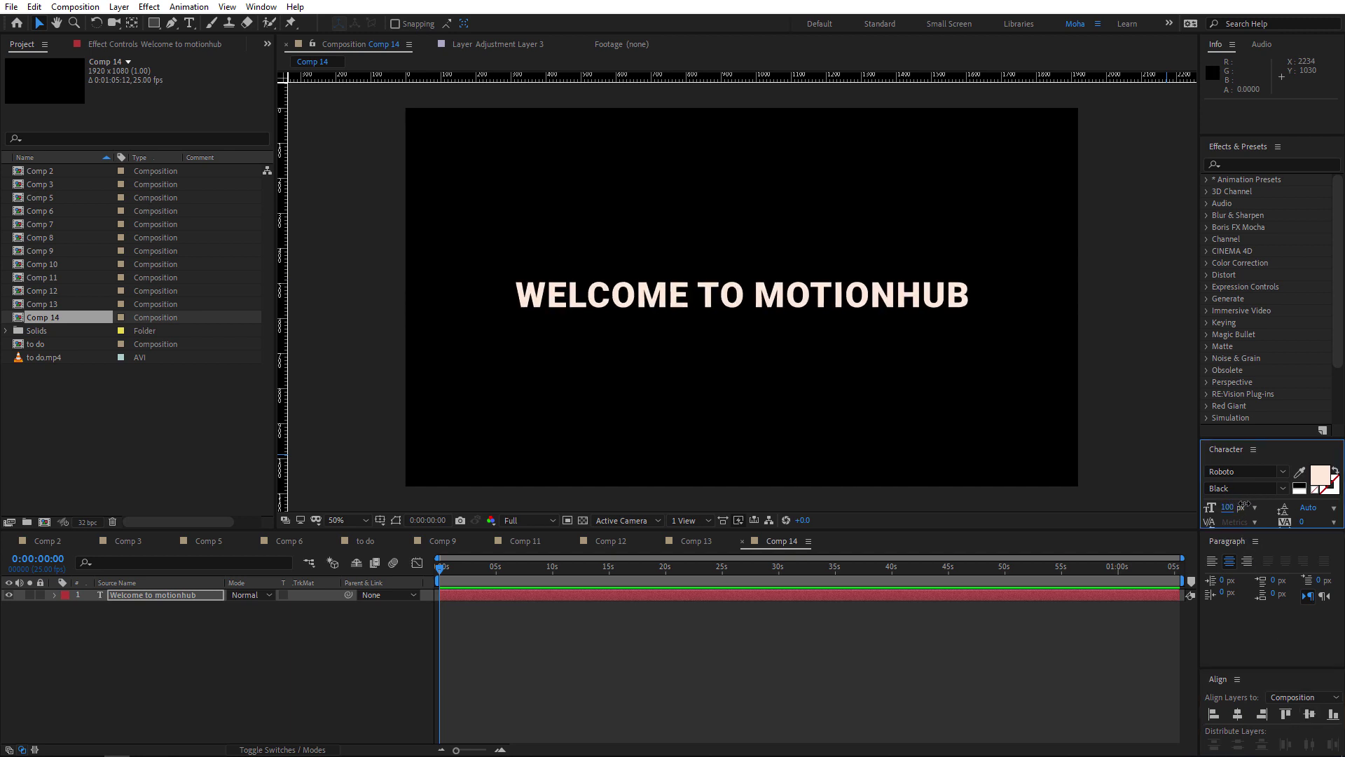
{"action": "left_click", "coordinate": [1310, 714]}
{"action": "left_click", "coordinate": [190, 597]}
Duplicate the title layer and set the lower copy's opacity to 10%
{"action": "key", "text": "ctrl+d"}
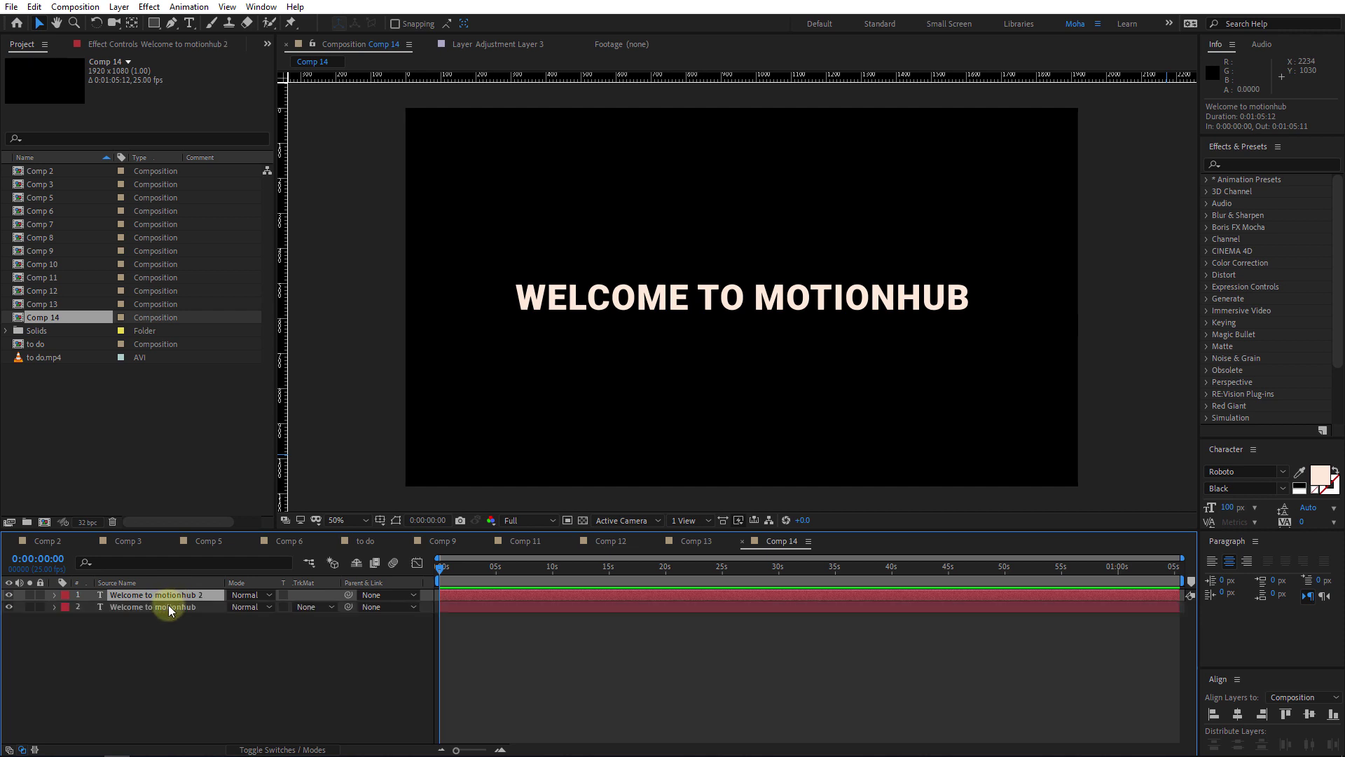
{"action": "left_click", "coordinate": [180, 608]}
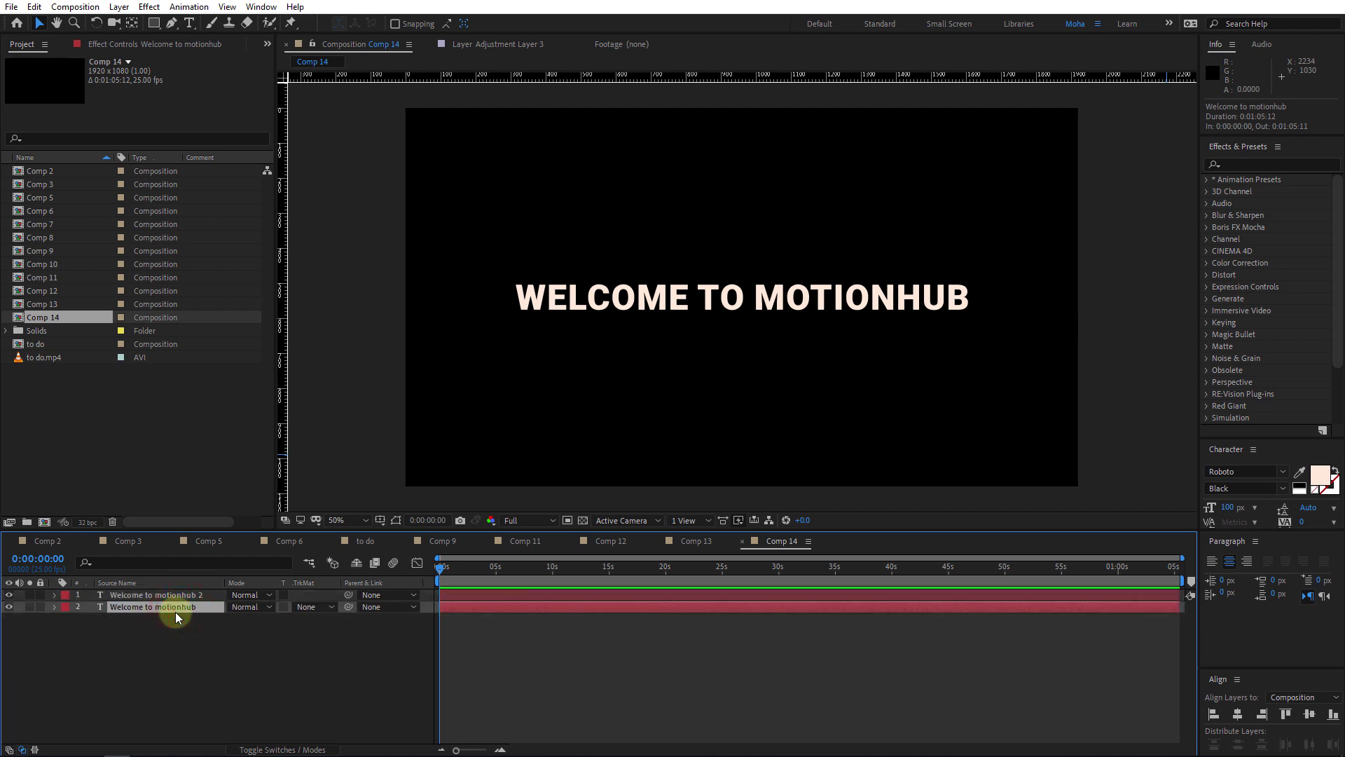
{"action": "key", "text": "t"}
{"action": "left_click", "coordinate": [423, 513]}
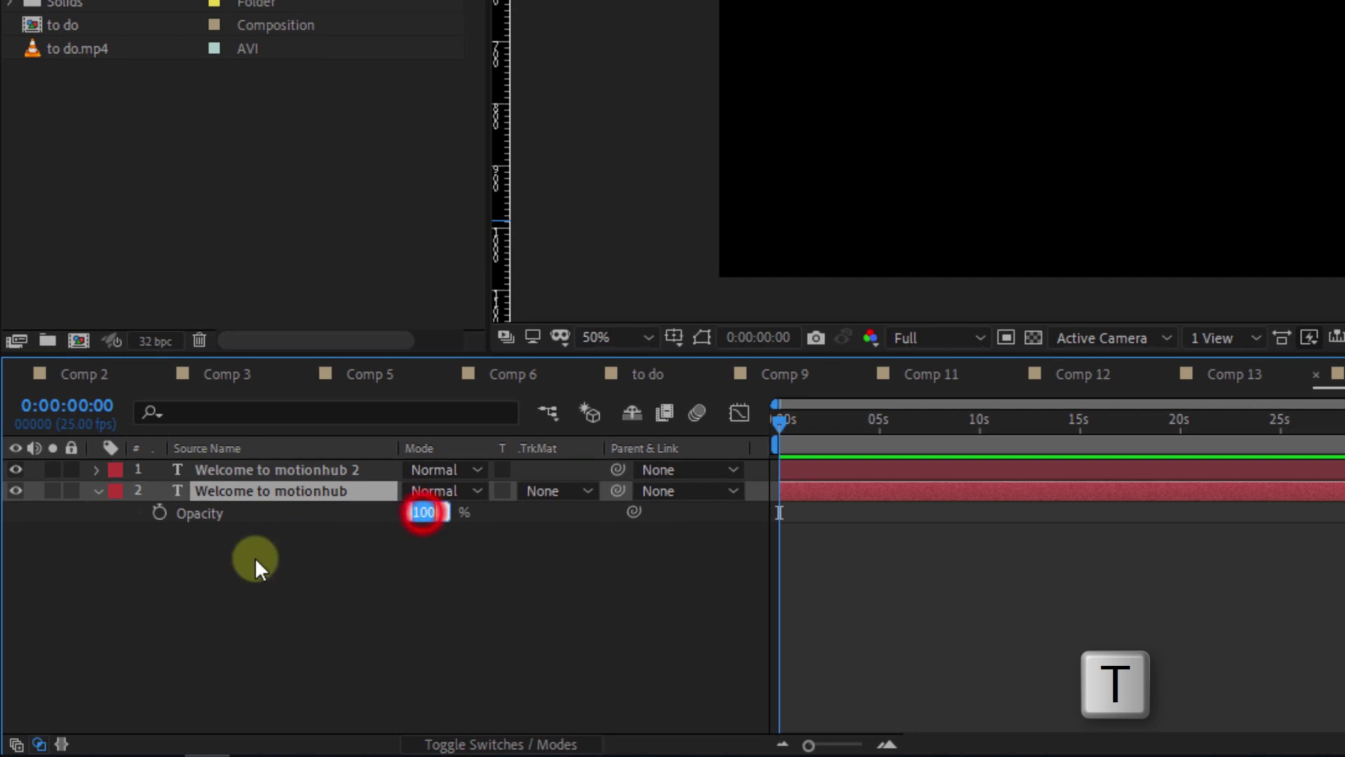
{"action": "type", "text": "10"}
{"action": "key", "text": "Return"}
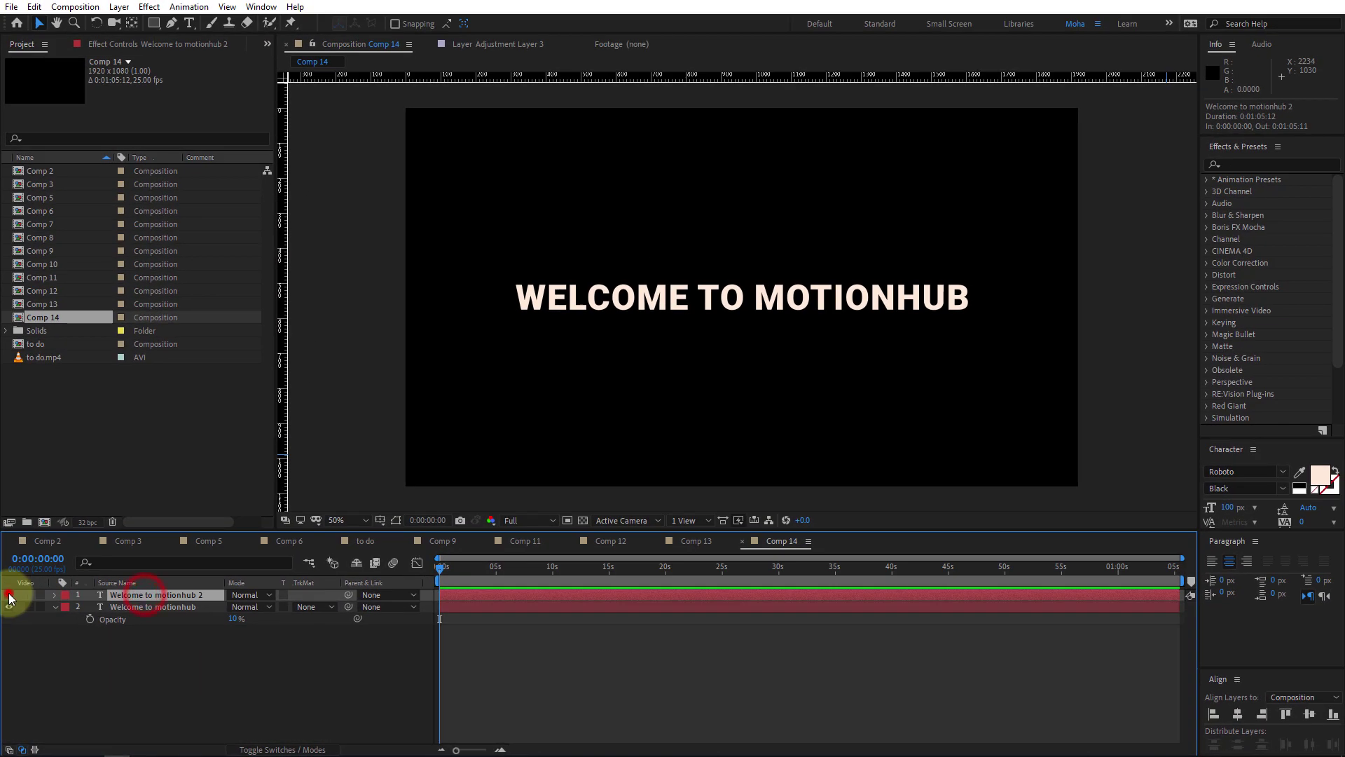
{"action": "left_click", "coordinate": [12, 594]}
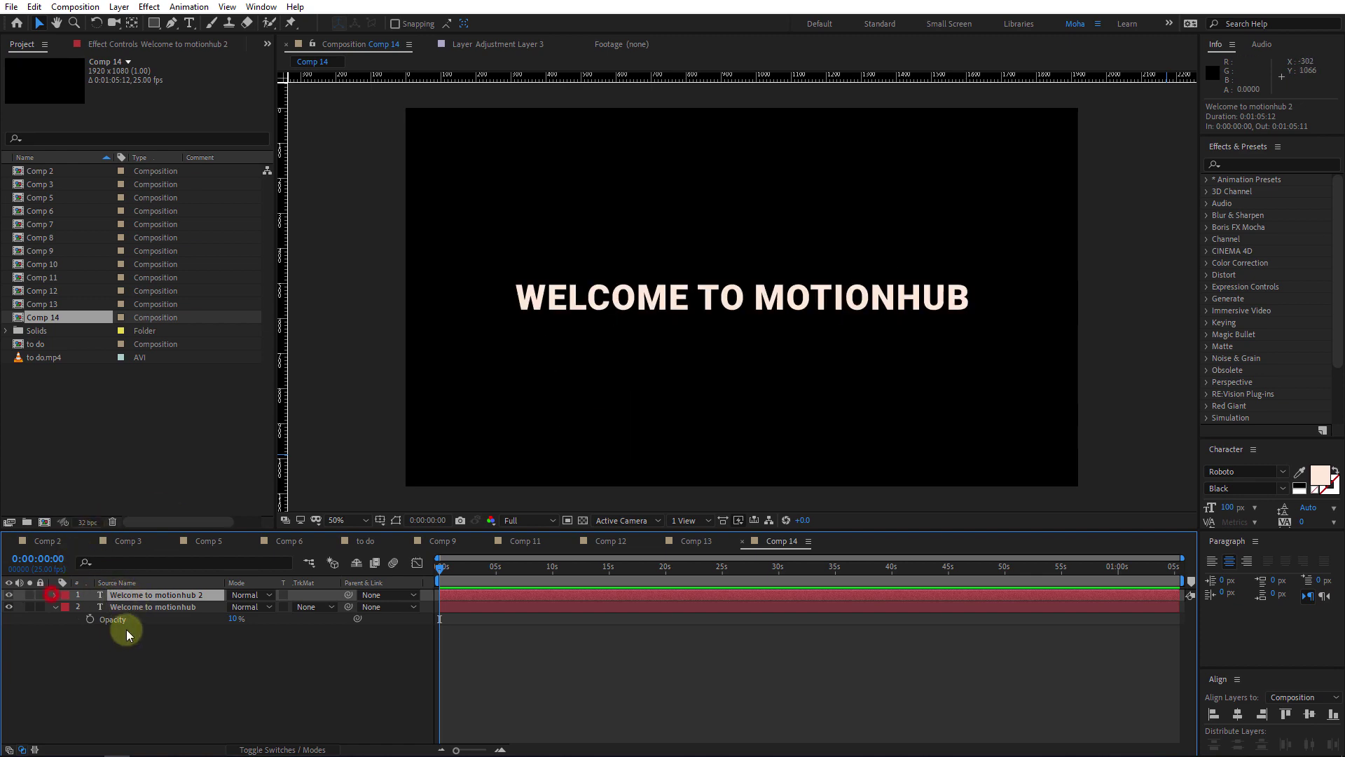
Add an Opacity text animator to the top copy, set to 0%, and reveal its range selector options
{"action": "left_click", "coordinate": [12, 594]}
{"action": "left_click", "coordinate": [55, 595]}
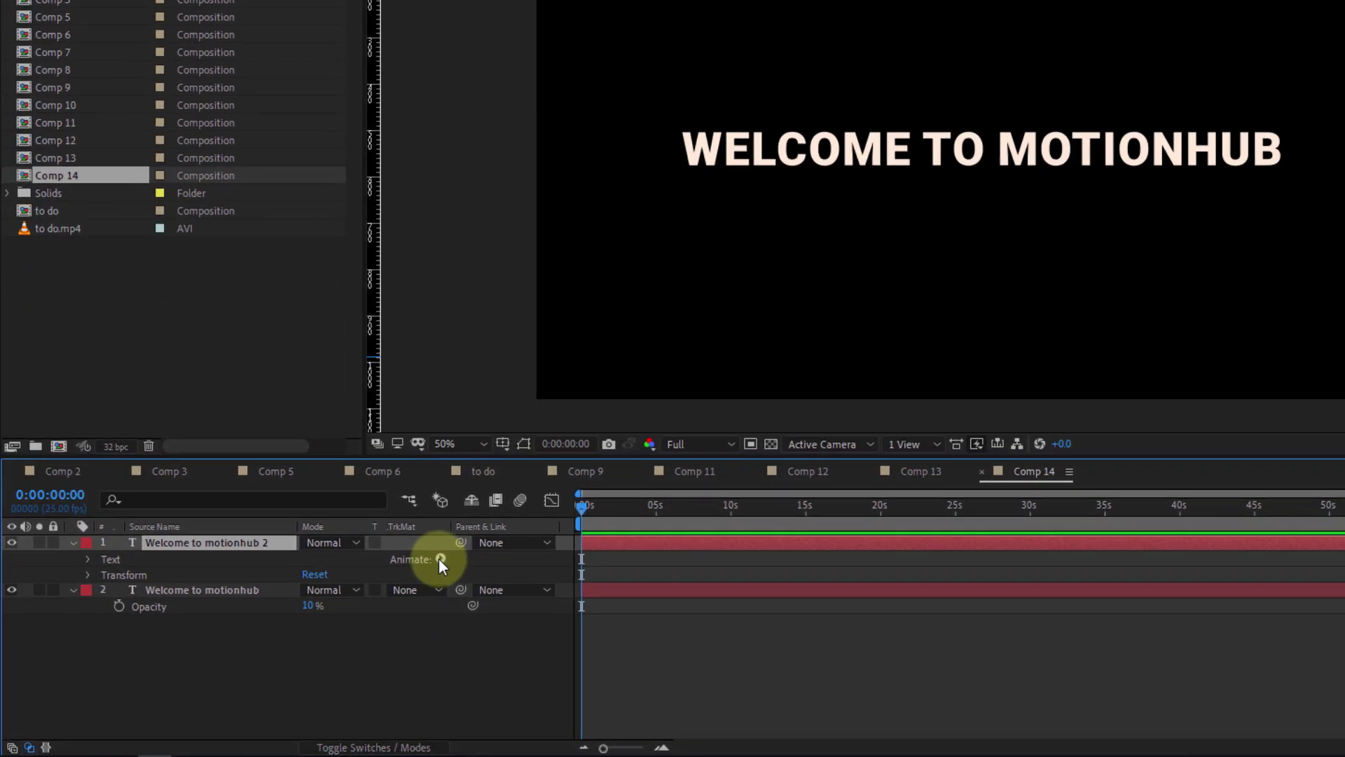
{"action": "left_click", "coordinate": [333, 606]}
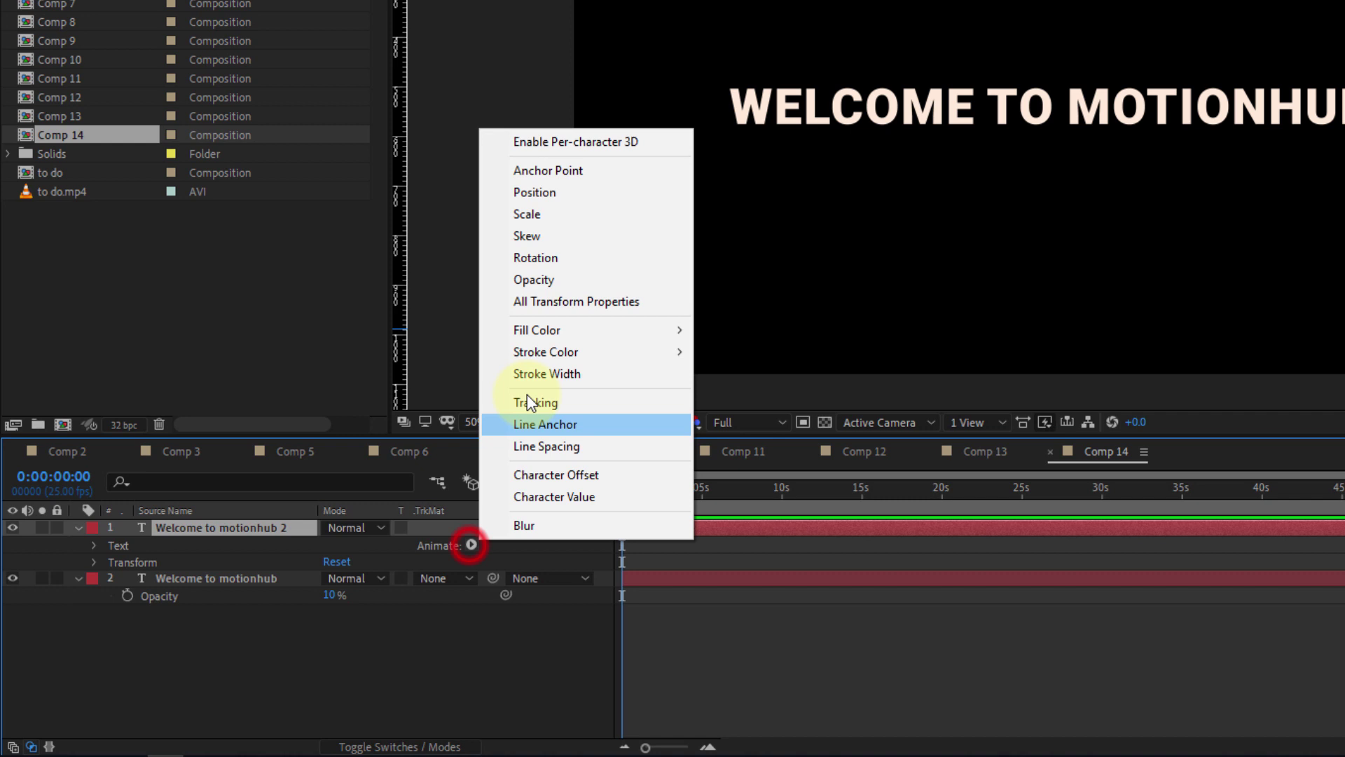
{"action": "left_click", "coordinate": [579, 281]}
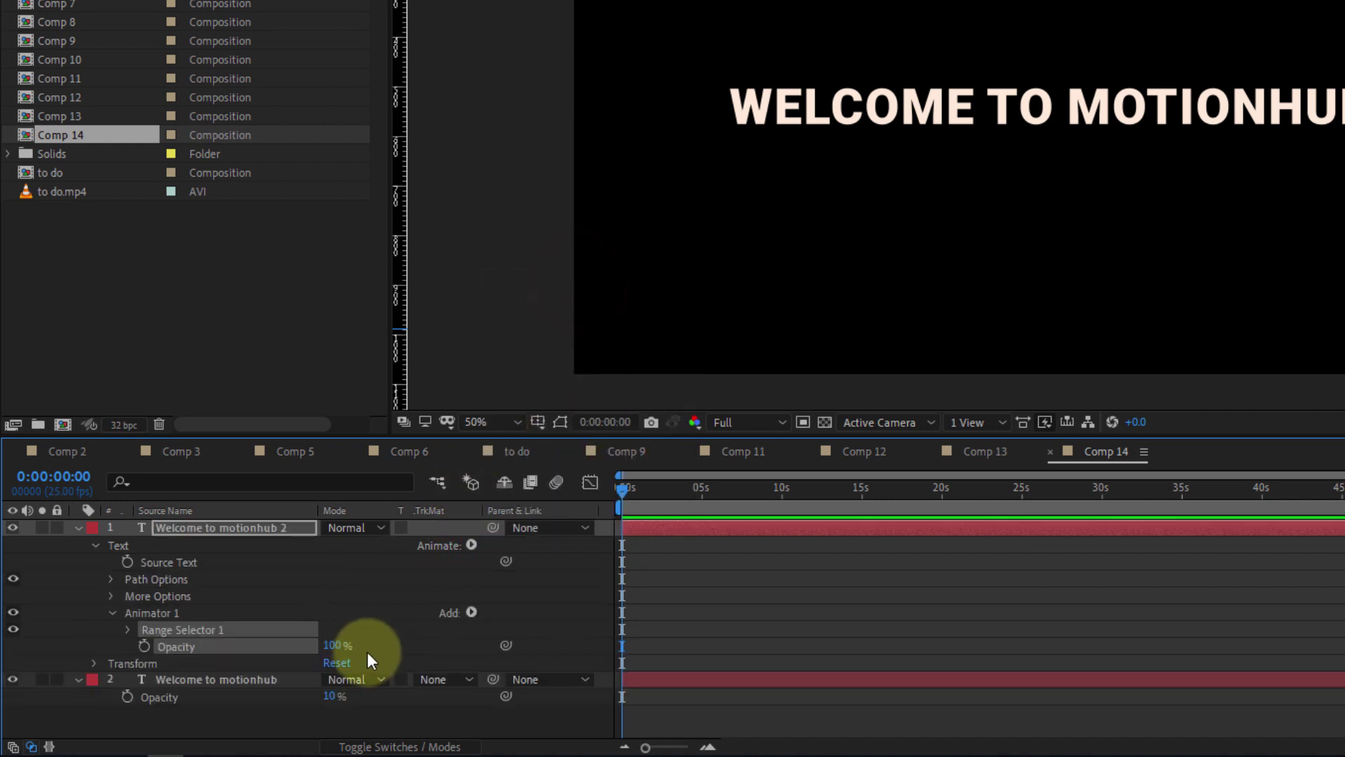
{"action": "left_click_drag", "start_coordinate": [337, 646], "coordinate": [97, 659]}
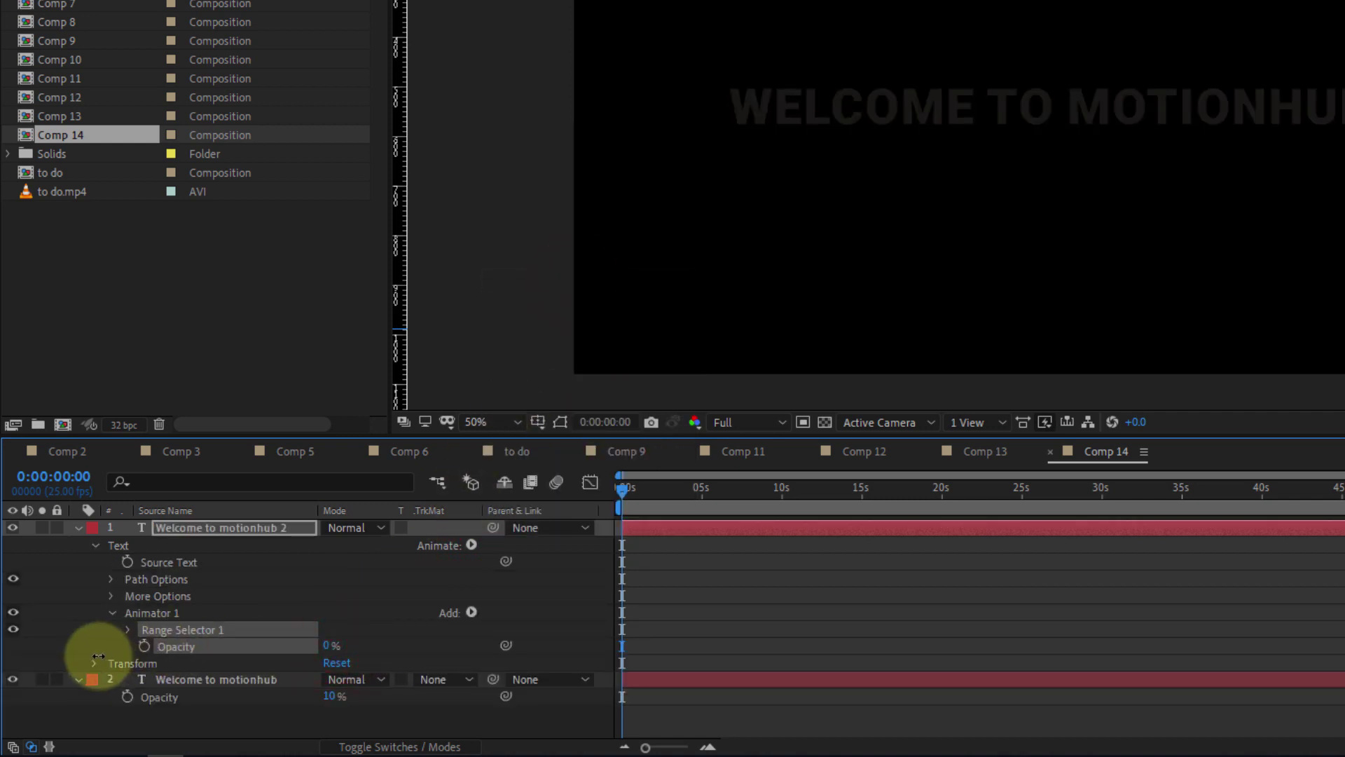
{"action": "left_click", "coordinate": [127, 630]}
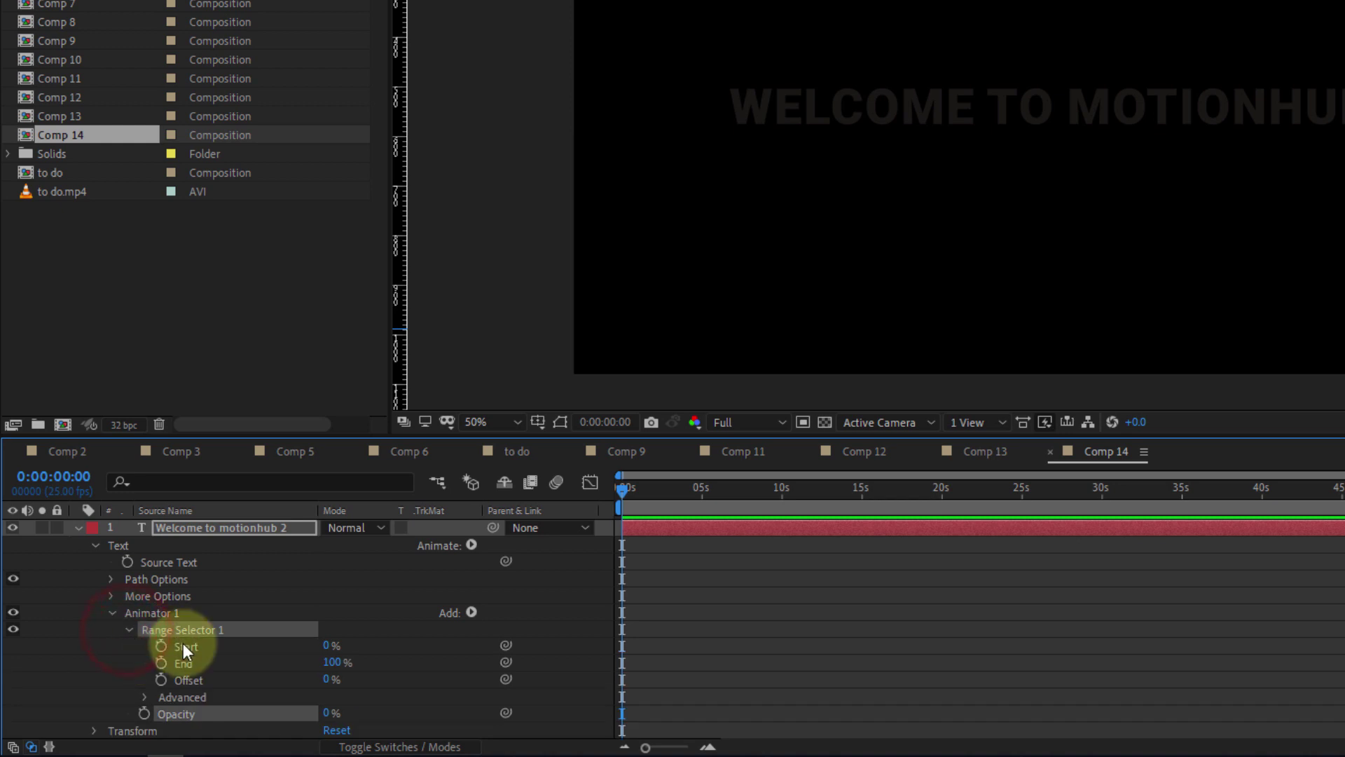
{"action": "left_click", "coordinate": [147, 697]}
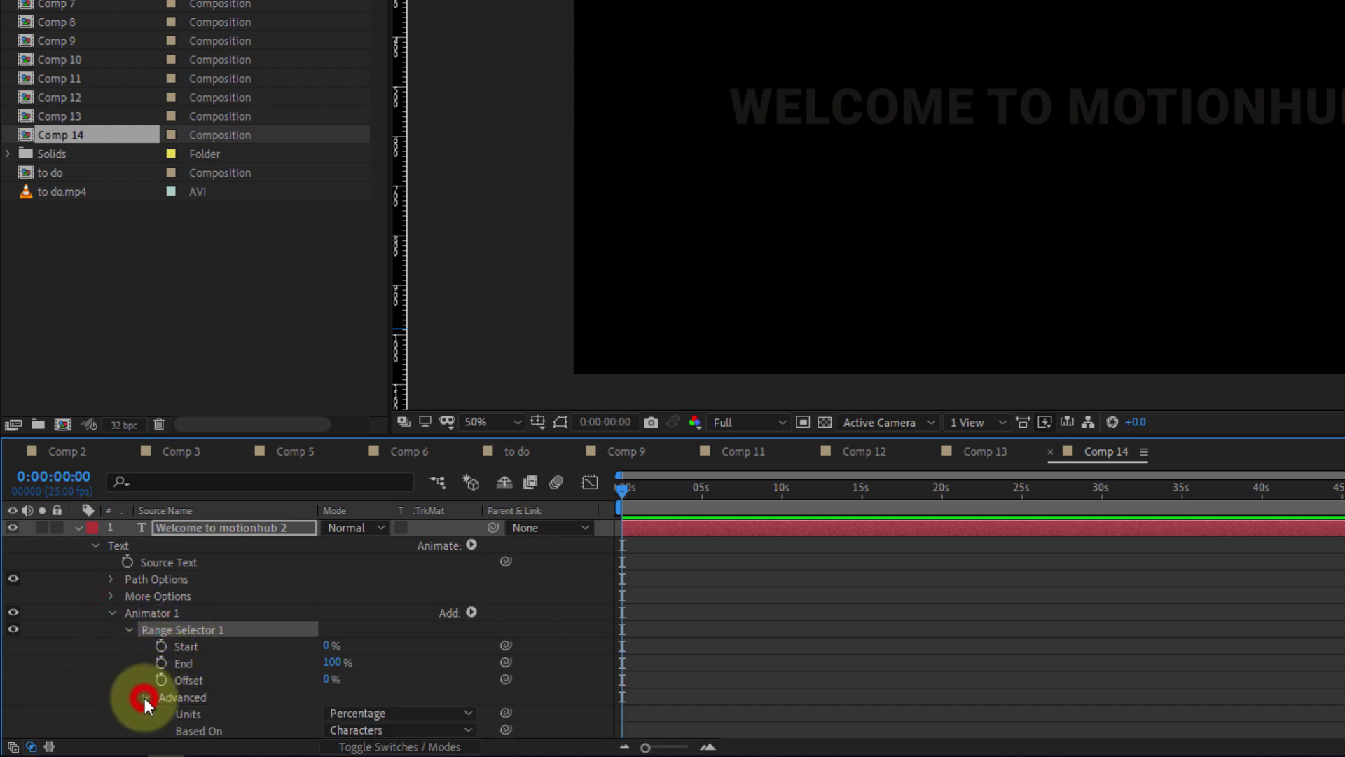
{"action": "scroll", "coordinate": [157, 673], "scroll_direction": "down", "scroll_amount": 3}
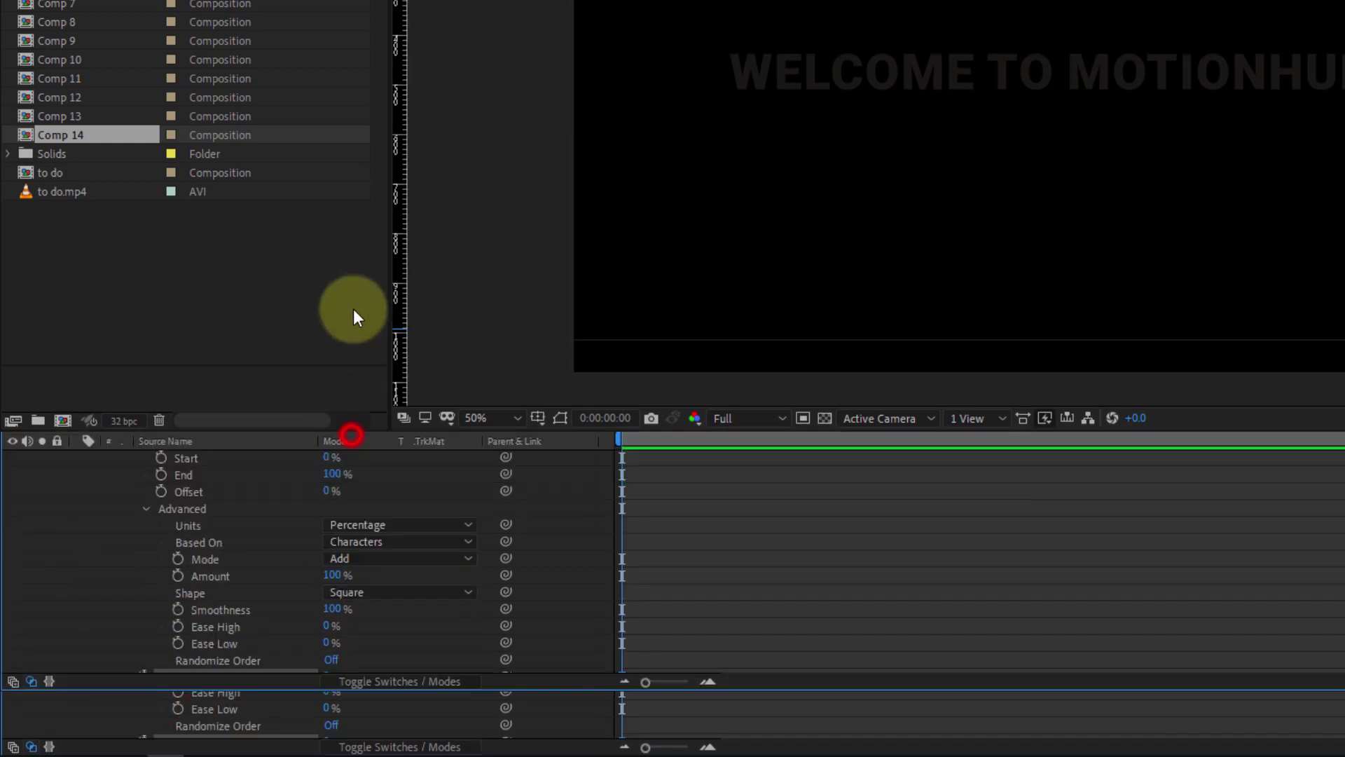
{"action": "left_click_drag", "start_coordinate": [353, 434], "coordinate": [382, 175]}
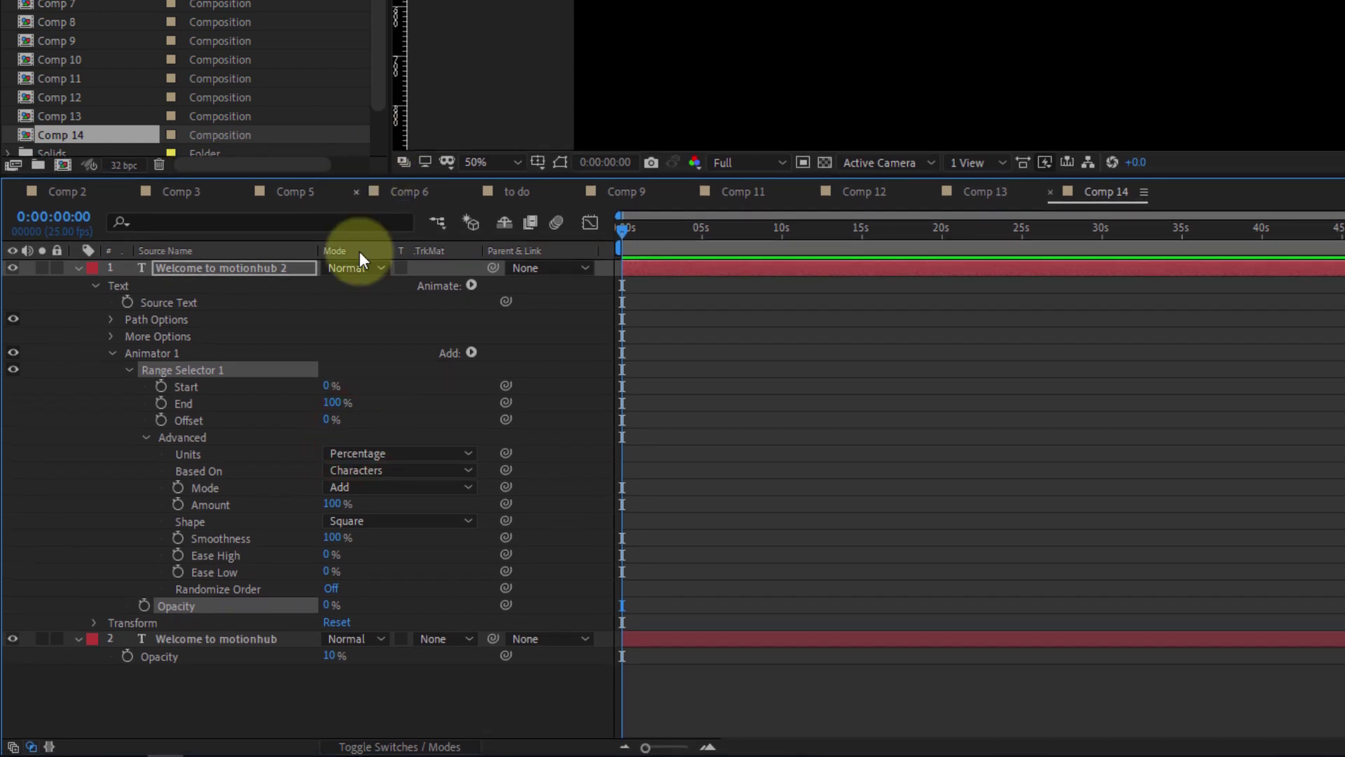
Set the range selector to Index units, based on Words, Subtract mode, 0% smoothness
{"action": "left_click", "coordinate": [238, 455]}
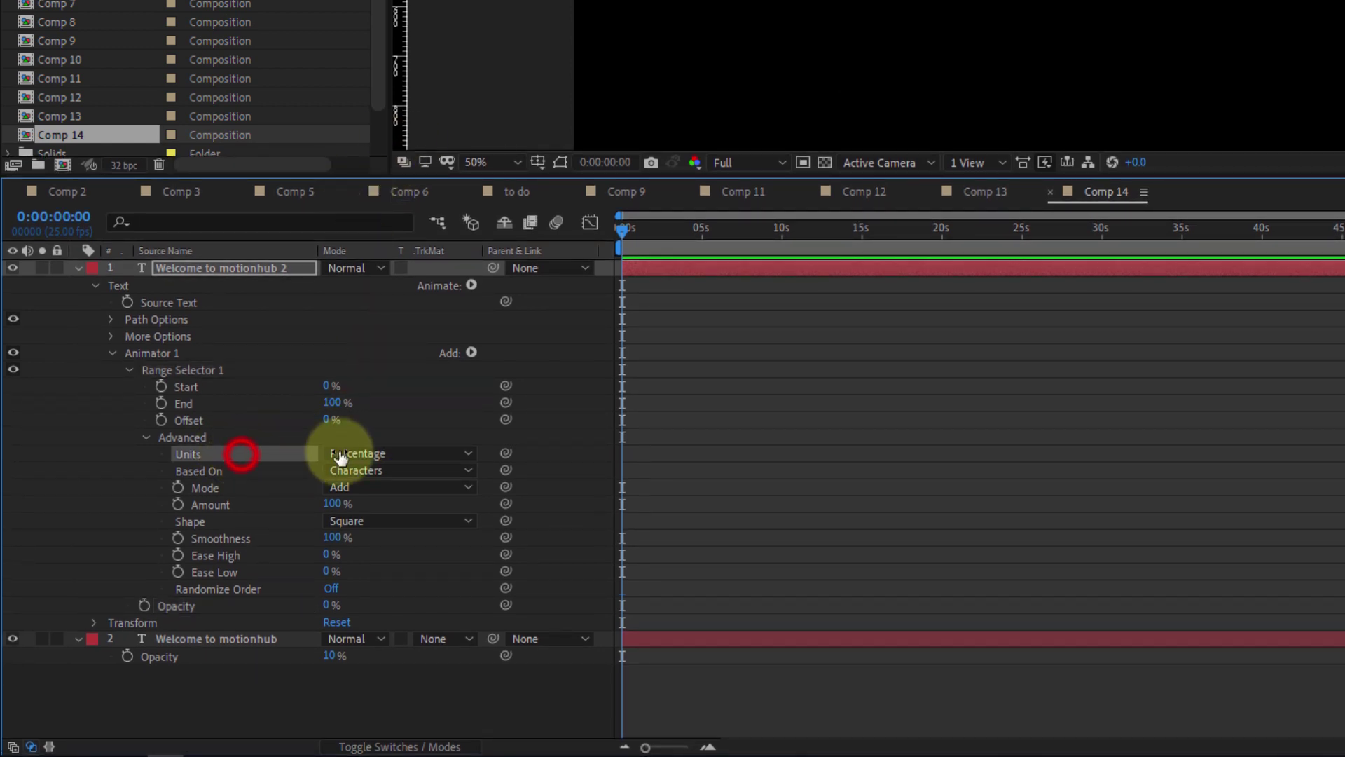
{"action": "left_click", "coordinate": [388, 454]}
{"action": "left_click", "coordinate": [413, 497]}
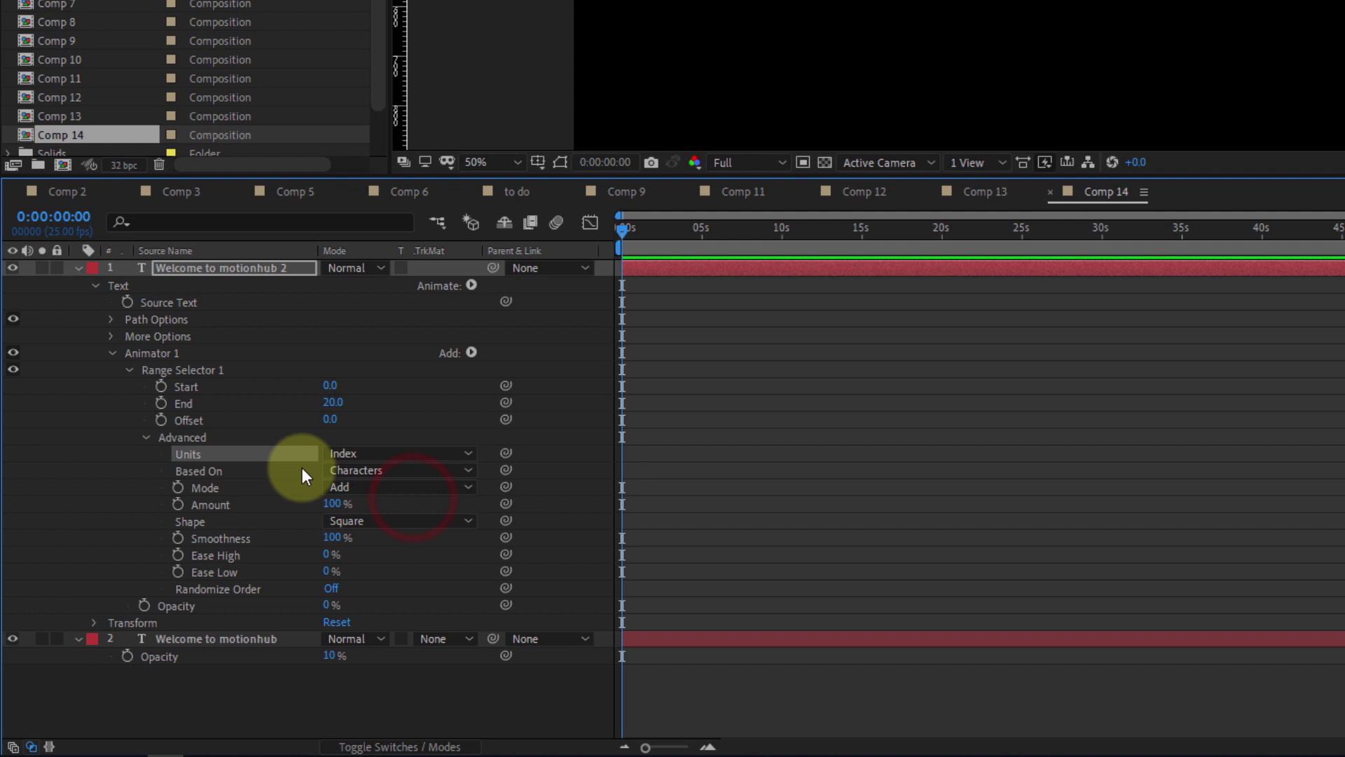
{"action": "left_click", "coordinate": [368, 470]}
{"action": "left_click", "coordinate": [421, 537]}
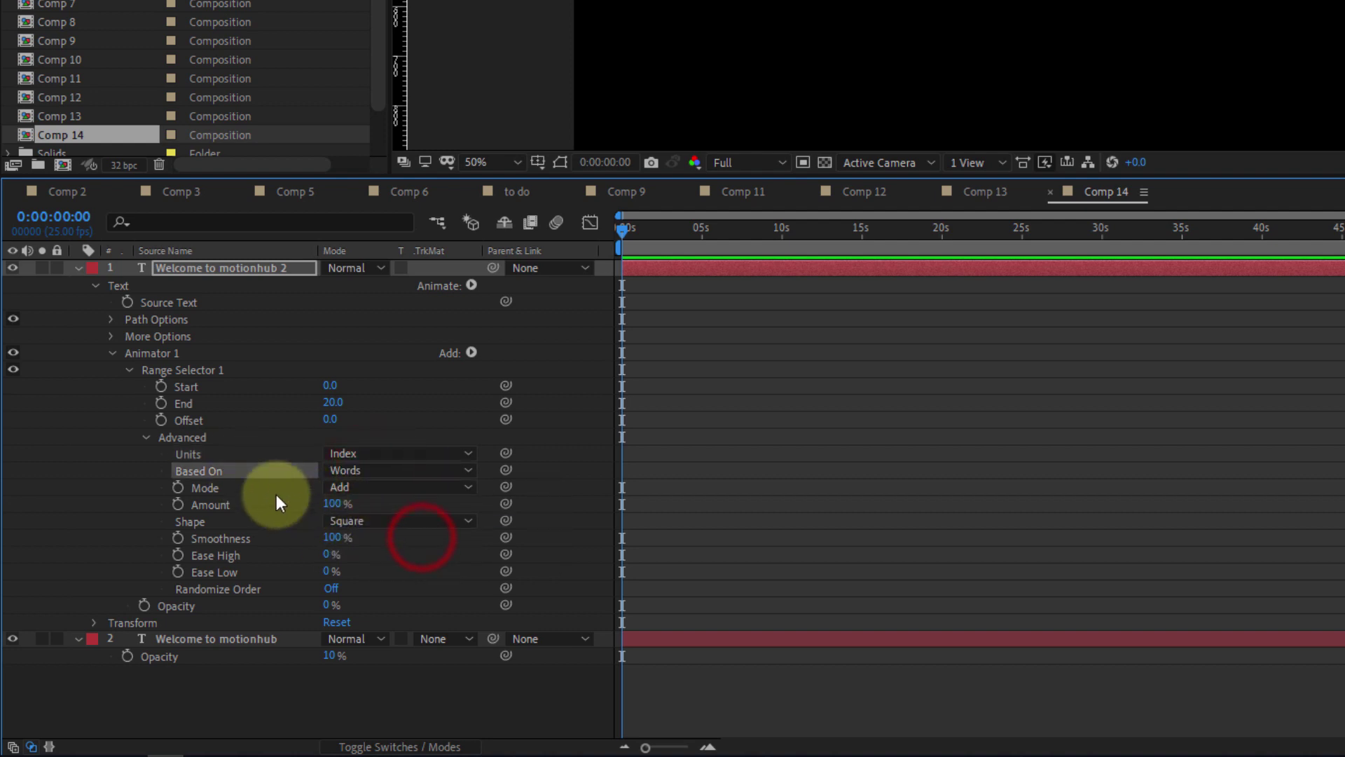
{"action": "left_click", "coordinate": [358, 490]}
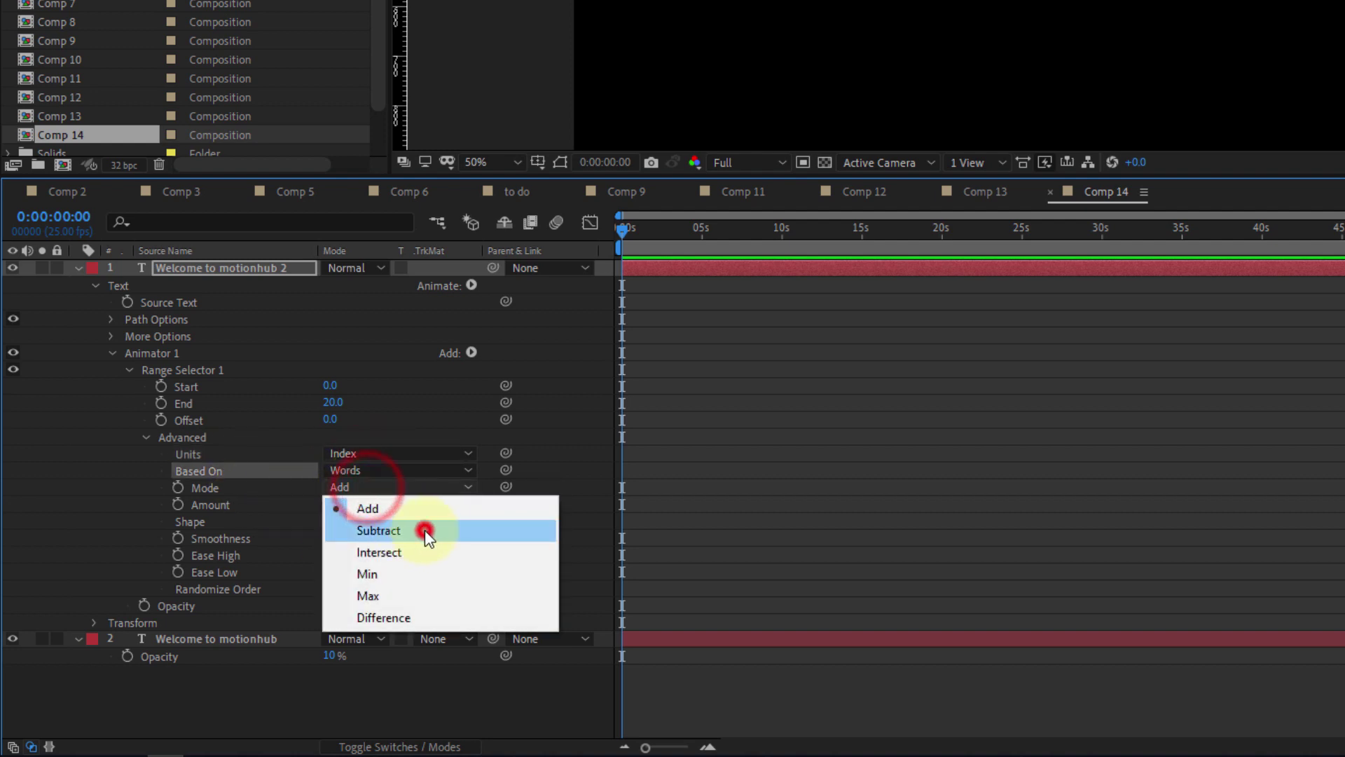
{"action": "left_click", "coordinate": [426, 529]}
{"action": "left_click", "coordinate": [332, 537]}
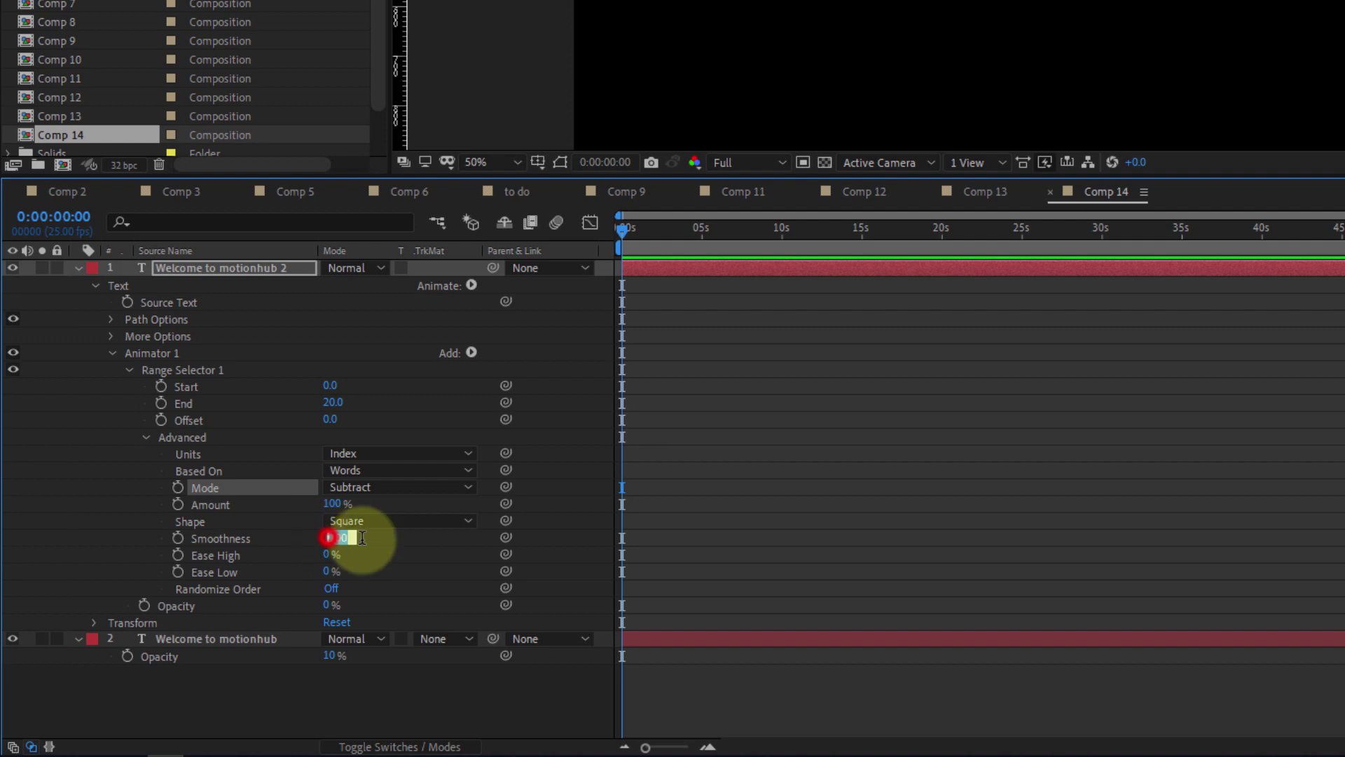
{"action": "type", "text": "0"}
{"action": "key", "text": "Return"}
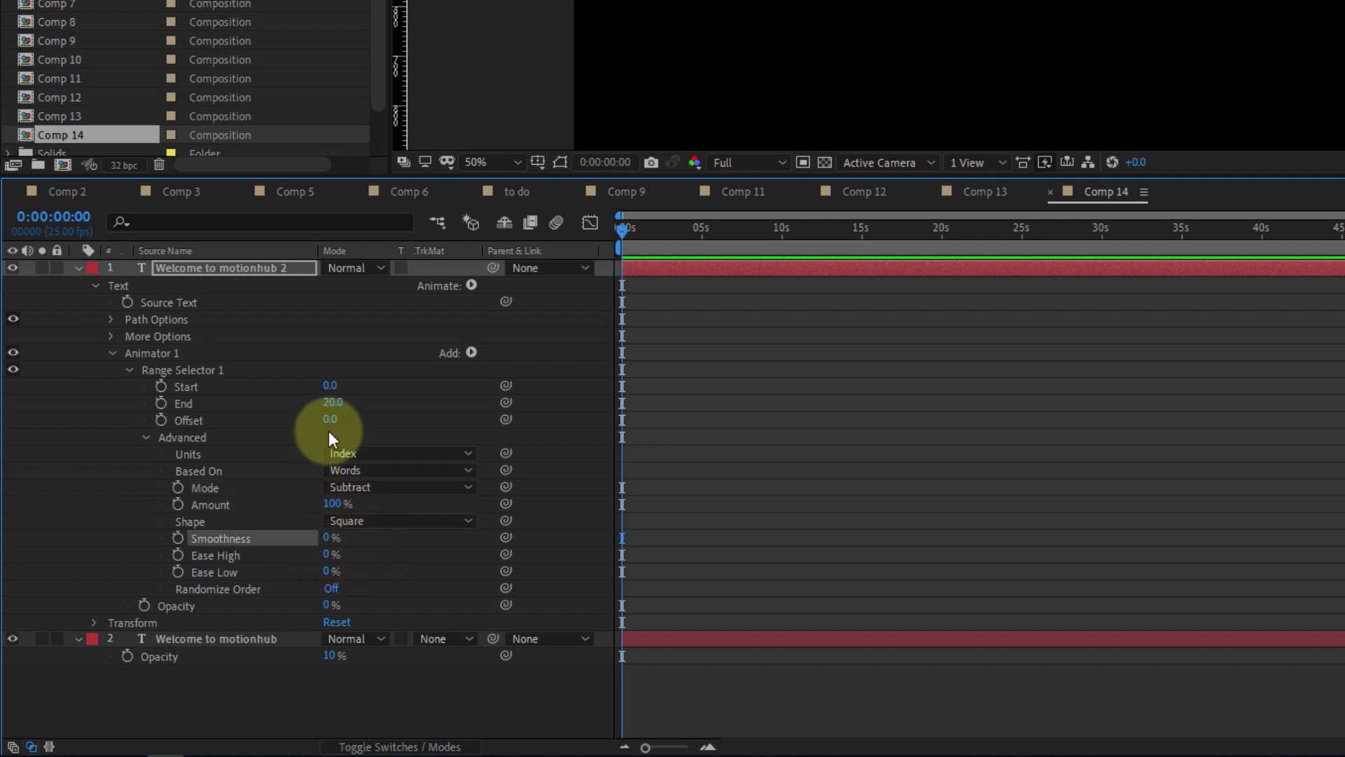
Set the range selector Start to -1 and End to 0
{"action": "left_click", "coordinate": [187, 389]}
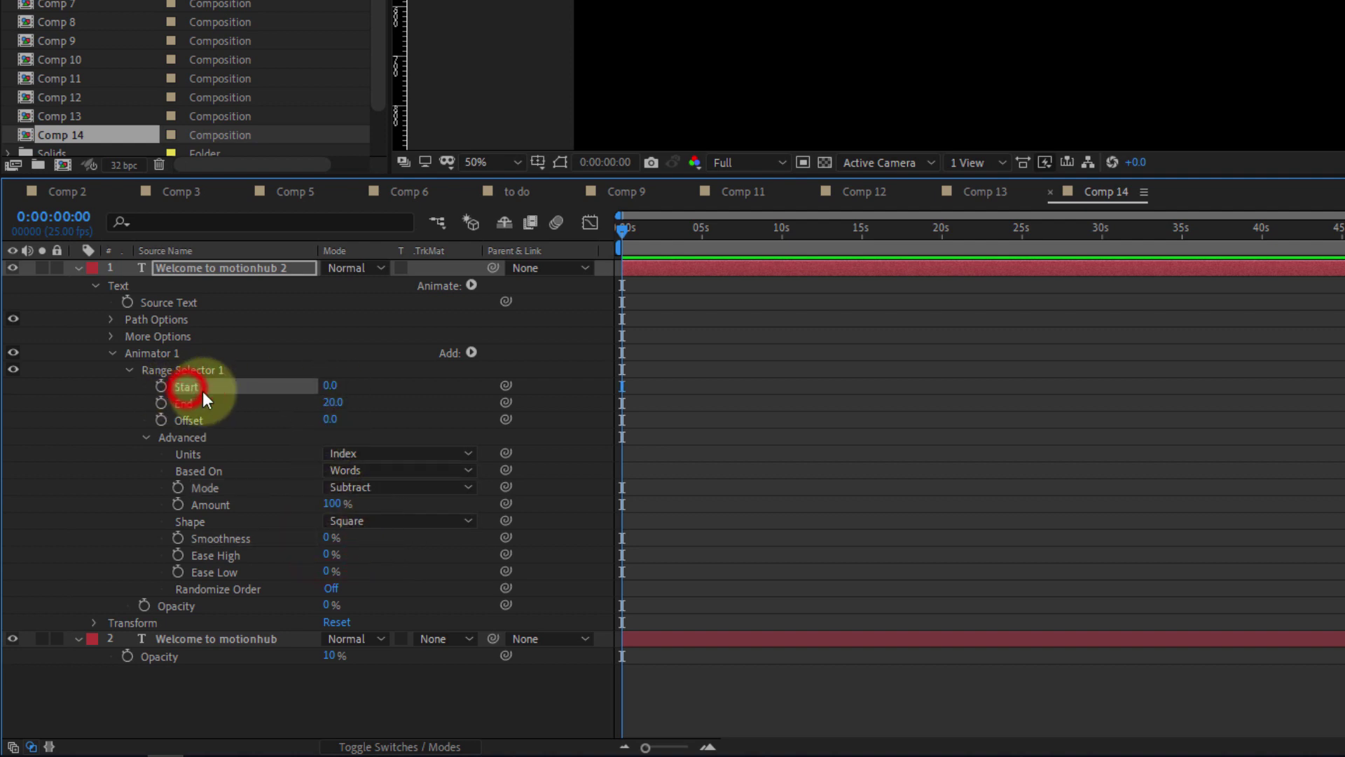
{"action": "left_click", "coordinate": [332, 386]}
{"action": "type", "text": "-1"}
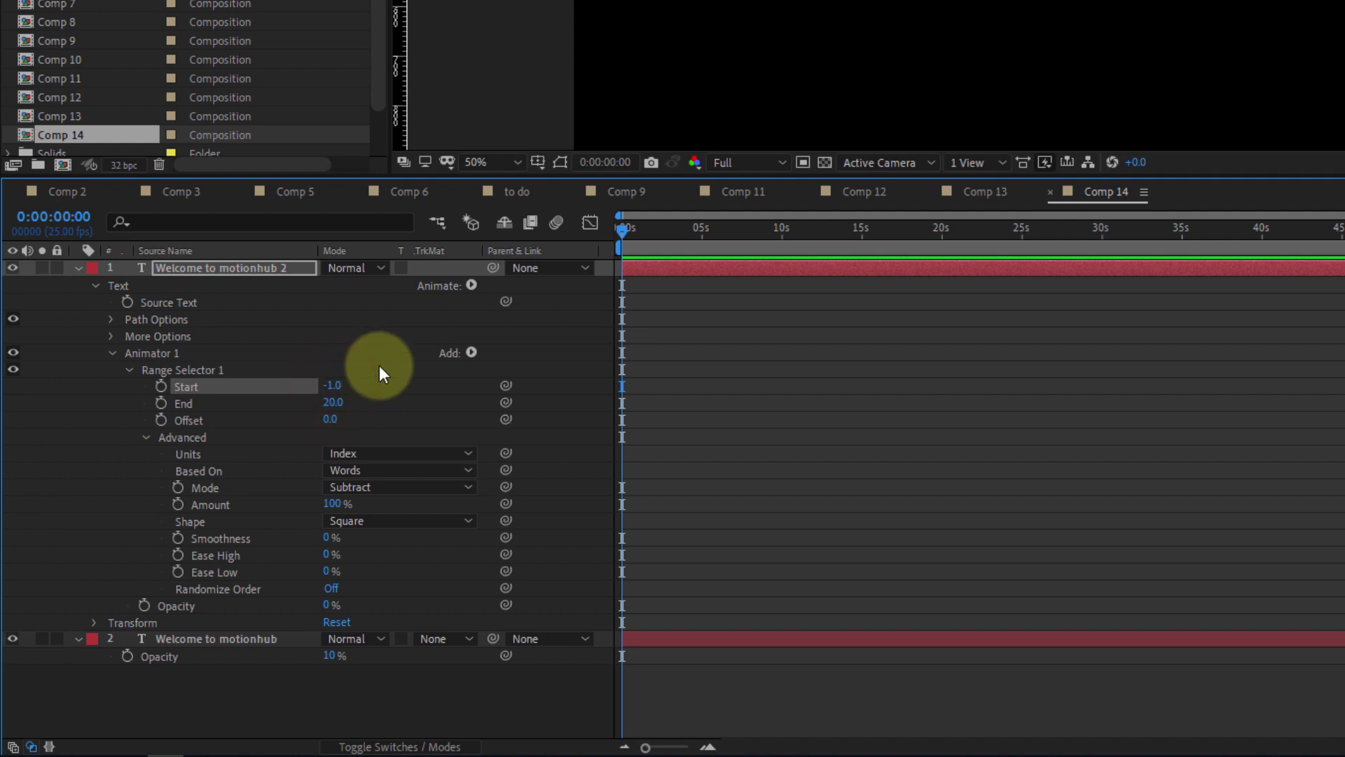
{"action": "left_click", "coordinate": [333, 403]}
{"action": "type", "text": "0"}
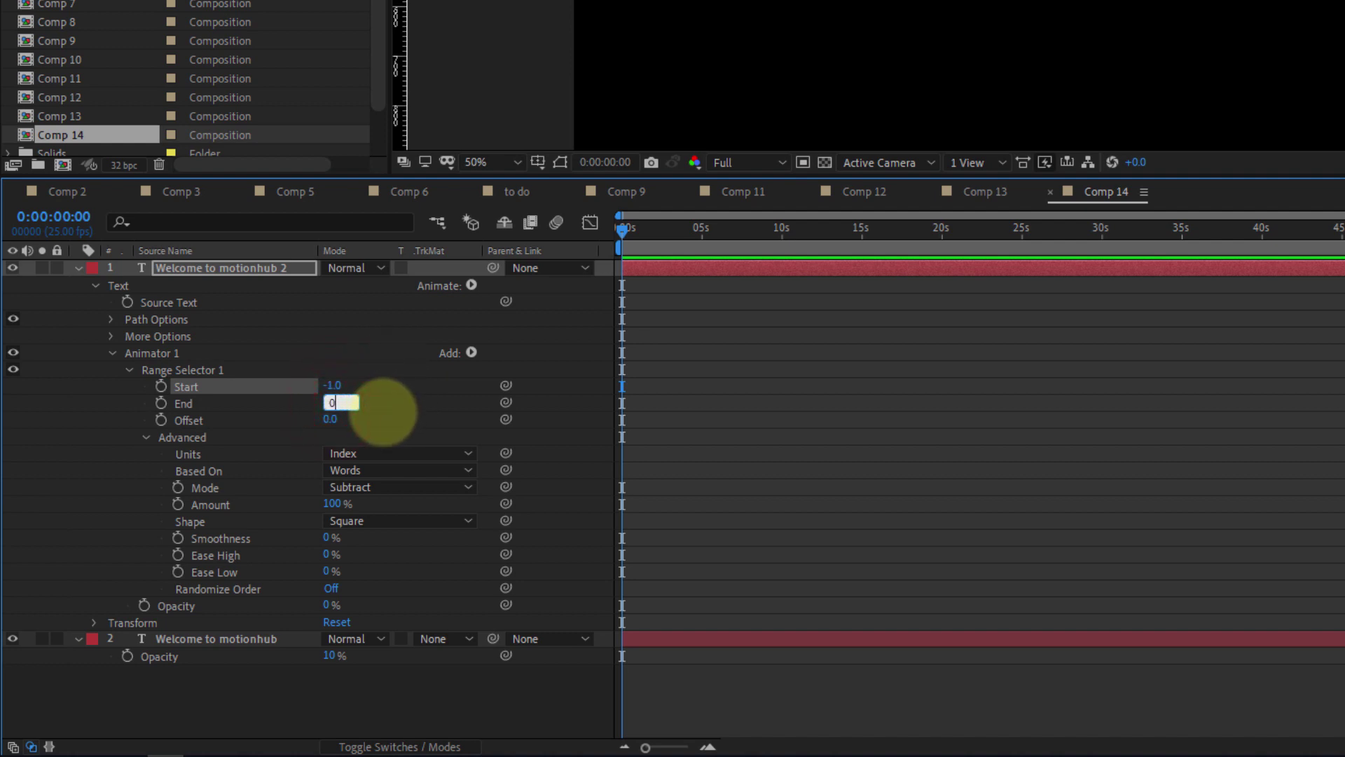
{"action": "key", "text": "Return"}
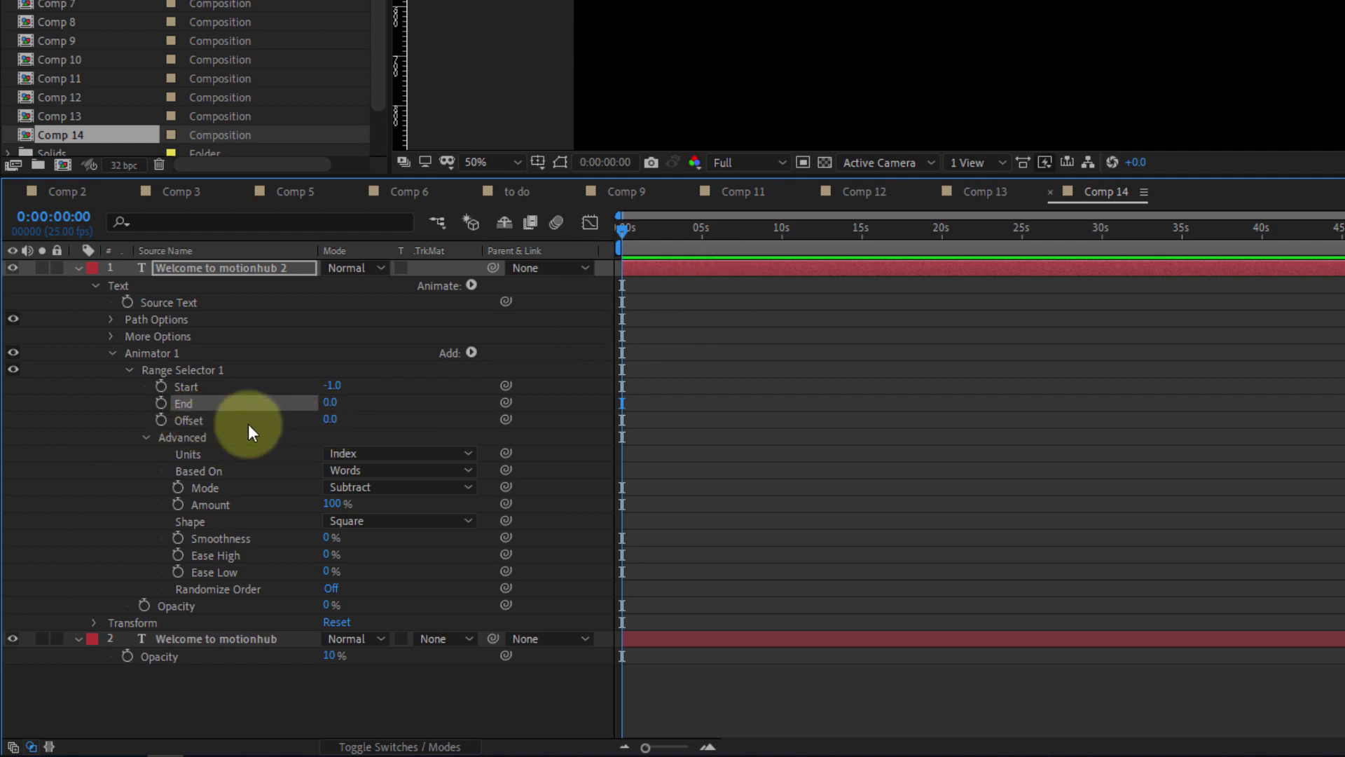
Keyframe Offset from 0 at the start to 4 at about 0:00:02:18
{"action": "left_click_drag", "start_coordinate": [331, 420], "coordinate": [349, 421]}
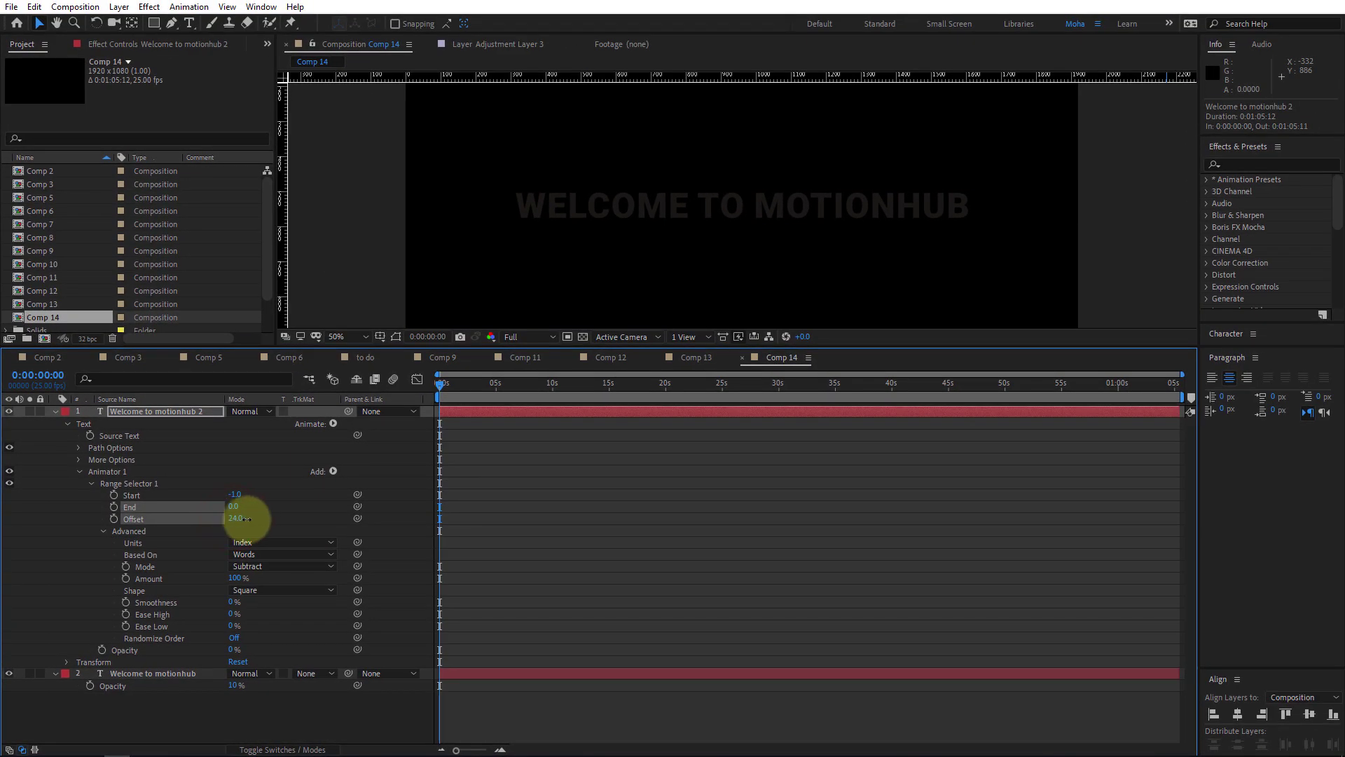
{"action": "left_click_drag", "start_coordinate": [244, 518], "coordinate": [232, 519]}
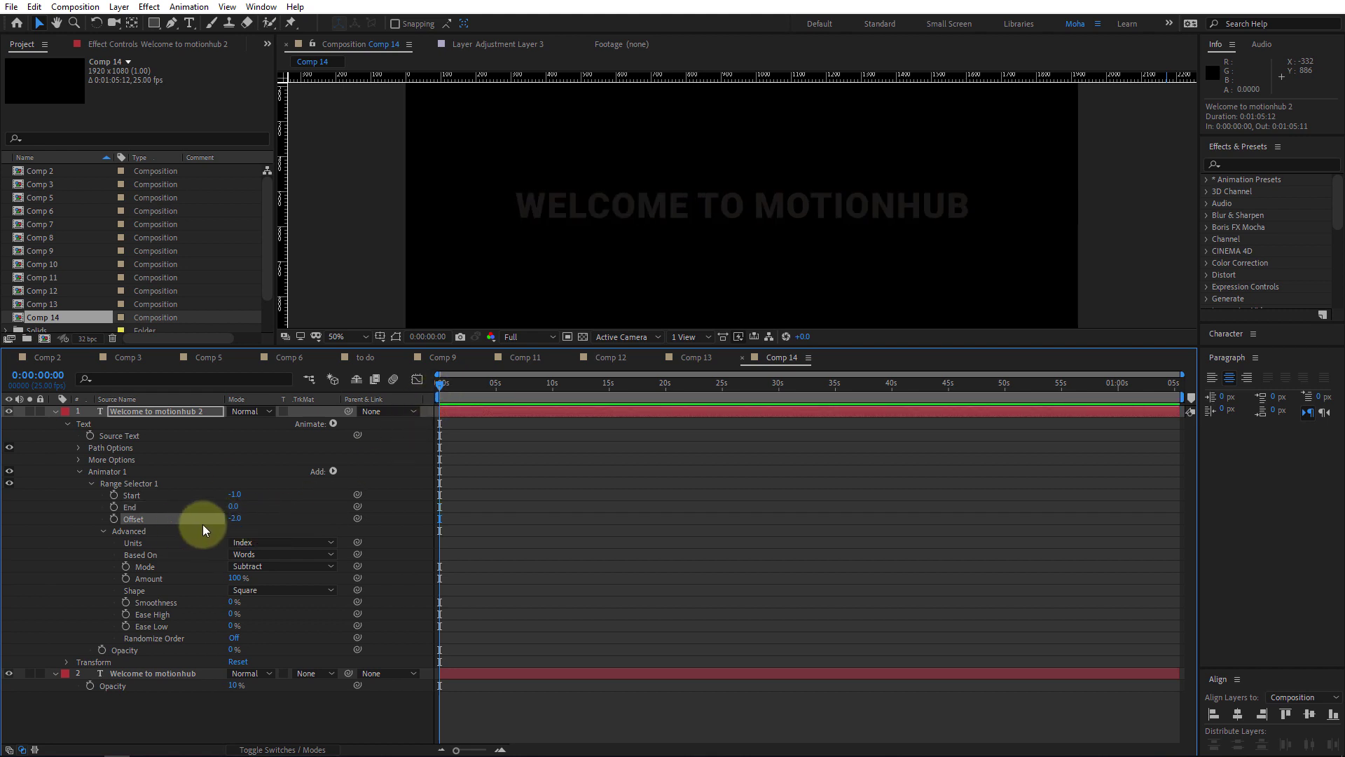
{"action": "left_click", "coordinate": [113, 519]}
{"action": "left_click", "coordinate": [232, 518]}
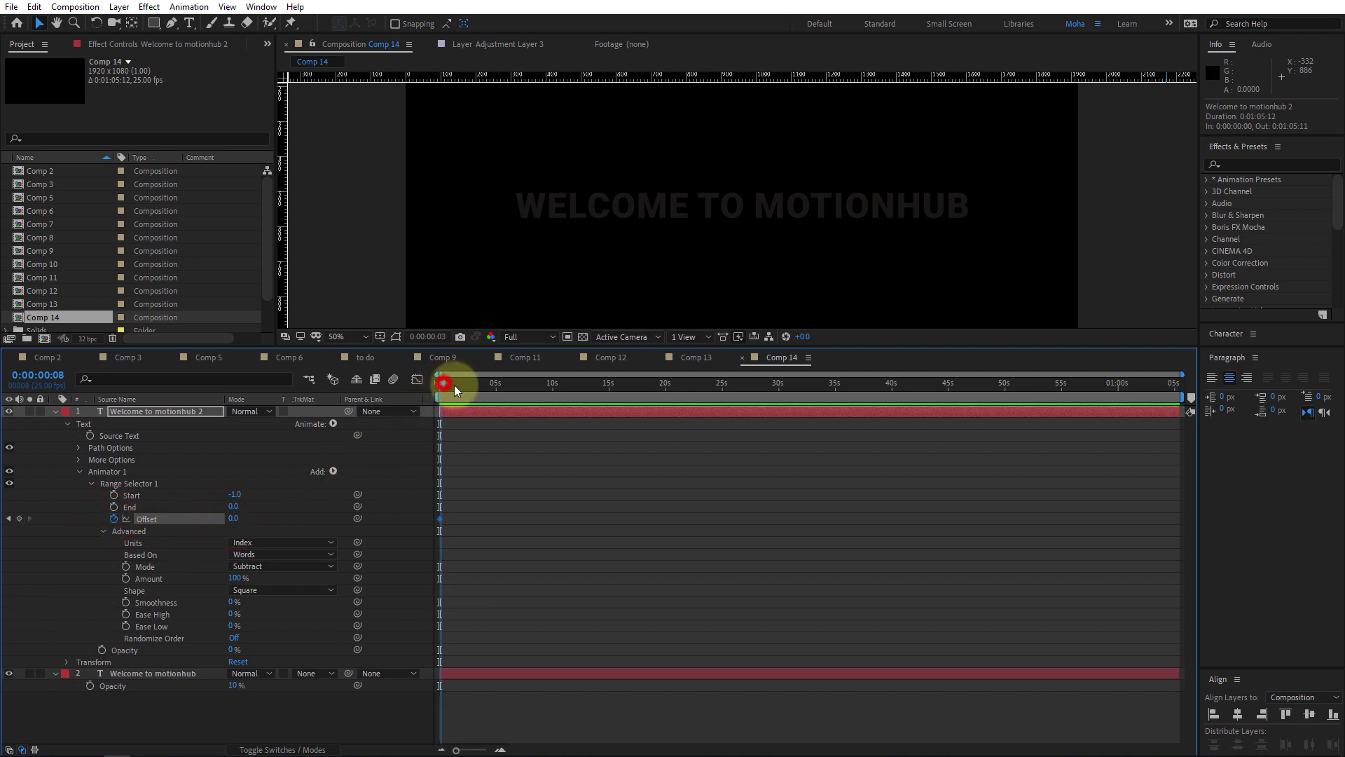
{"action": "left_click_drag", "start_coordinate": [454, 384], "coordinate": [473, 389]}
{"action": "left_click", "coordinate": [235, 518]}
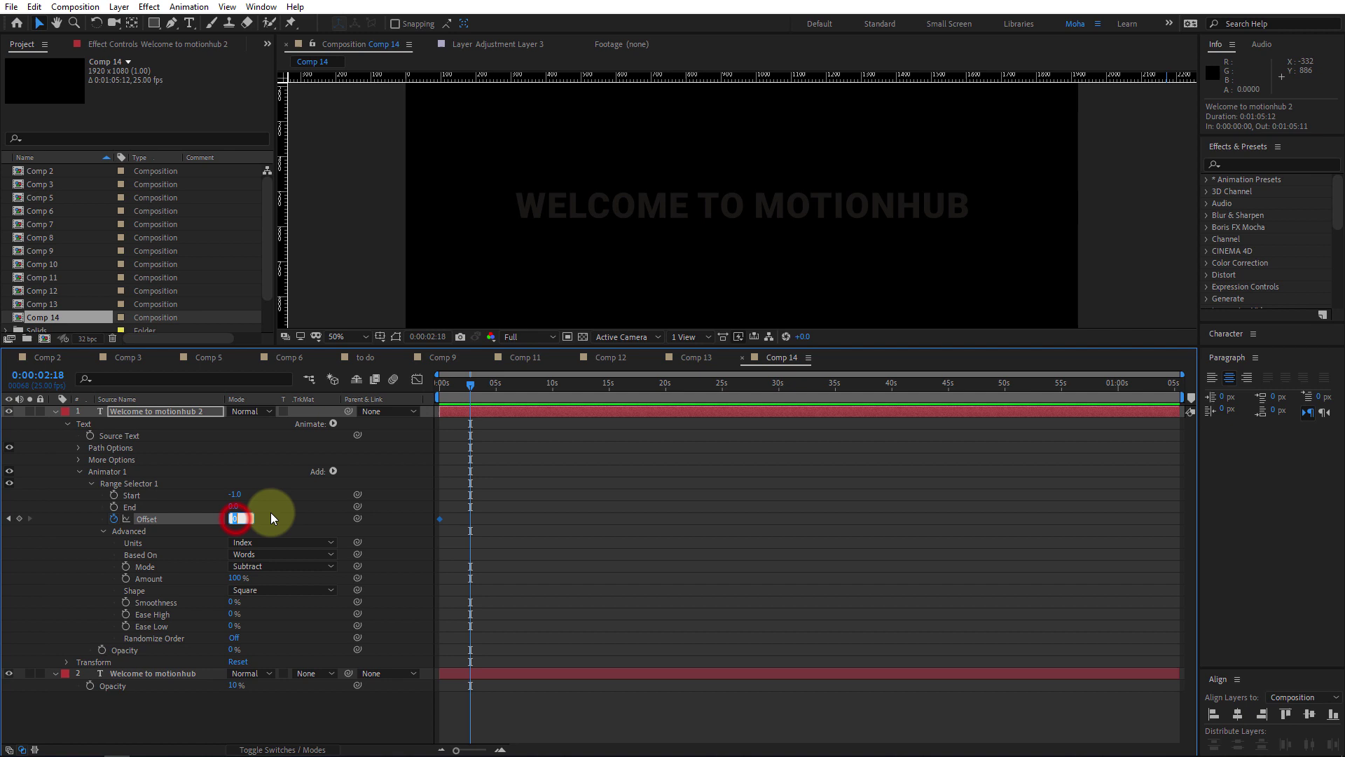
{"action": "type", "text": "4"}
{"action": "key", "text": "Return"}
Preview, then pull the second Offset keyframe earlier to about 1:07 for a faster word reveal
{"action": "key", "text": "space"}
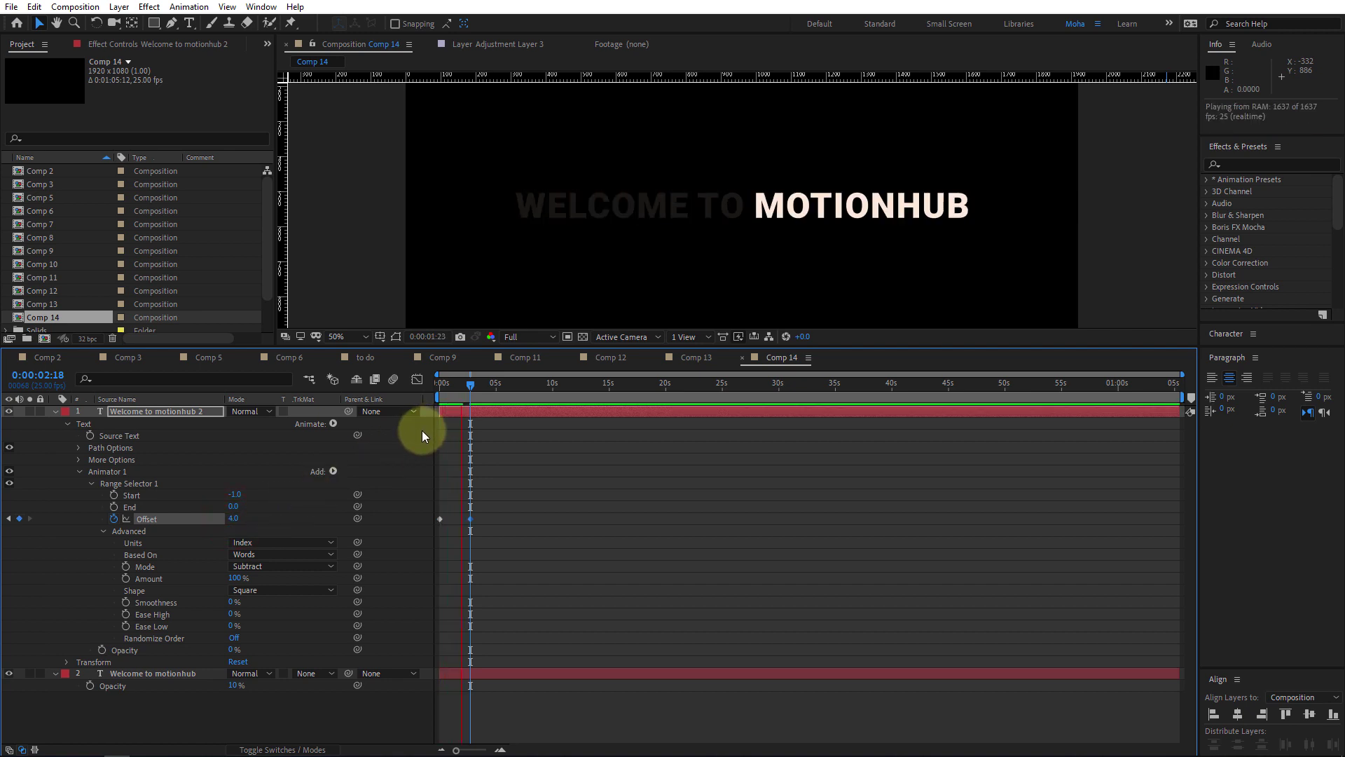
{"action": "key", "text": "space"}
{"action": "left_click_drag", "start_coordinate": [470, 520], "coordinate": [452, 519]}
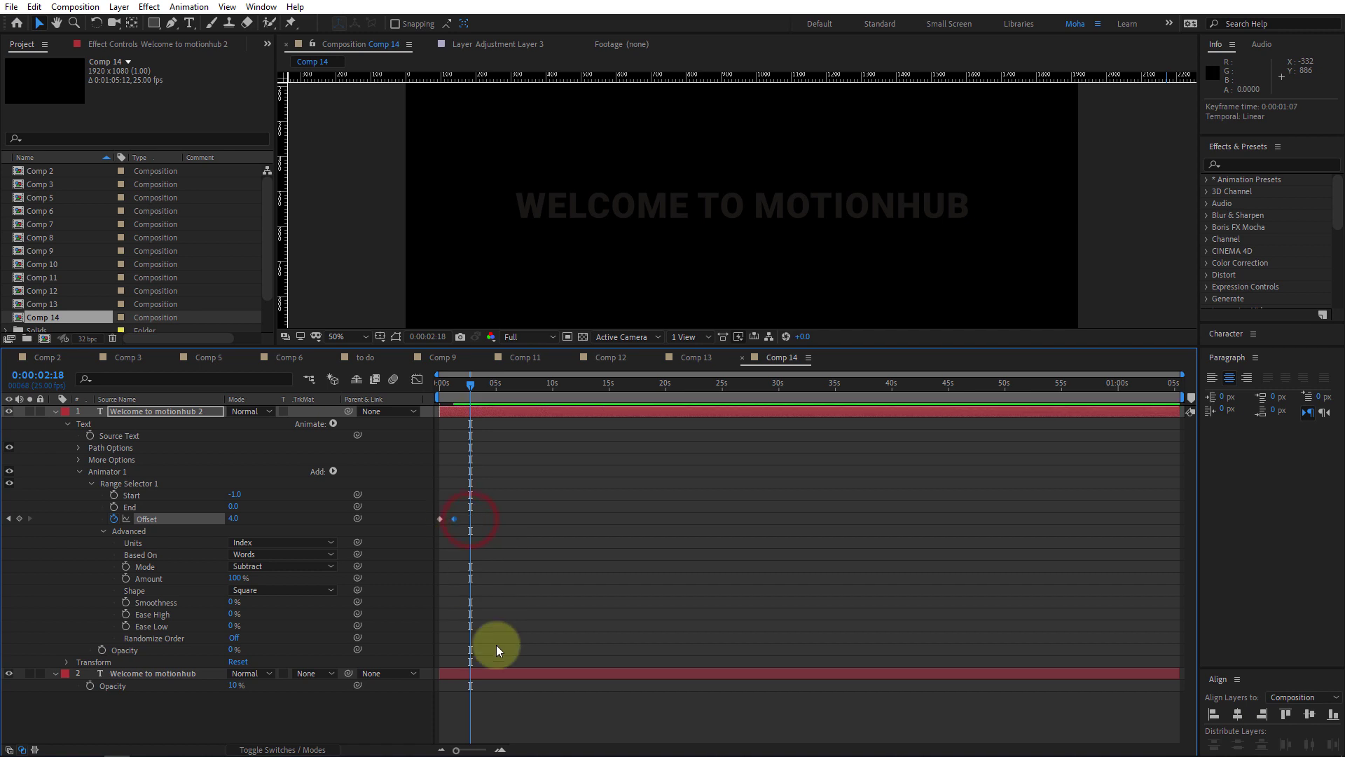
{"action": "left_click", "coordinate": [502, 749]}
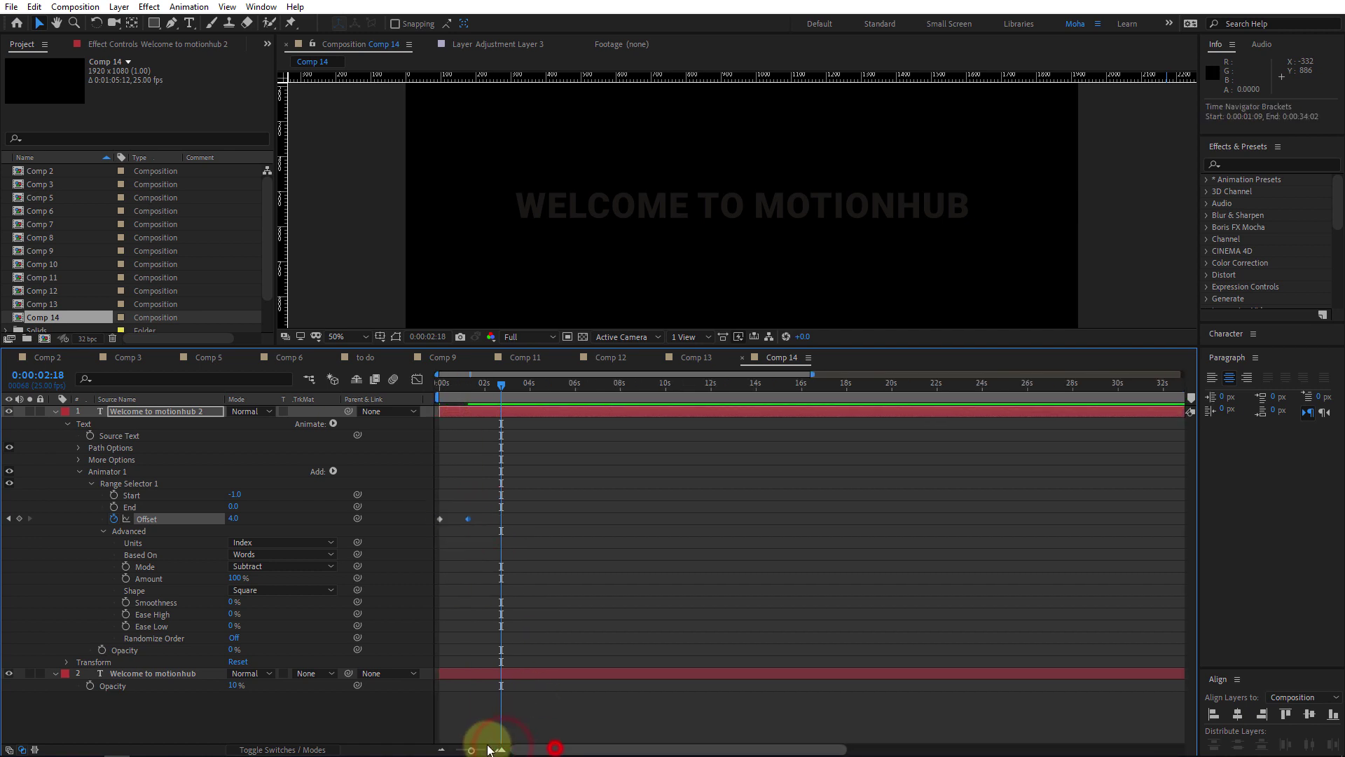
{"action": "left_click_drag", "start_coordinate": [468, 518], "coordinate": [525, 519]}
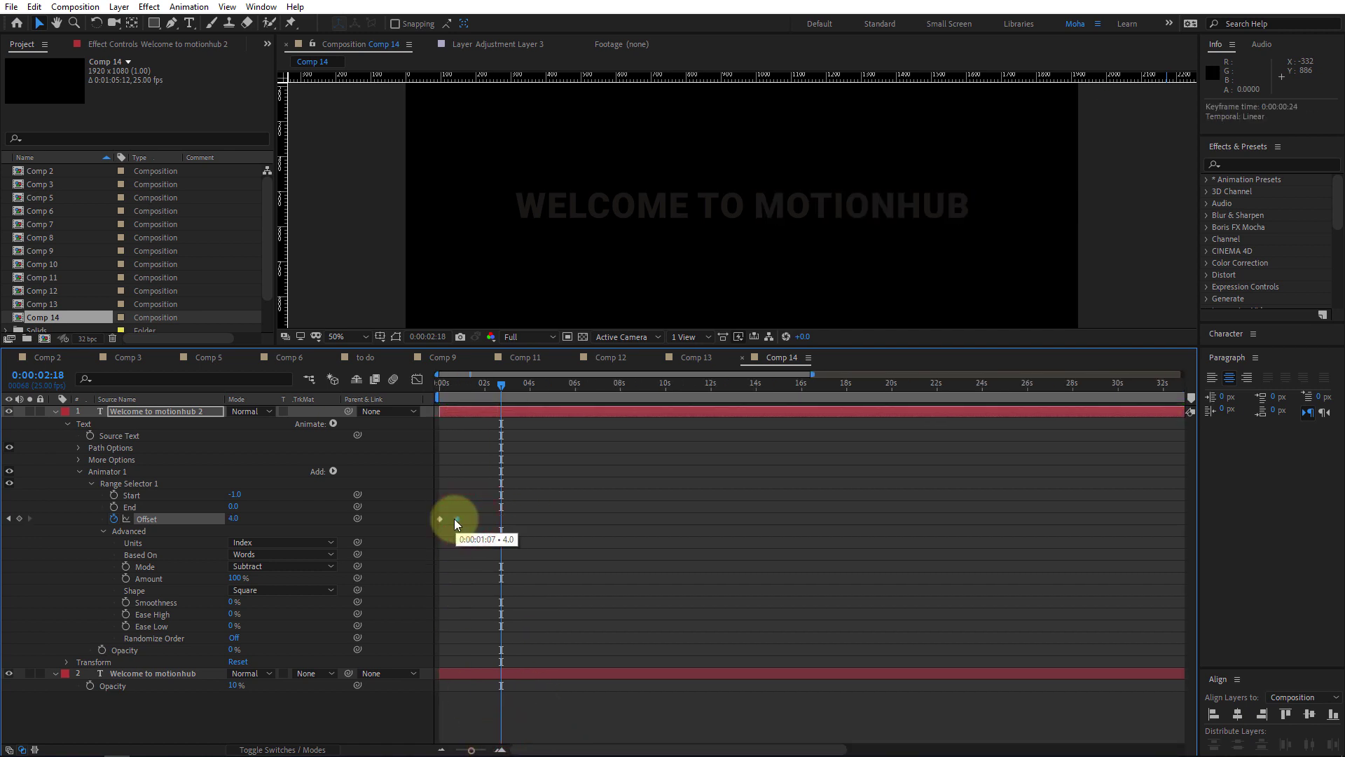
{"action": "key", "text": "space"}
{"action": "key", "text": "space"}
{"action": "left_click", "coordinate": [480, 486]}
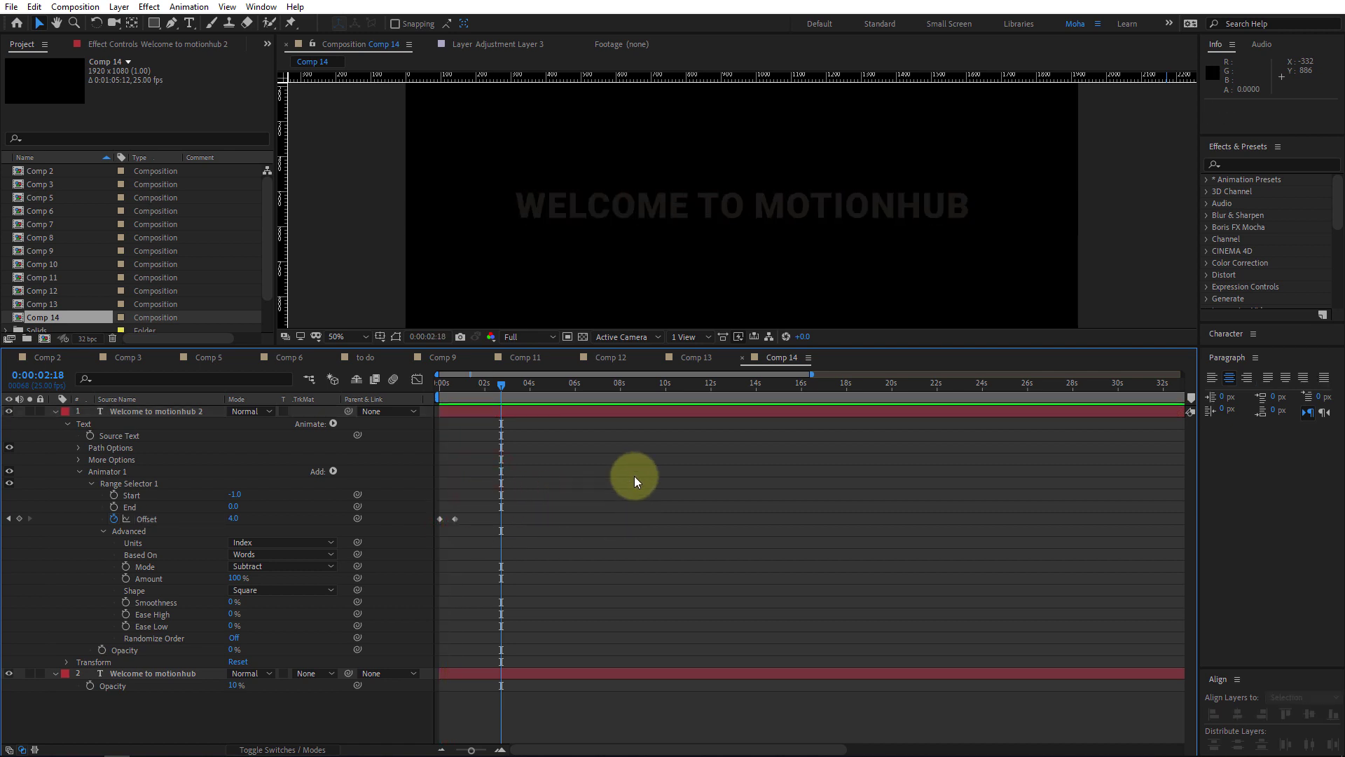
{"action": "left_click_drag", "start_coordinate": [268, 227], "coordinate": [270, 241]}
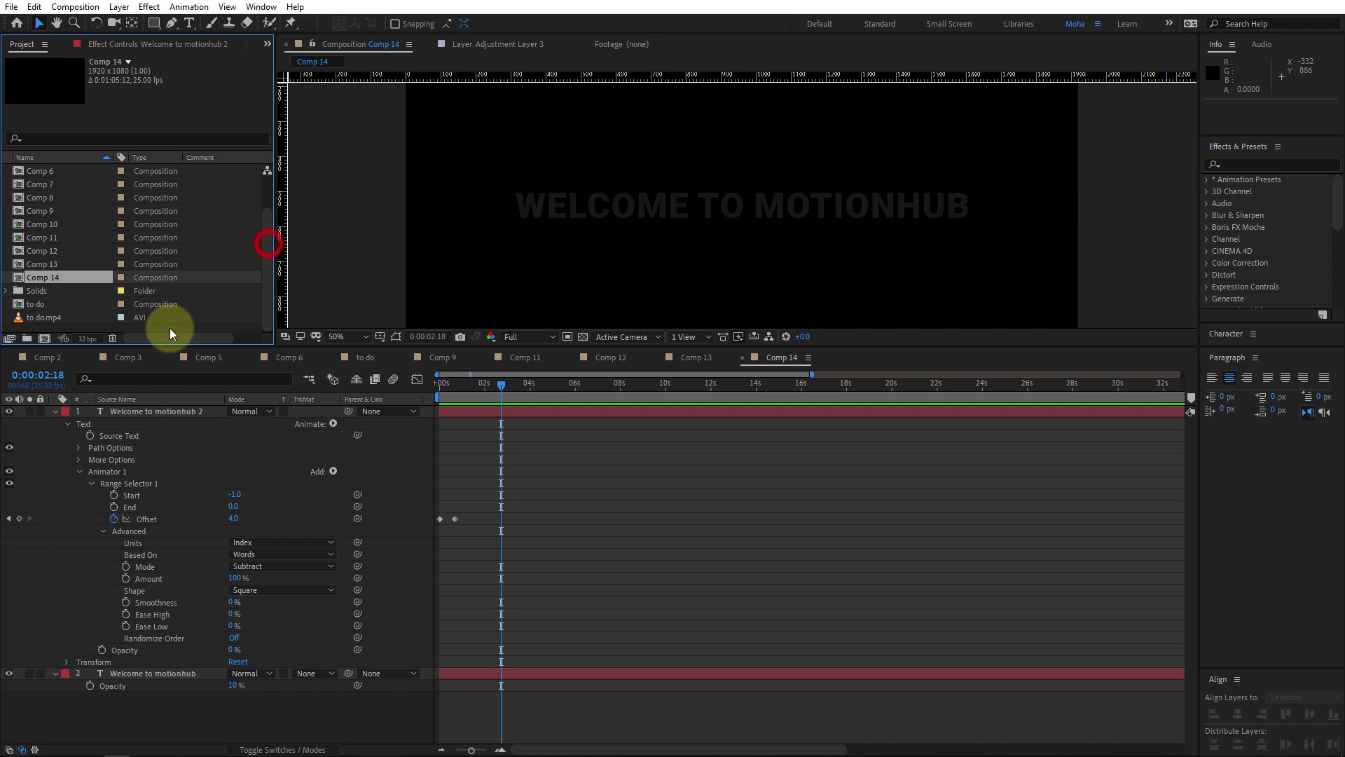
{"action": "left_click_drag", "start_coordinate": [165, 317], "coordinate": [4, 702]}
Hide the to do.mp4 layer's video and reveal its audio waveform
{"action": "left_click", "coordinate": [8, 697]}
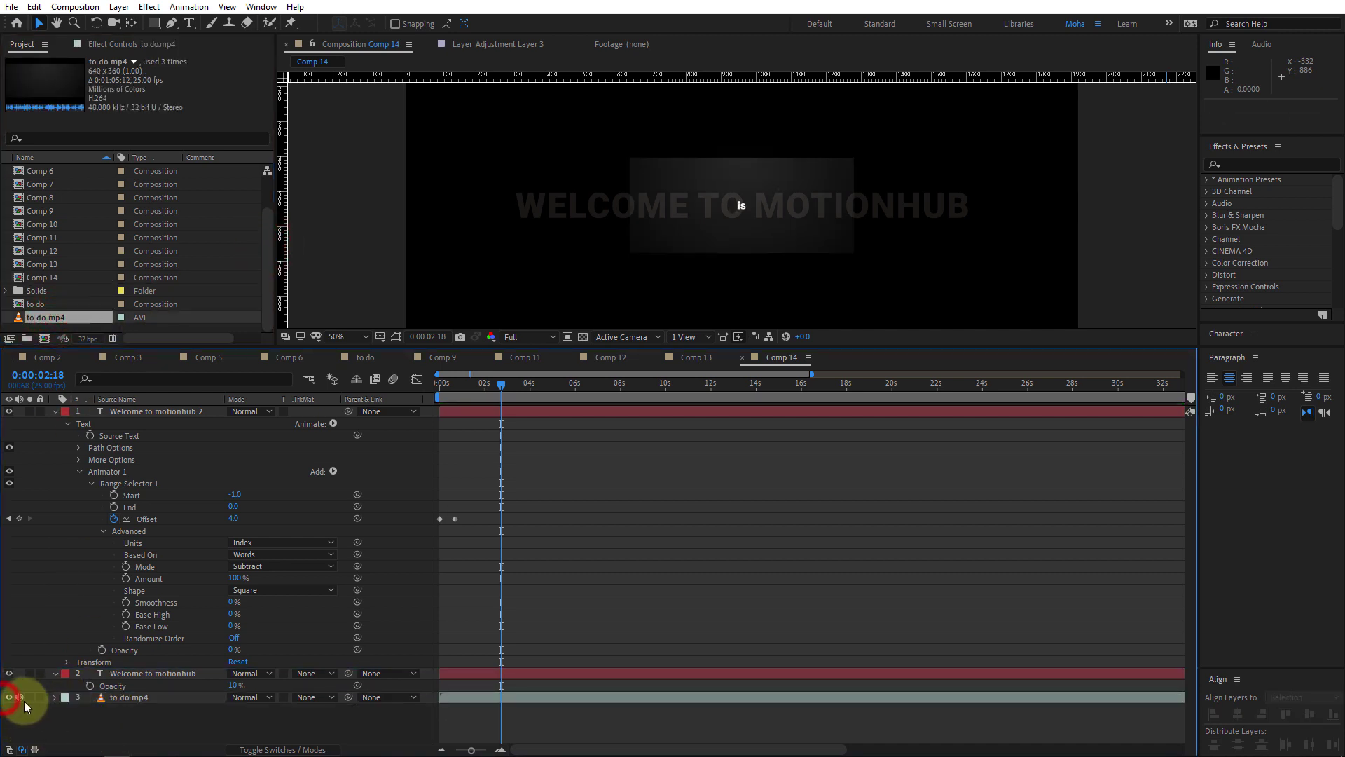
{"action": "left_click", "coordinate": [155, 695]}
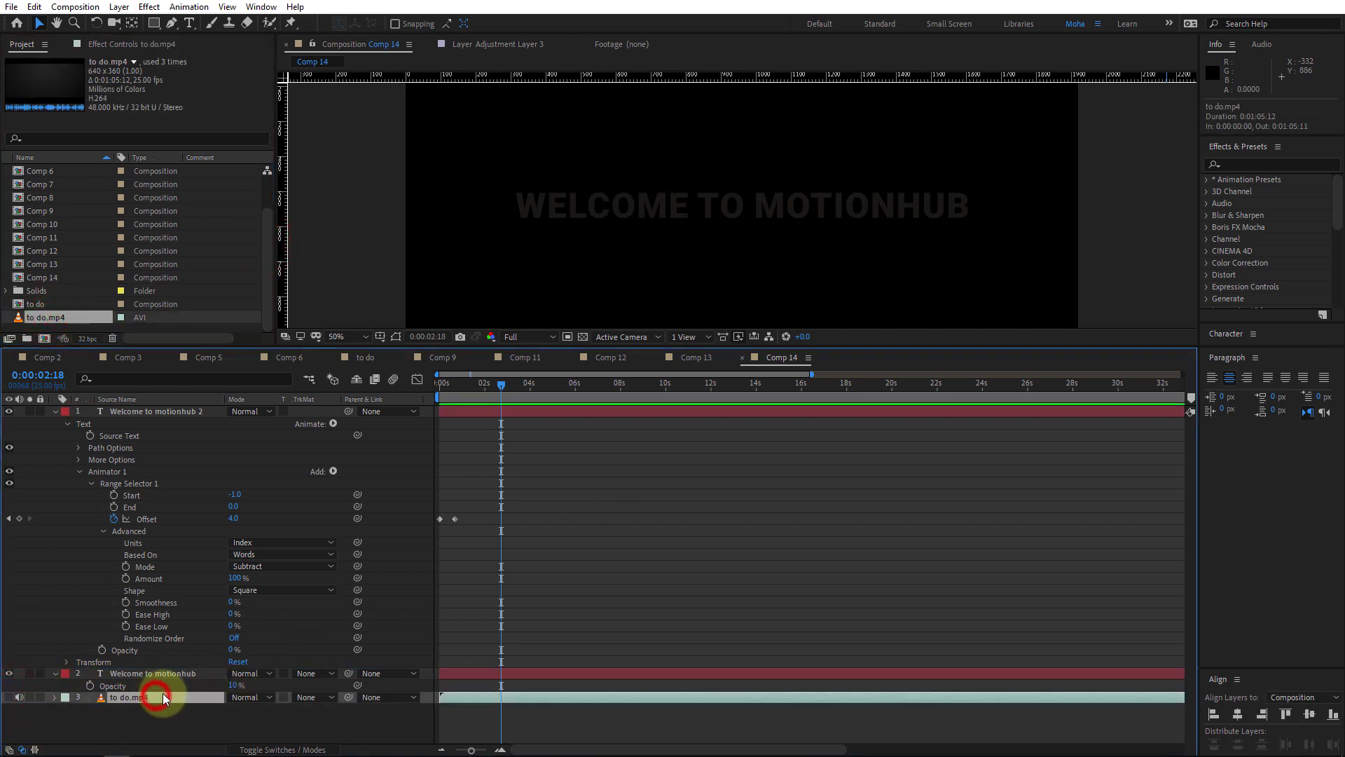
{"action": "key", "text": "l"}
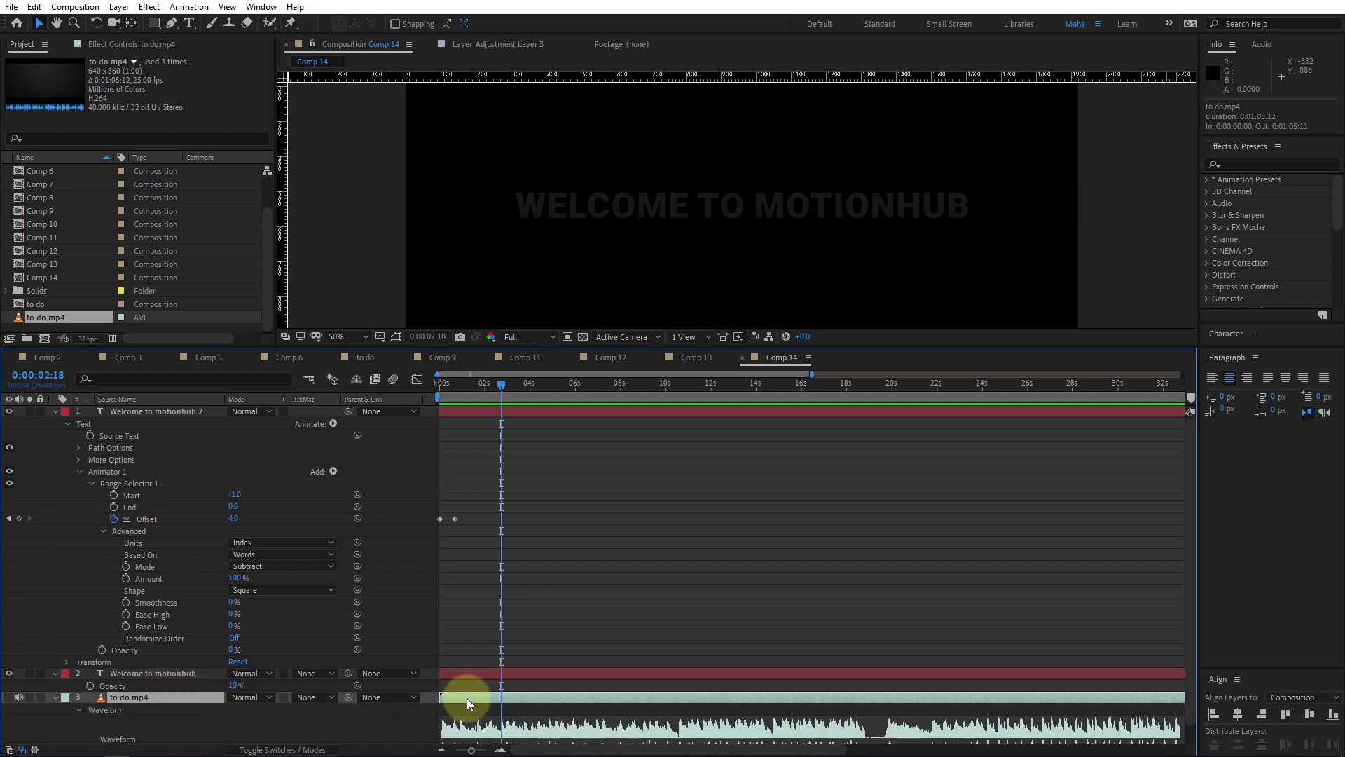
Keyframe Offset to 1 and then 2 at successive audio beats so WELCOME, then TO, light up
{"action": "left_click_drag", "start_coordinate": [502, 732], "coordinate": [450, 524]}
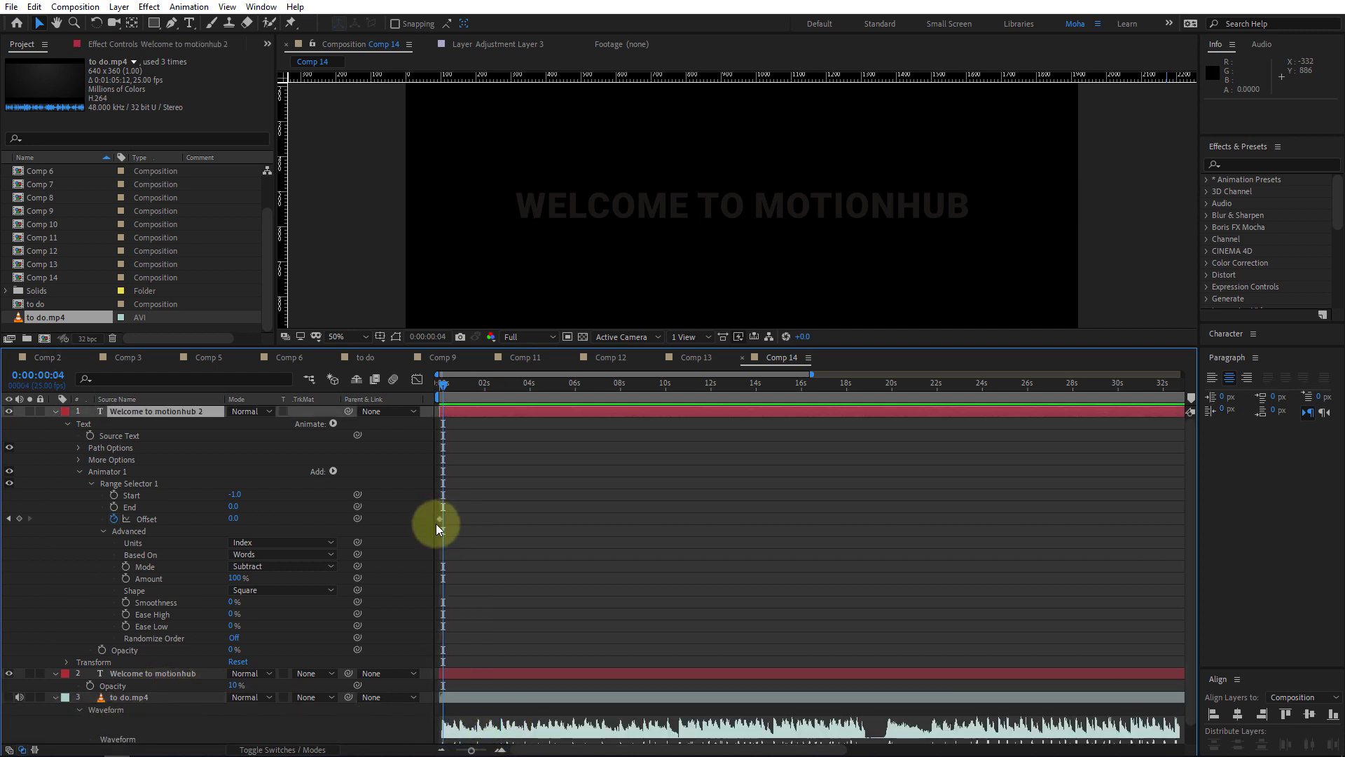
{"action": "left_click", "coordinate": [441, 519]}
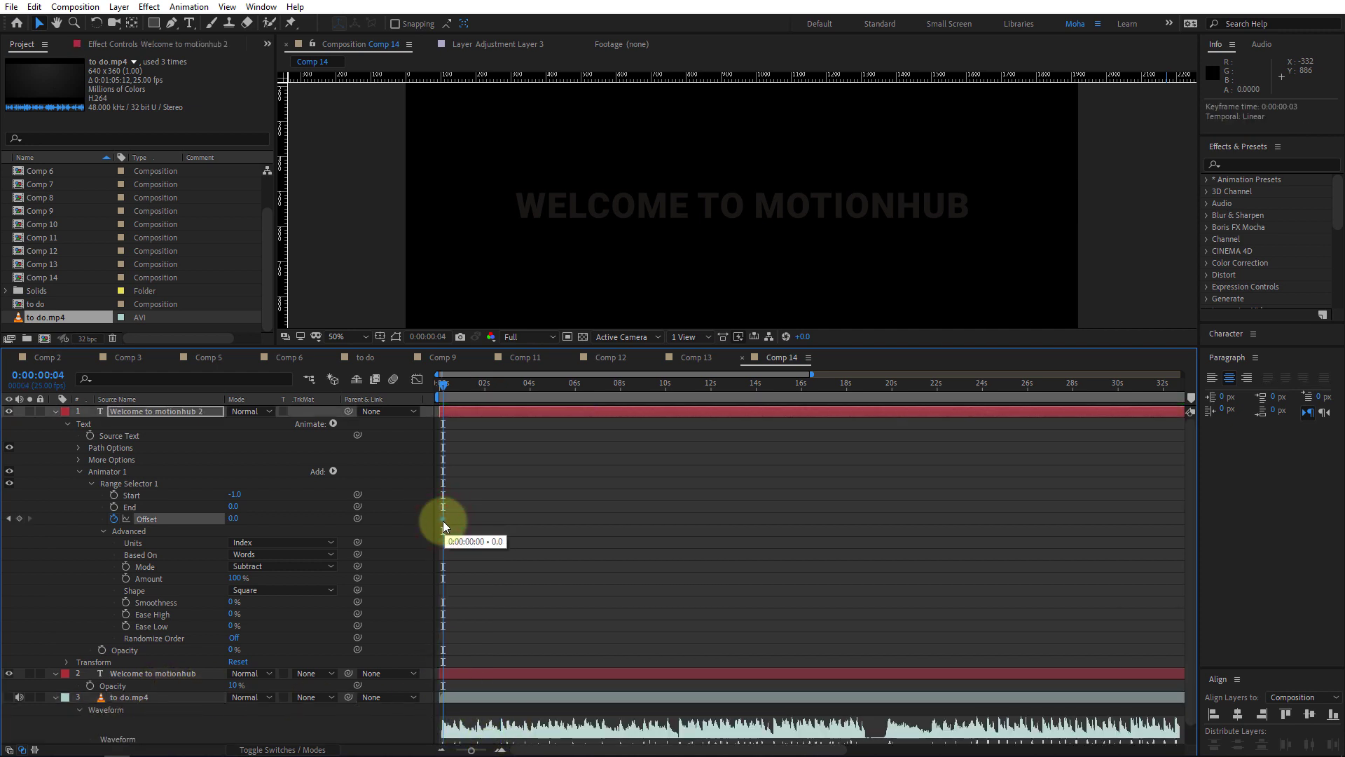
{"action": "left_click_drag", "start_coordinate": [447, 386], "coordinate": [455, 393]}
{"action": "left_click", "coordinate": [235, 514]}
{"action": "type", "text": "1"}
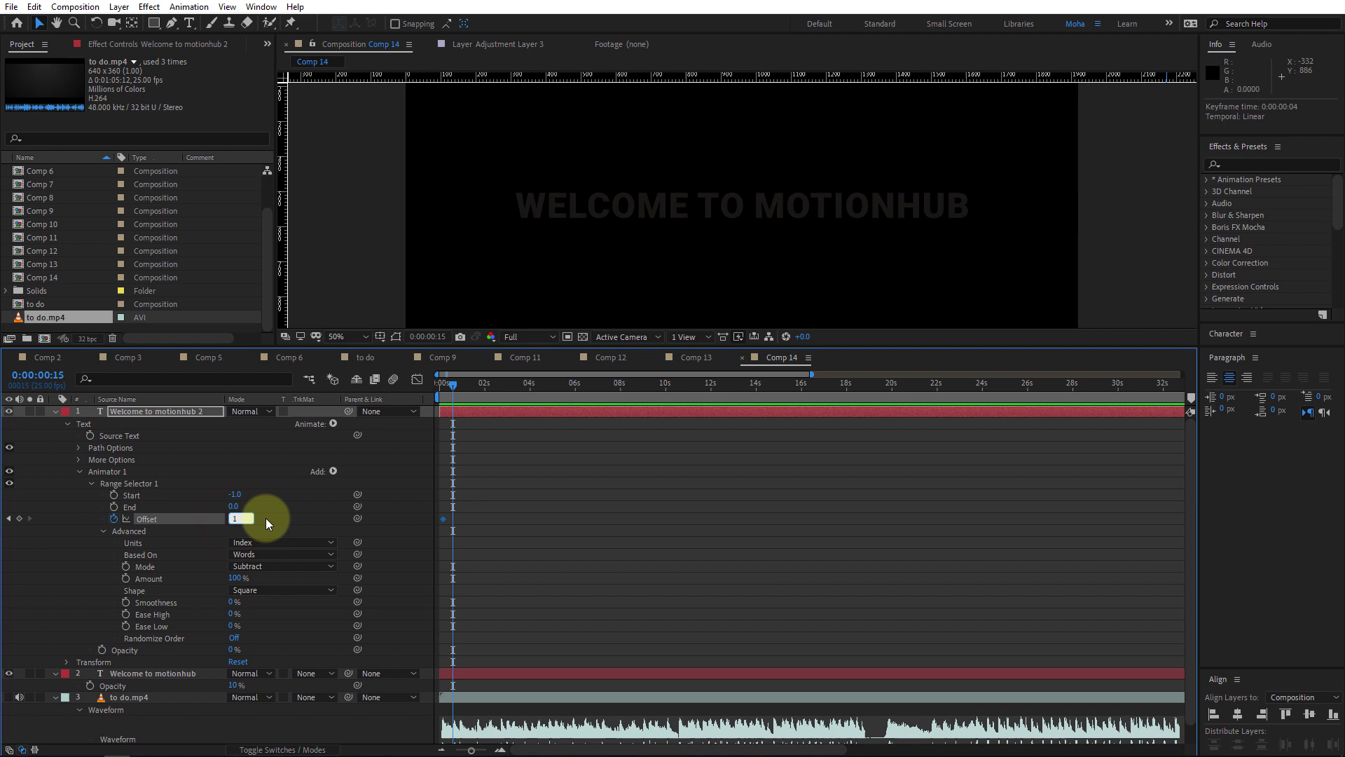
{"action": "key", "text": "Return"}
{"action": "left_click_drag", "start_coordinate": [456, 384], "coordinate": [461, 385]}
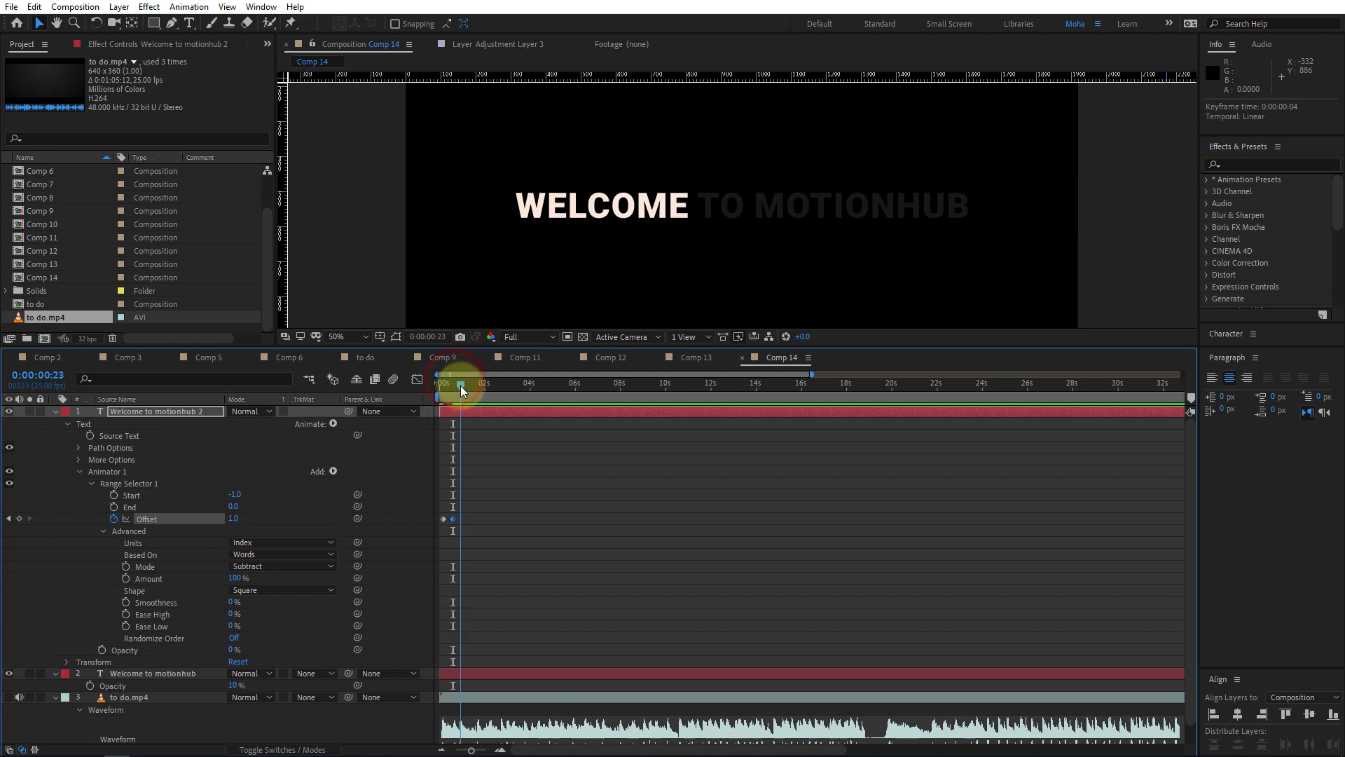
{"action": "left_click", "coordinate": [235, 518]}
{"action": "type", "text": "2"}
{"action": "key", "text": "Return"}
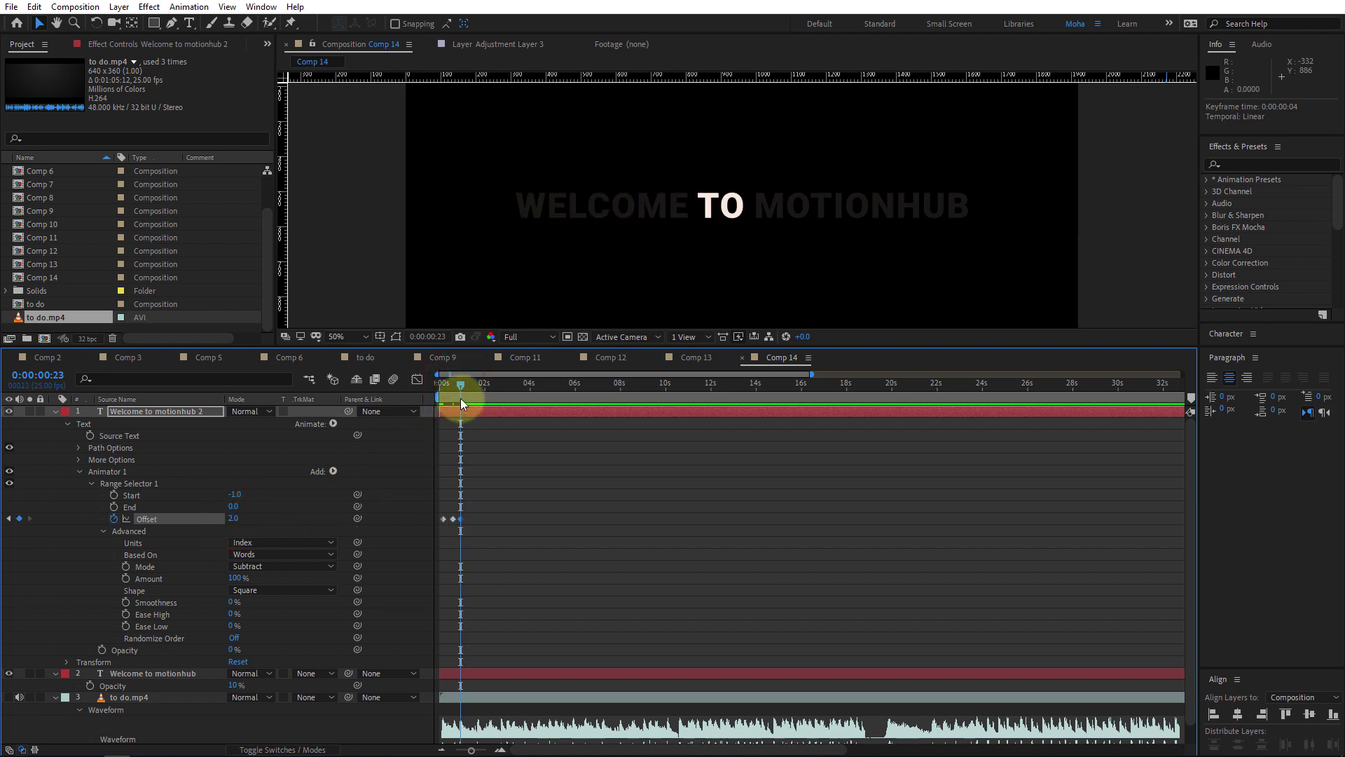
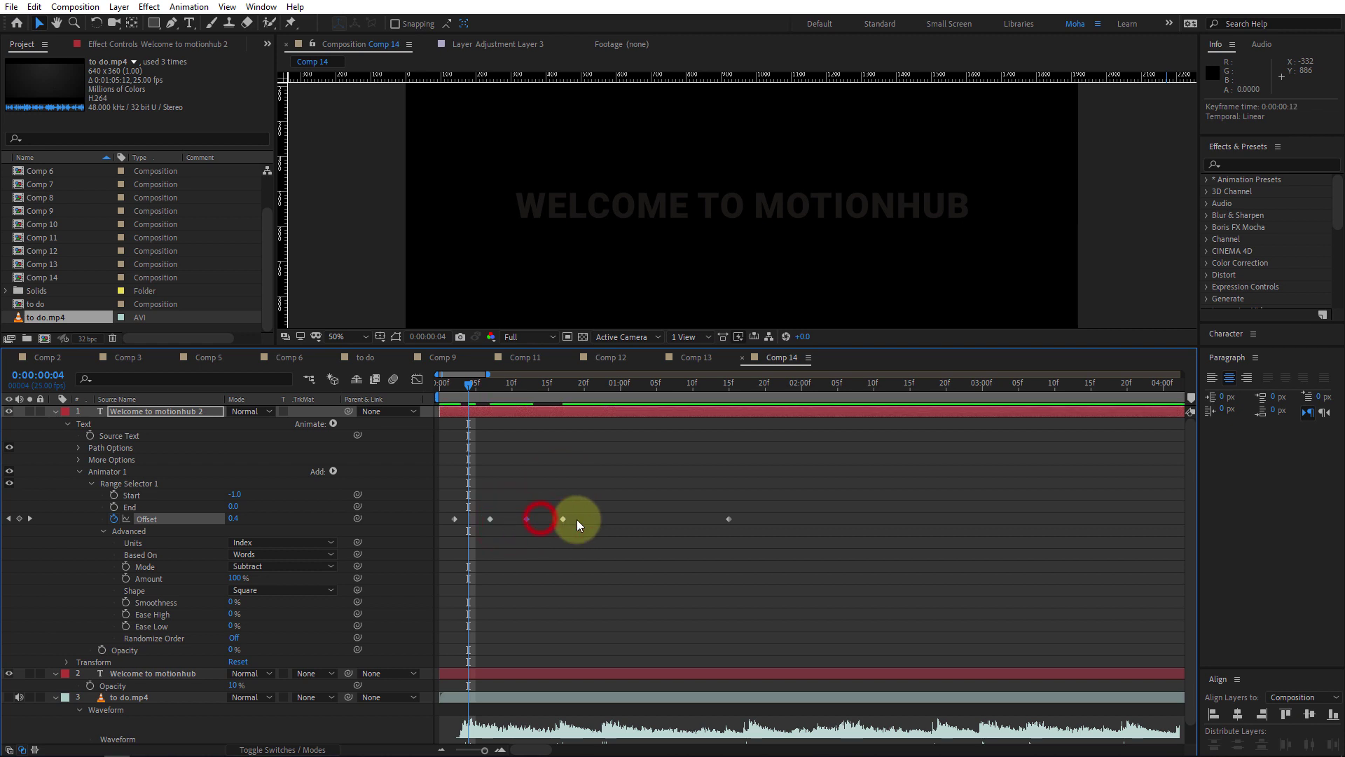
Move Comp 14's last Offset keyframe earlier, preview it, then switch to Comp 9
{"action": "left_click_drag", "start_coordinate": [678, 522], "coordinate": [593, 521]}
{"action": "key", "text": "space"}
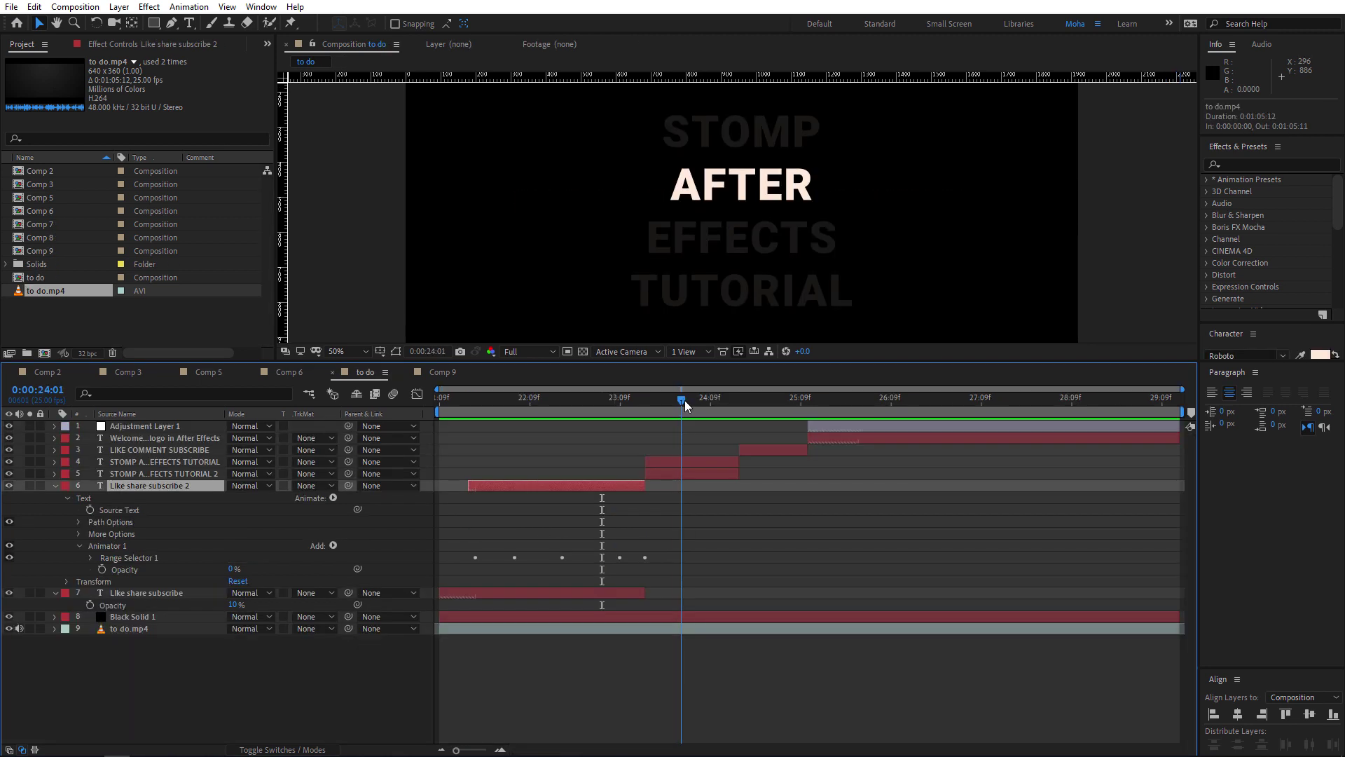
{"action": "mouse_move", "coordinate": [684, 401]}
{"action": "left_mouse_down"}
{"action": "mouse_move", "coordinate": [654, 407]}
{"action": "mouse_move", "coordinate": [703, 410]}
{"action": "mouse_move", "coordinate": [660, 411]}
{"action": "mouse_move", "coordinate": [685, 410]}
{"action": "left_mouse_up"}
{"action": "left_click", "coordinate": [442, 372]}
Create the new 1920×1080 Comp 11 and start a text layer reading THIS IS MY NEW TEXT
{"action": "left_click", "coordinate": [74, 6]}
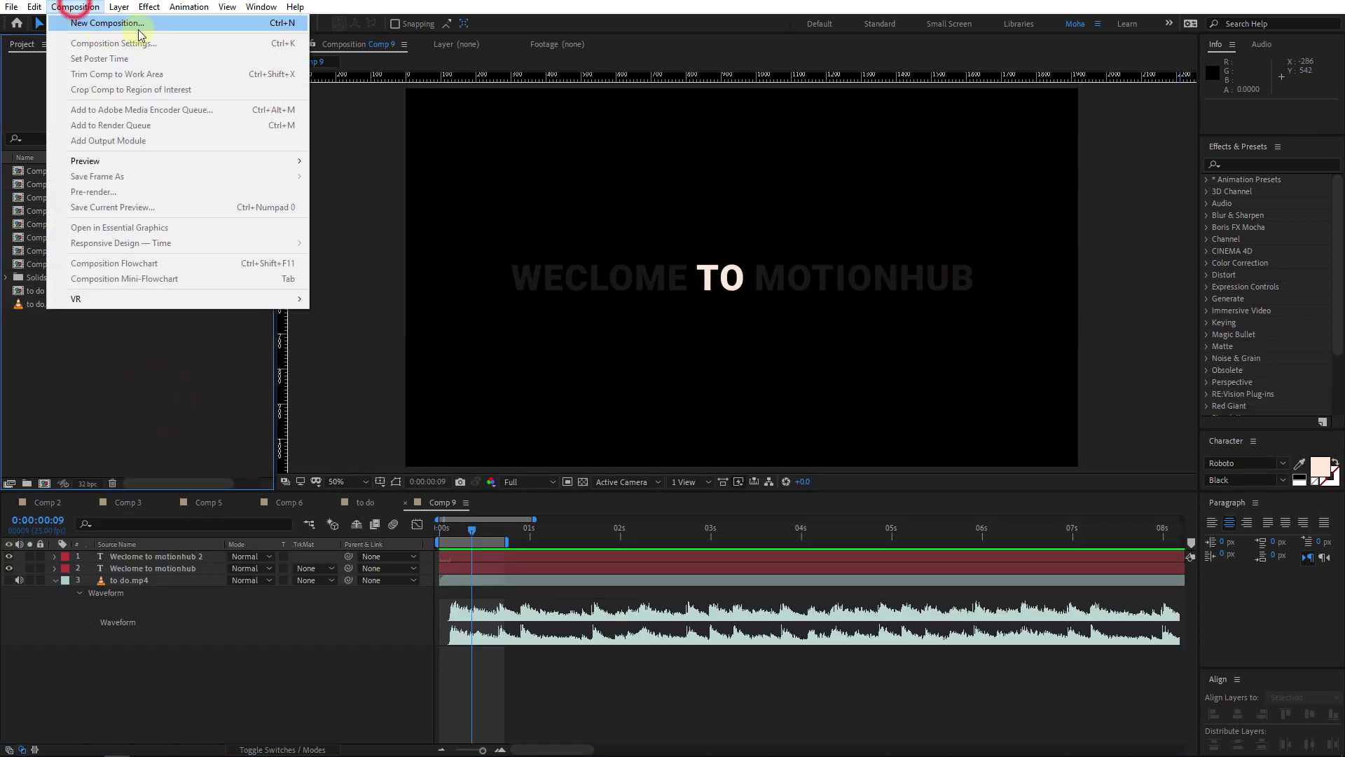
{"action": "left_click", "coordinate": [158, 26]}
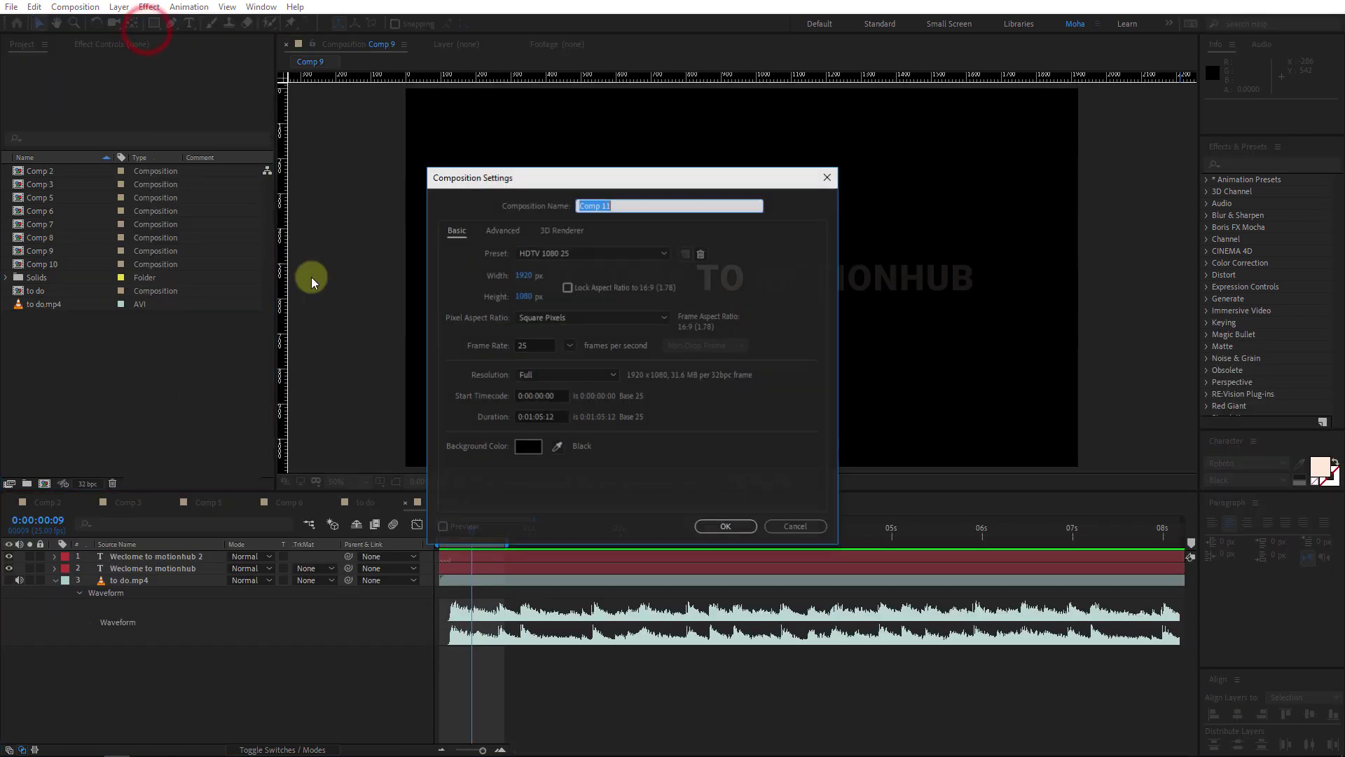
{"action": "left_click", "coordinate": [725, 526]}
{"action": "left_click", "coordinate": [190, 22]}
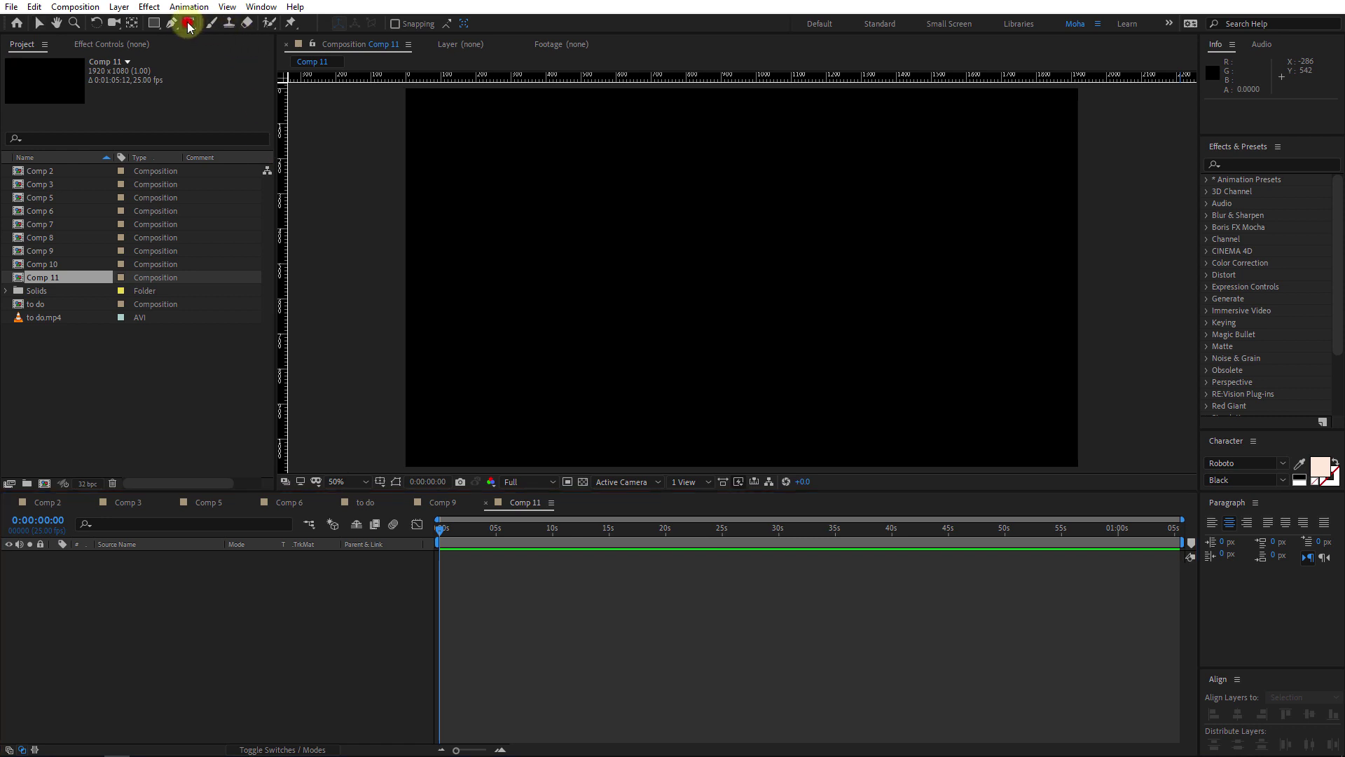
{"action": "left_click", "coordinate": [661, 169]}
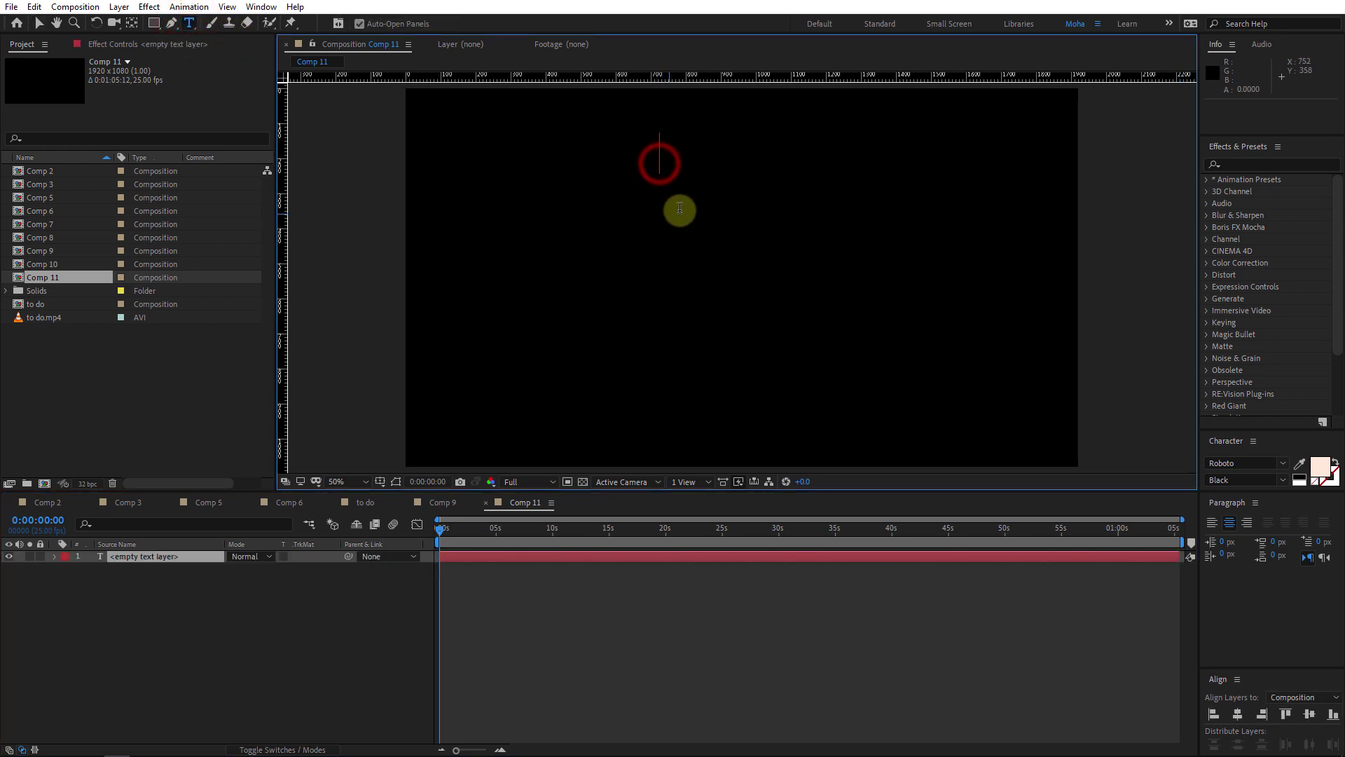
{"action": "type", "text": "Th"}
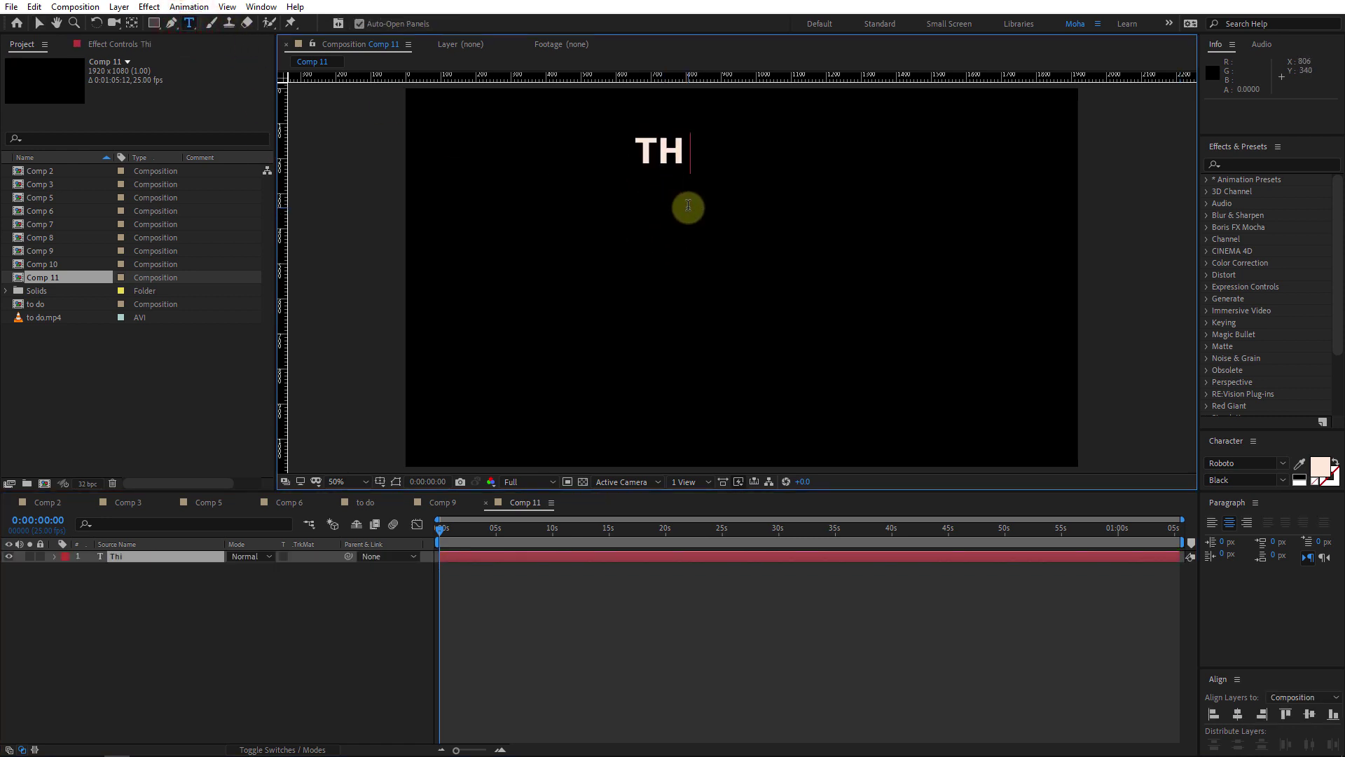
{"action": "type", "text": "is"}
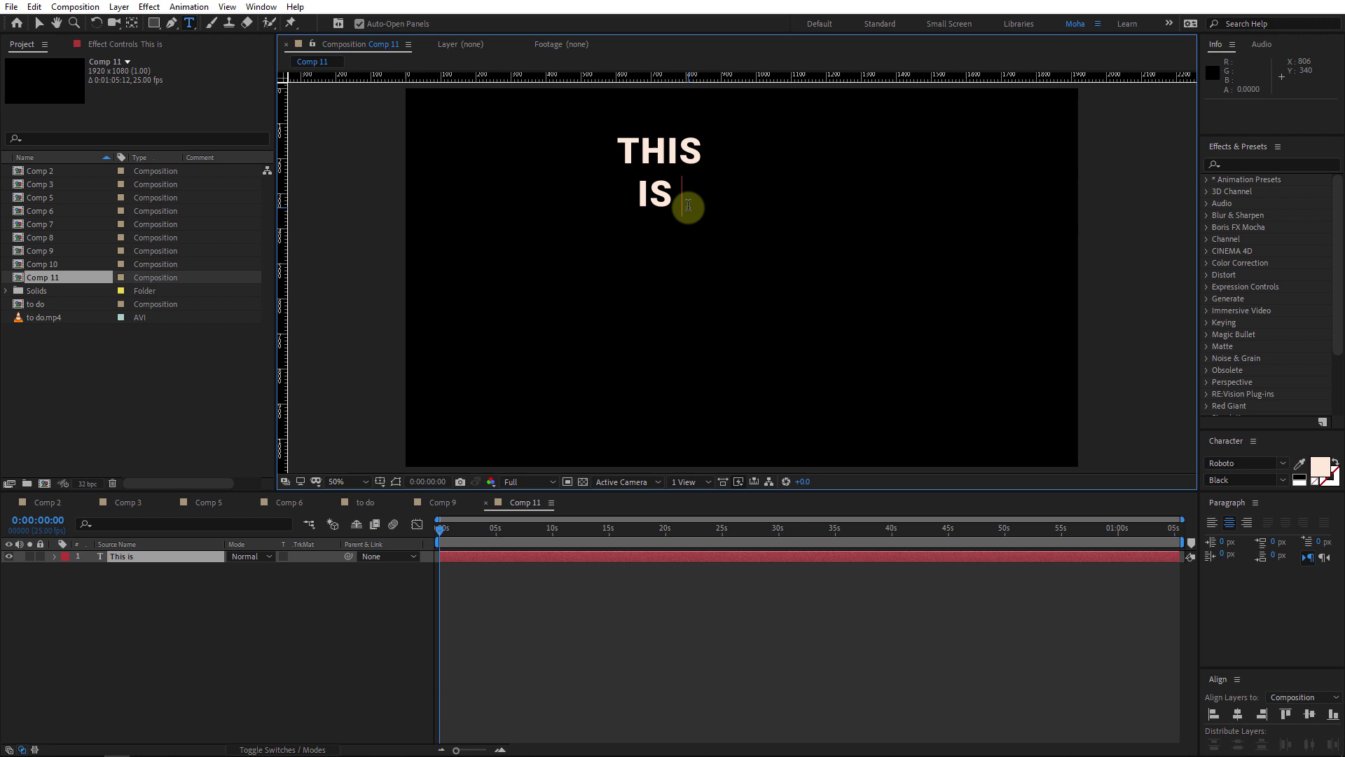
{"action": "type", "text": "my ne"}
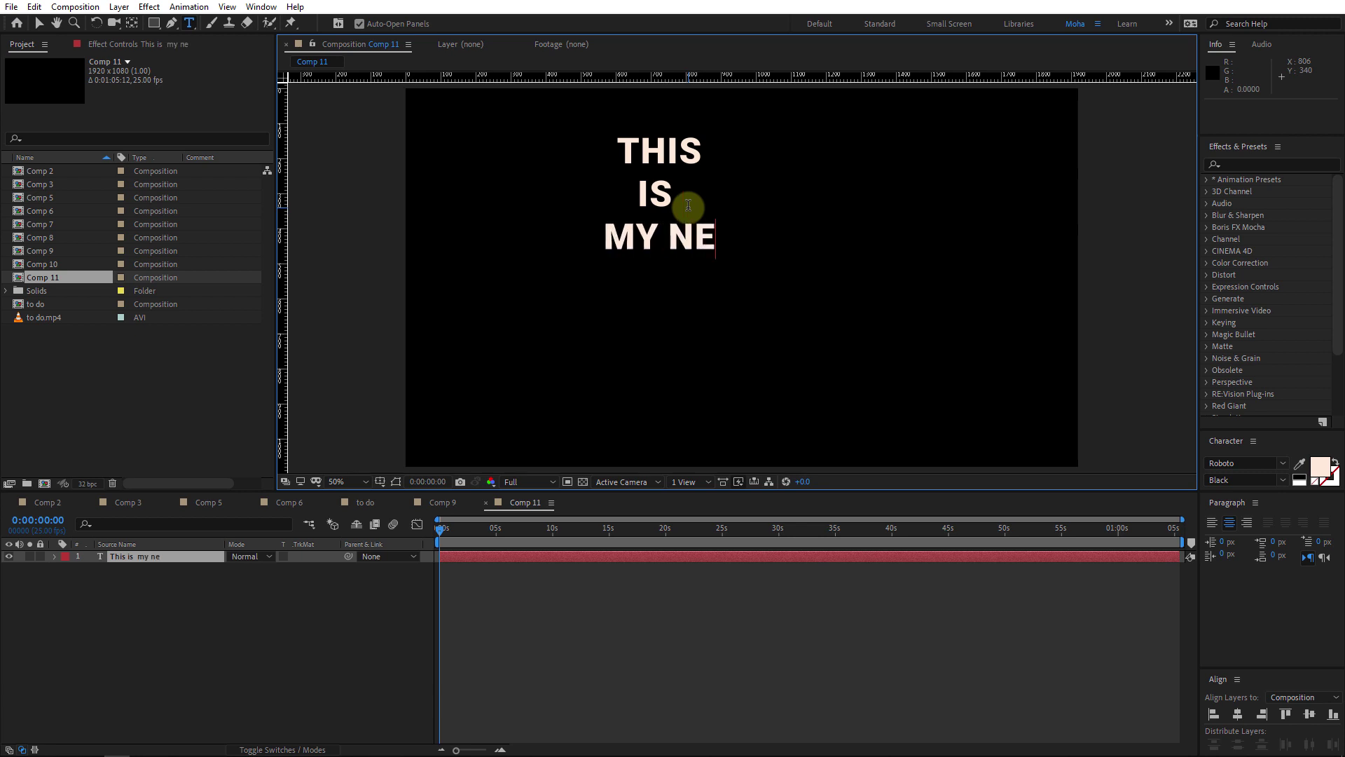
{"action": "type", "text": "w Tex"}
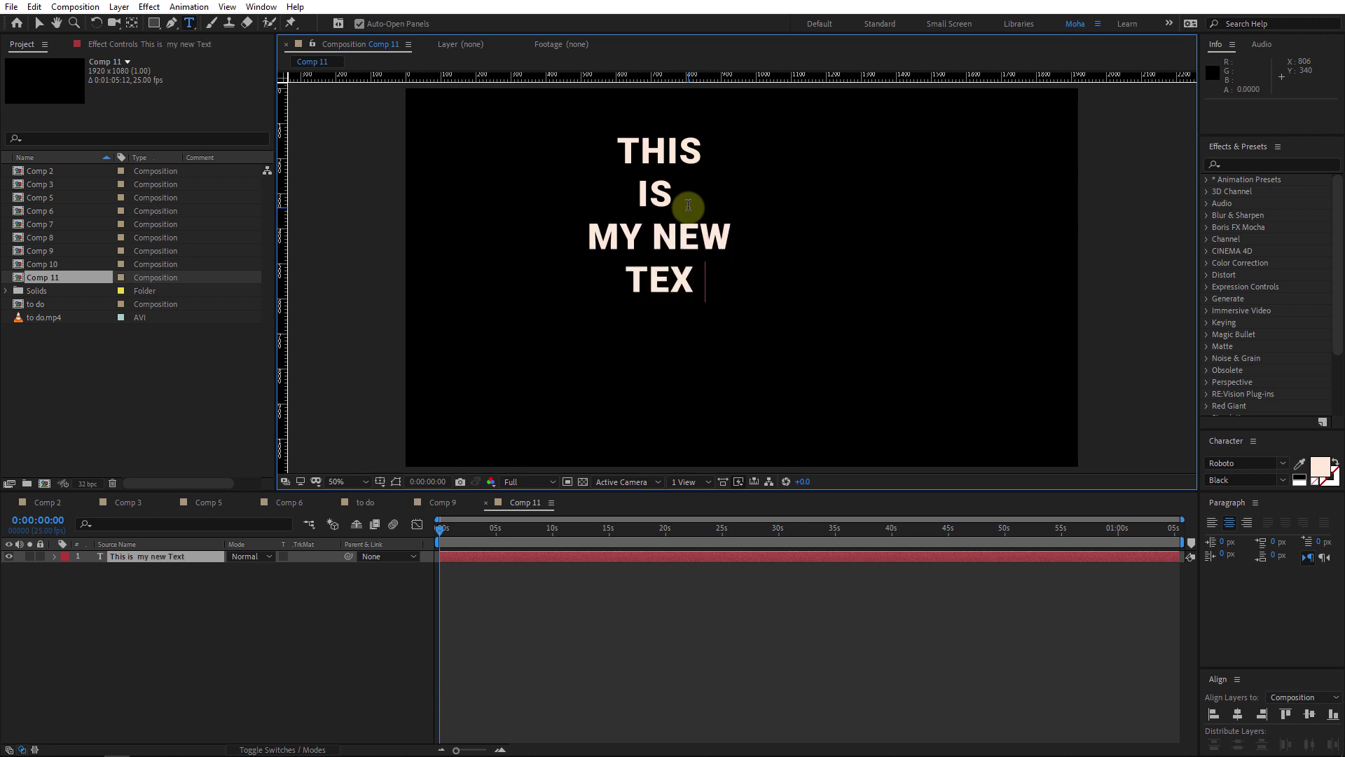
{"action": "type", "text": "t"}
Set the text to 124 px and centre it horizontally and vertically in the comp
{"action": "left_click", "coordinate": [36, 22]}
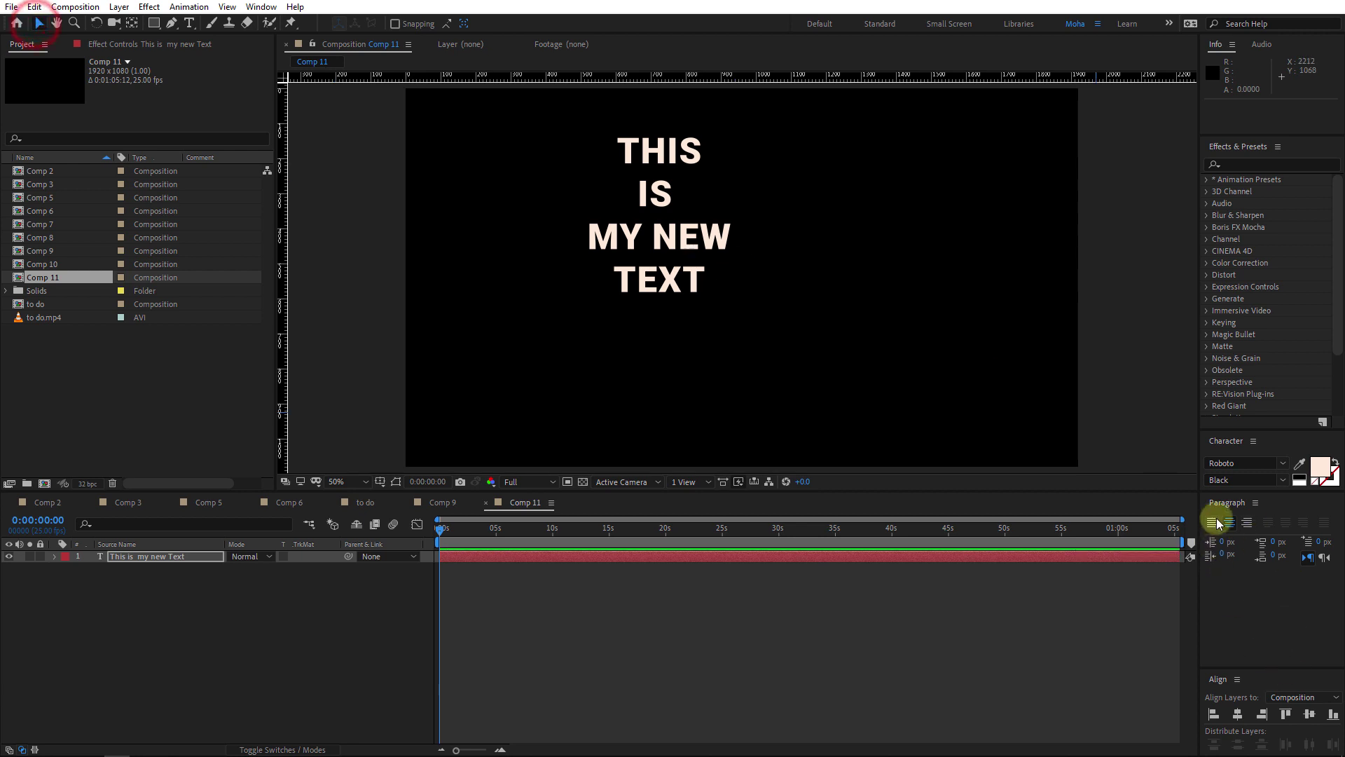
{"action": "left_click_drag", "start_coordinate": [1237, 492], "coordinate": [1240, 543]}
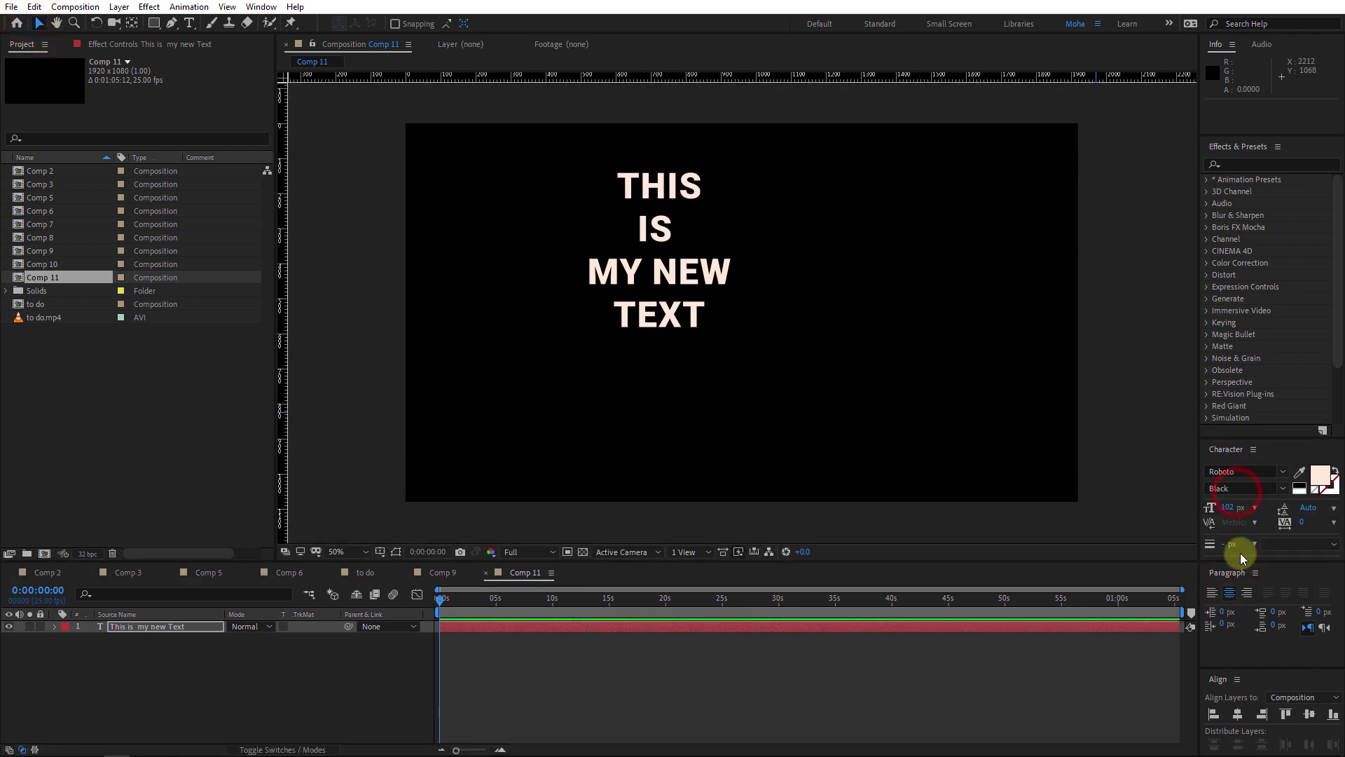
{"action": "left_click_drag", "start_coordinate": [1241, 509], "coordinate": [1251, 508]}
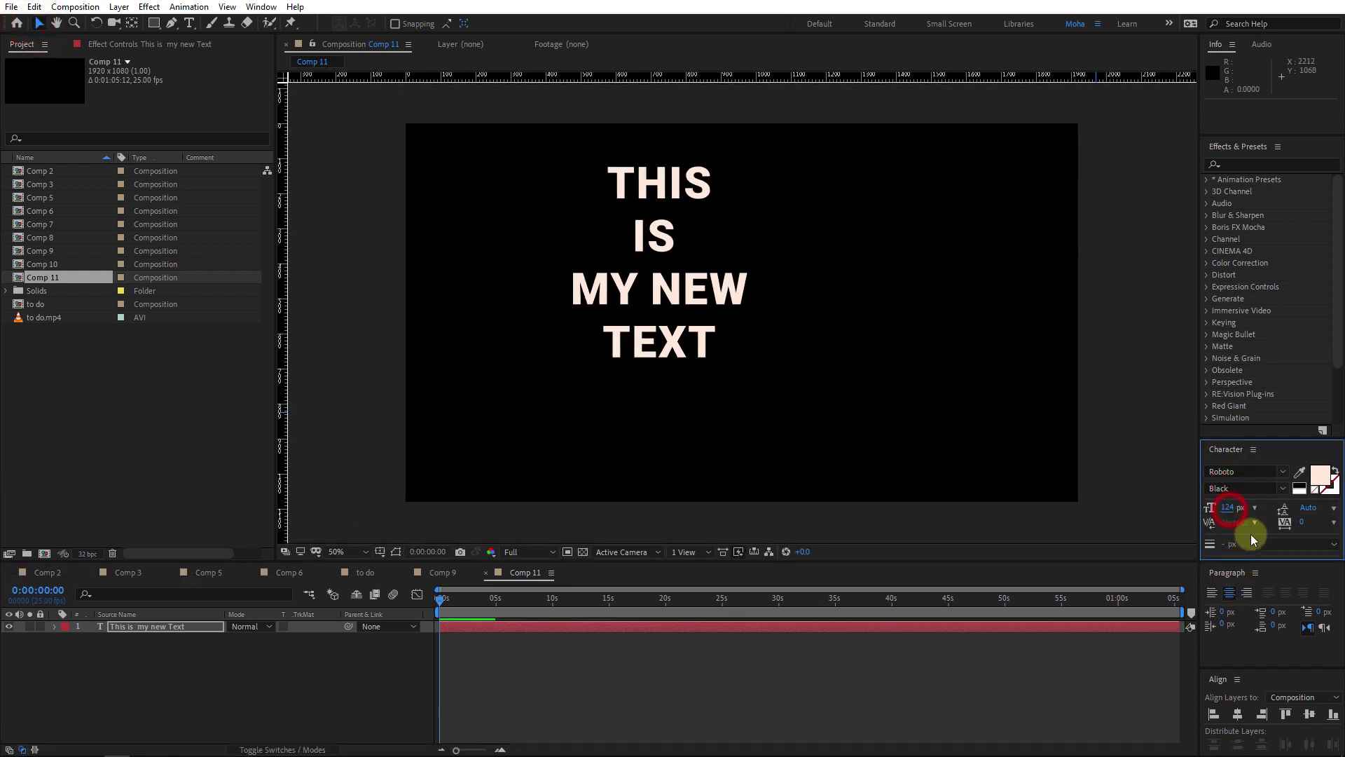
{"action": "left_click", "coordinate": [1237, 714]}
{"action": "left_click", "coordinate": [1311, 714]}
Duplicate the text layer and drop the lower copy's opacity to 10%
{"action": "left_click", "coordinate": [187, 628]}
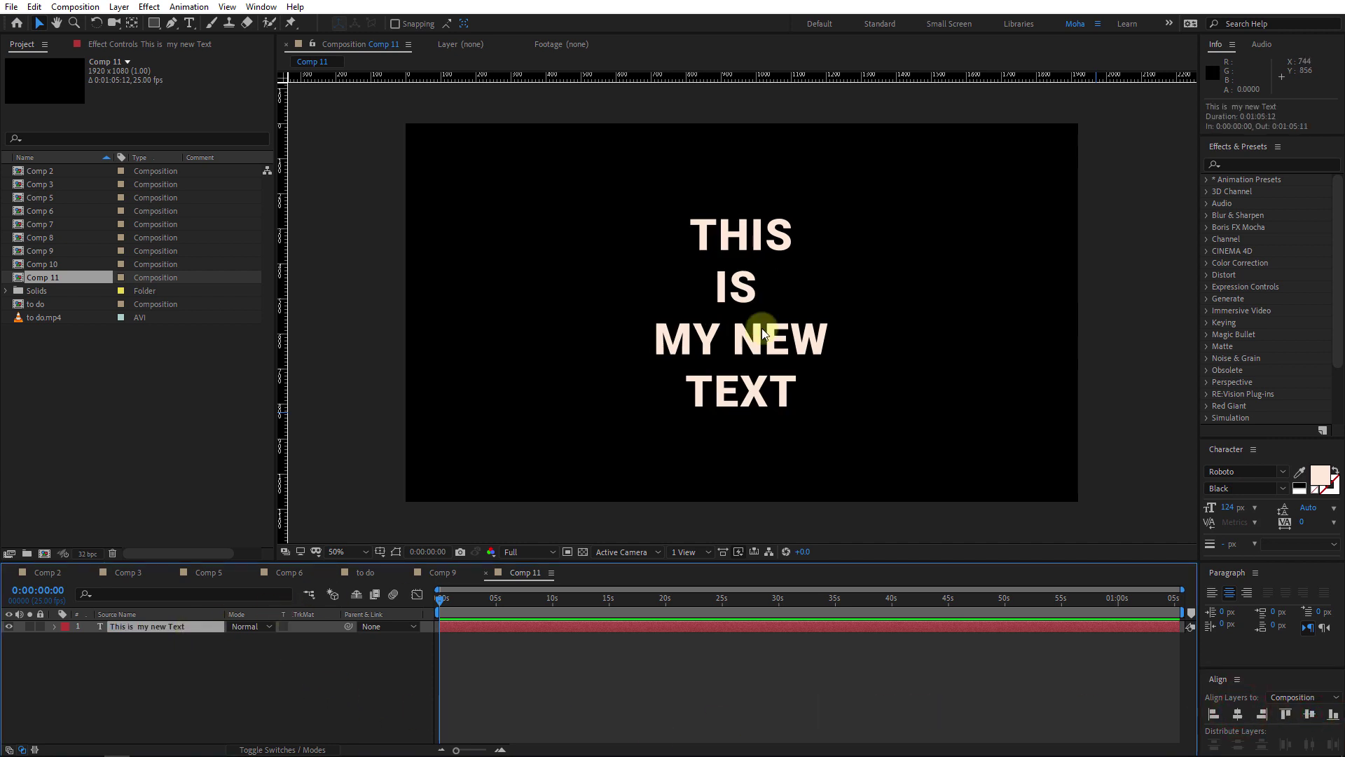
{"action": "key", "text": "ctrl+d"}
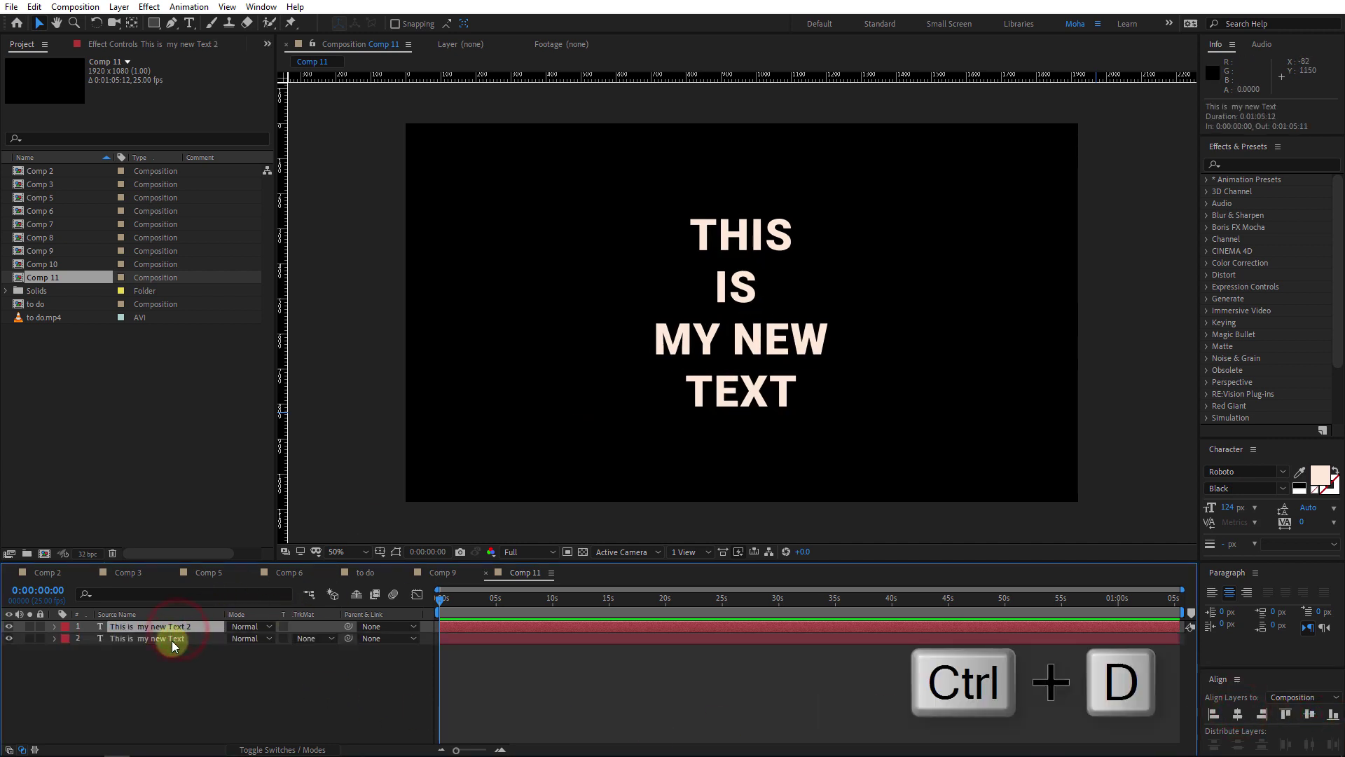
{"action": "left_click", "coordinate": [173, 639]}
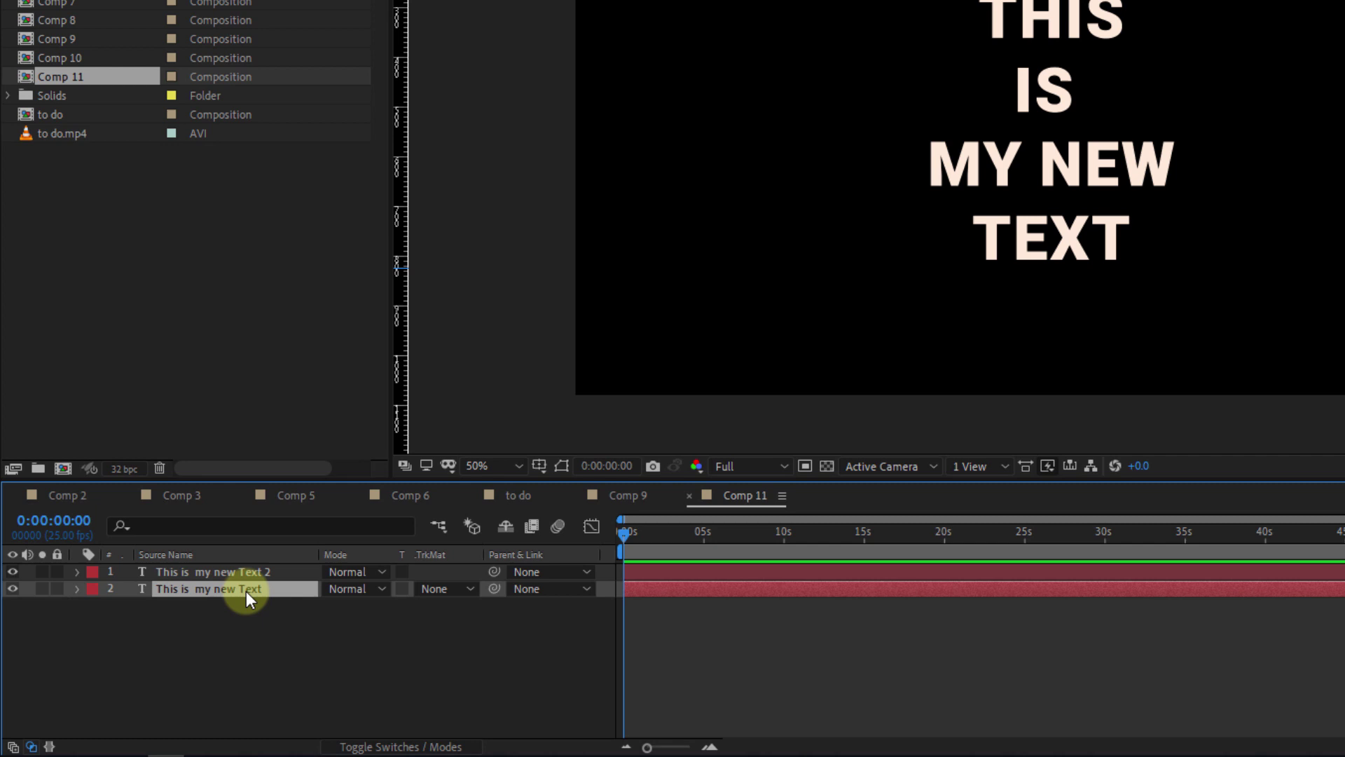
{"action": "key", "text": "t"}
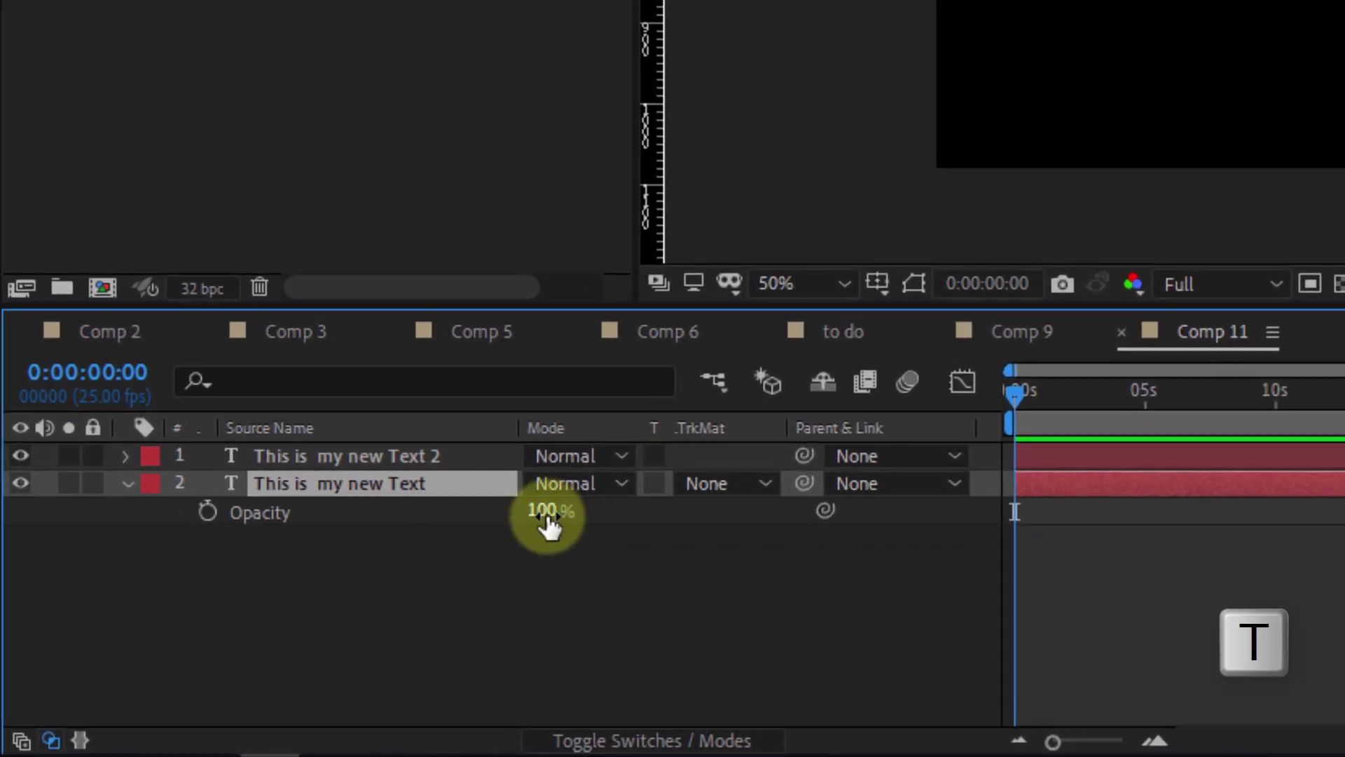
{"action": "left_click", "coordinate": [548, 512]}
{"action": "type", "text": "10"}
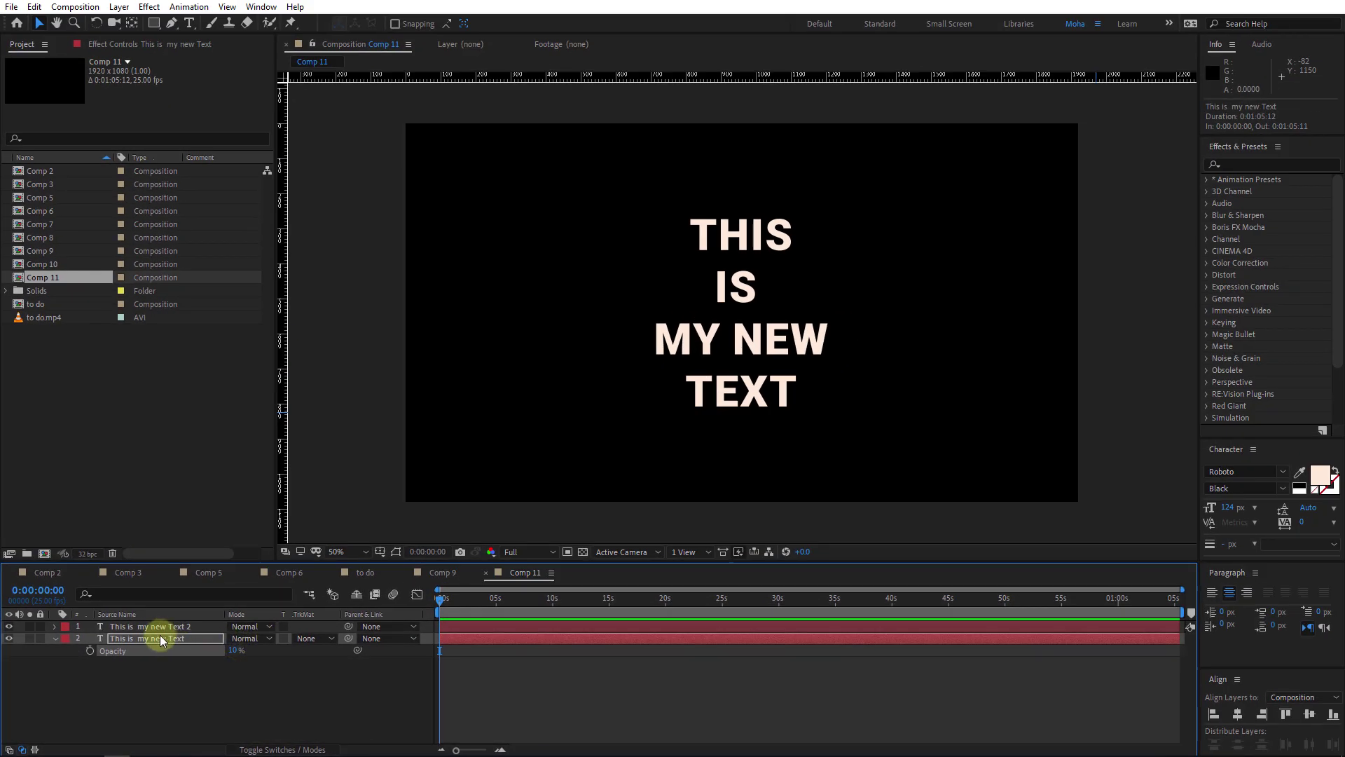
{"action": "left_click", "coordinate": [162, 627]}
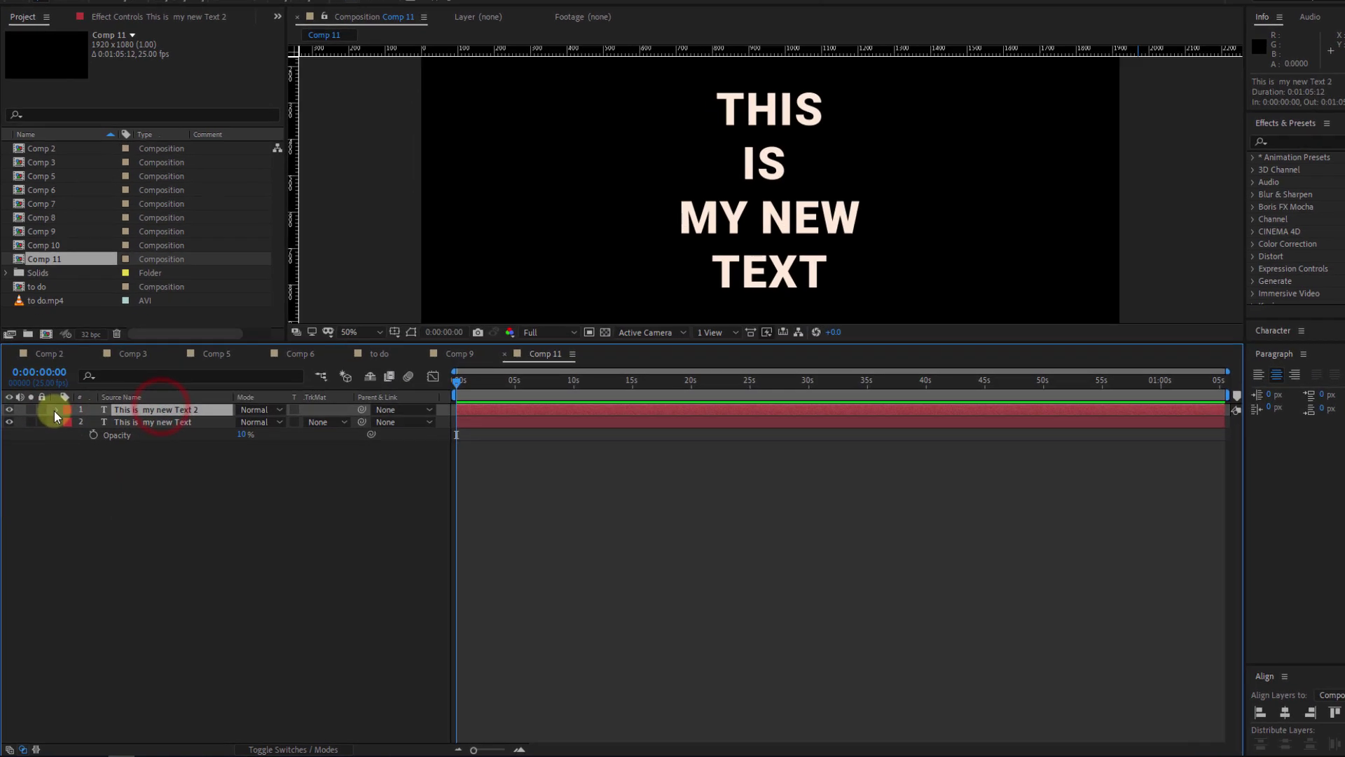
Add an Opacity text animator to the top layer and set it to 0%
{"action": "left_click", "coordinate": [82, 244]}
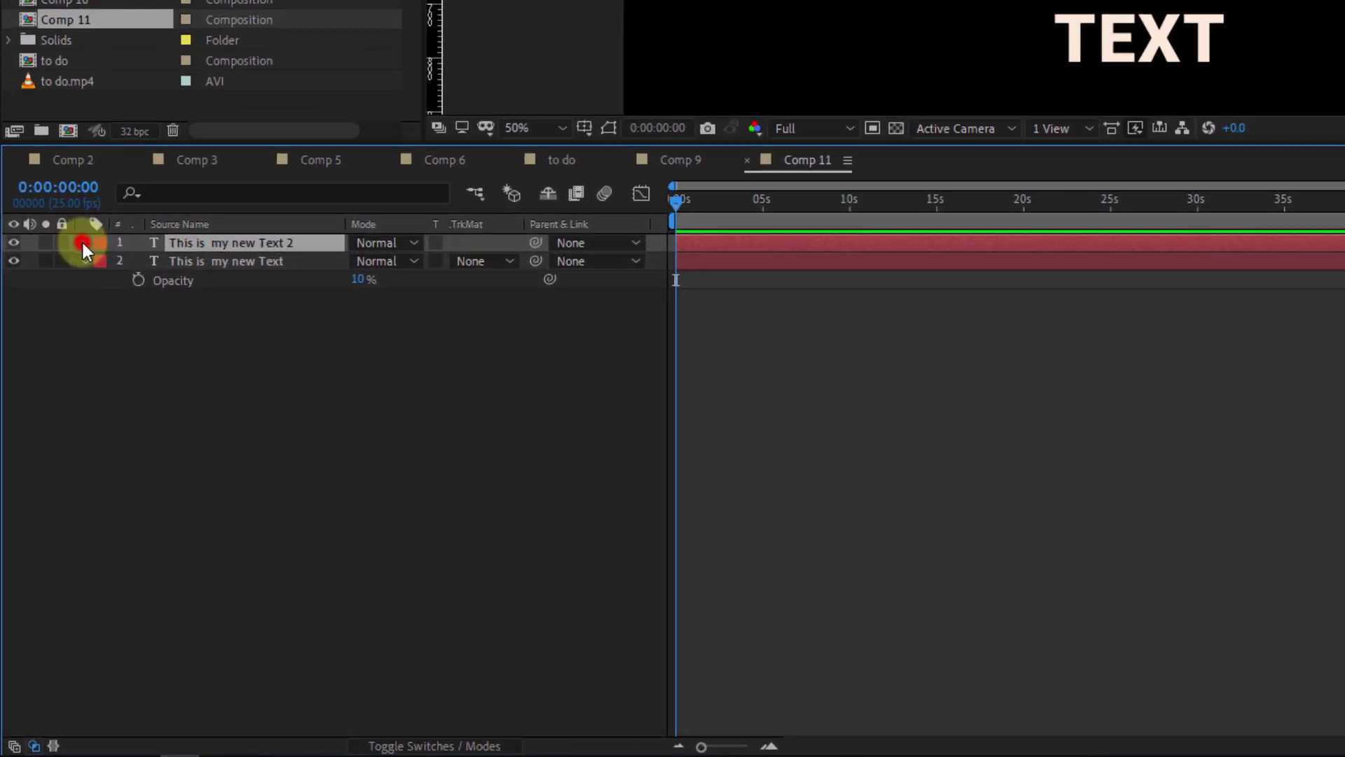
{"action": "left_click", "coordinate": [563, 213]}
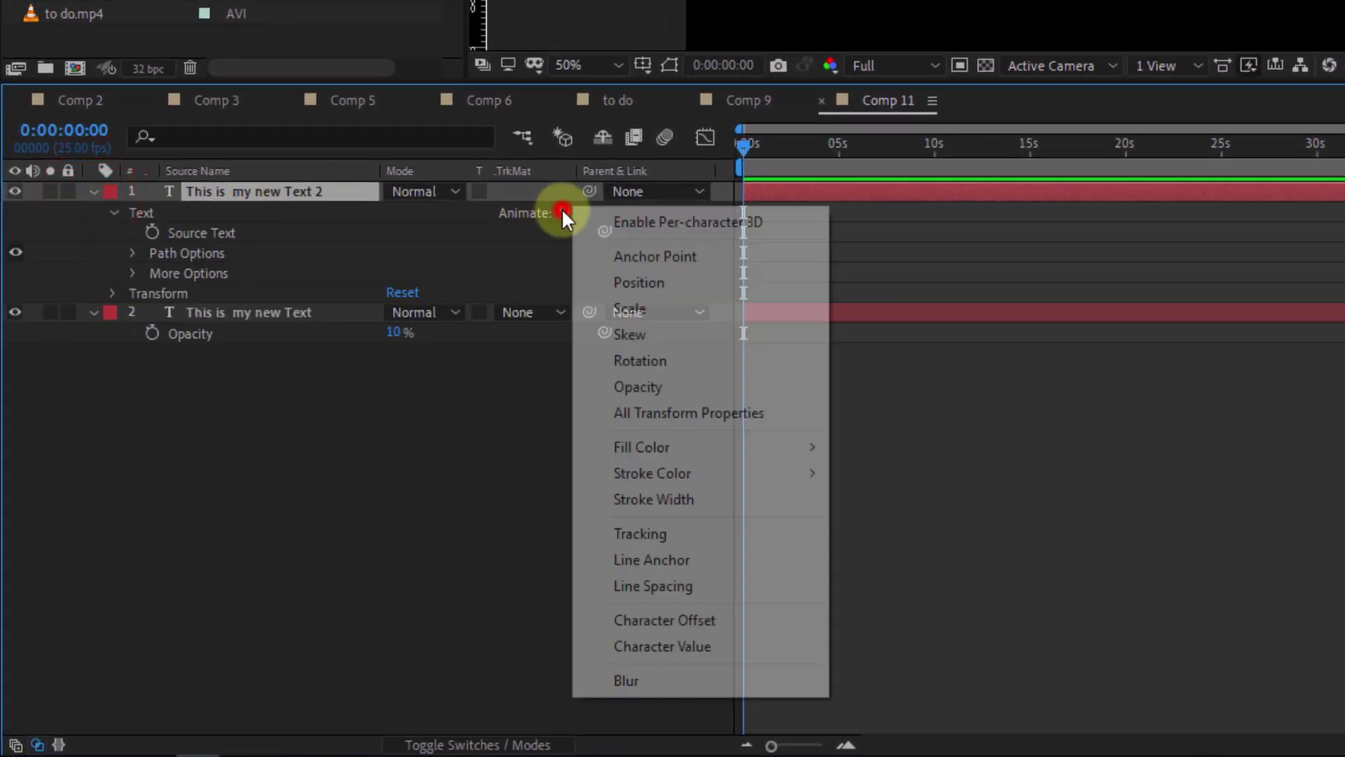
{"action": "left_click", "coordinate": [697, 389]}
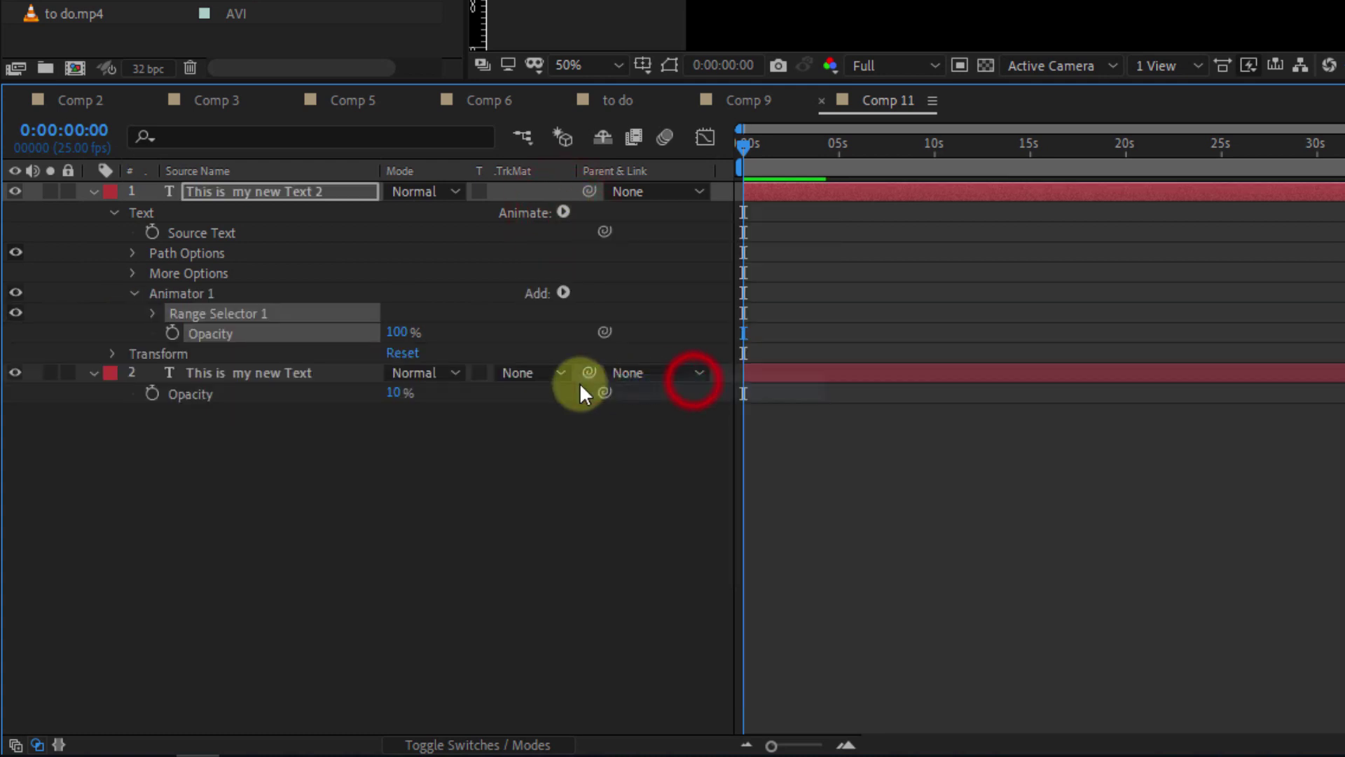
{"action": "left_click_drag", "start_coordinate": [401, 336], "coordinate": [150, 382]}
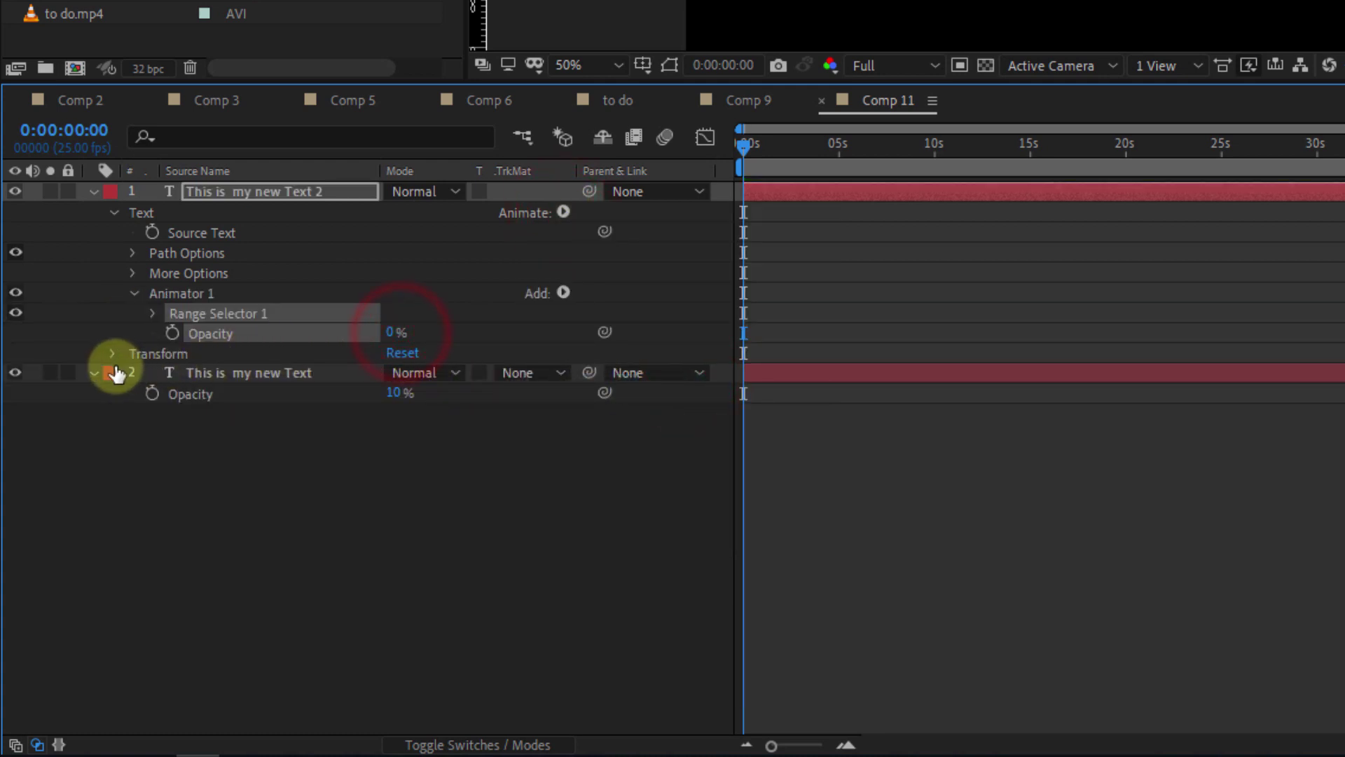
In Range Selector Advanced, set Units to Index and Based On to Lines
{"action": "left_click", "coordinate": [138, 292]}
{"action": "left_click", "coordinate": [154, 313]}
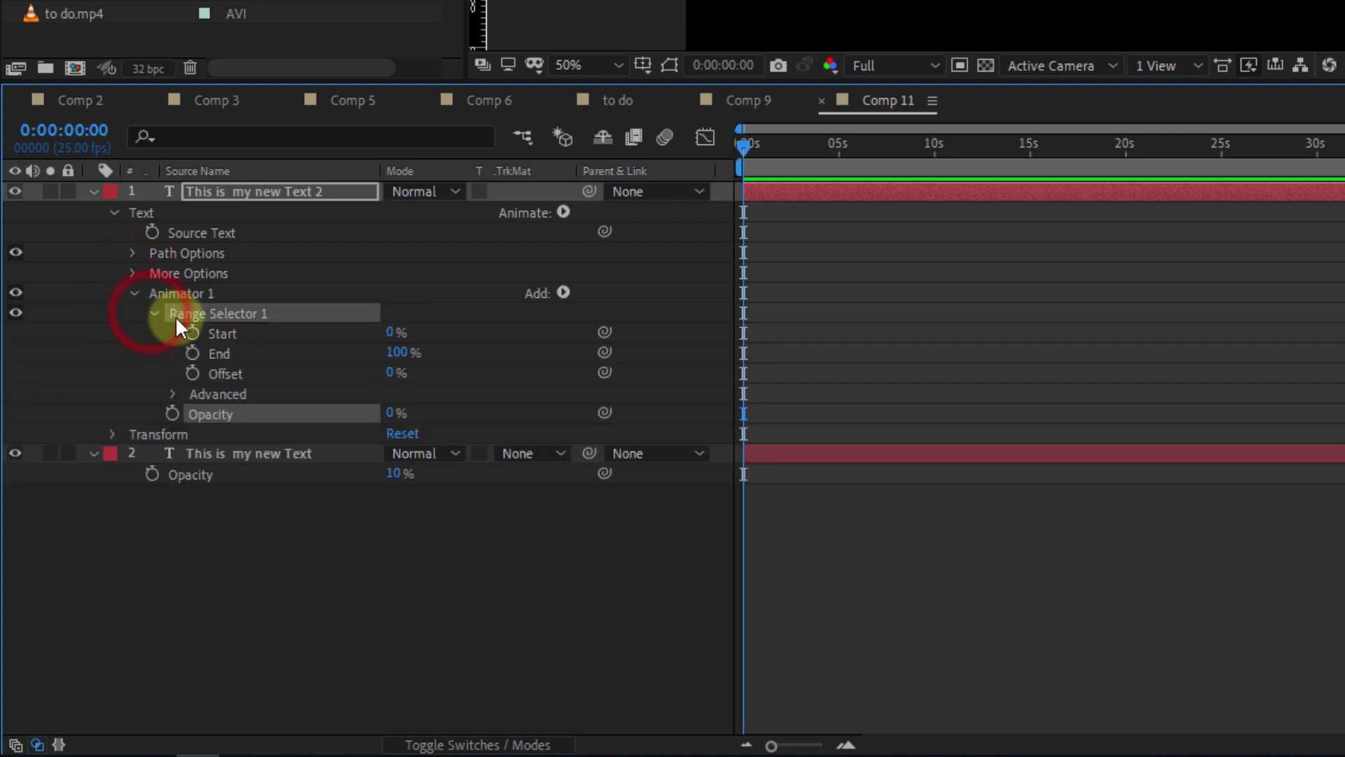
{"action": "left_click", "coordinate": [171, 394]}
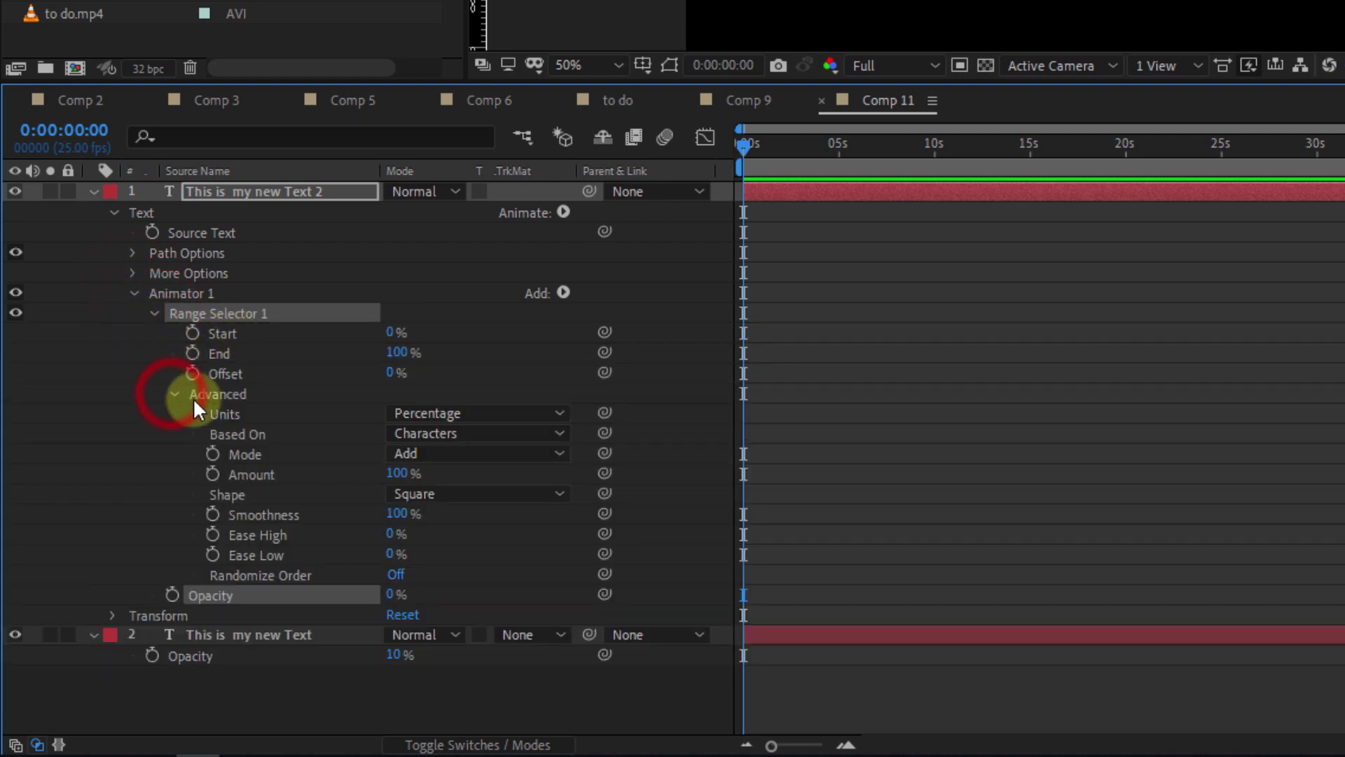
{"action": "left_click", "coordinate": [127, 441]}
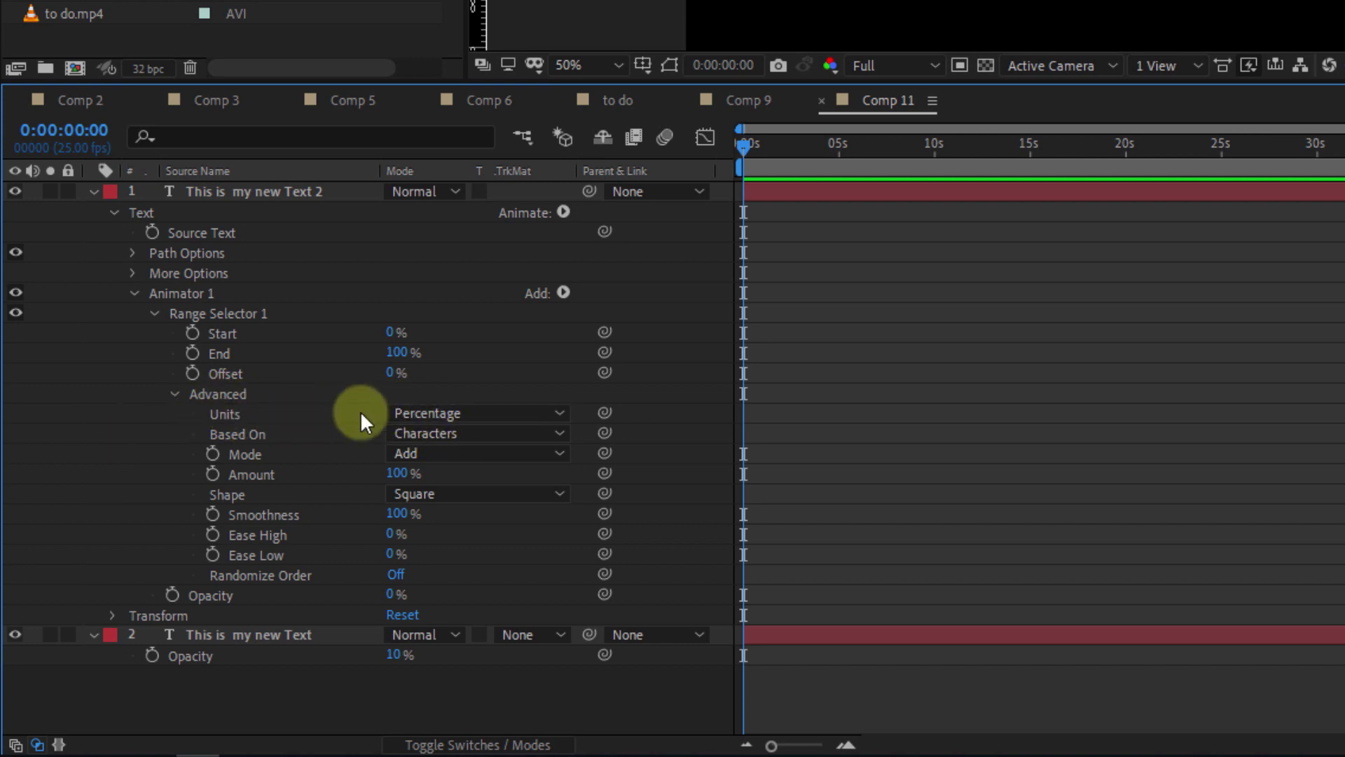
{"action": "left_click", "coordinate": [414, 415]}
{"action": "left_click", "coordinate": [426, 414]}
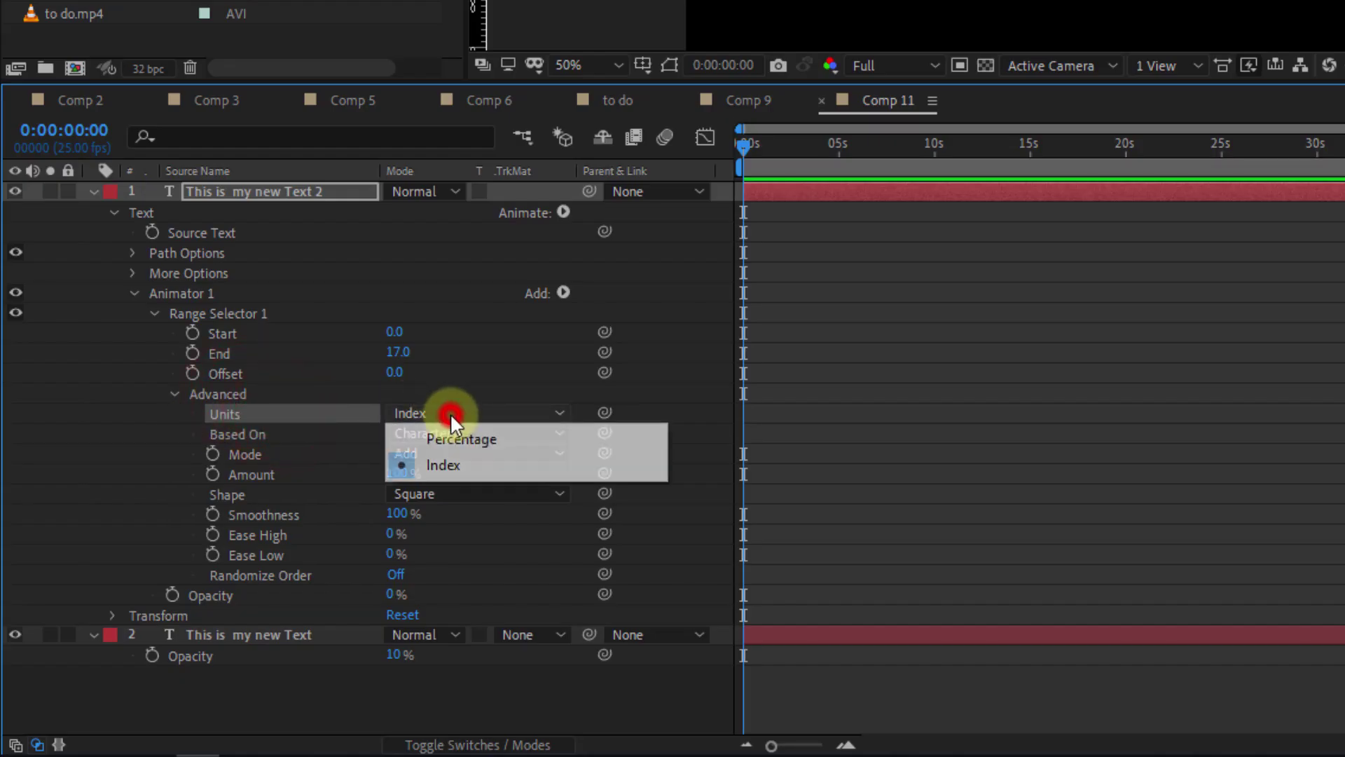
{"action": "left_click", "coordinate": [466, 459]}
{"action": "left_click", "coordinate": [289, 436]}
{"action": "left_click", "coordinate": [421, 442]}
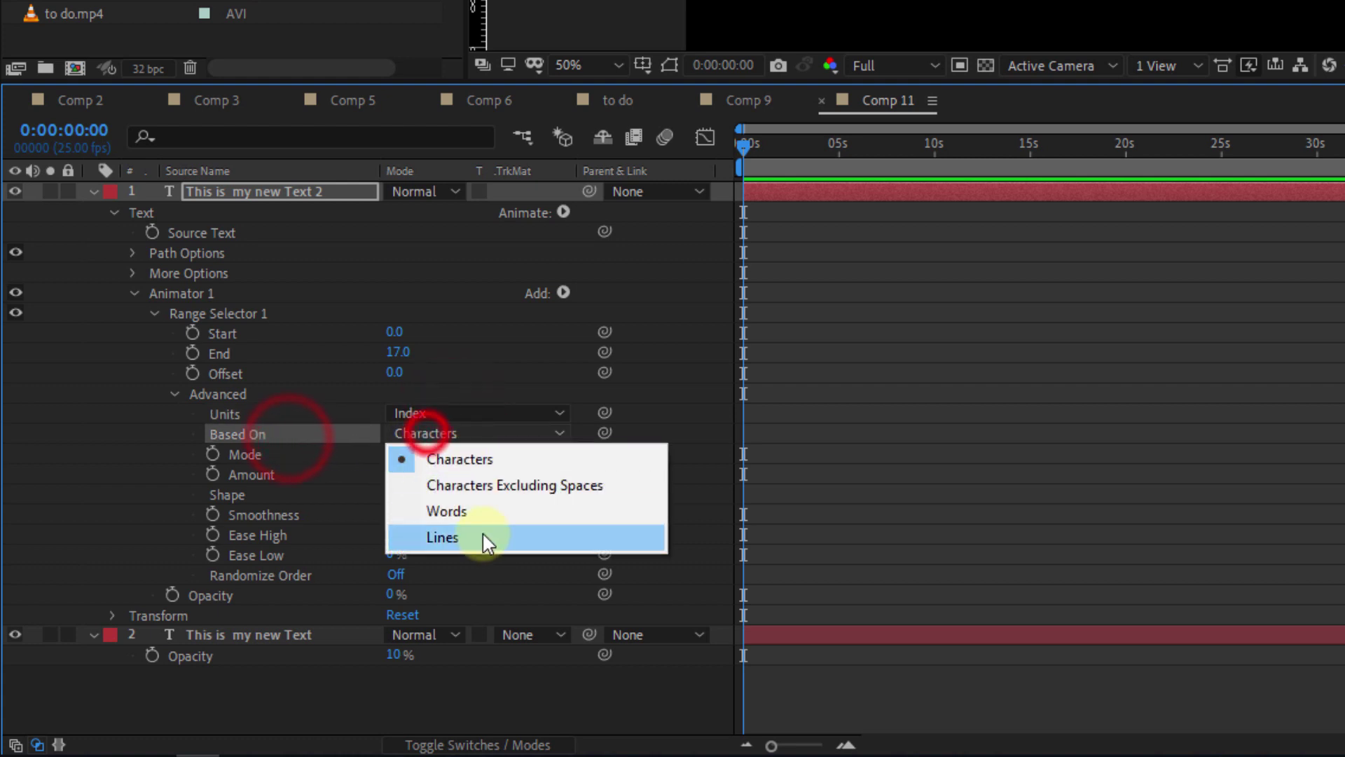
{"action": "left_click", "coordinate": [490, 537]}
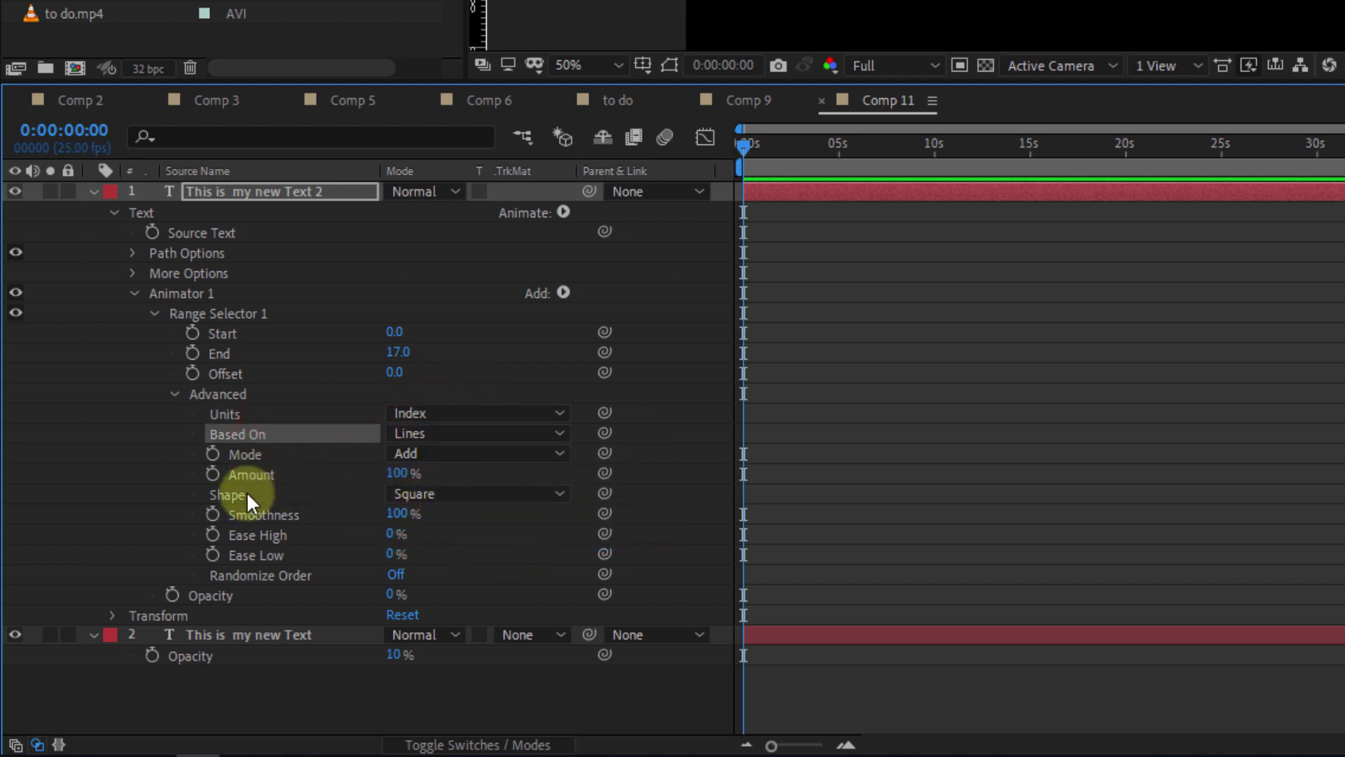
Set Smoothness to 0%, Mode to Subtract and the range Start to -1
{"action": "left_click", "coordinate": [398, 515]}
{"action": "type", "text": "0"}
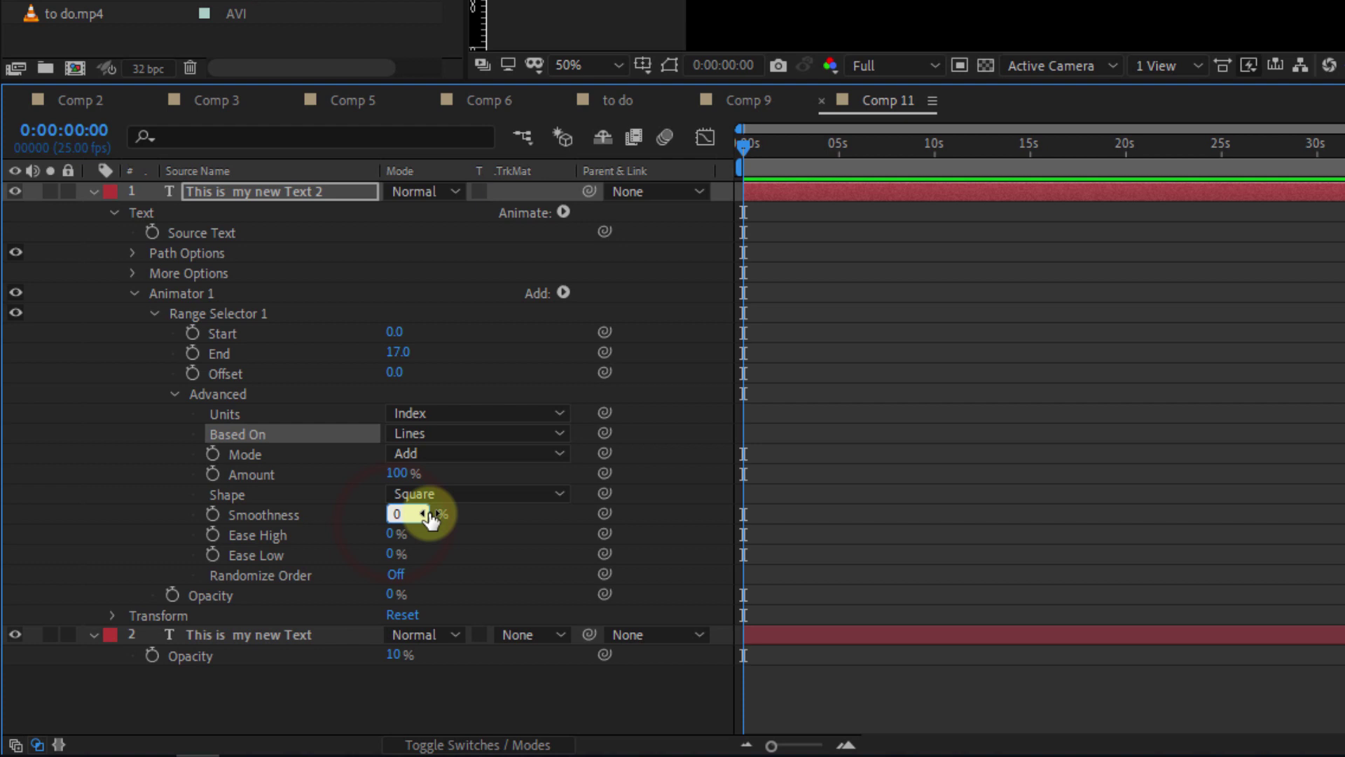
{"action": "key", "text": "Return"}
{"action": "left_click", "coordinate": [406, 452]}
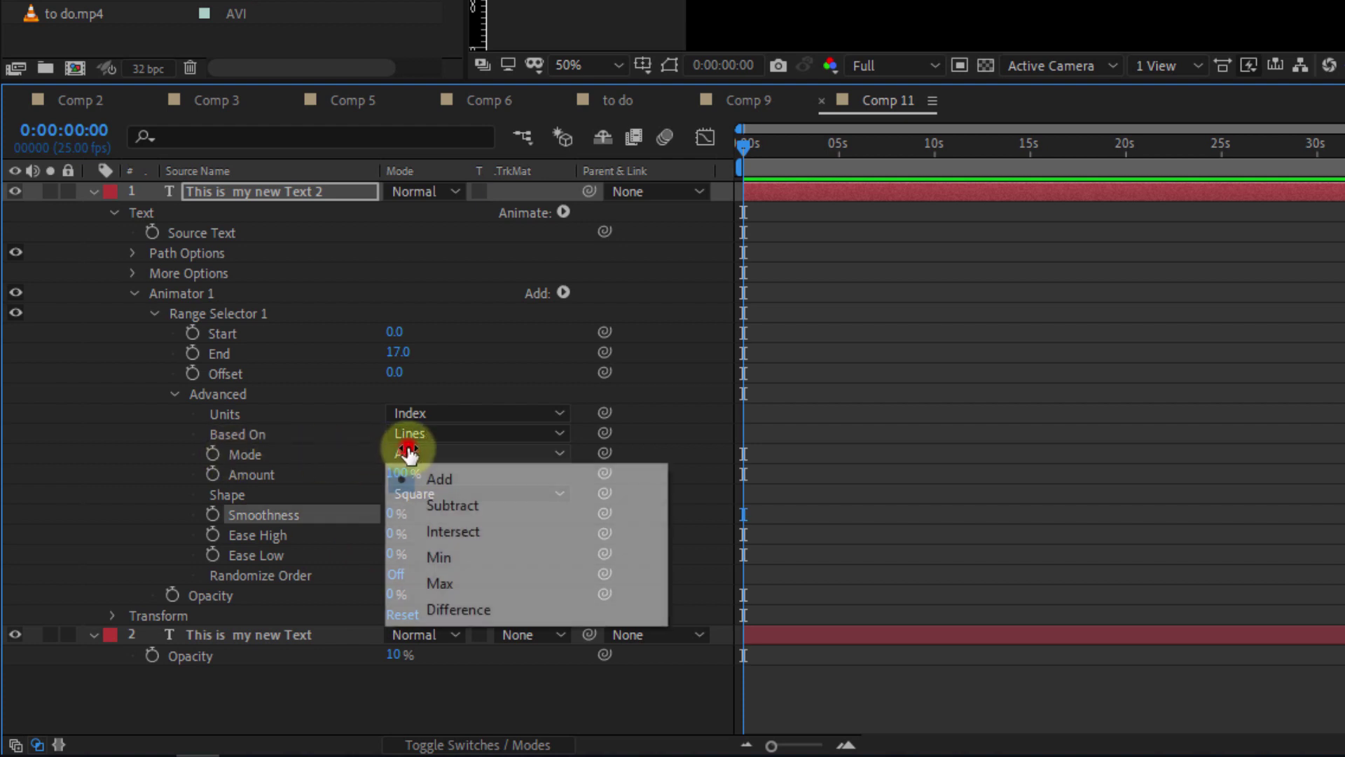
{"action": "left_click", "coordinate": [502, 506]}
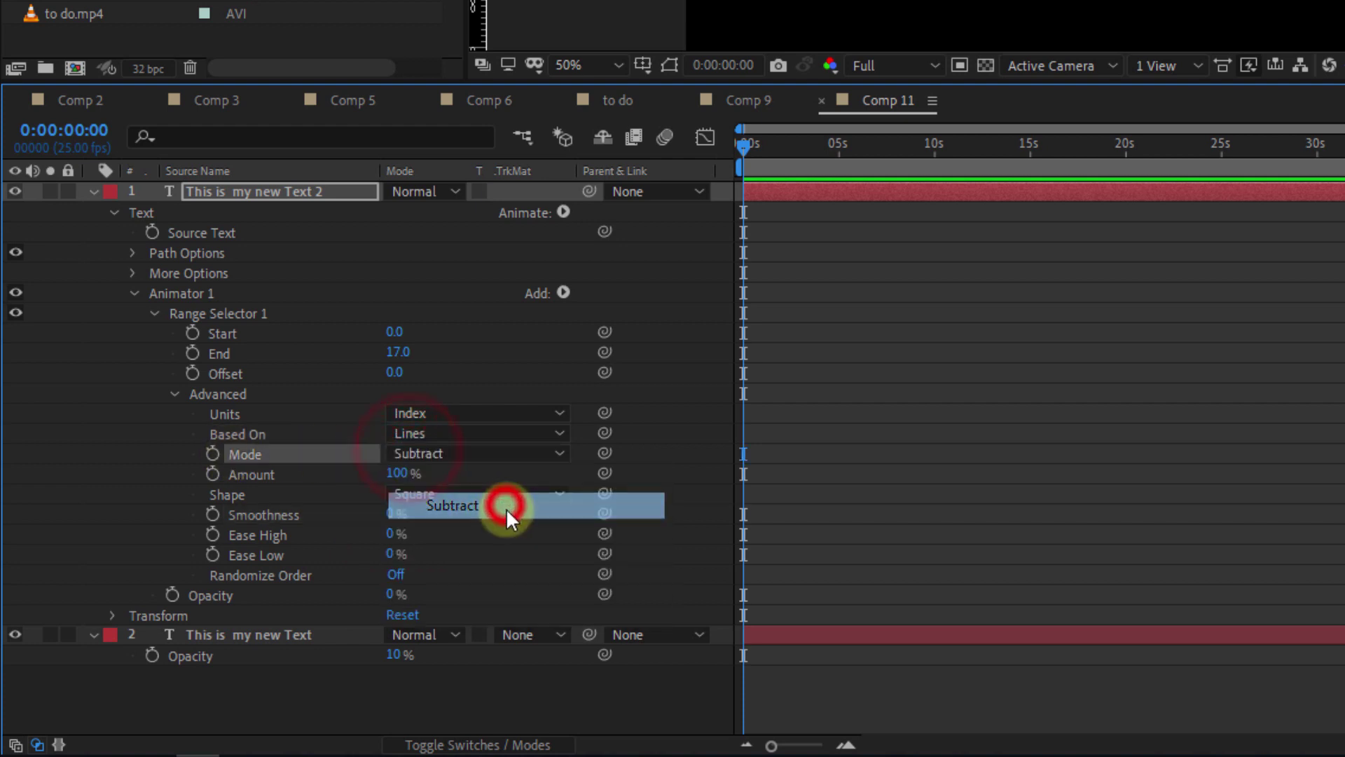
{"action": "left_click", "coordinate": [397, 332]}
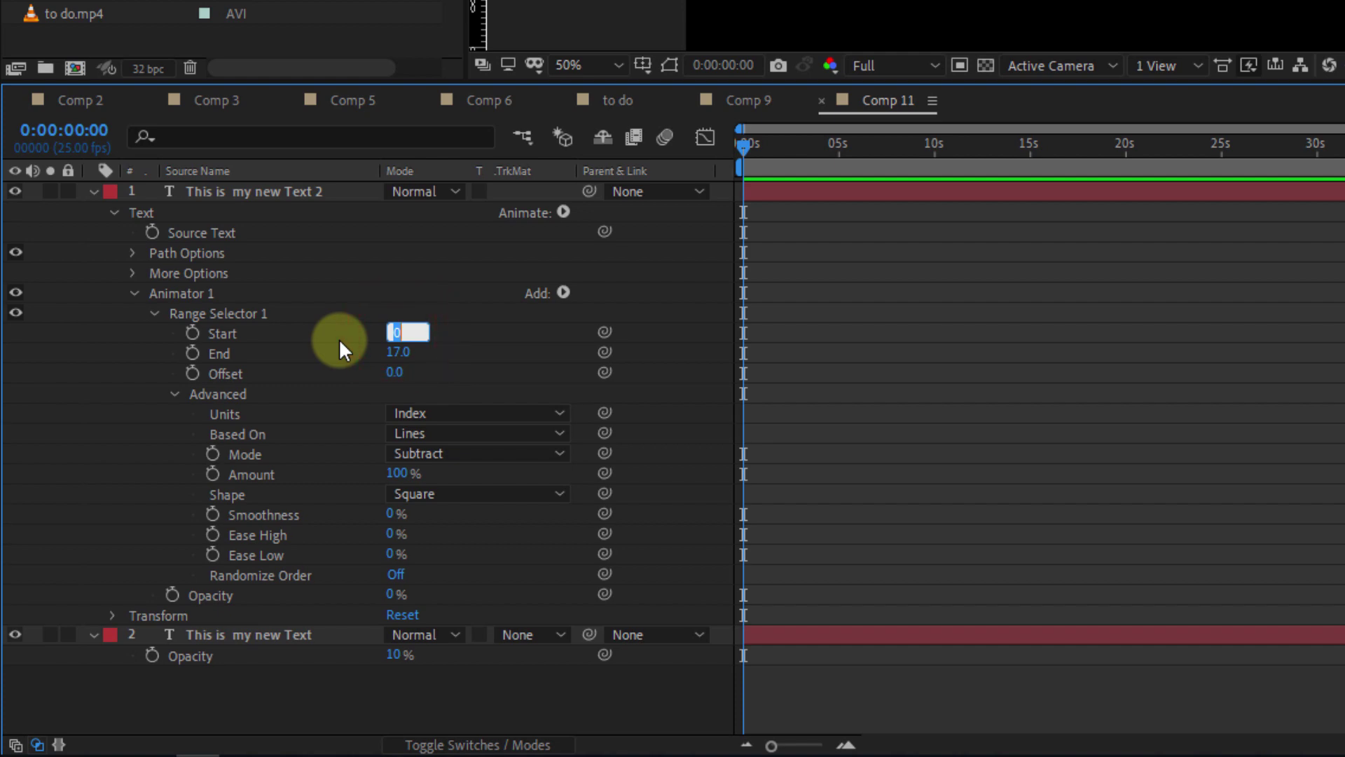
{"action": "type", "text": "-1"}
{"action": "key", "text": "Return"}
Set End to 0 and step Offset through 1, 2, 3 so the MY NEW line lights up
{"action": "left_click", "coordinate": [403, 353]}
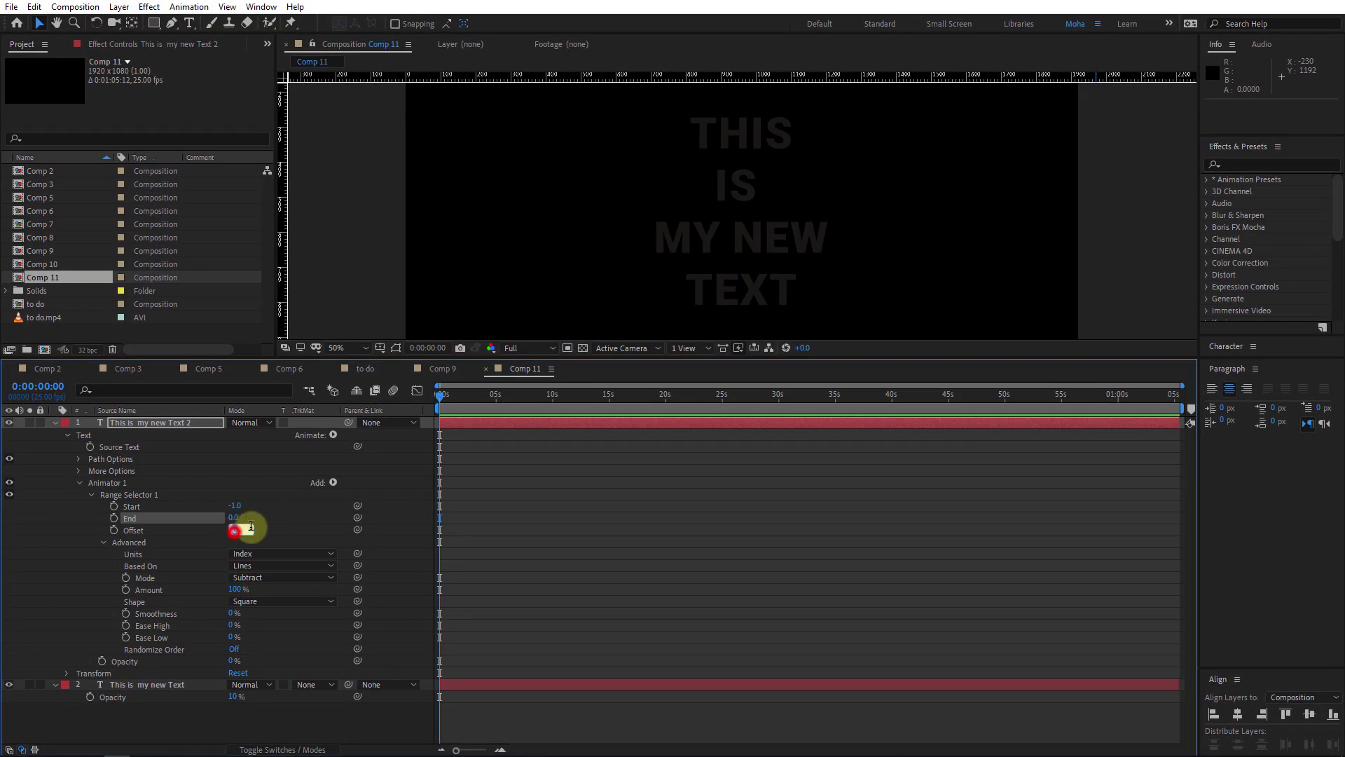
{"action": "key", "text": "Return"}
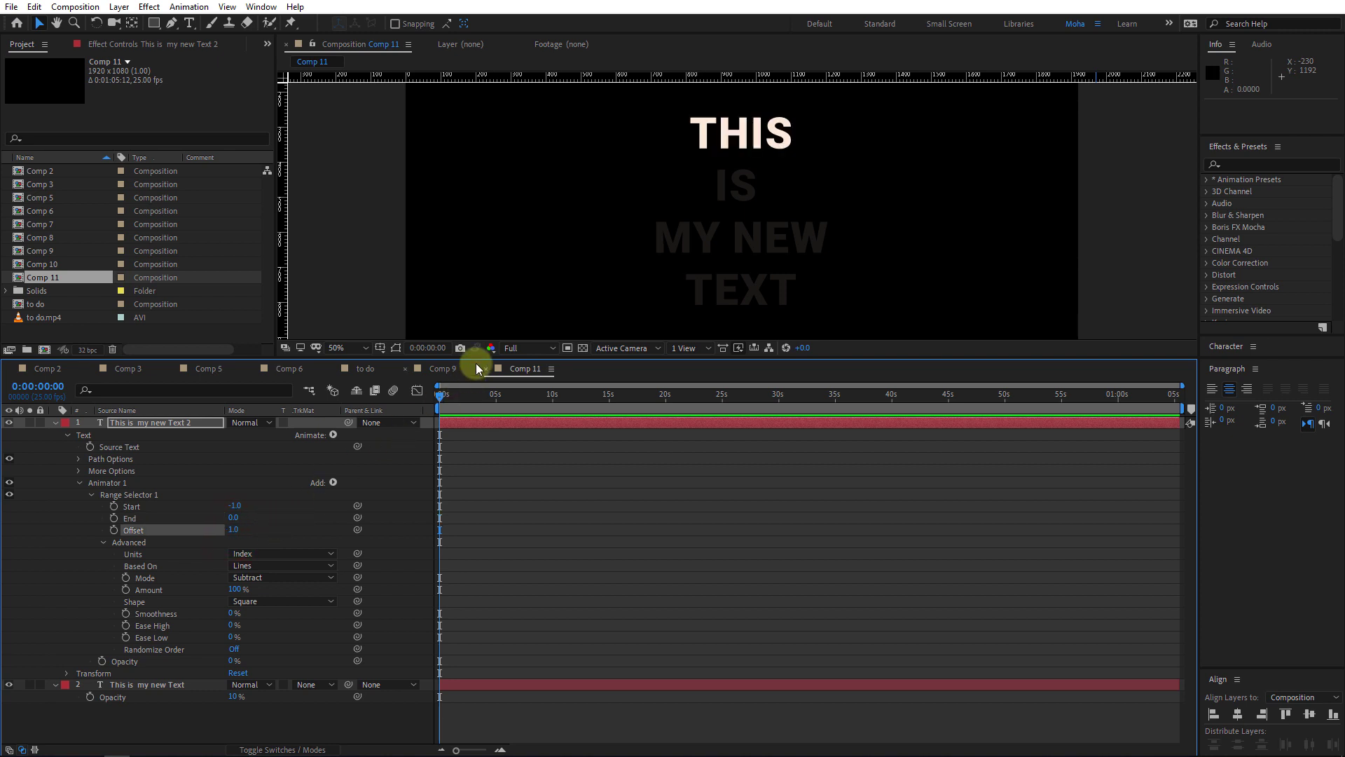
{"action": "left_click_drag", "start_coordinate": [478, 360], "coordinate": [476, 469]}
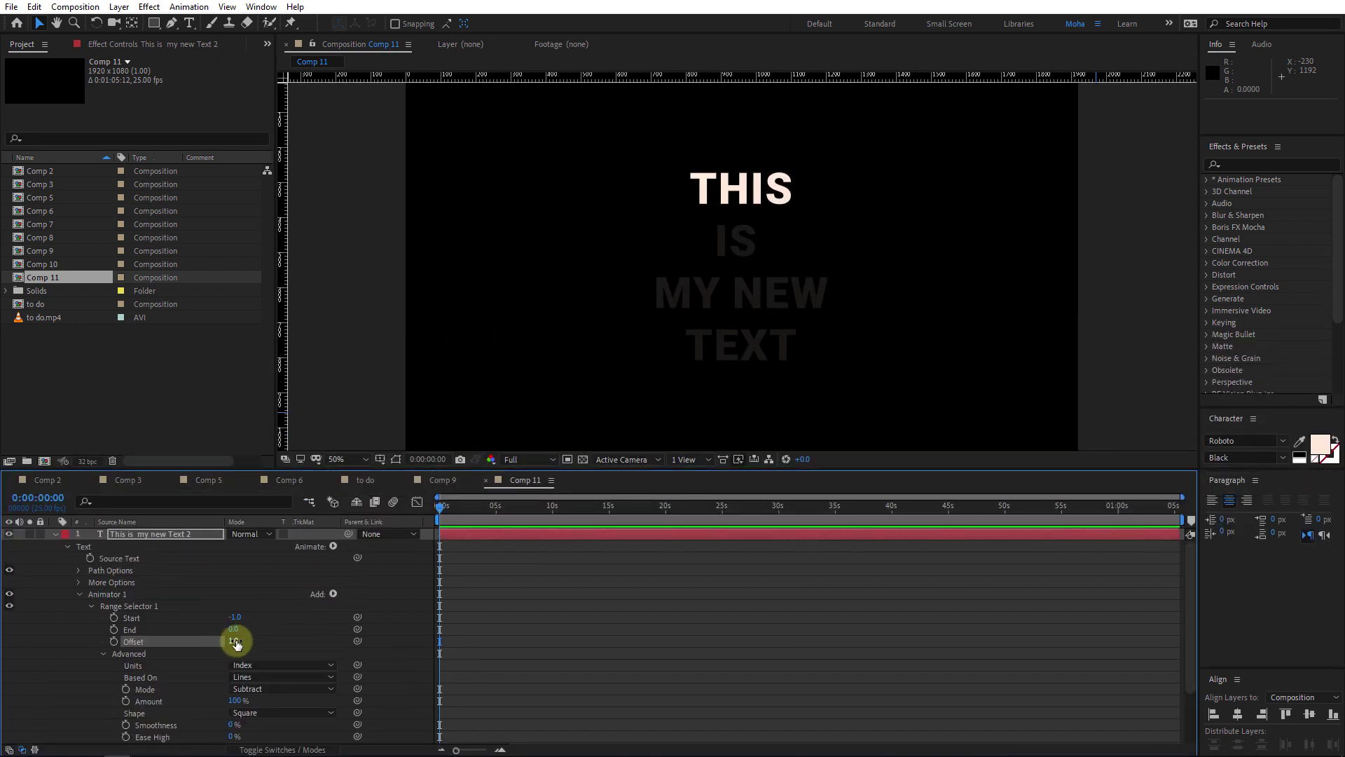
{"action": "key", "text": "Return"}
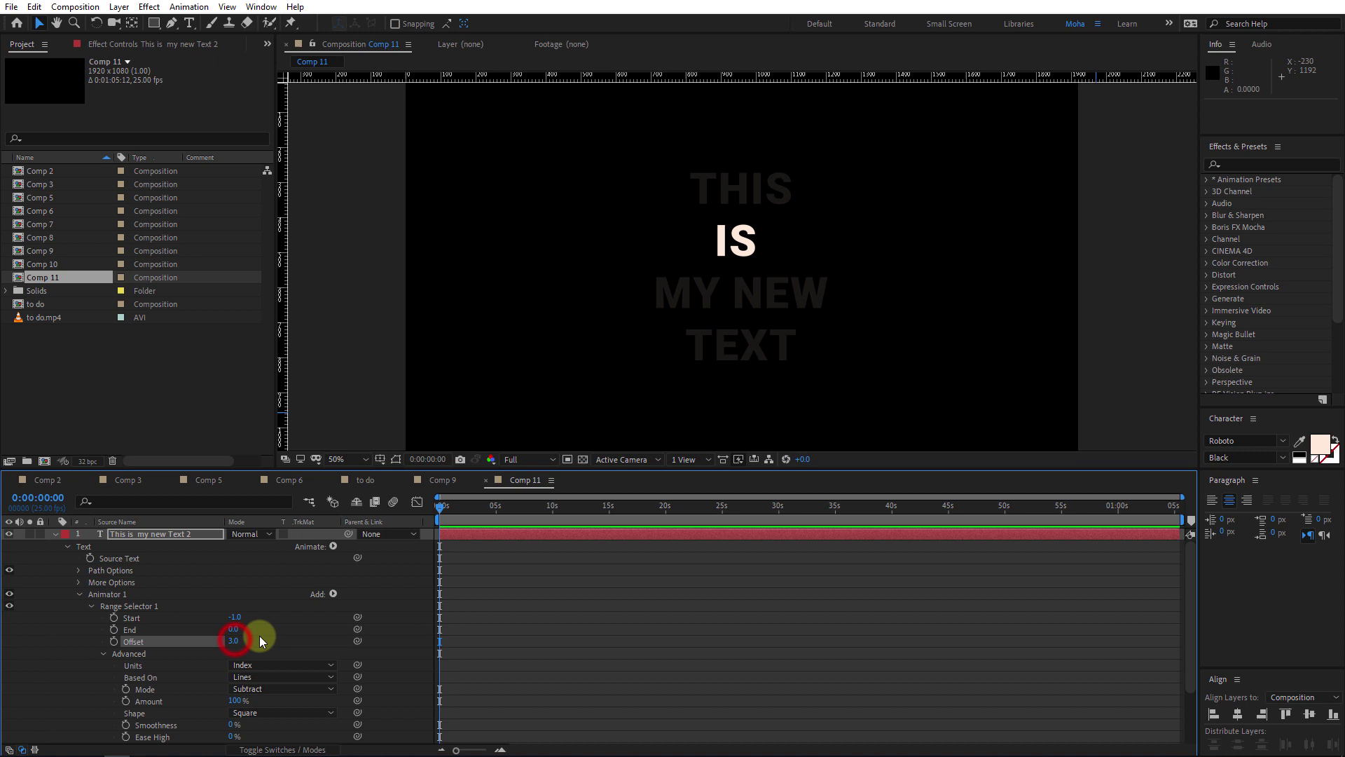
{"action": "key", "text": "Return"}
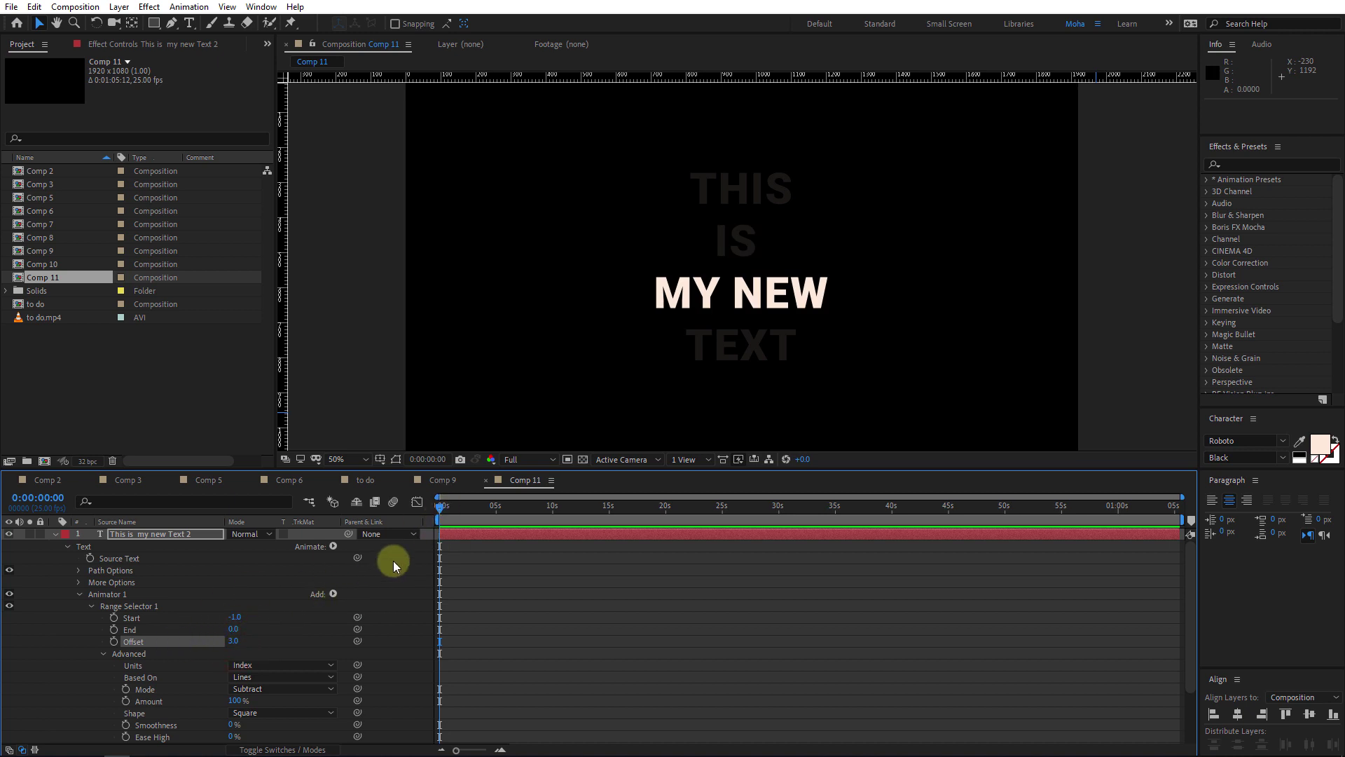
Keyframe Offset from 0 at the start to 5 at 0:00:04:10 and preview the line animation
{"action": "left_click", "coordinate": [114, 642]}
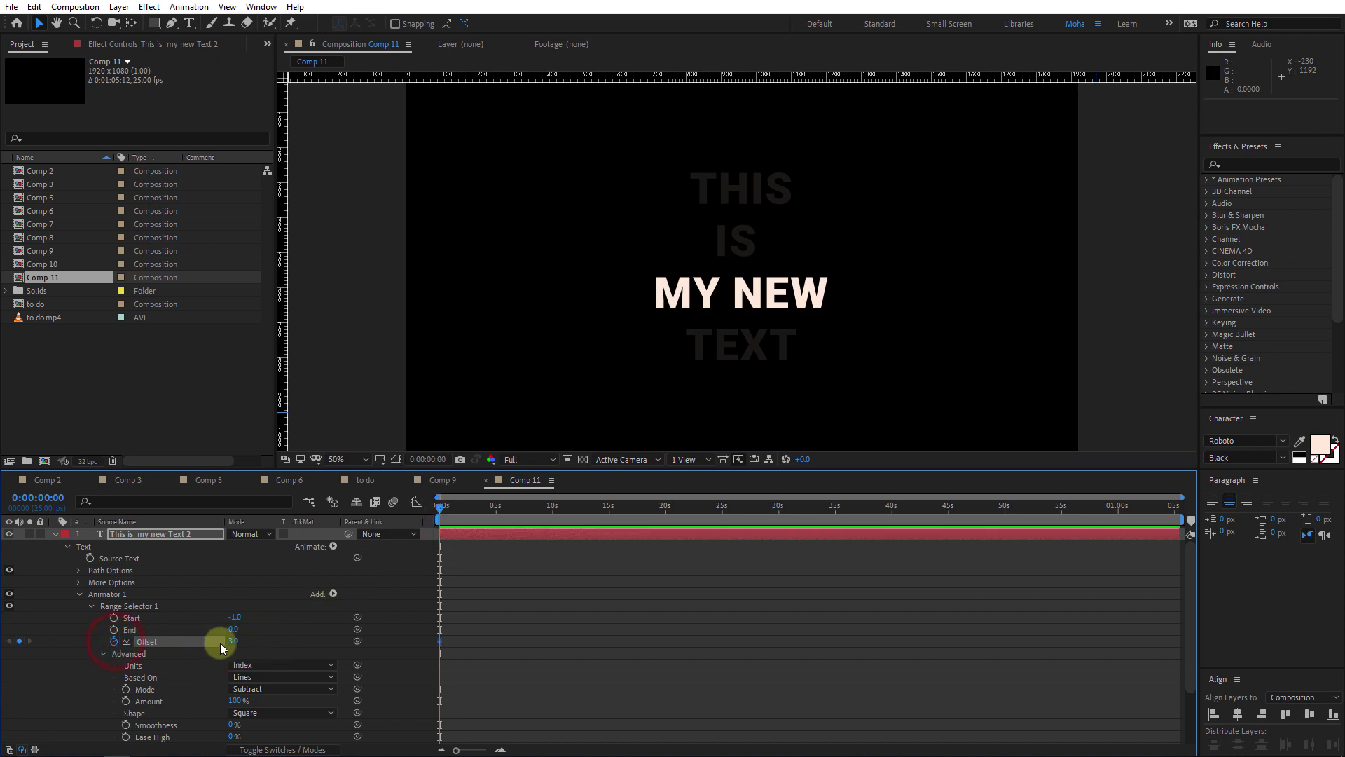
{"action": "left_click", "coordinate": [231, 641]}
{"action": "type", "text": "0"}
{"action": "key", "text": "Return"}
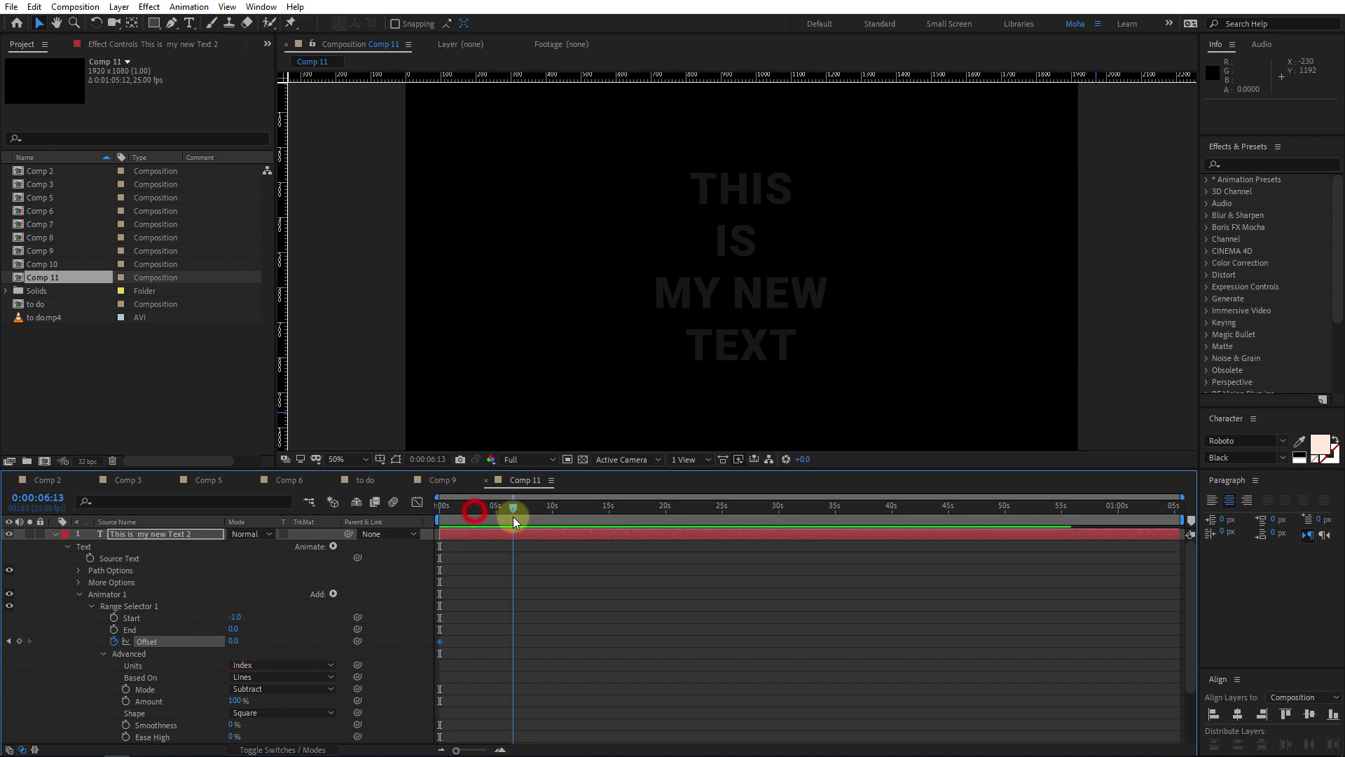
{"action": "left_click_drag", "start_coordinate": [512, 515], "coordinate": [489, 517]}
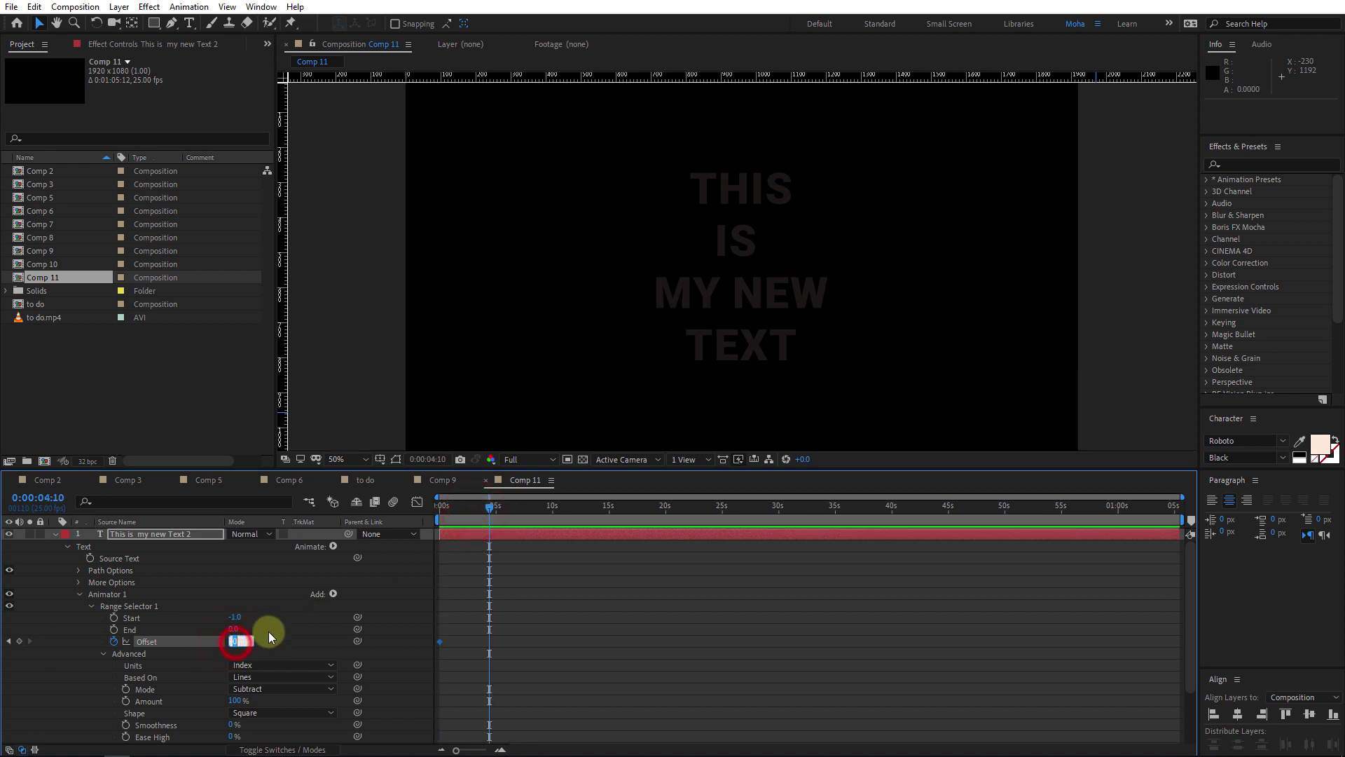
{"action": "type", "text": "5"}
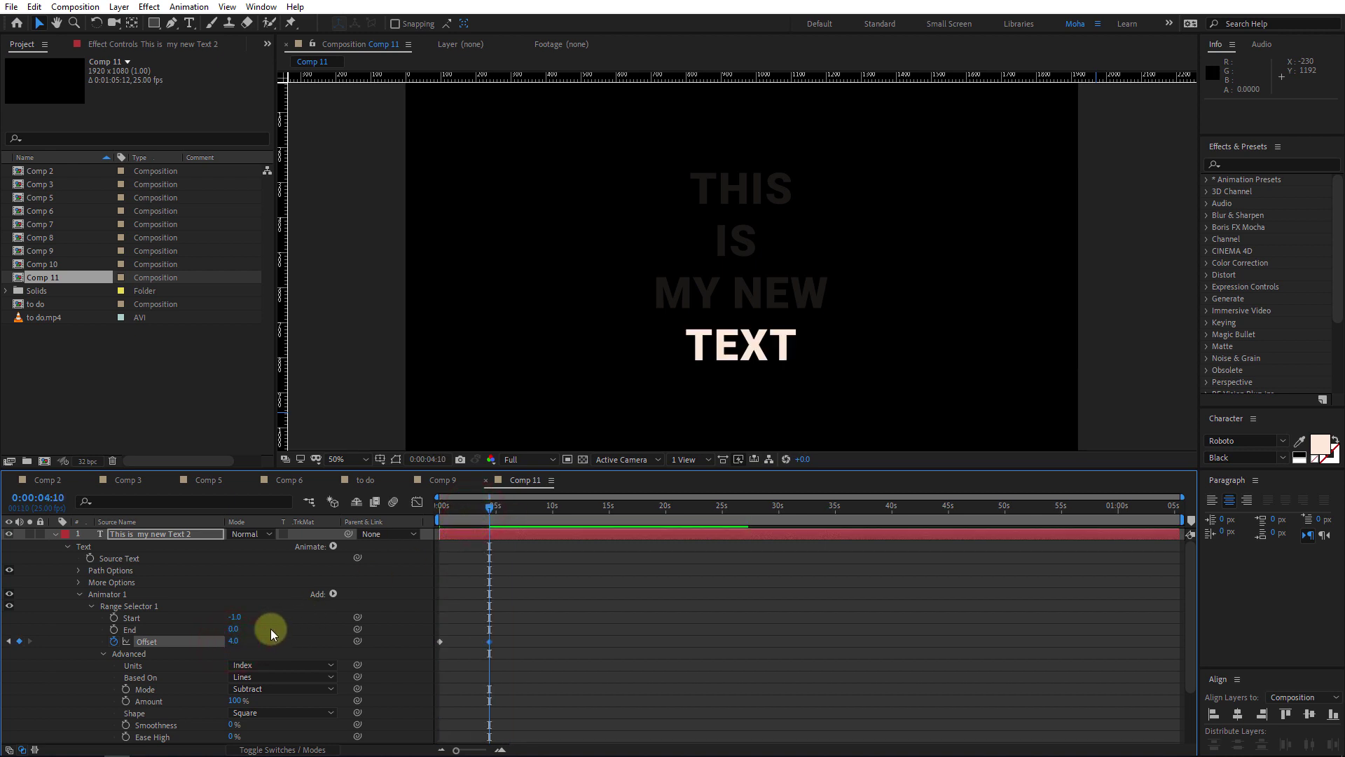
{"action": "key", "text": "Return"}
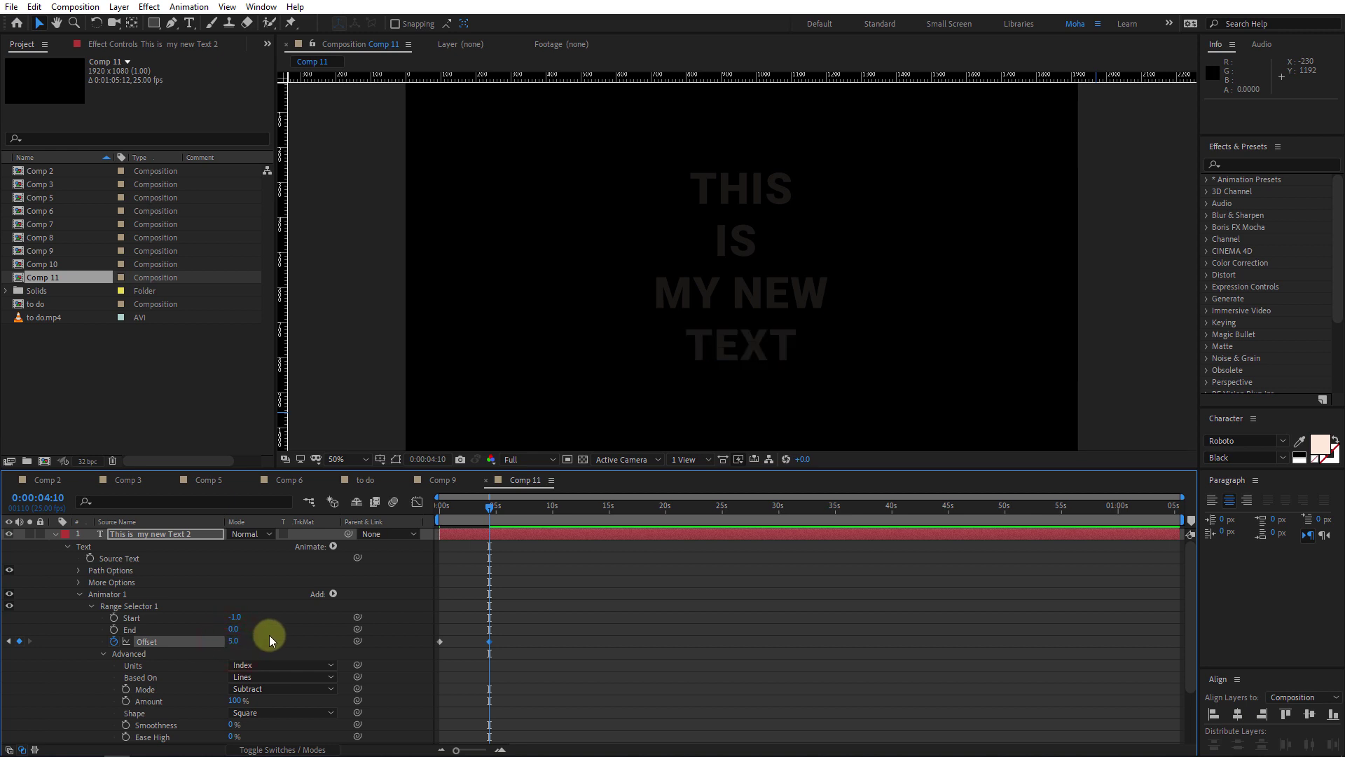
{"action": "key", "text": "space"}
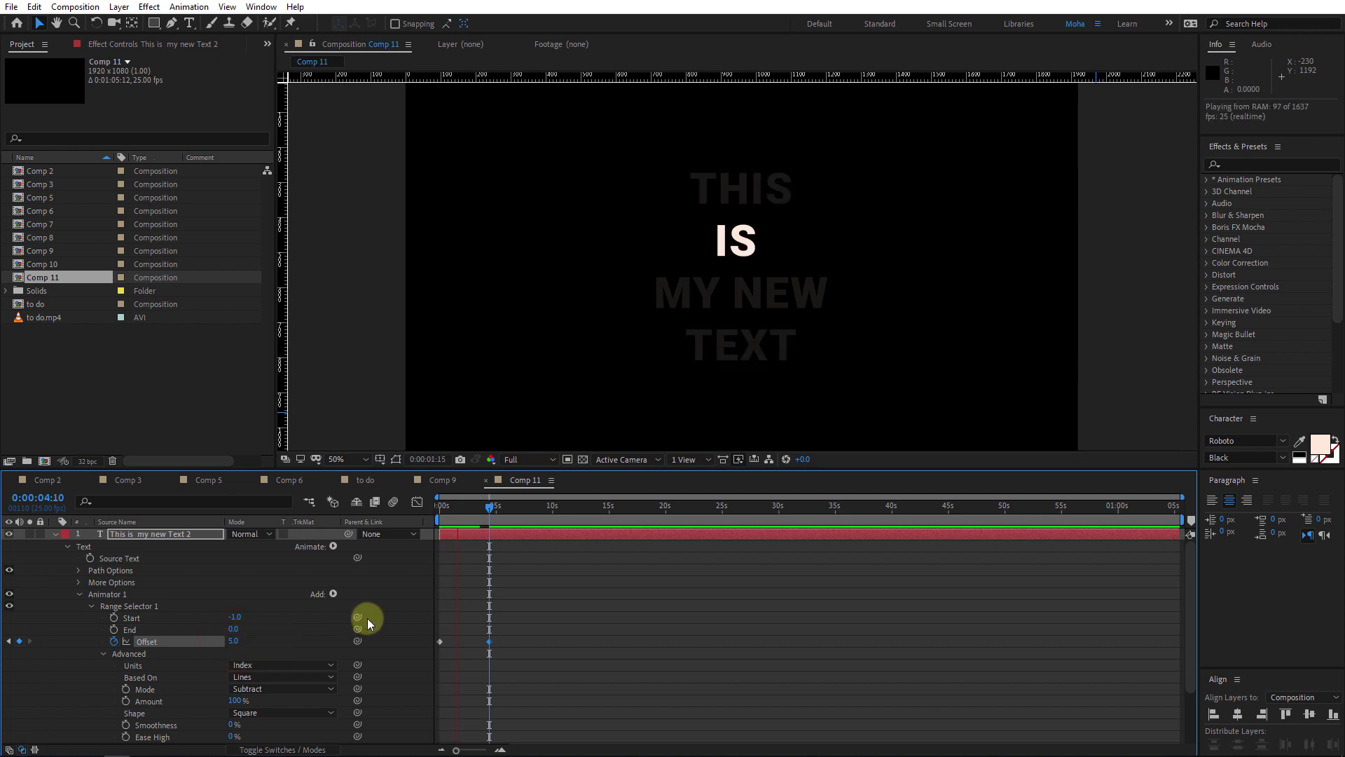
Stop the preview, scrub the to do comp, return to Comp 11 and collapse its text layer
{"action": "key", "text": "space"}
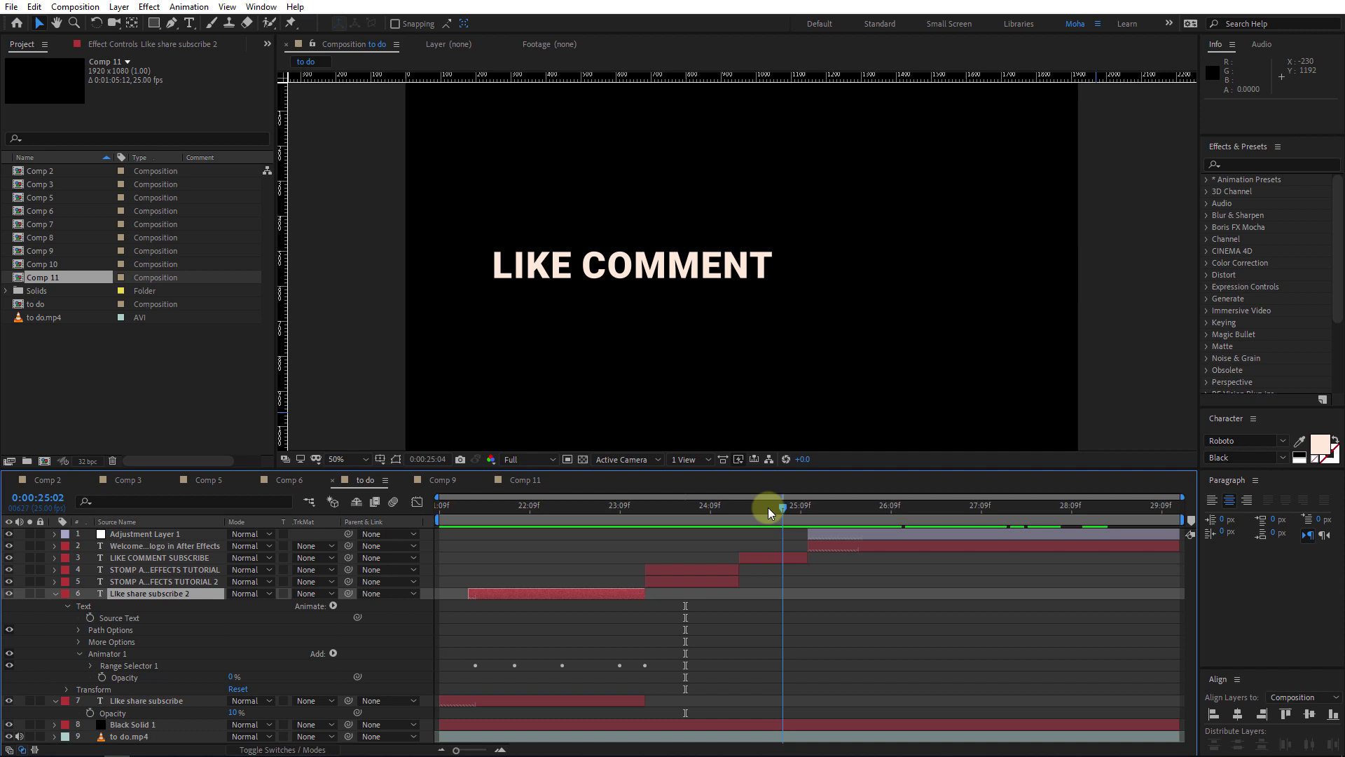
{"action": "left_click_drag", "start_coordinate": [775, 510], "coordinate": [806, 512]}
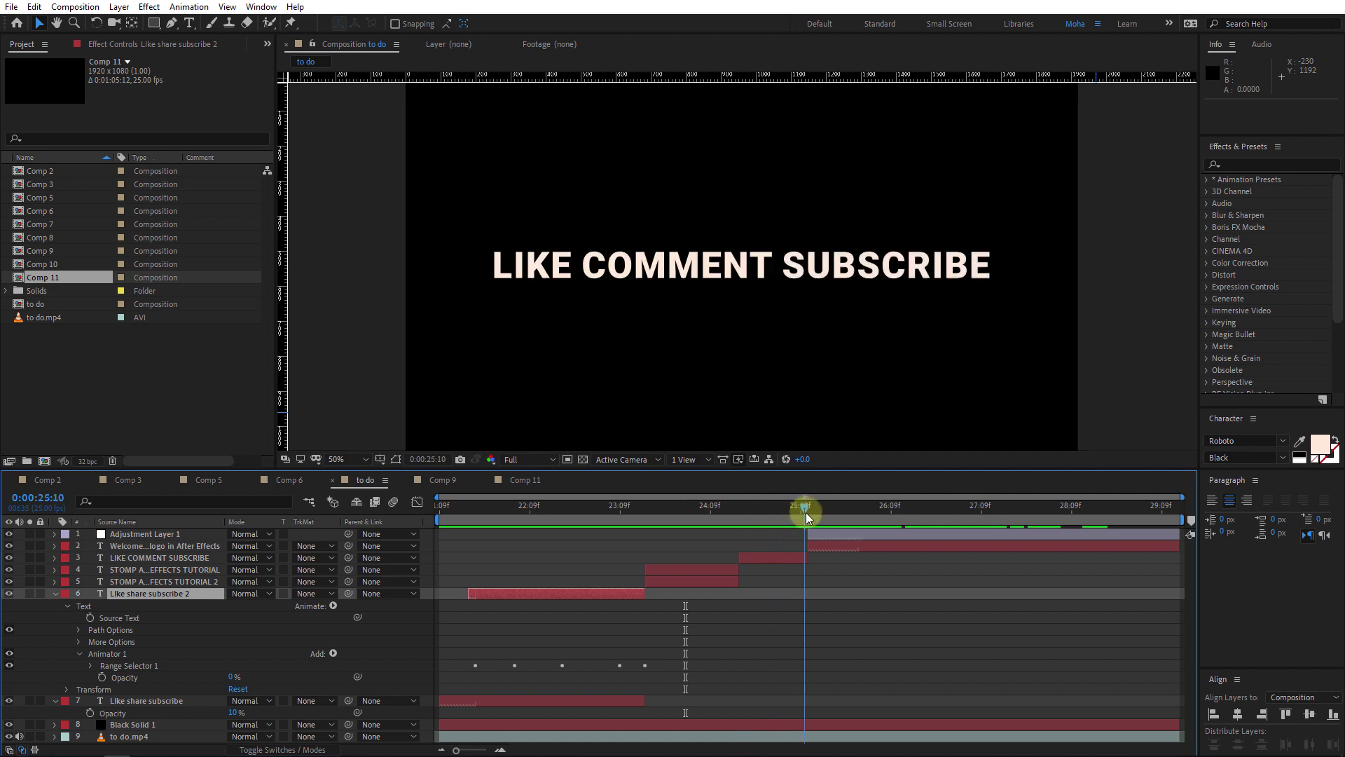
{"action": "left_click", "coordinate": [525, 479]}
{"action": "left_click", "coordinate": [143, 536]}
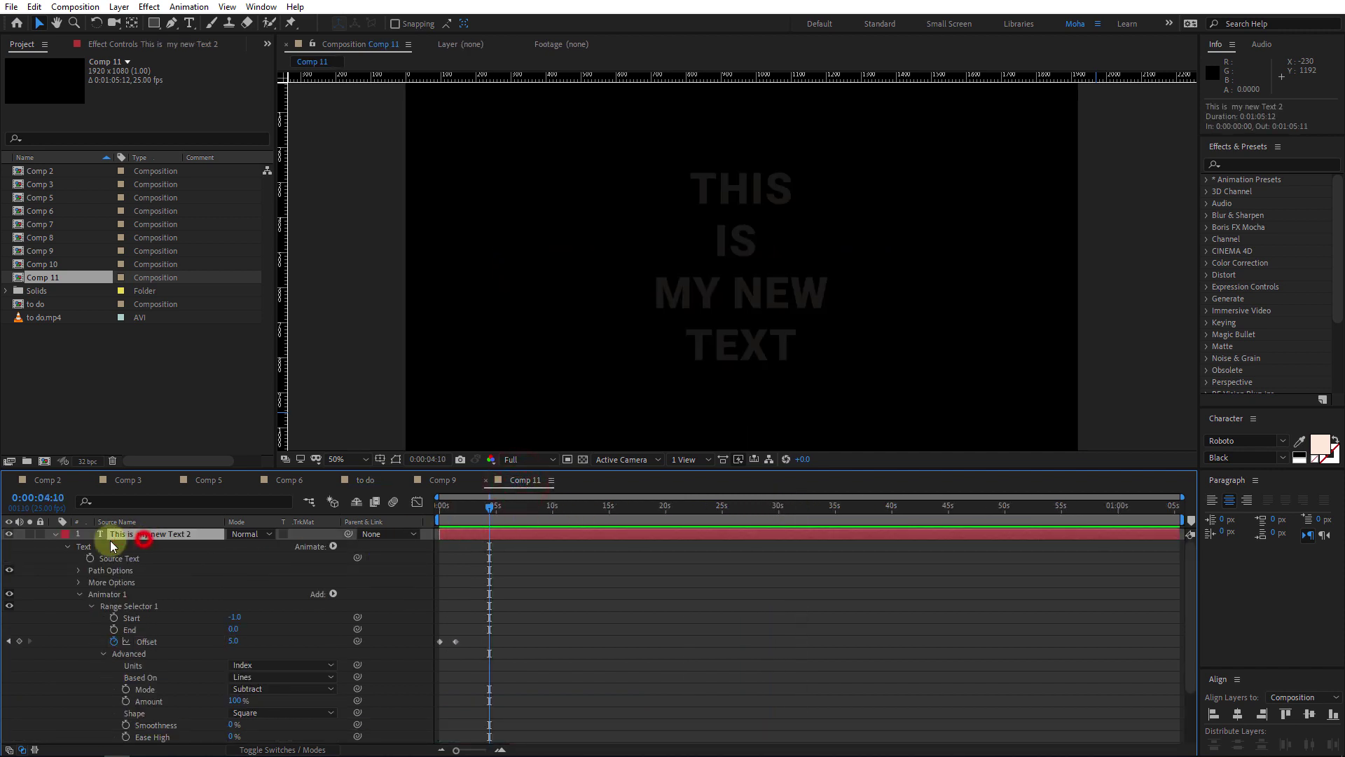
{"action": "left_click", "coordinate": [58, 535]}
Create a new empty composition, Comp 12, from the Project panel
{"action": "right_click", "coordinate": [109, 392]}
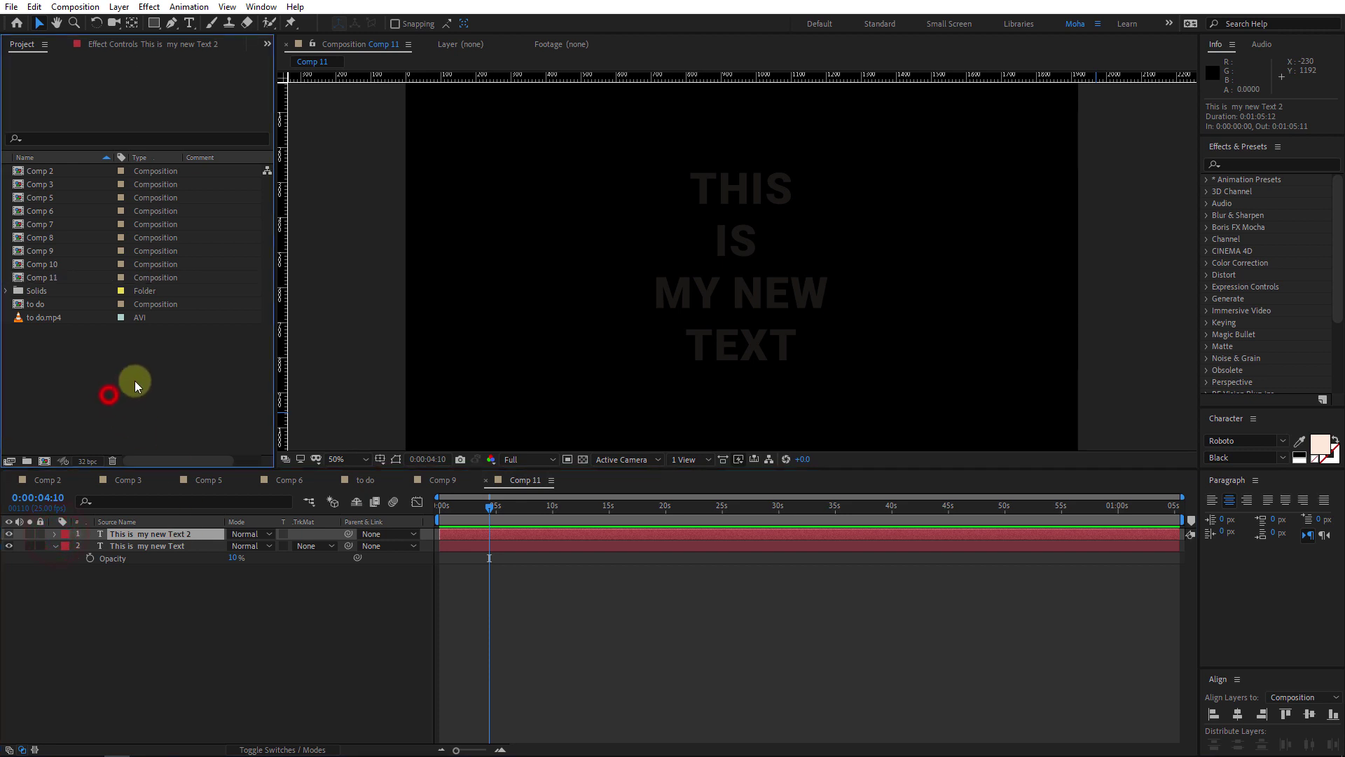
{"action": "left_click", "coordinate": [233, 385]}
{"action": "left_click", "coordinate": [728, 525]}
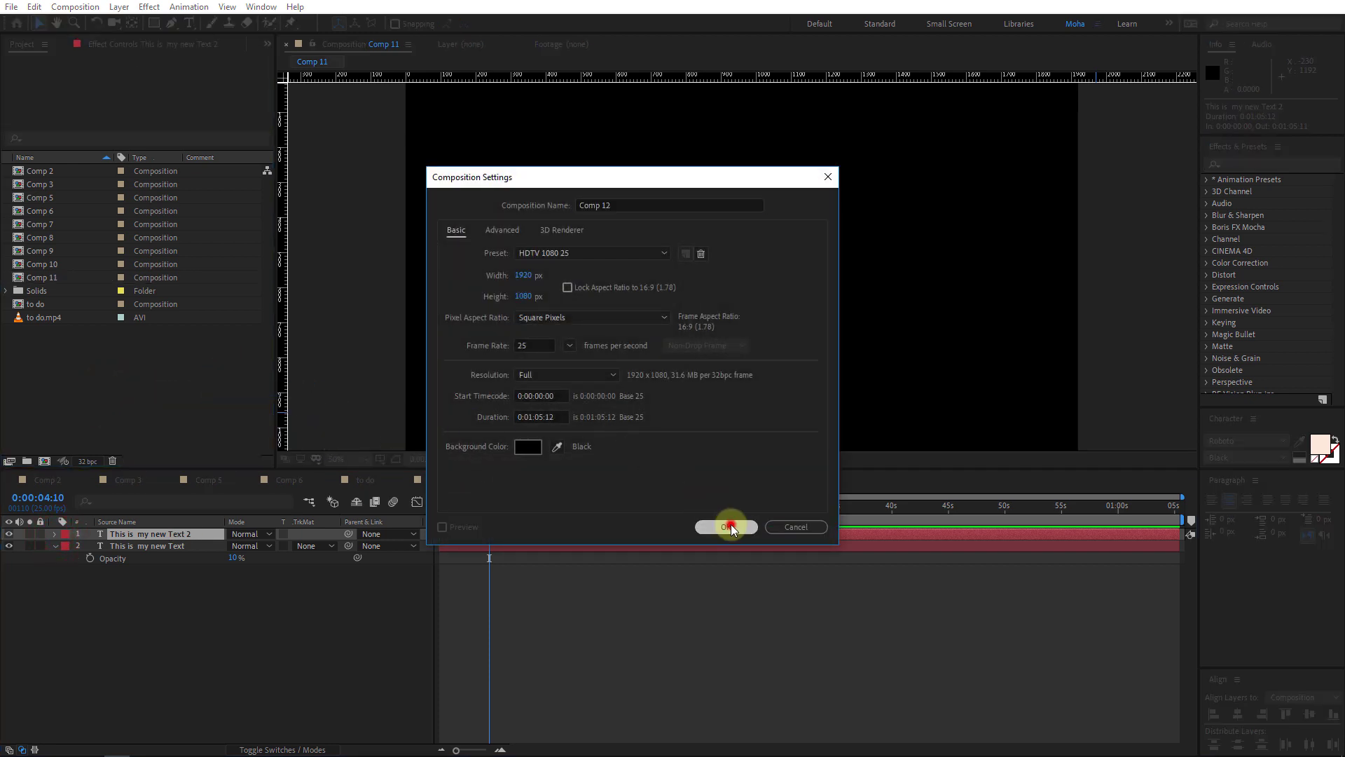
Add a text layer in Comp 12 reading PLEASE SUBSCRIBE TO MY CHANNEL
{"action": "left_click", "coordinate": [187, 23]}
{"action": "left_click", "coordinate": [525, 270]}
{"action": "type", "text": "PLEAS"}
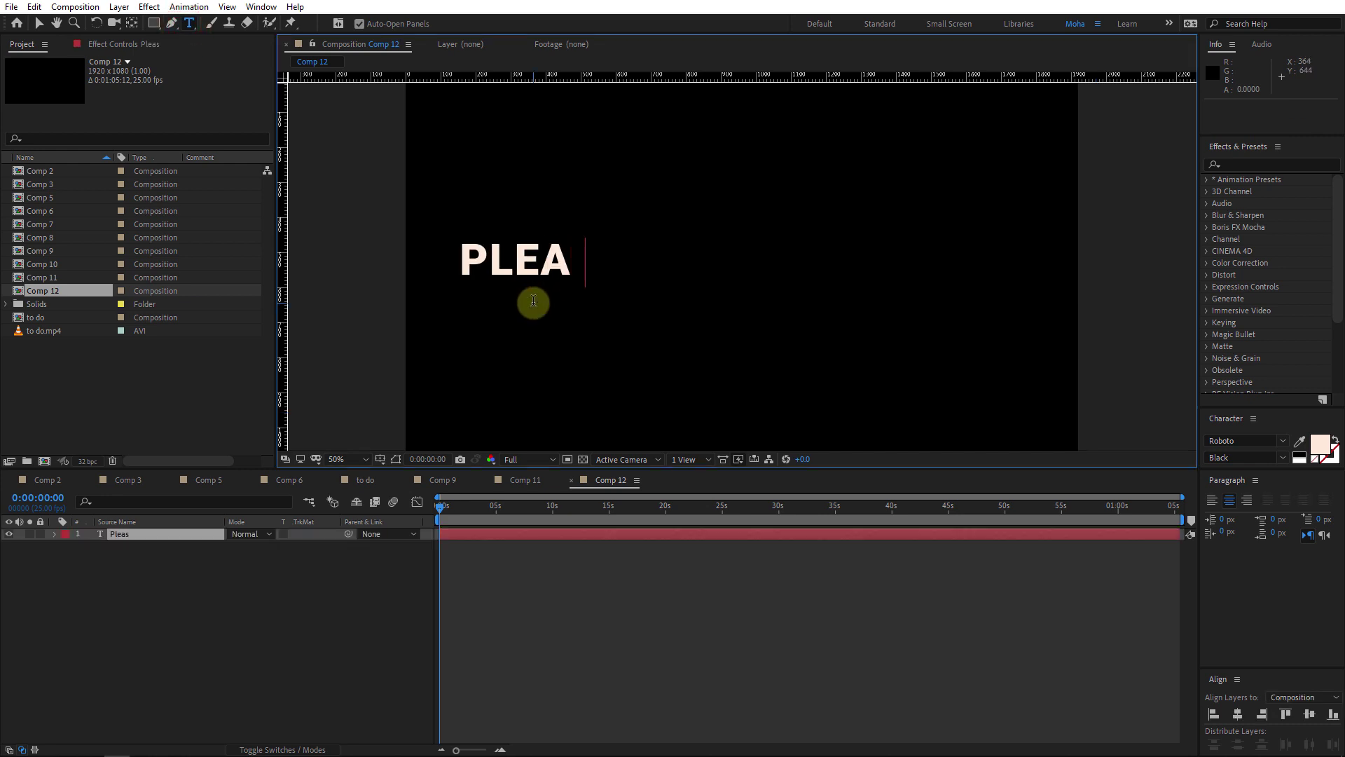
{"action": "type", "text": "SE SI"}
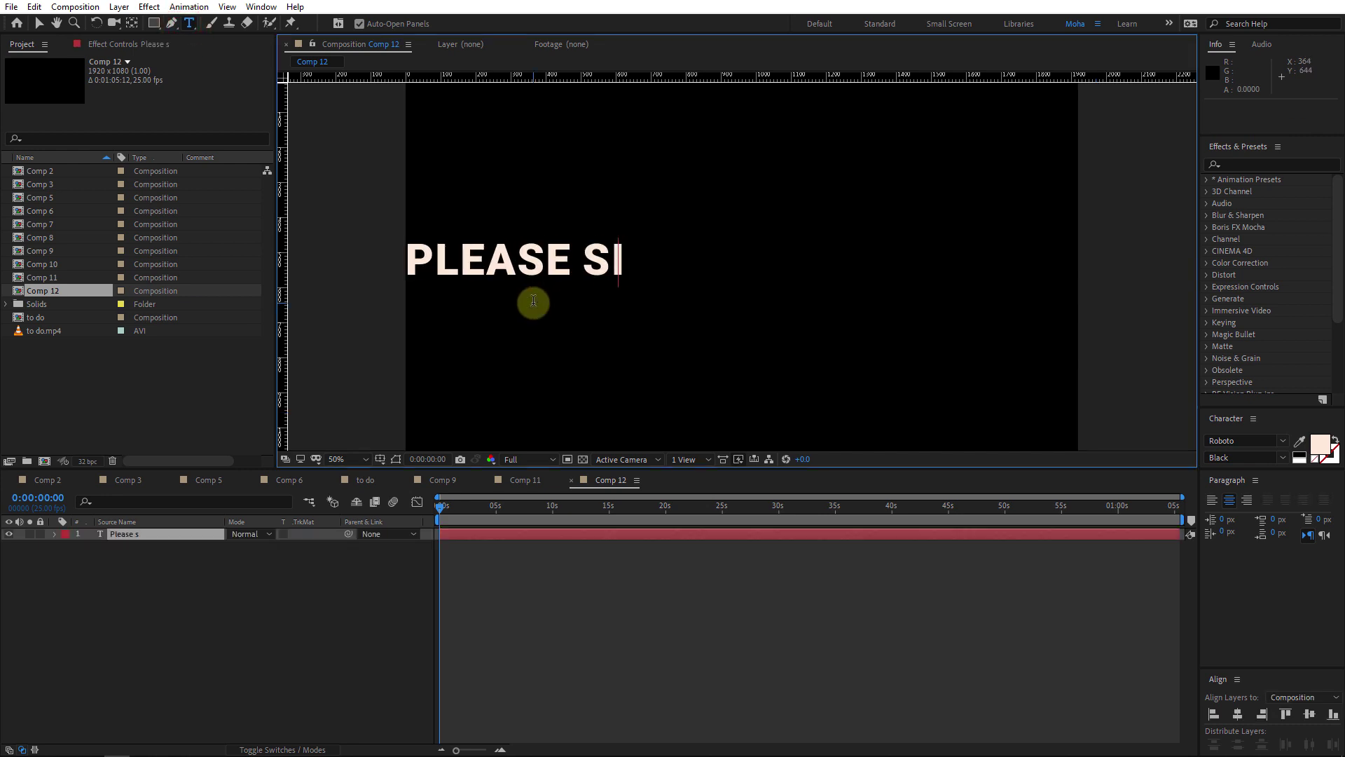
{"action": "type", "text": "ubscri"}
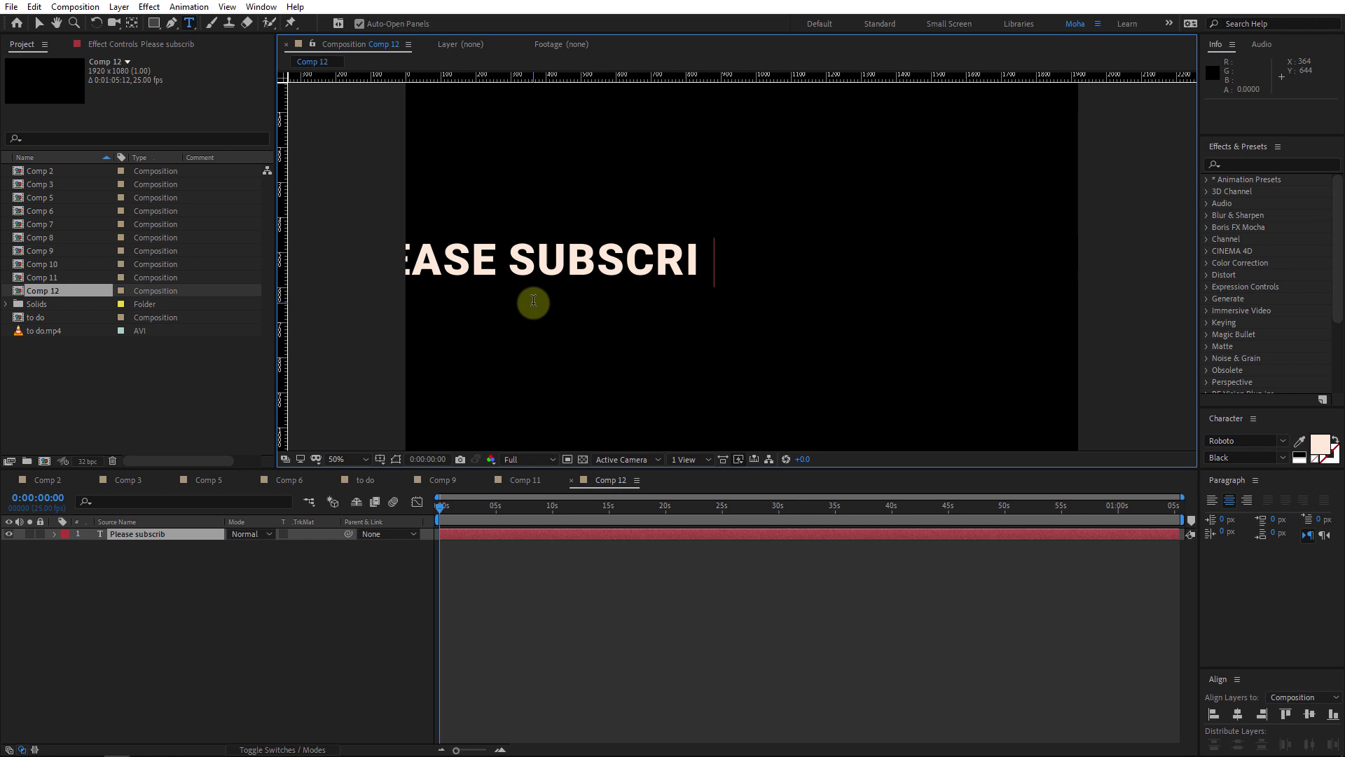
{"action": "type", "text": "be"}
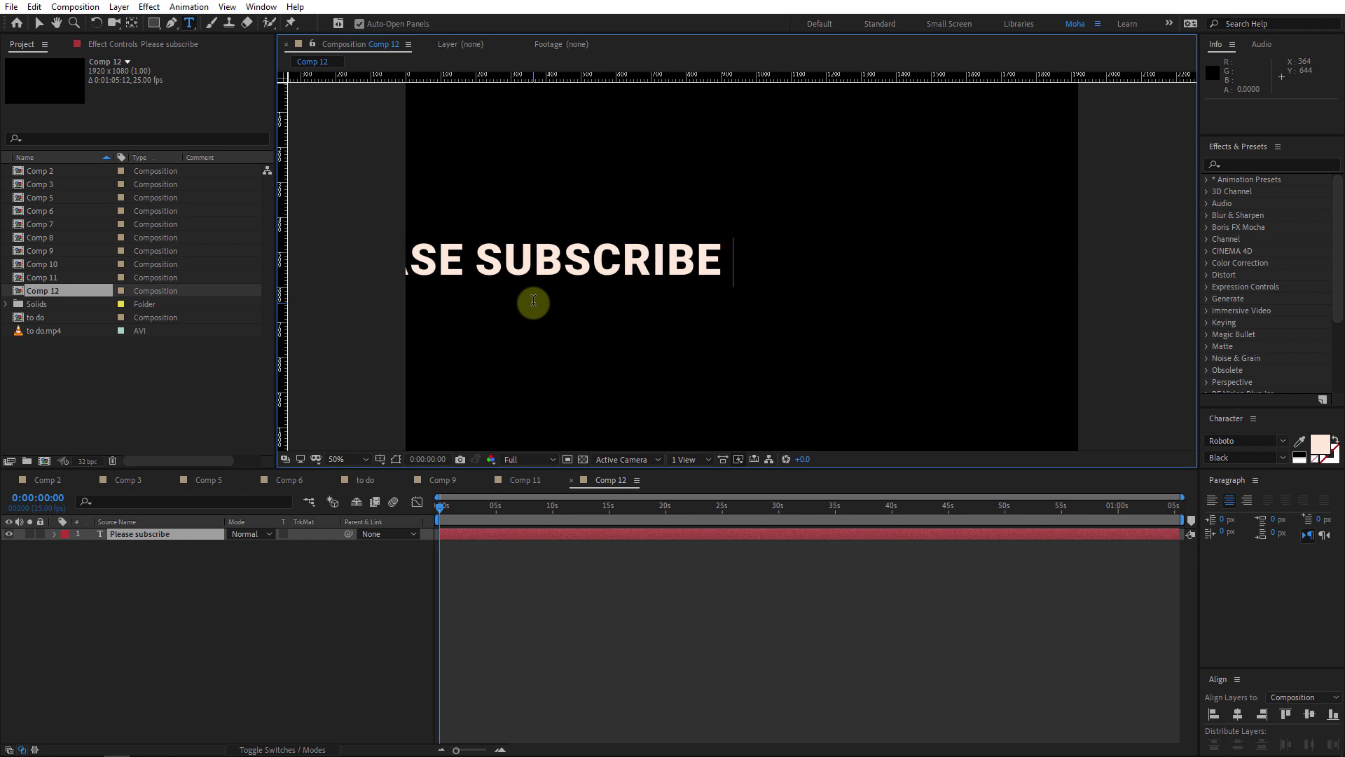
{"action": "type", "text": " to my ch"}
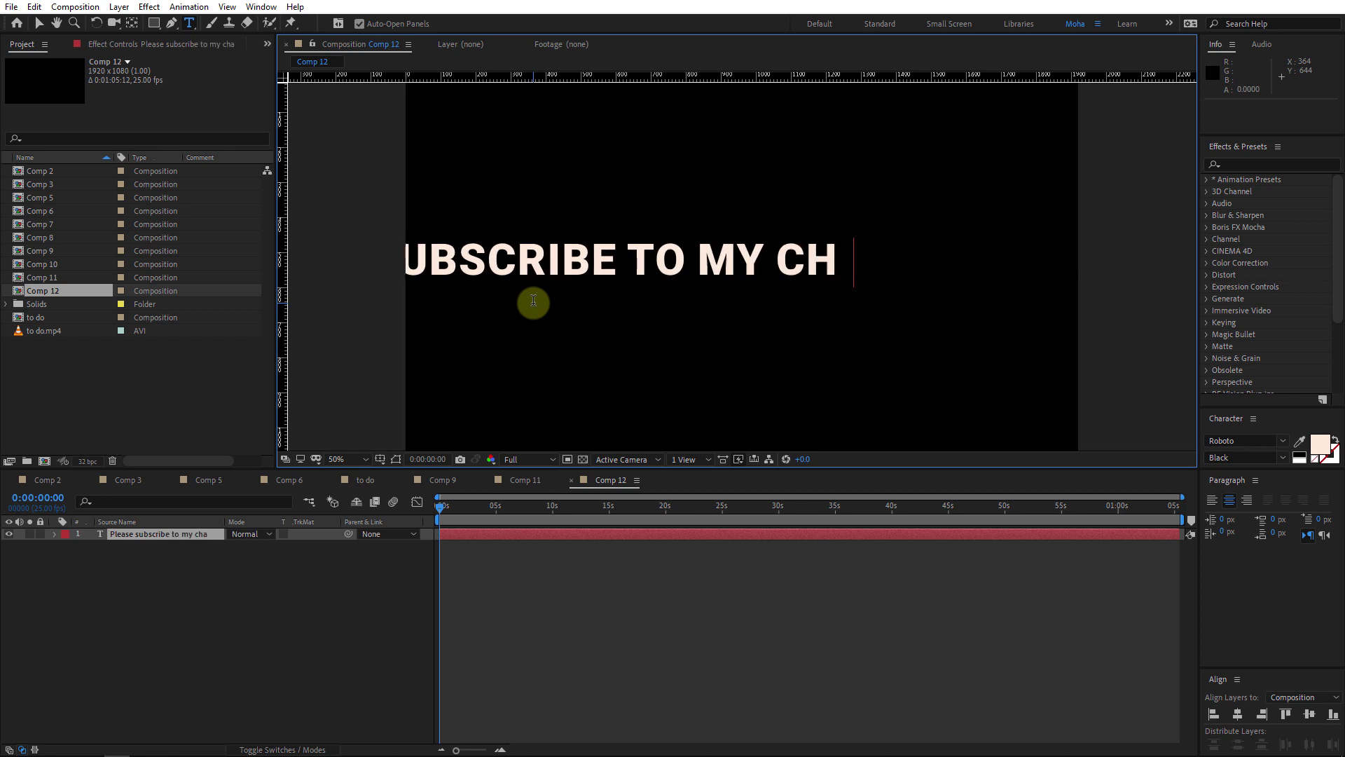
{"action": "type", "text": "annel"}
{"action": "left_click", "coordinate": [49, 23]}
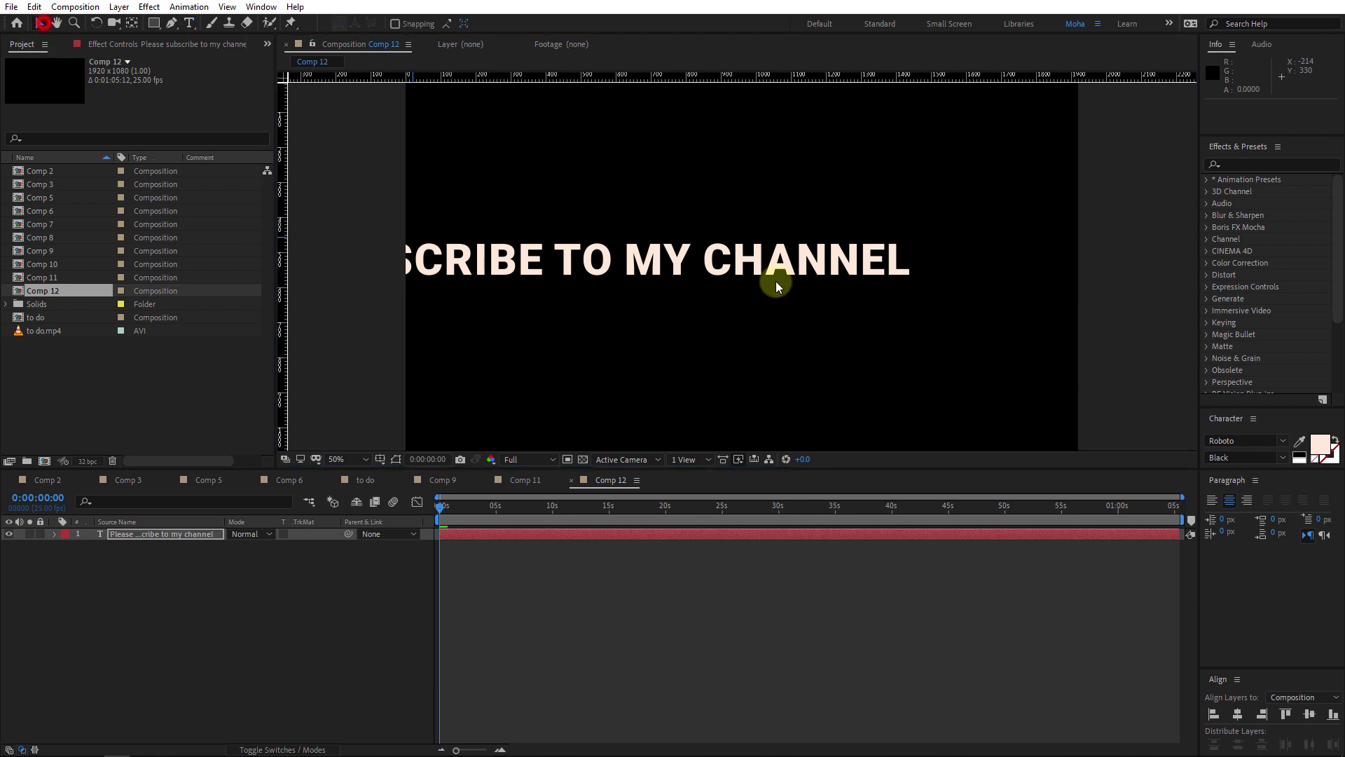
Resize the subscribe text and centre it horizontally and vertically in the frame
{"action": "mouse_move", "coordinate": [1271, 470]}
{"action": "left_mouse_down"}
{"action": "mouse_move", "coordinate": [1278, 529]}
{"action": "mouse_move", "coordinate": [1210, 513]}
{"action": "left_mouse_up"}
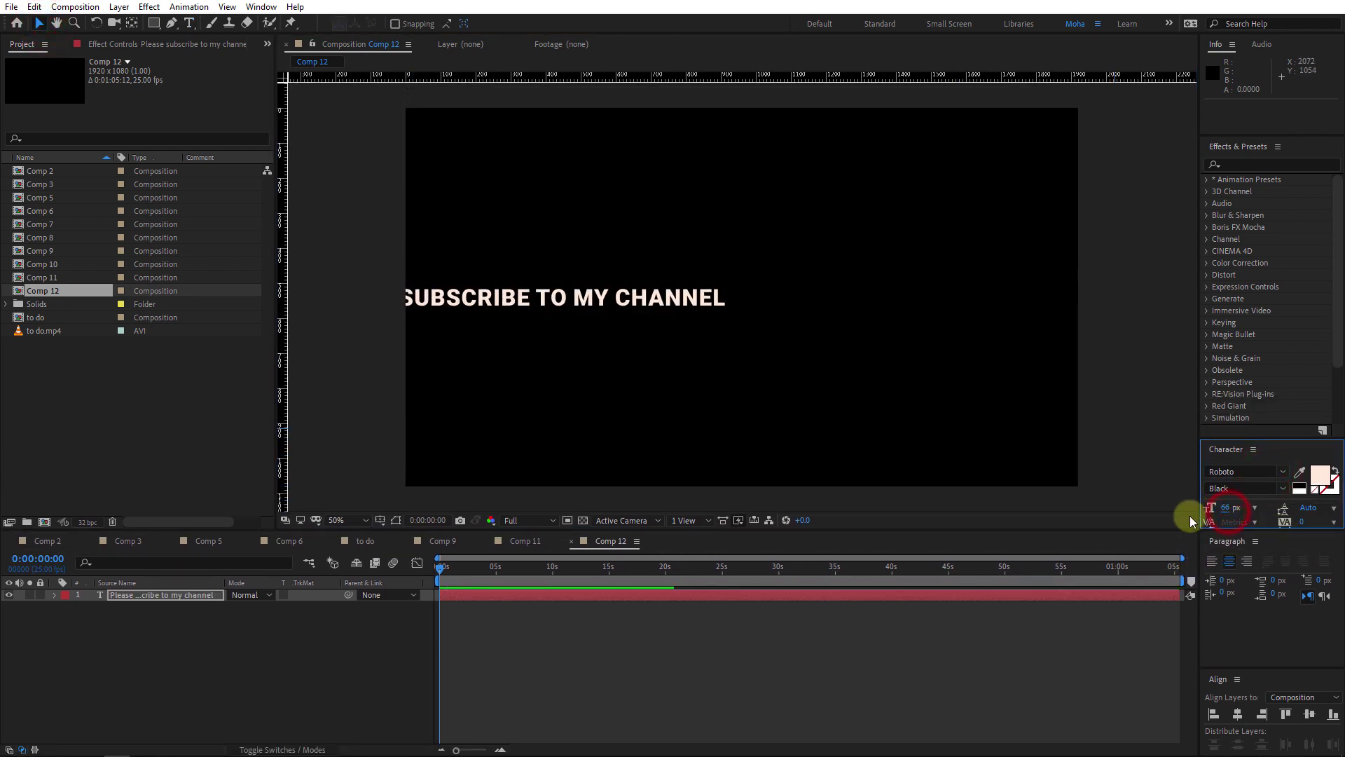
{"action": "left_click", "coordinate": [1237, 714]}
{"action": "left_click", "coordinate": [1310, 713]}
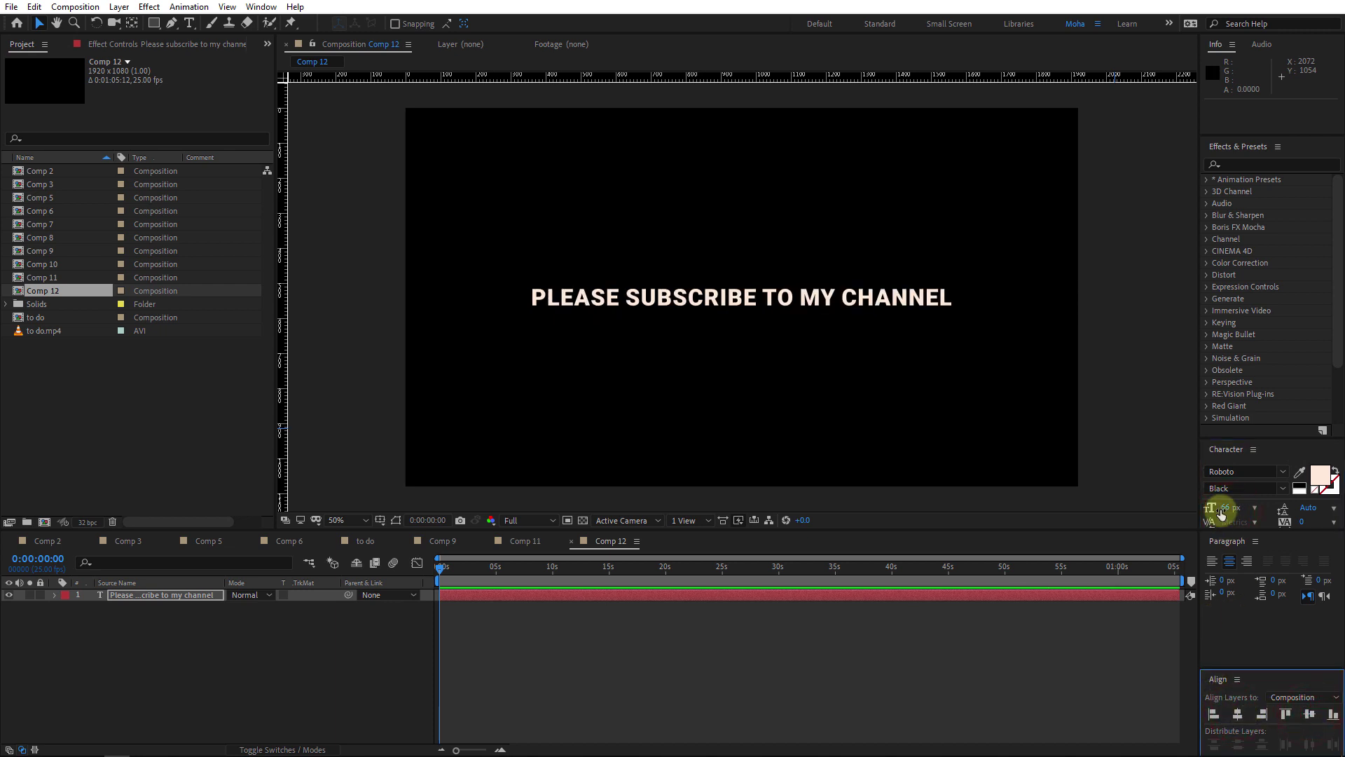
{"action": "left_click_drag", "start_coordinate": [1220, 511], "coordinate": [1236, 509]}
{"action": "left_click", "coordinate": [1238, 714]}
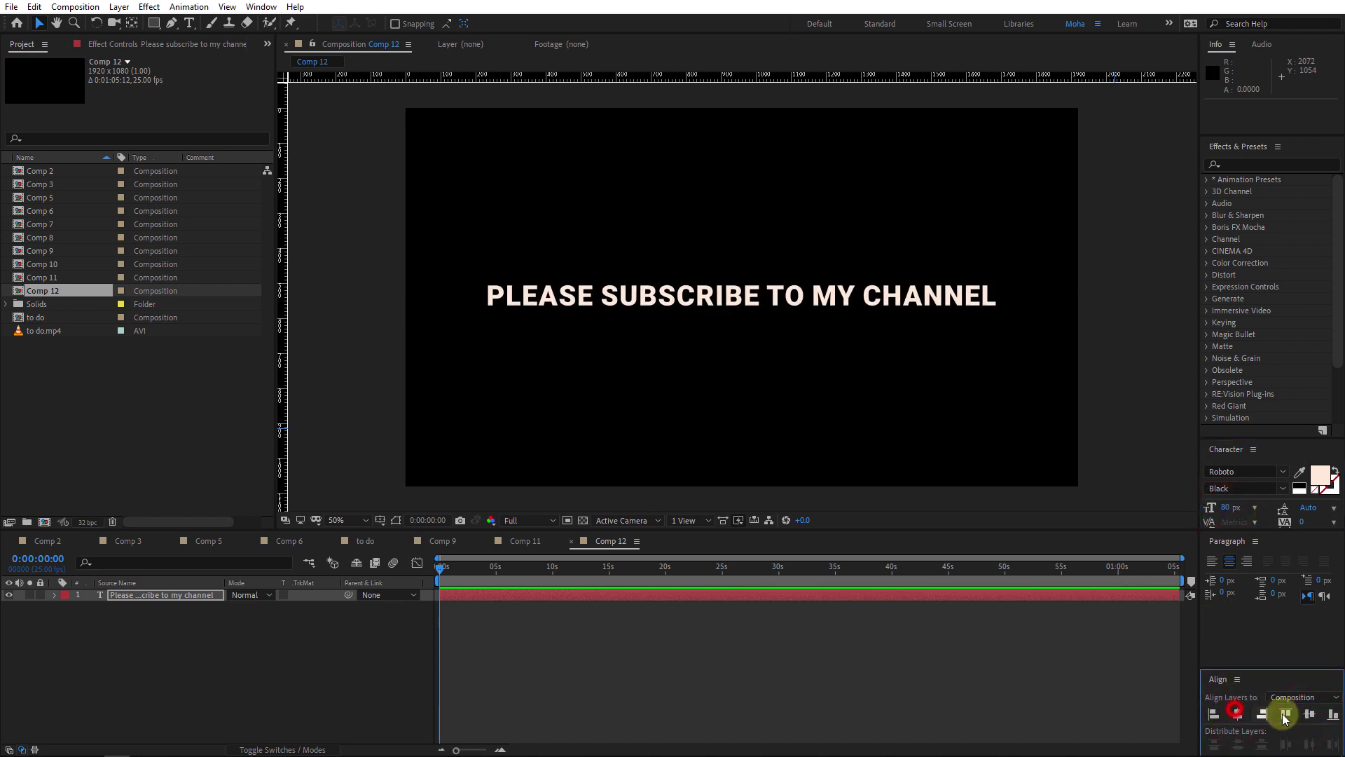
{"action": "left_click", "coordinate": [1310, 714]}
Add a text animator with Position 0,73 and Opacity 0%, hiding the subscribe text
{"action": "left_click", "coordinate": [215, 628]}
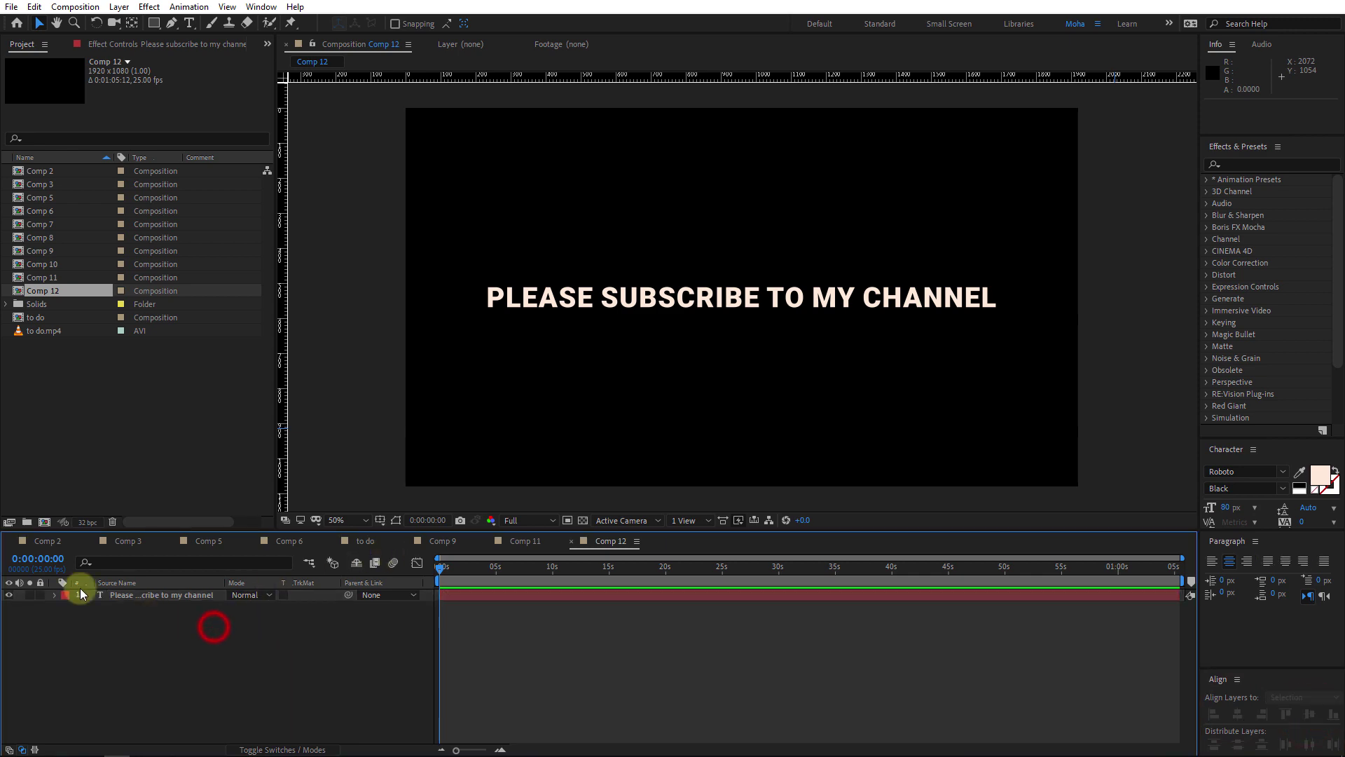
{"action": "left_click", "coordinate": [52, 593]}
{"action": "left_click", "coordinate": [187, 594]}
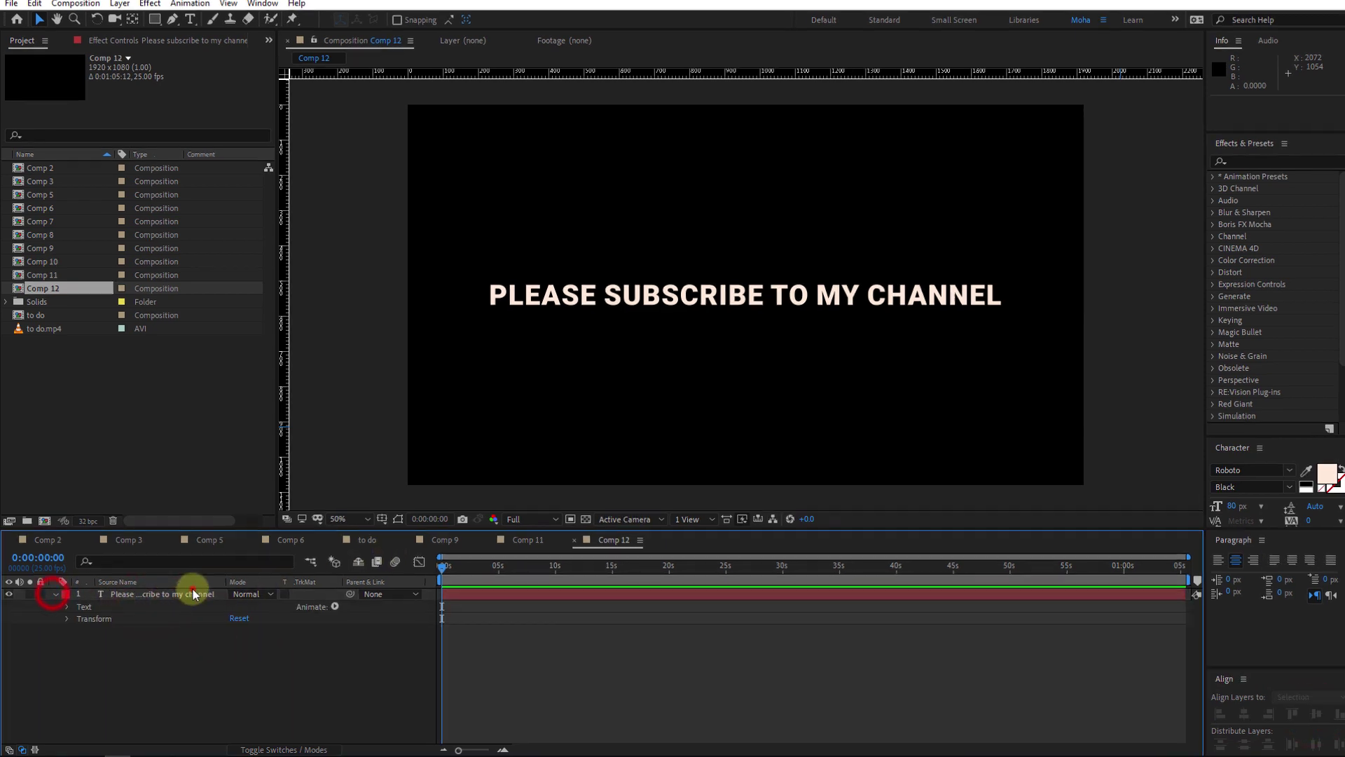
{"action": "left_click", "coordinate": [319, 606]}
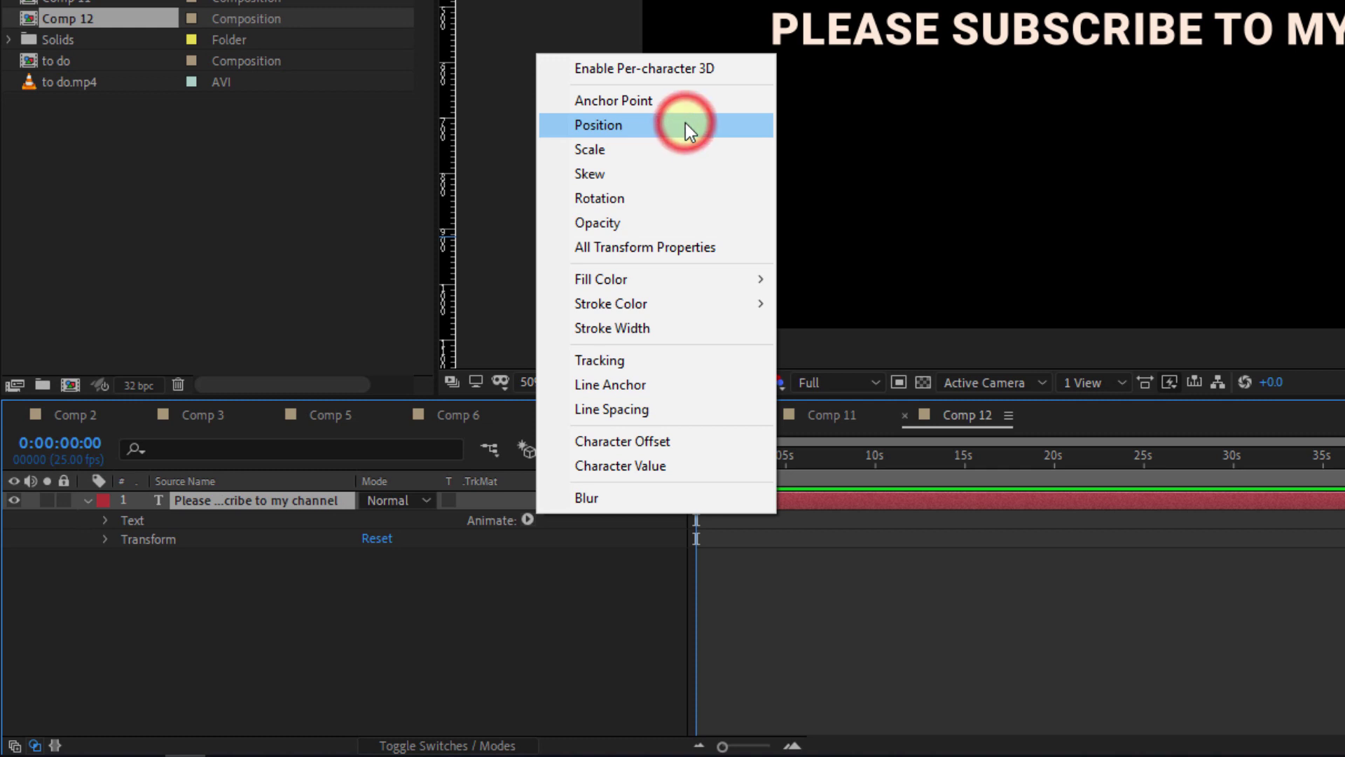
{"action": "left_click", "coordinate": [686, 123]}
{"action": "left_click", "coordinate": [525, 519]}
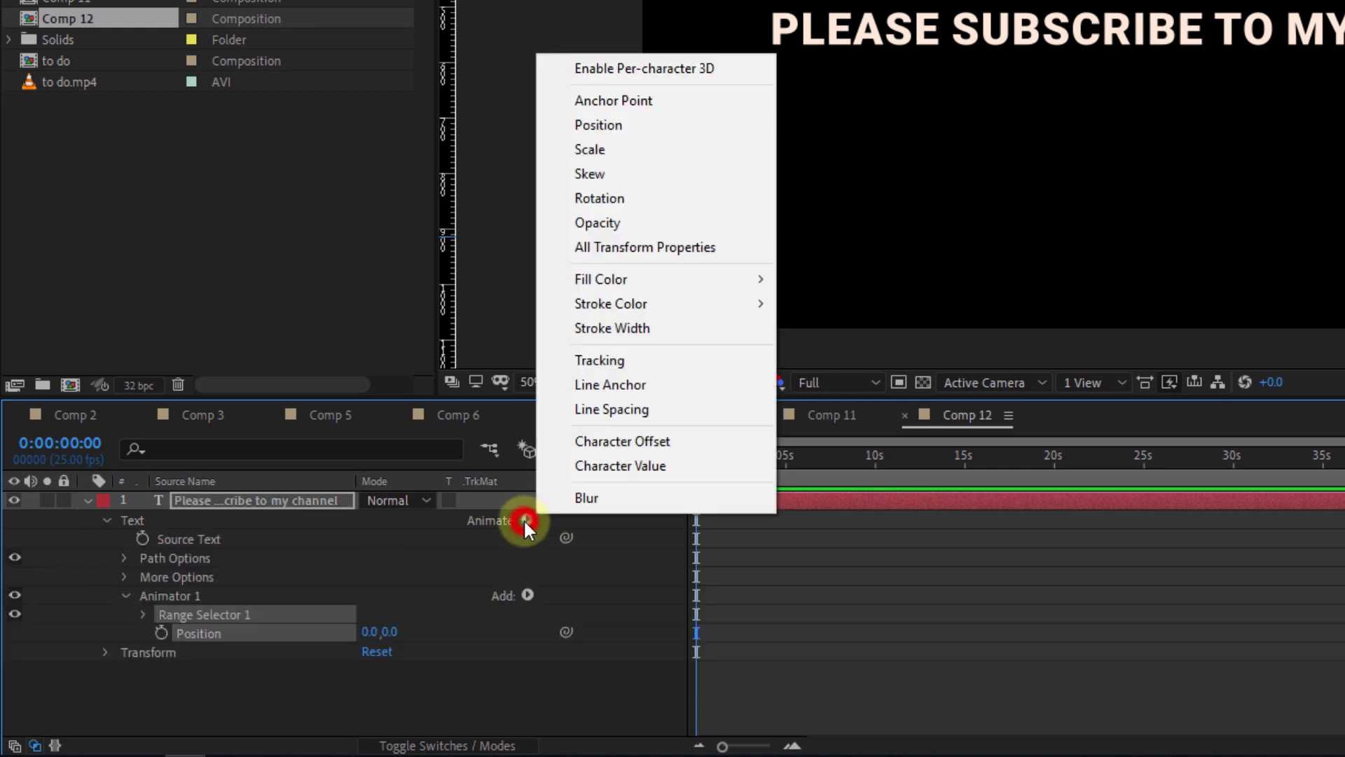
{"action": "left_click", "coordinate": [645, 230]}
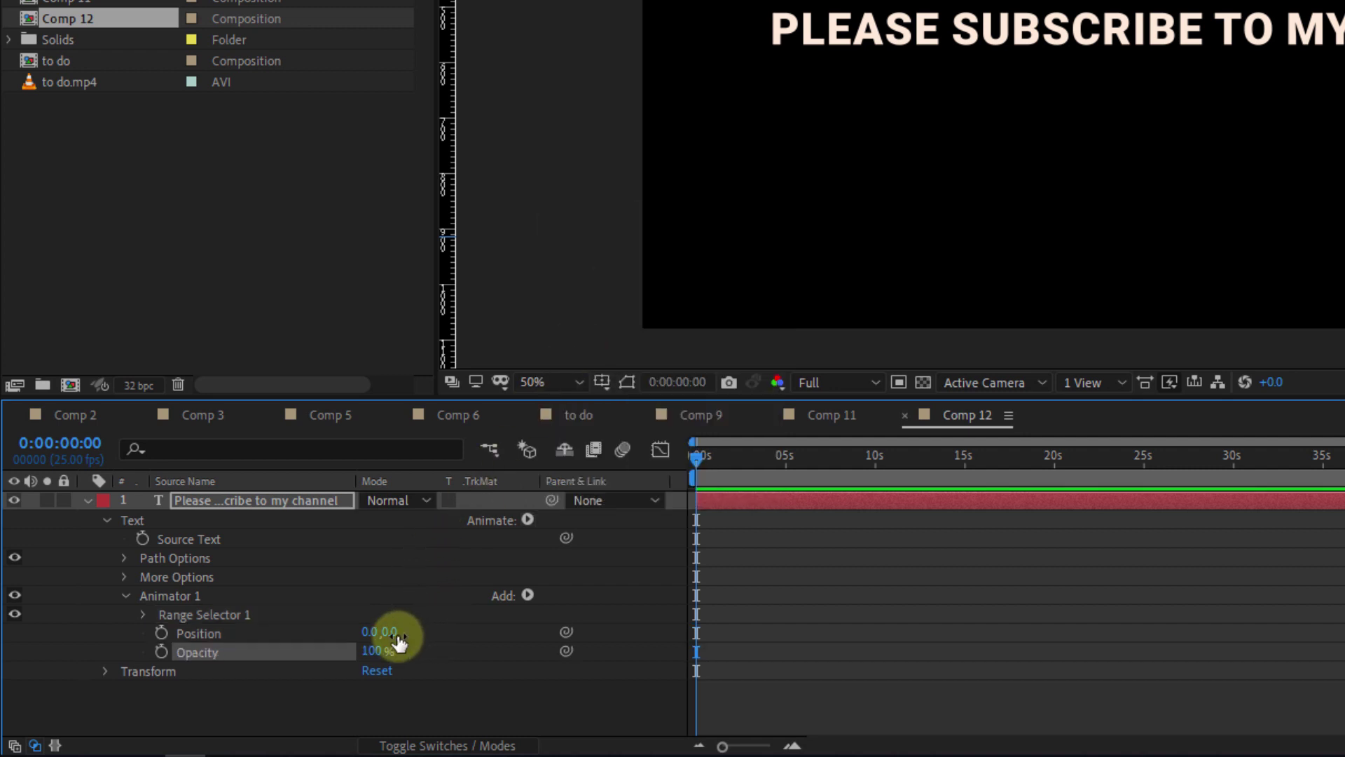
{"action": "left_click_drag", "start_coordinate": [390, 638], "coordinate": [476, 631]}
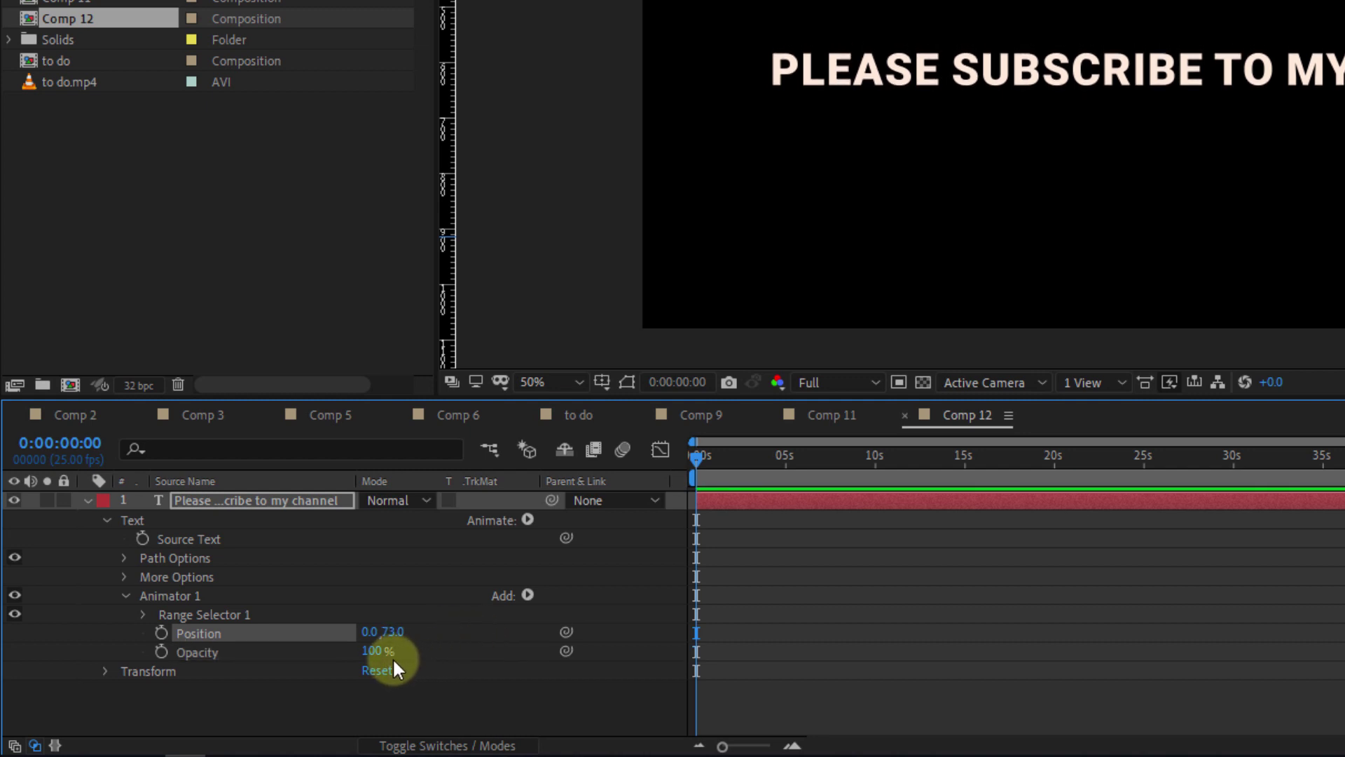
{"action": "left_click_drag", "start_coordinate": [377, 652], "coordinate": [210, 661]}
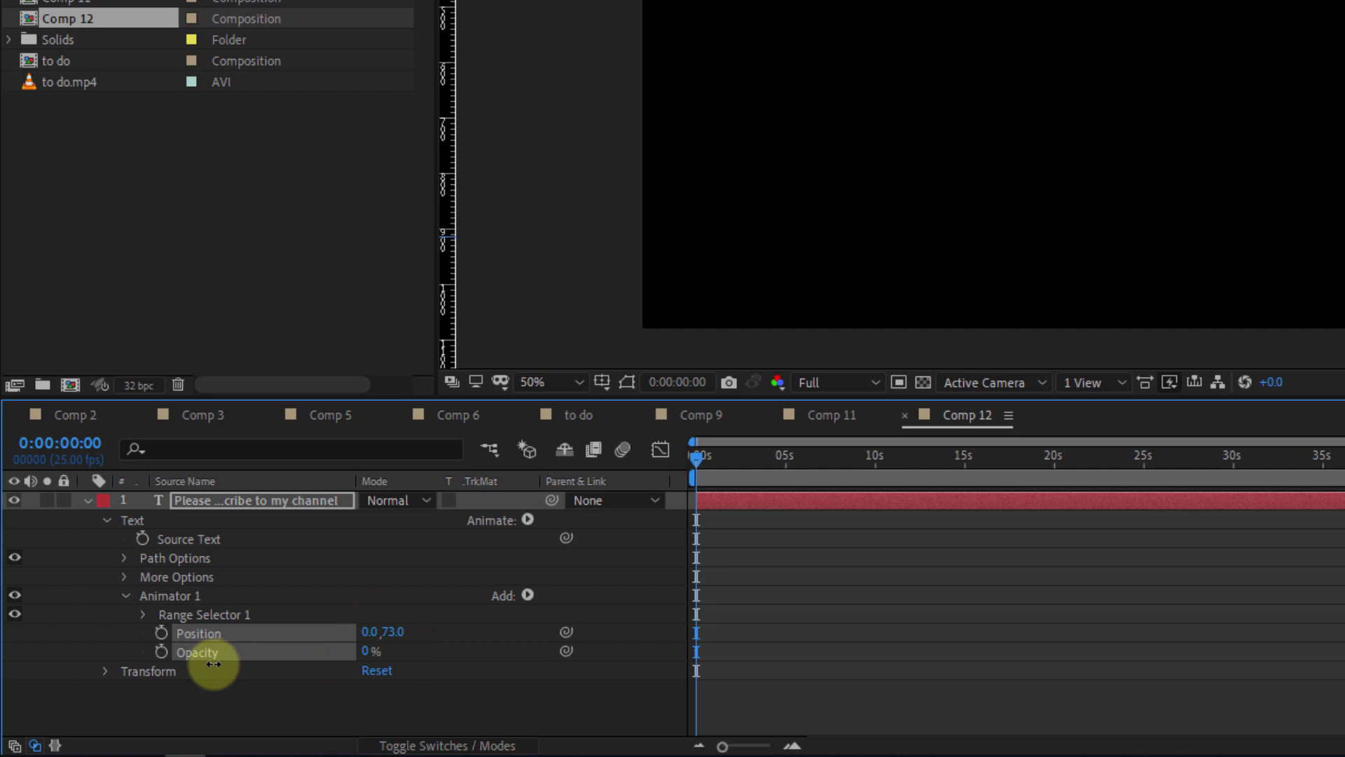
Set the range selector's Advanced Based On to Words
{"action": "left_click", "coordinate": [143, 614]}
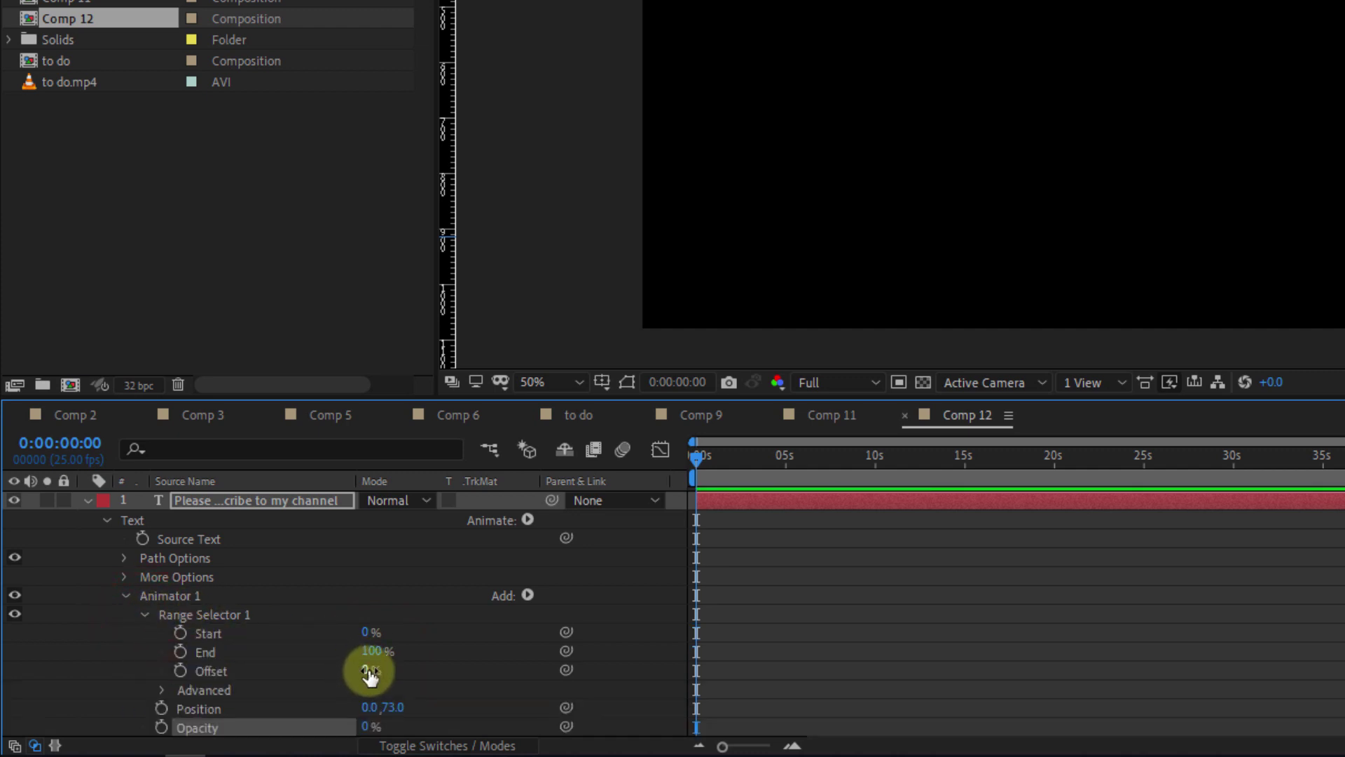
{"action": "scroll", "coordinate": [315, 673], "scroll_direction": "down", "scroll_amount": 1}
{"action": "left_click", "coordinate": [162, 666]}
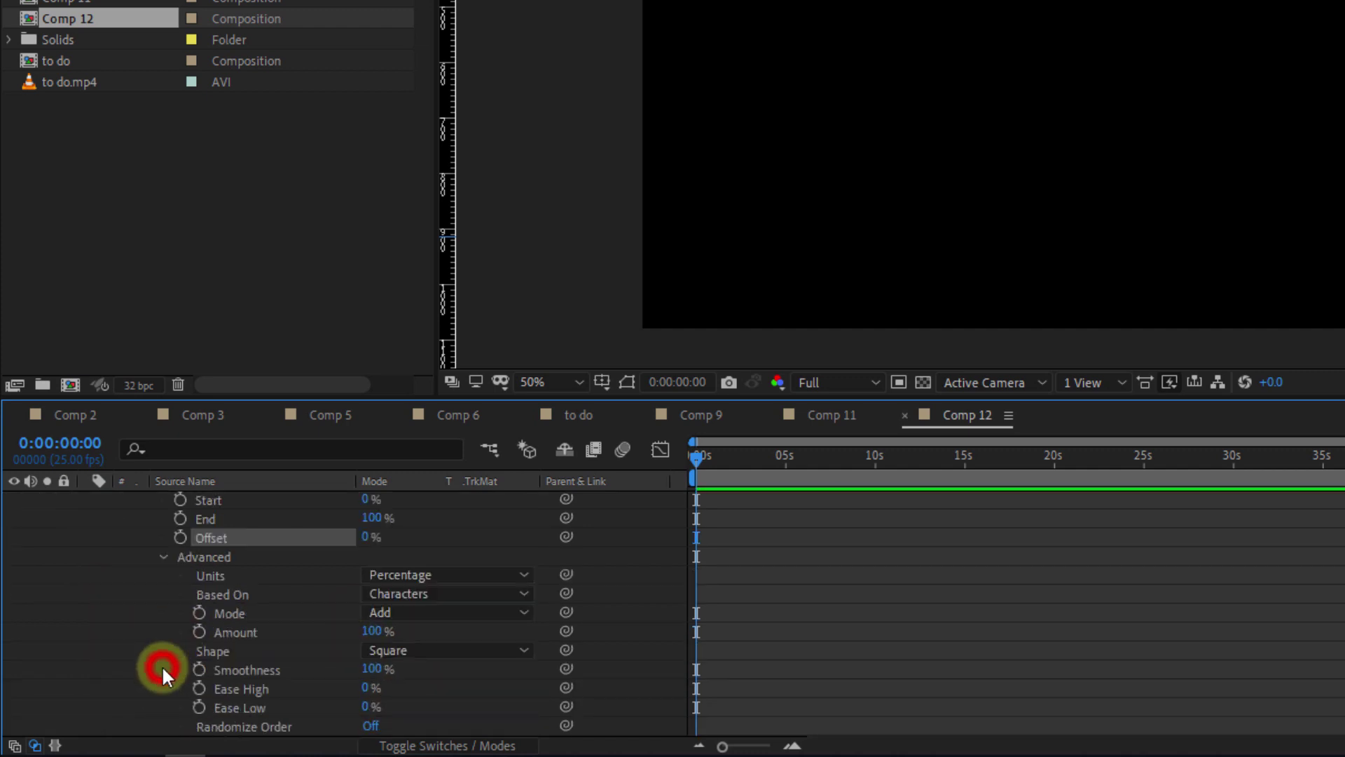
{"action": "left_click", "coordinate": [394, 592]}
{"action": "left_click", "coordinate": [489, 665]}
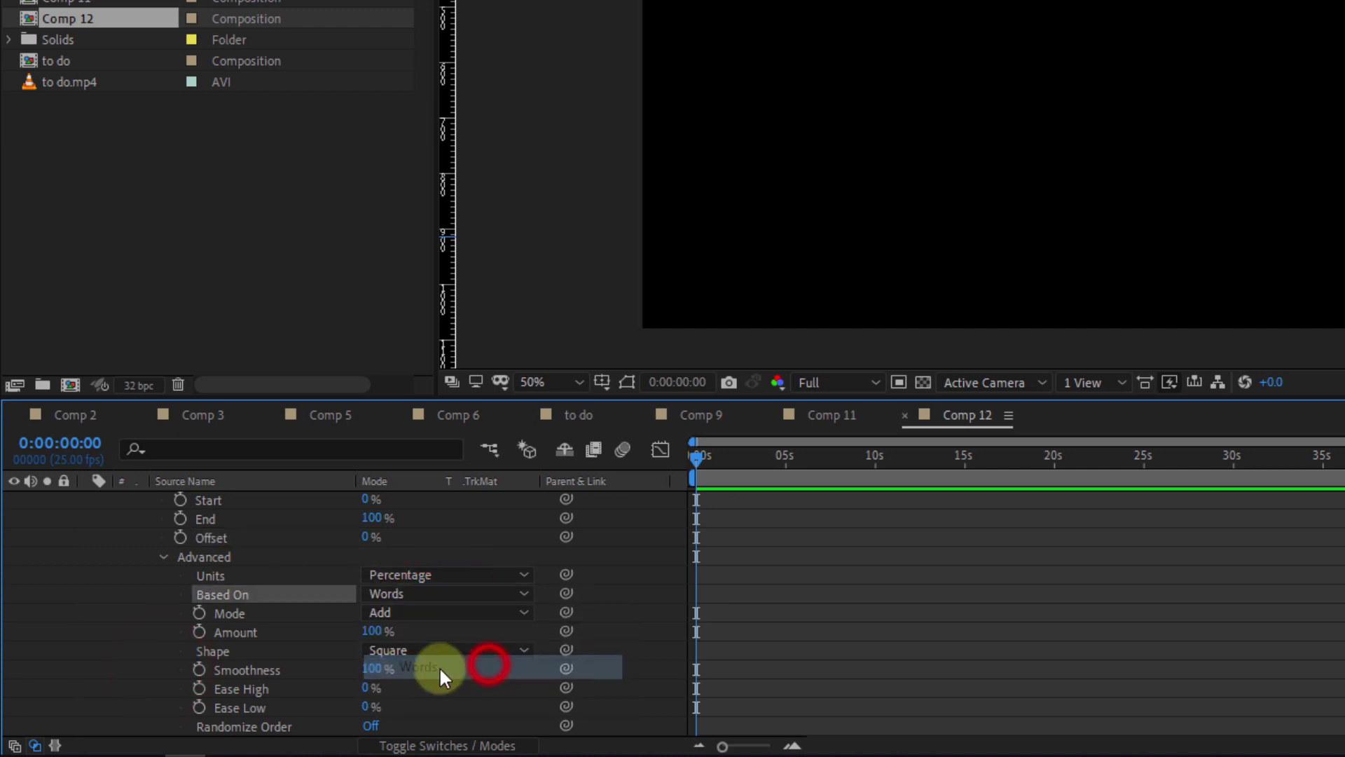
{"action": "scroll", "coordinate": [200, 602], "scroll_direction": "up", "scroll_amount": 1}
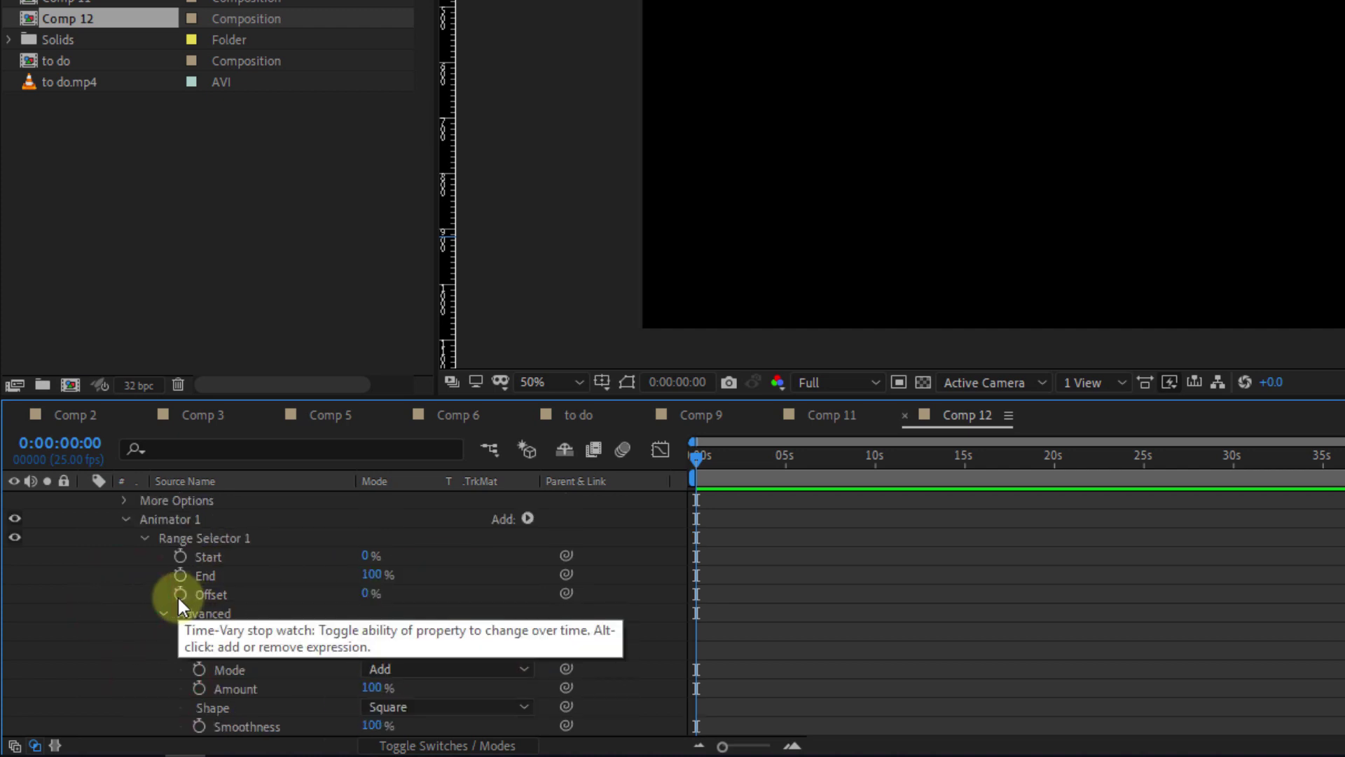
Keyframe Offset 0% at 0 s to 100% at 5 s, preview the word reveal, then open the to do comp
{"action": "left_click", "coordinate": [179, 593]}
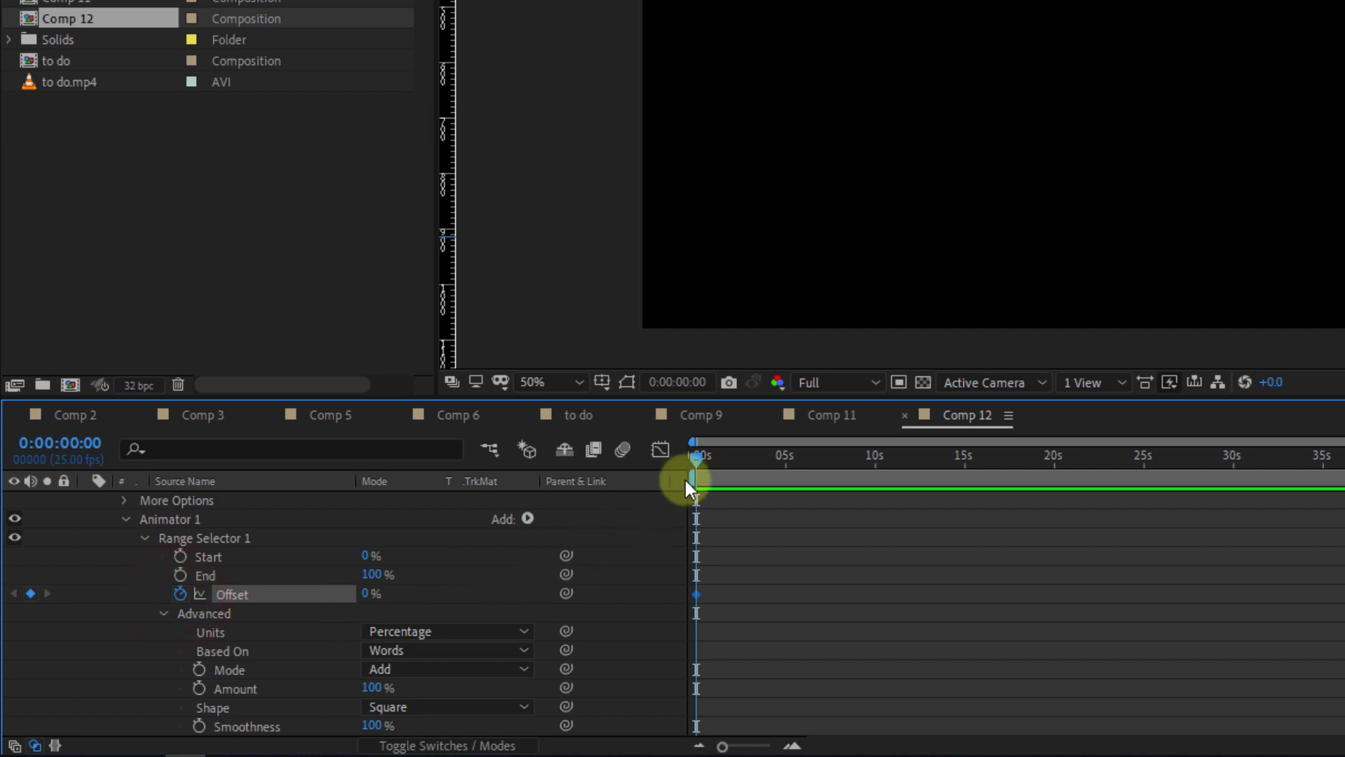
{"action": "left_click_drag", "start_coordinate": [746, 459], "coordinate": [786, 463]}
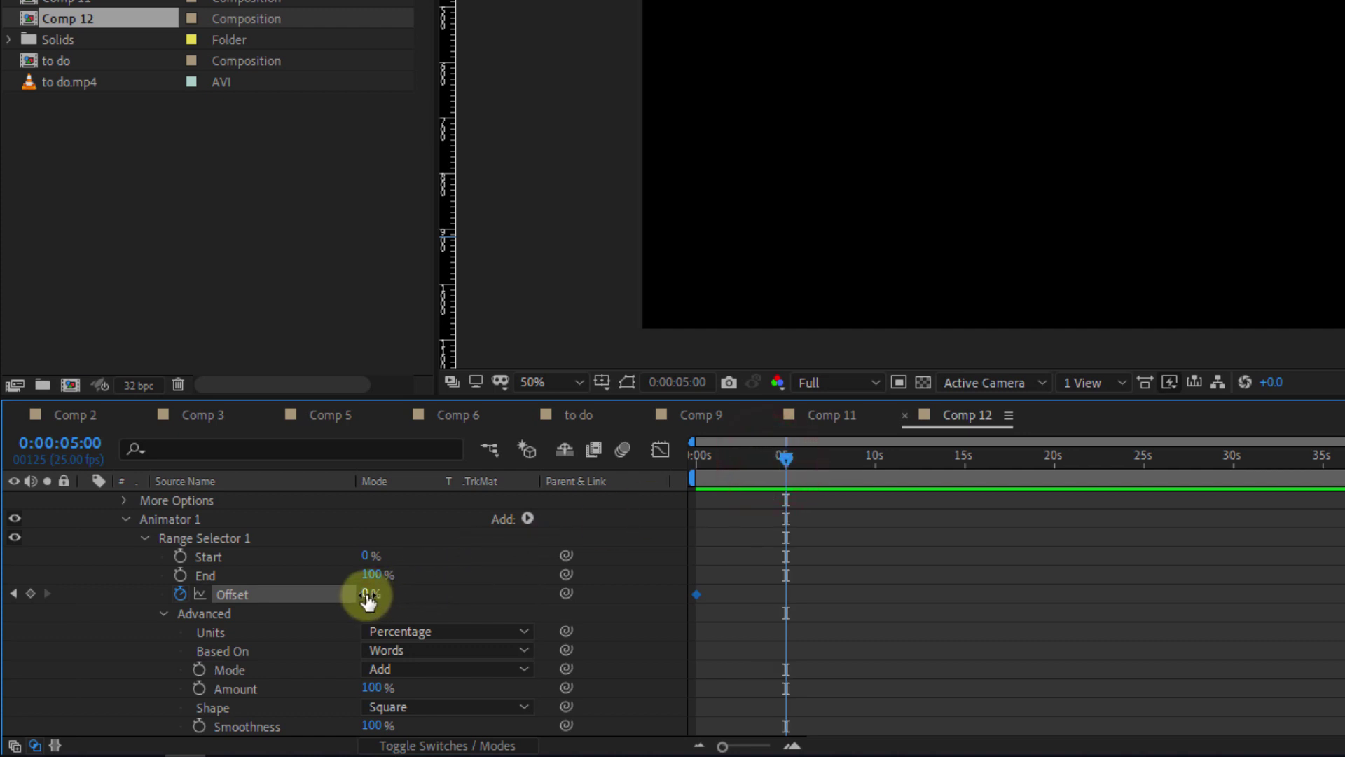
{"action": "left_click_drag", "start_coordinate": [368, 594], "coordinate": [424, 596]}
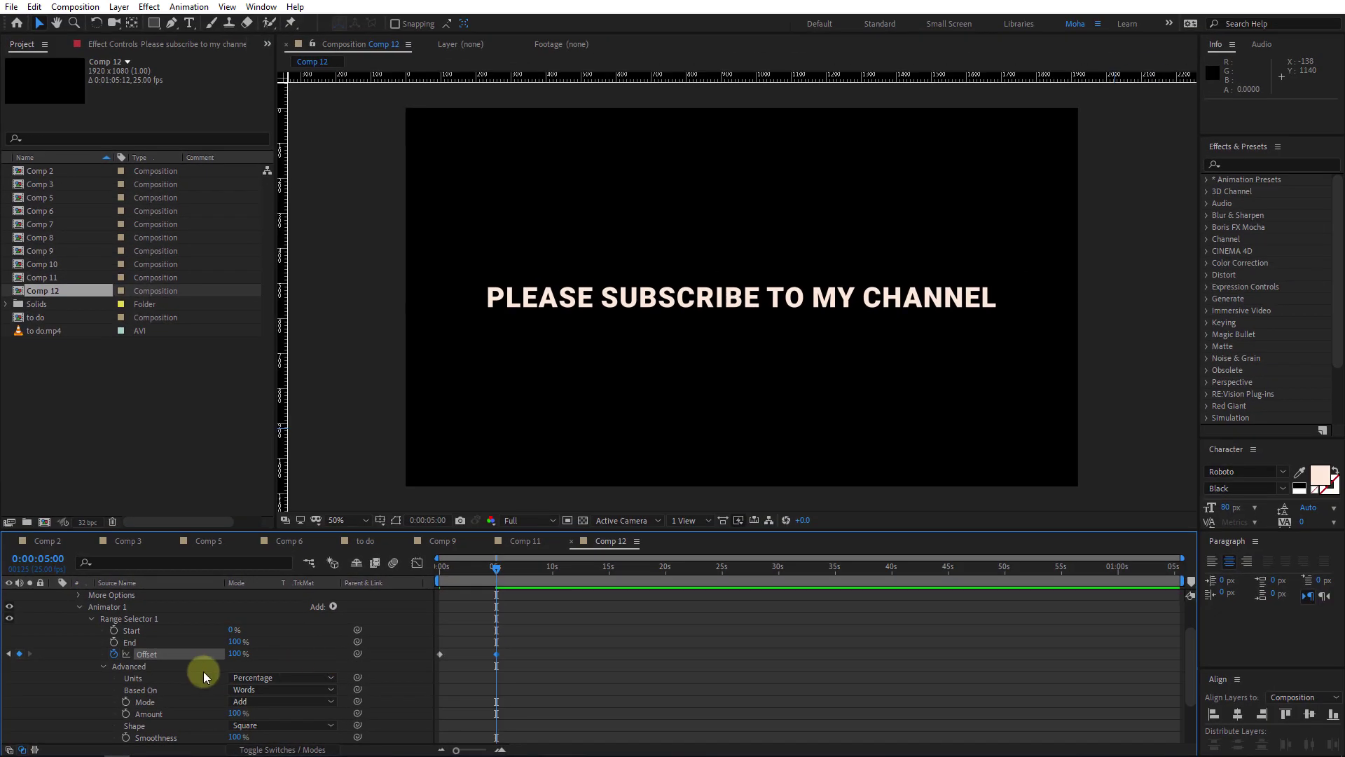
{"action": "key", "text": "space"}
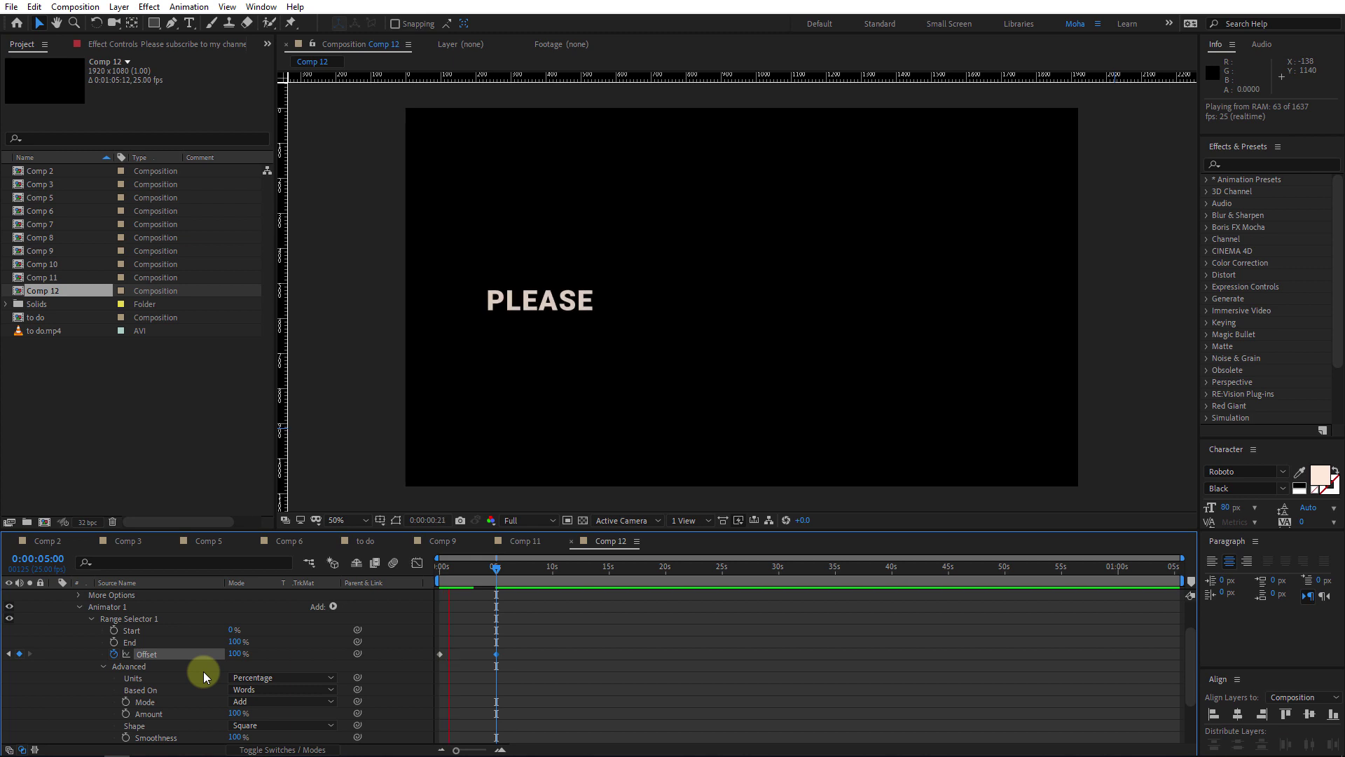
{"action": "left_click", "coordinate": [496, 653]}
{"action": "key", "text": "space"}
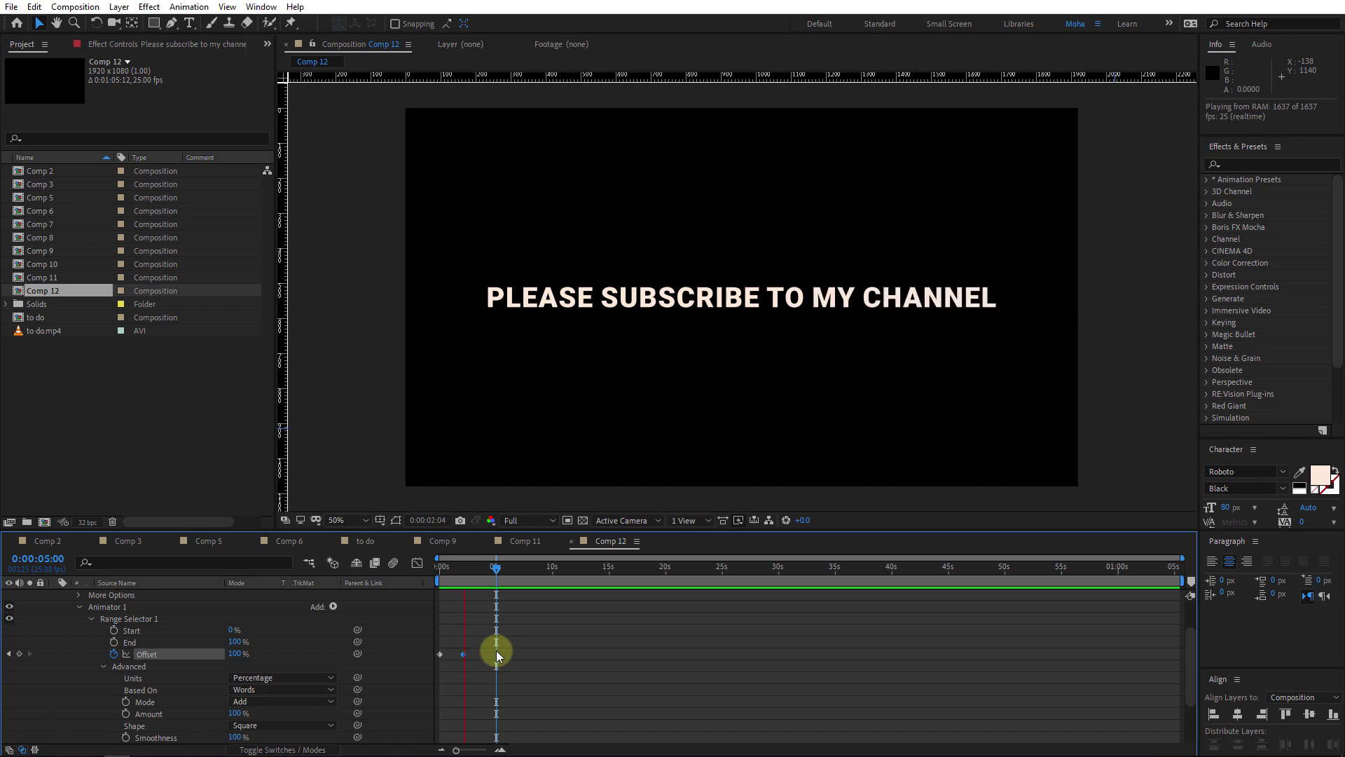
{"action": "mouse_move", "coordinate": [790, 568]}
{"action": "left_mouse_down"}
{"action": "mouse_move", "coordinate": [977, 569]}
{"action": "mouse_move", "coordinate": [909, 569]}
{"action": "mouse_move", "coordinate": [923, 569]}
{"action": "left_mouse_up"}
Create a new composition, Comp 13, with the default settings
{"action": "right_click", "coordinate": [217, 414]}
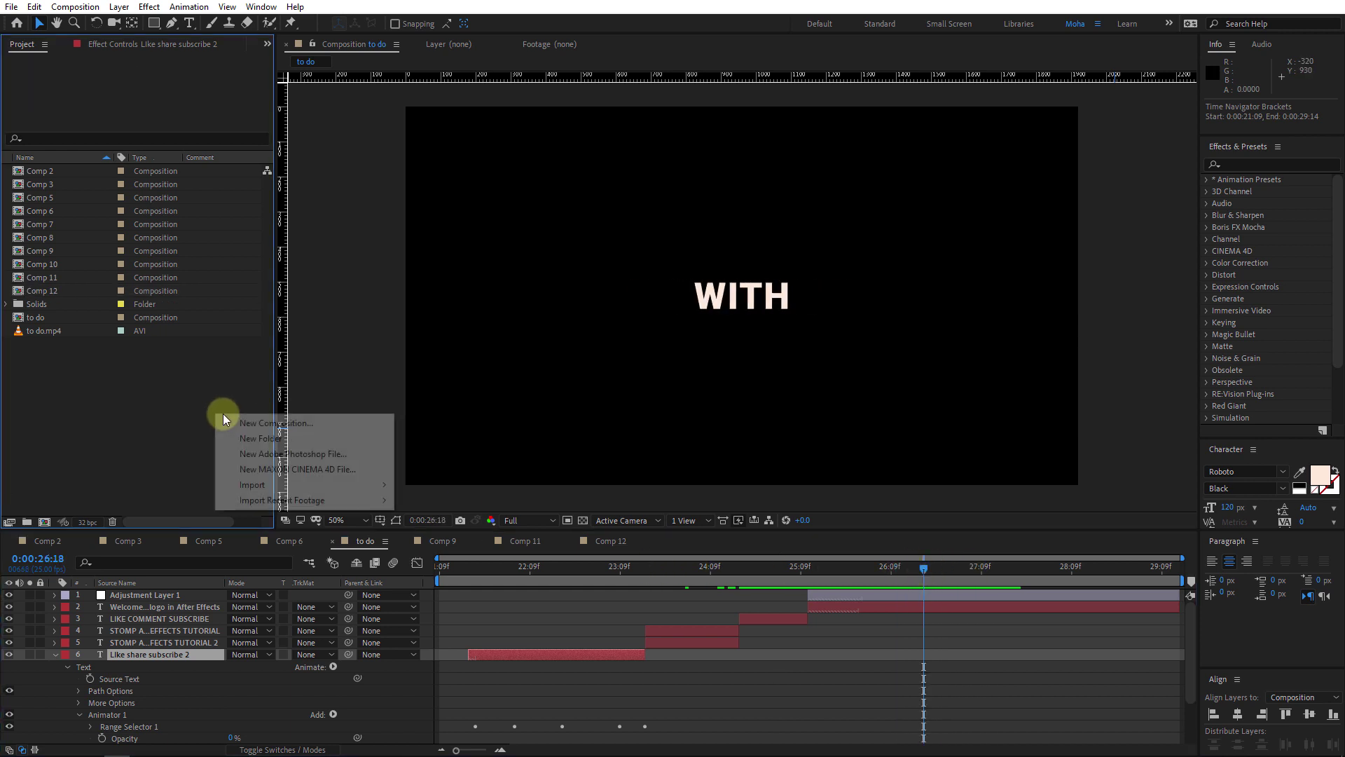
{"action": "left_click", "coordinate": [76, 7]}
{"action": "left_click", "coordinate": [137, 17]}
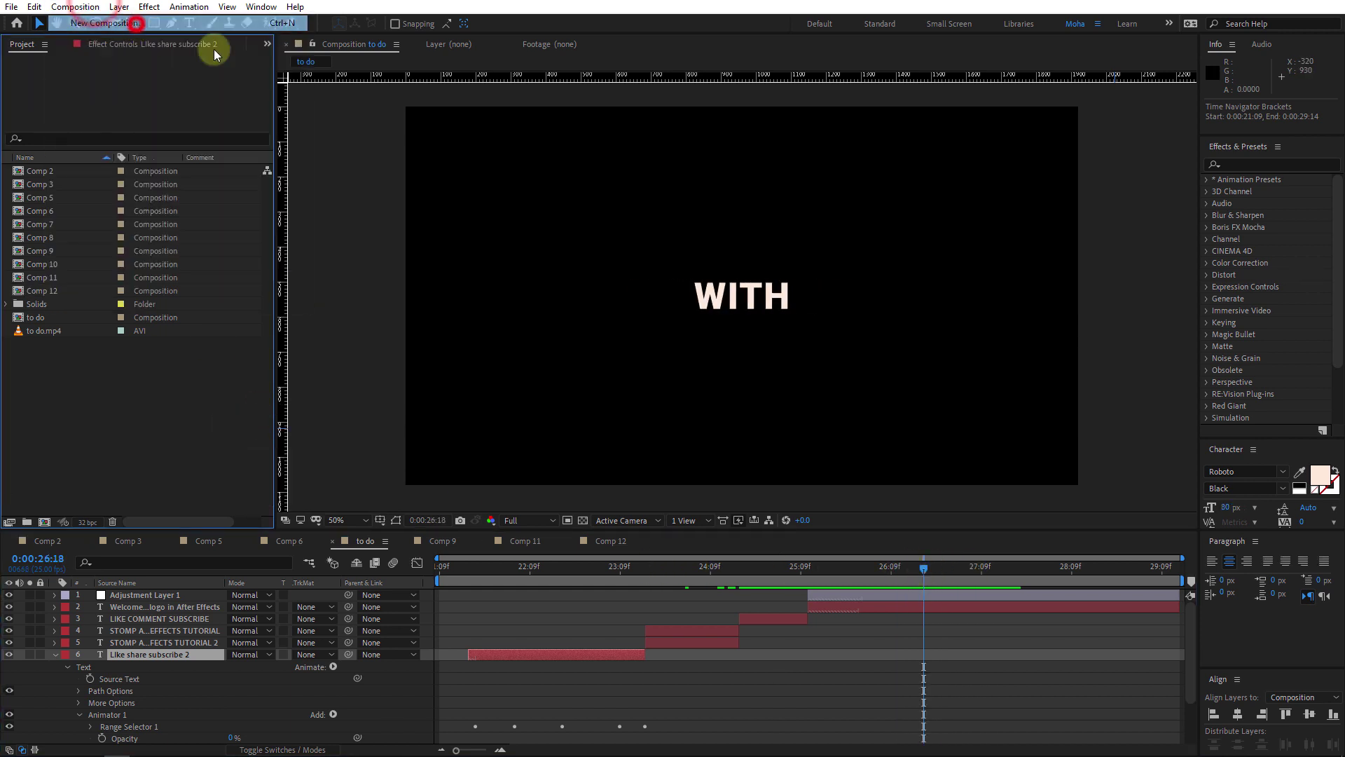
{"action": "left_click", "coordinate": [721, 532]}
{"action": "left_click", "coordinate": [344, 648]}
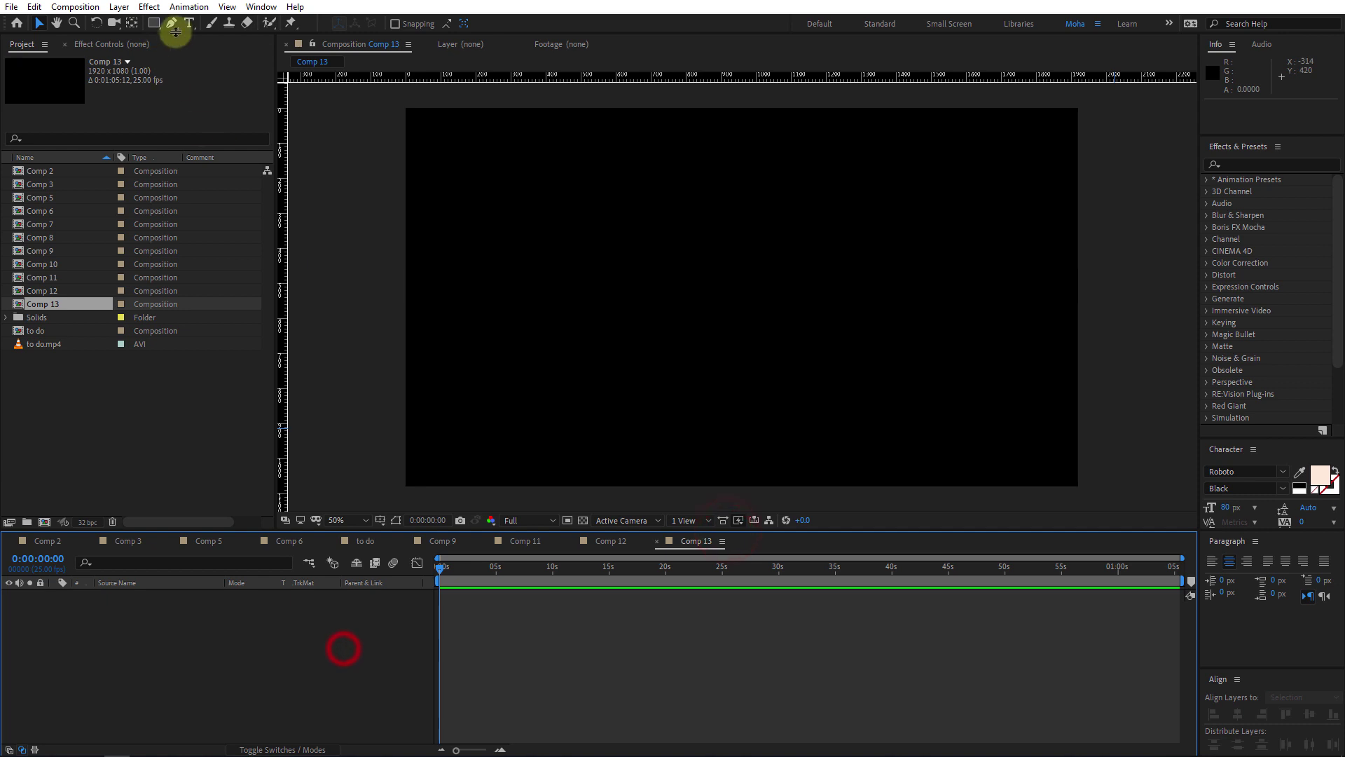
Add a text layer and type the sentence through 'this will make me happ', fixing a typo
{"action": "left_click", "coordinate": [488, 296]}
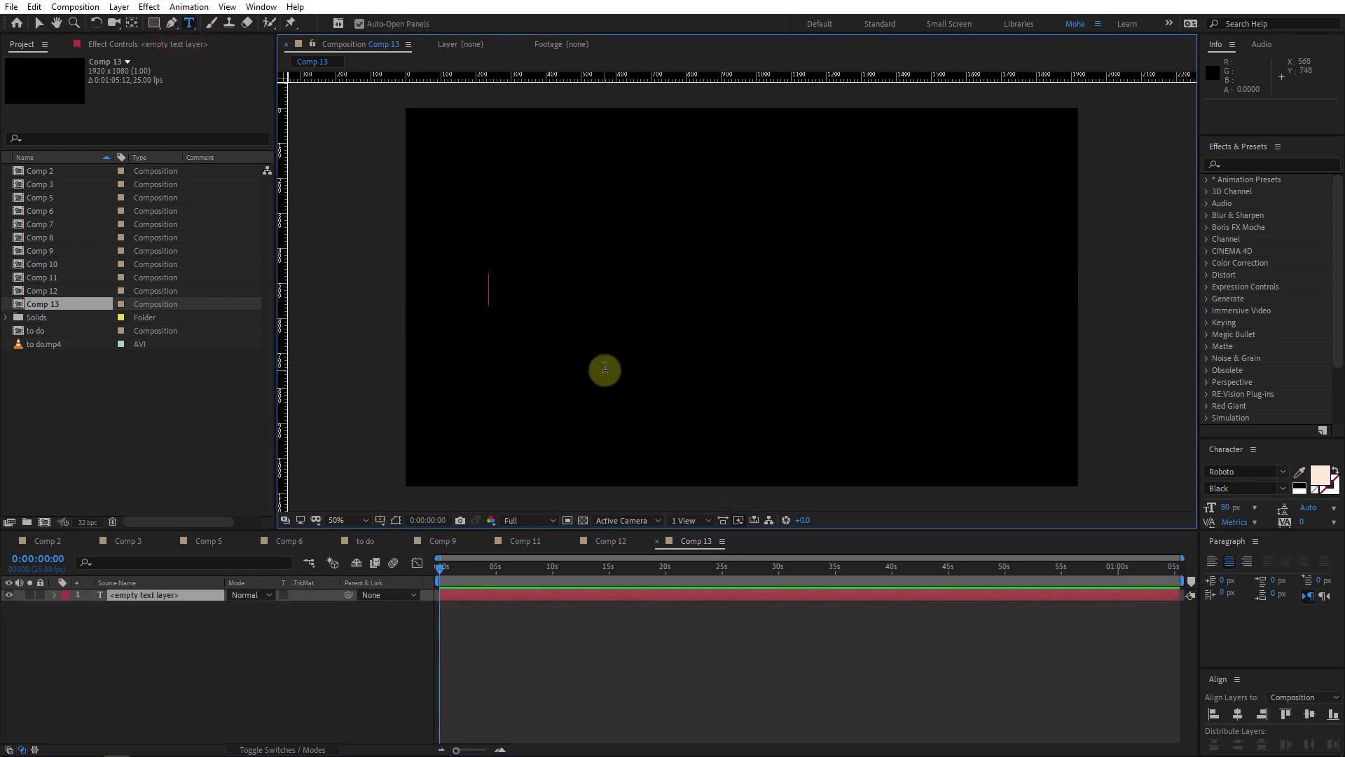
{"action": "type", "text": "This"}
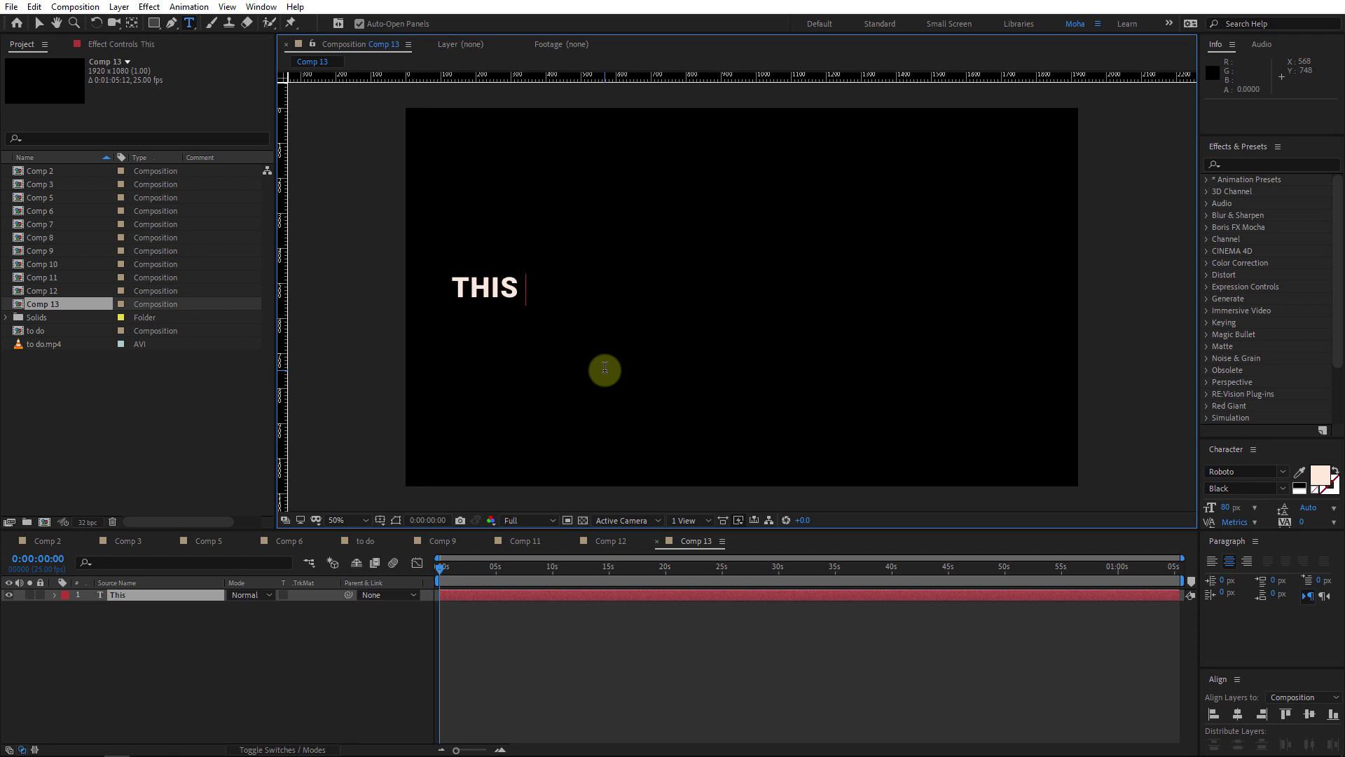
{"action": "type", "text": " is my"}
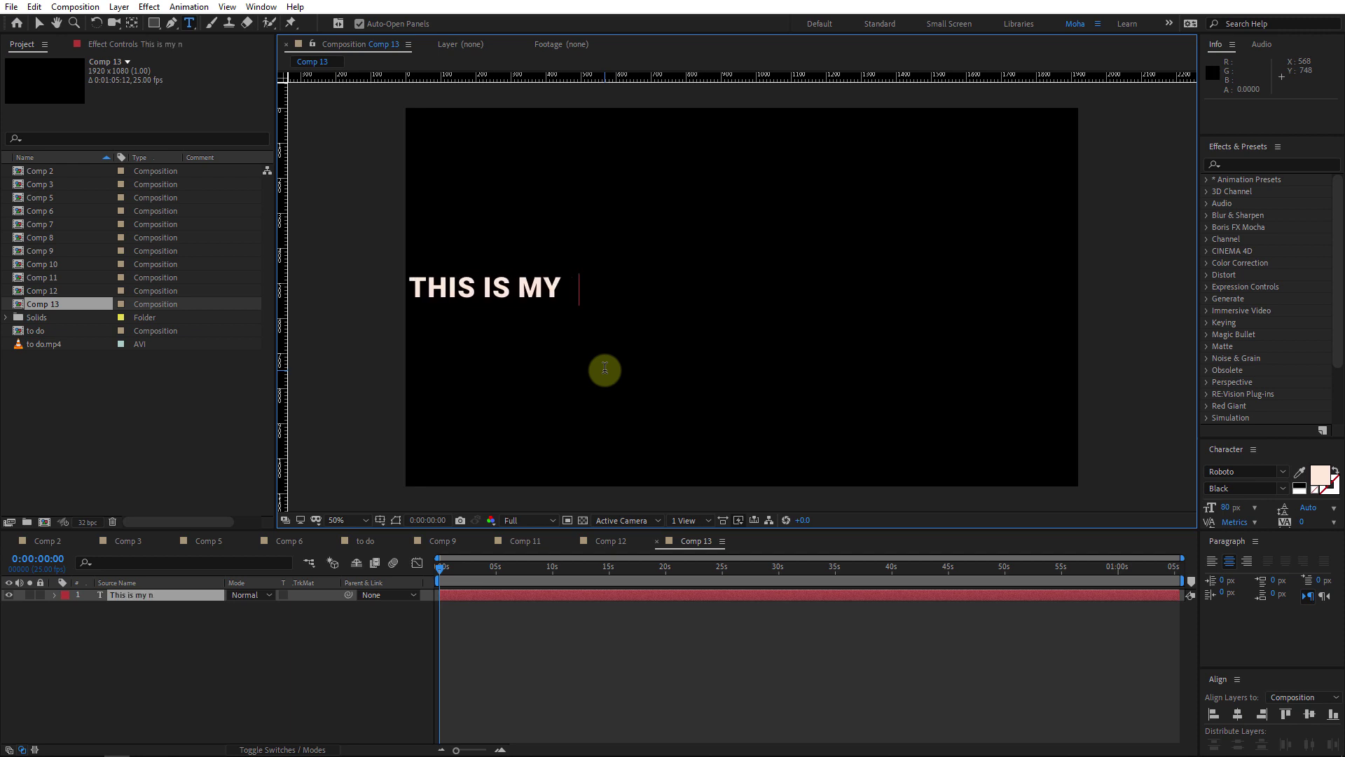
{"action": "type", "text": " new text "}
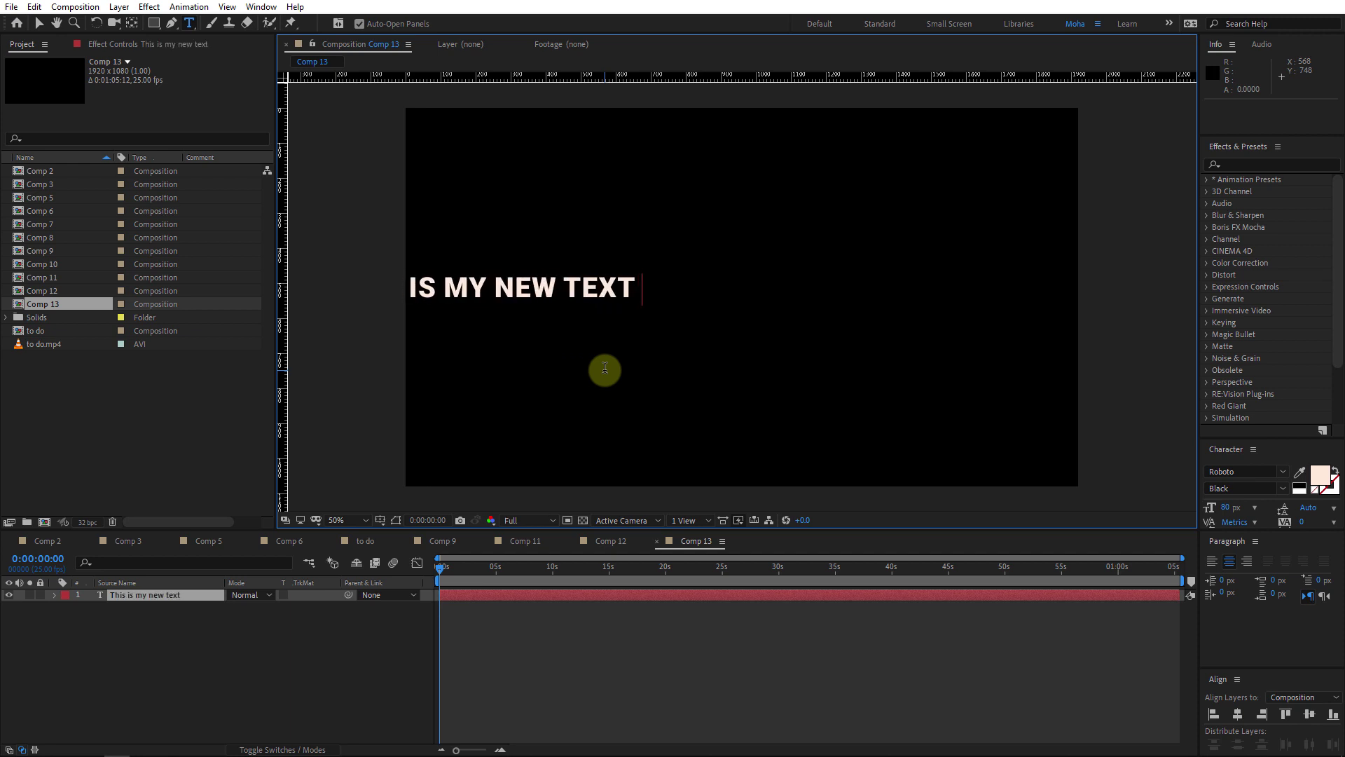
{"action": "type", "text": "and i hope"}
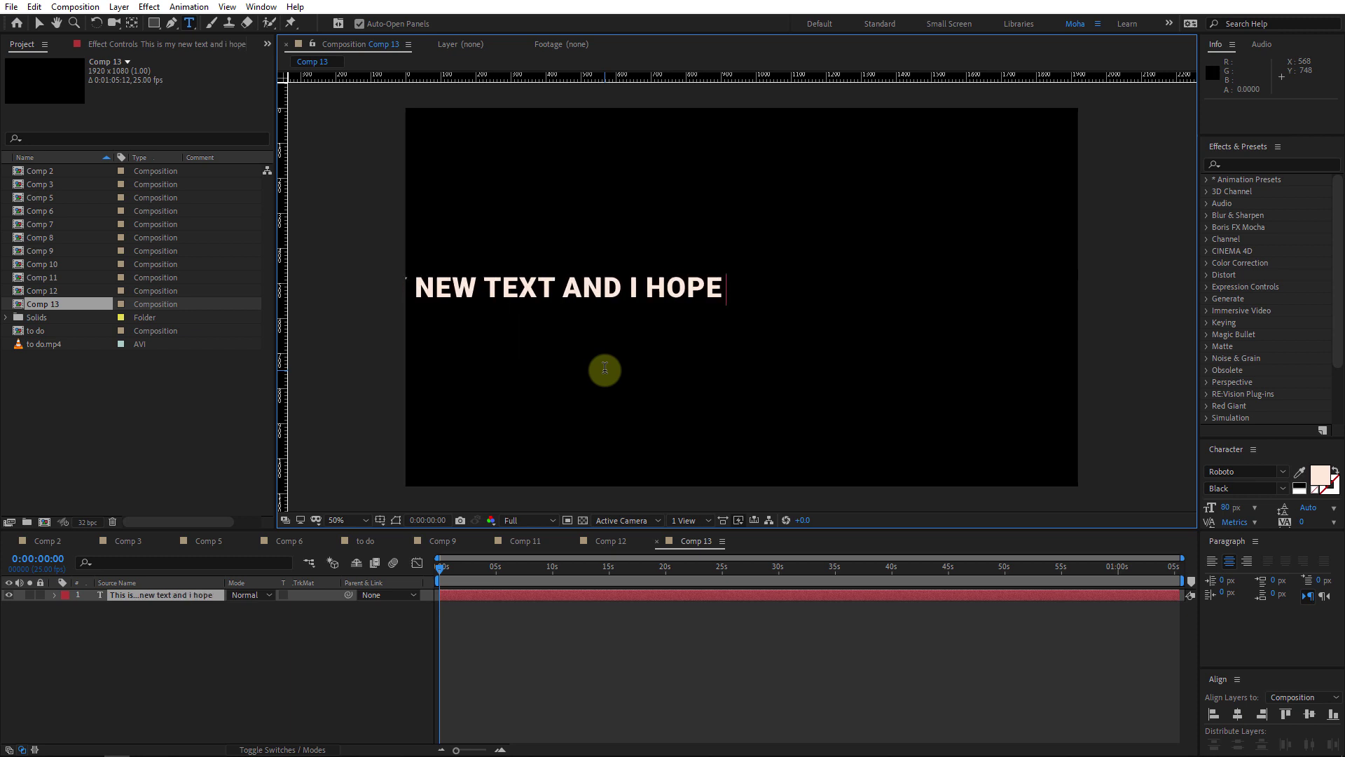
{"action": "type", "text": " you can "}
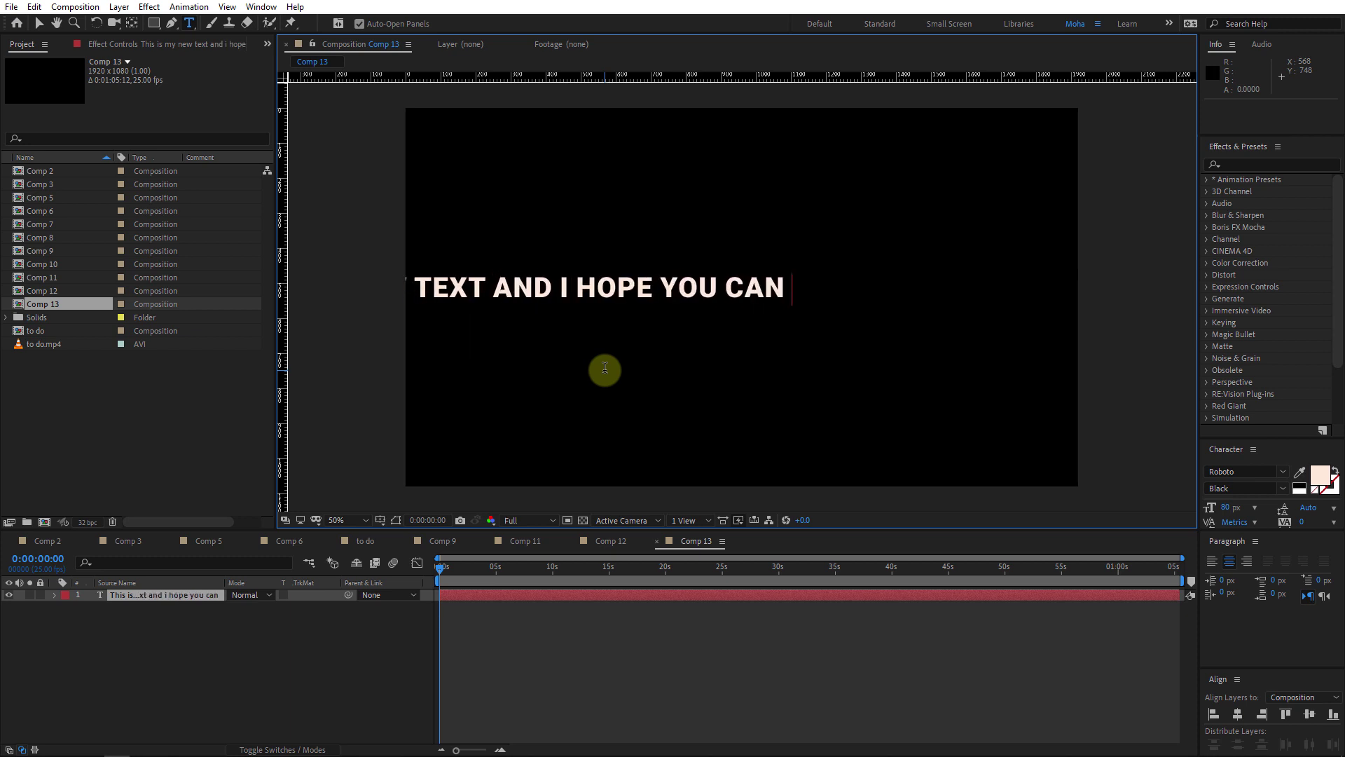
{"action": "type", "text": "comment "}
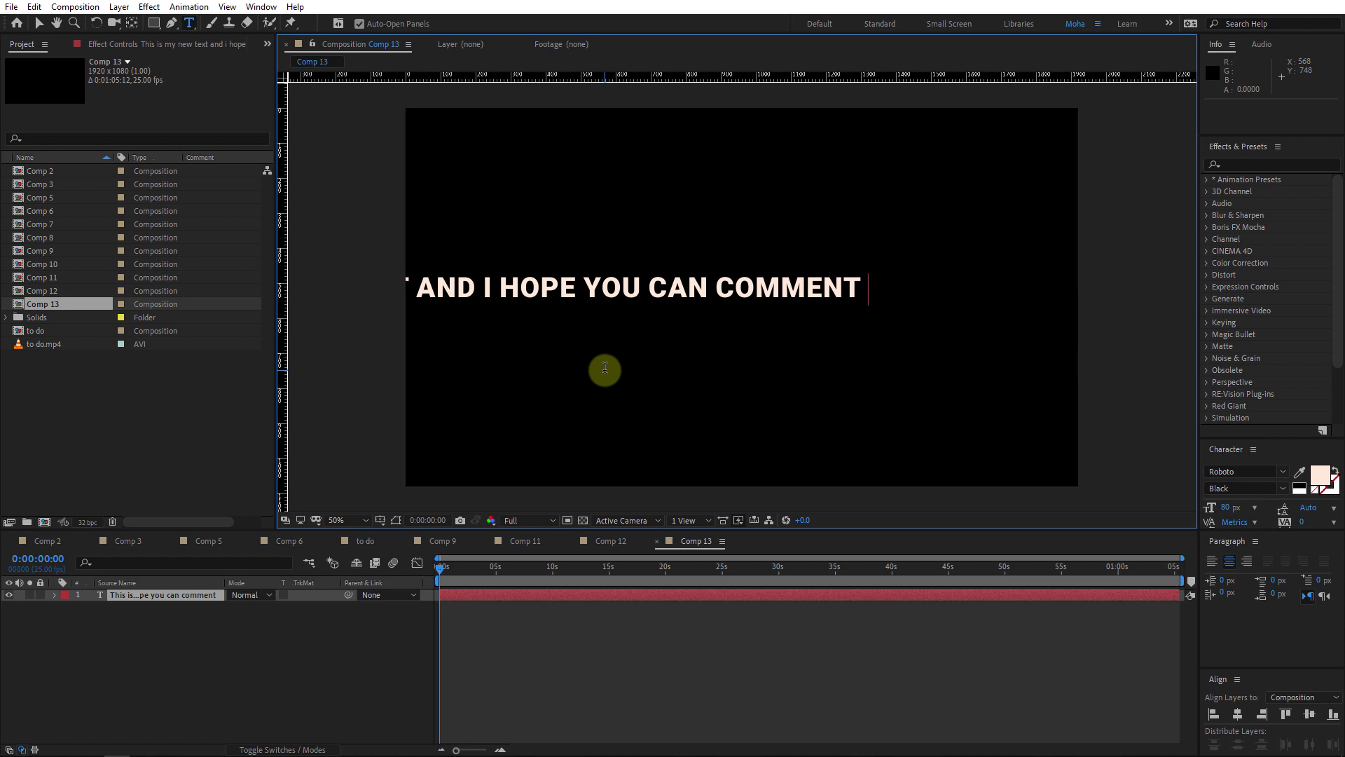
{"action": "type", "text": "on m"}
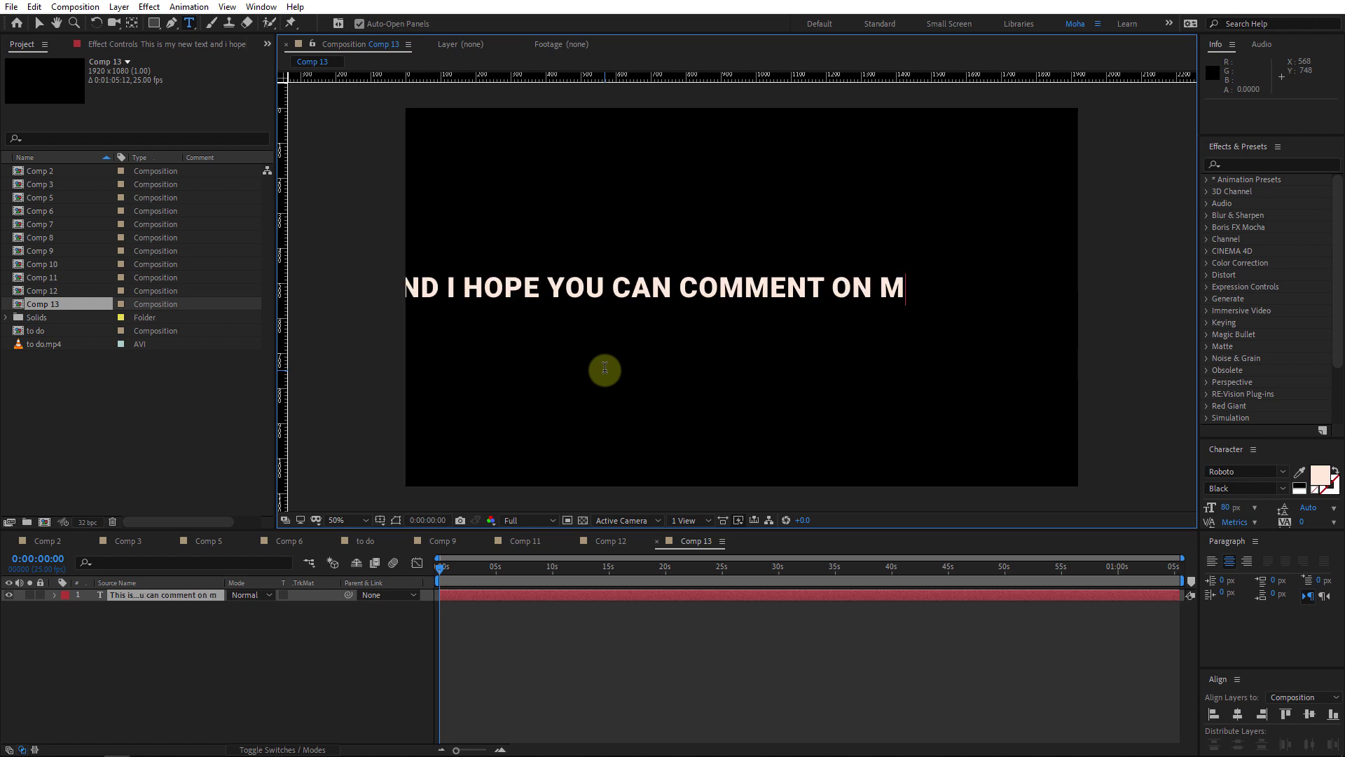
{"action": "type", "text": "y video"}
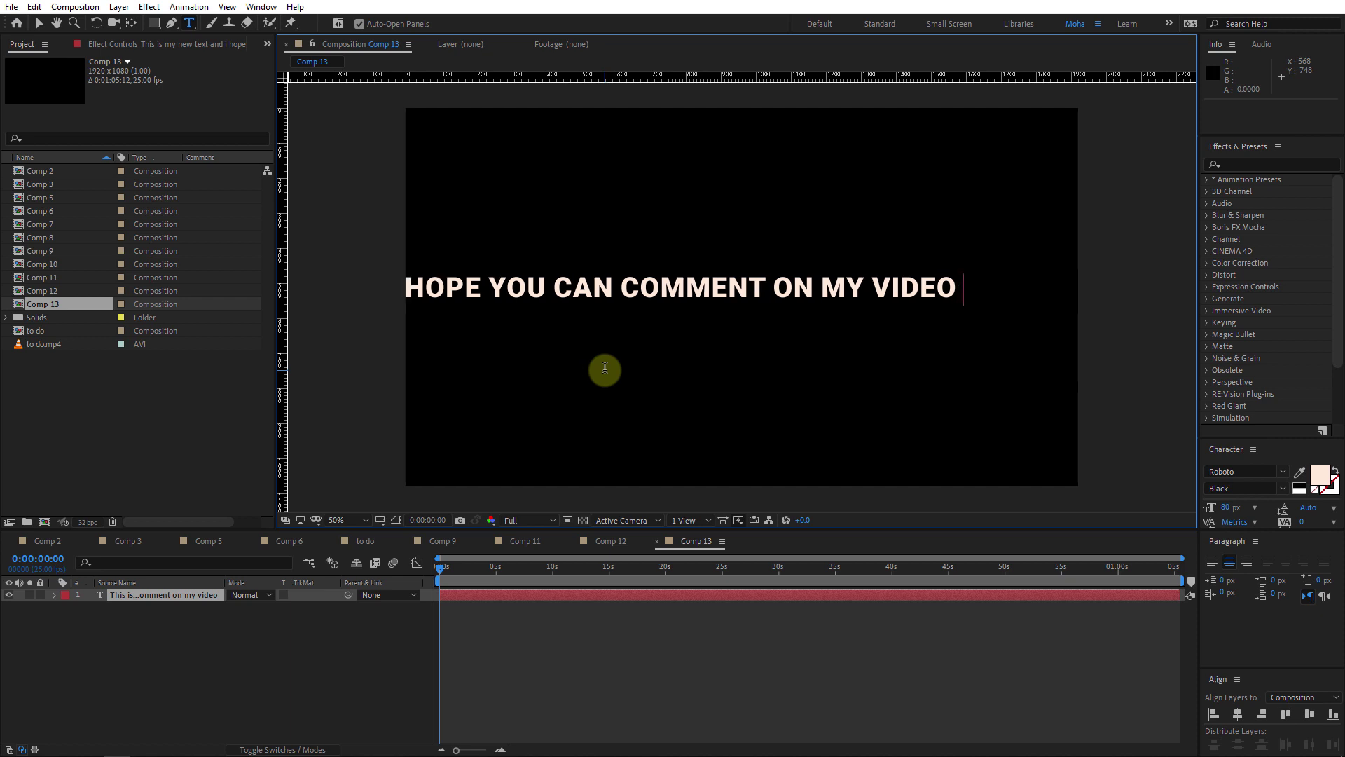
{"action": "type", "text": " this will"}
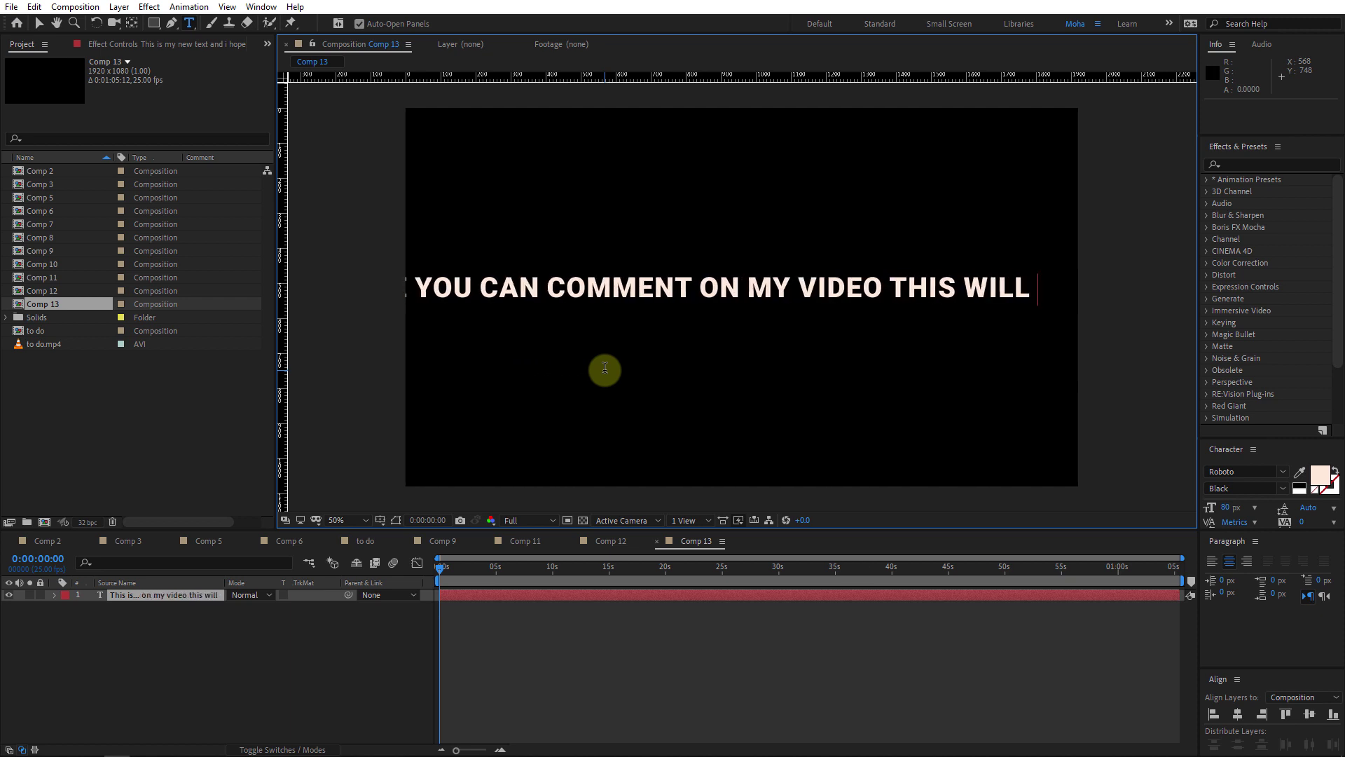
{"action": "type", "text": " mna"}
{"action": "key", "text": "BackSpace"}
{"action": "key", "text": "BackSpace"}
{"action": "type", "text": "ake"}
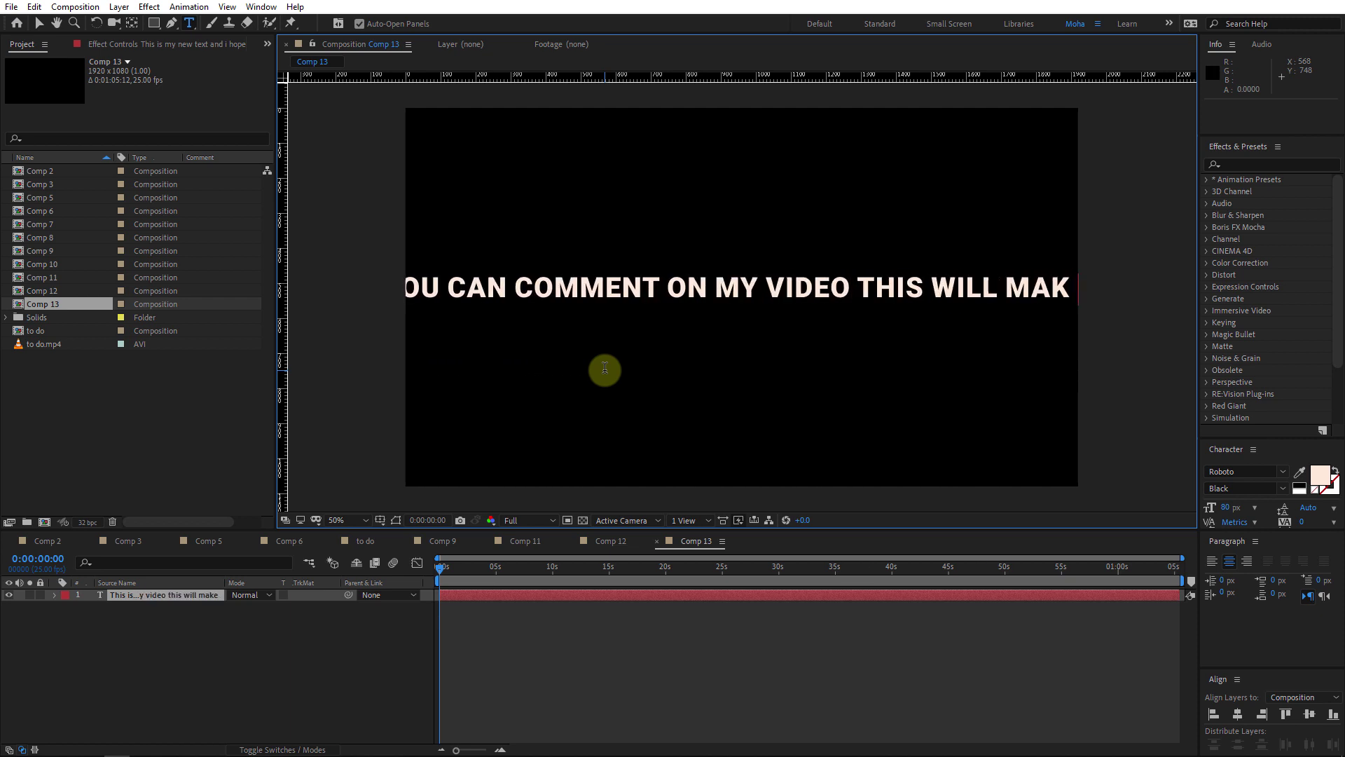
{"action": "type", "text": " me happu"}
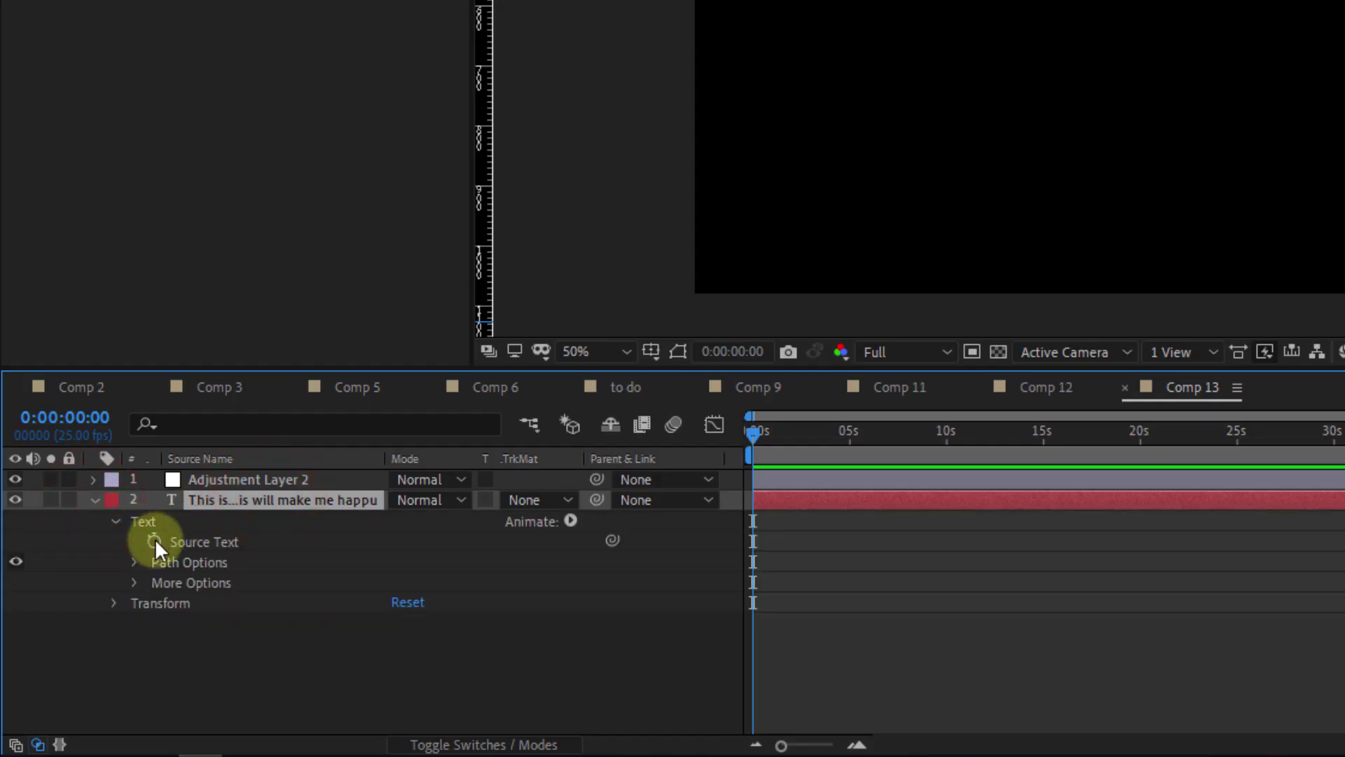
Add a Source Text expression and paste the split(" ")/Math.floor(Slider) word-picking code
{"action": "key", "text": "alt"}
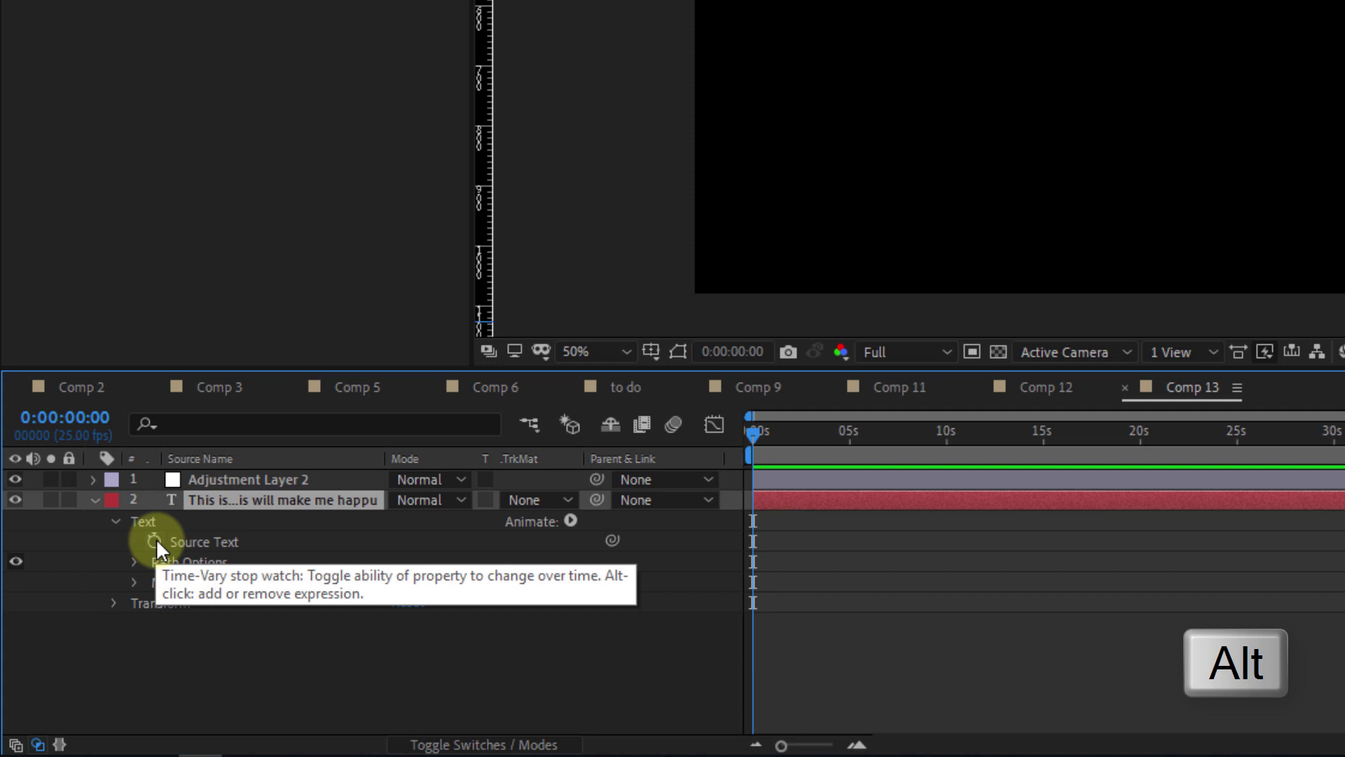
{"action": "left_click", "coordinate": [154, 539], "text": "alt"}
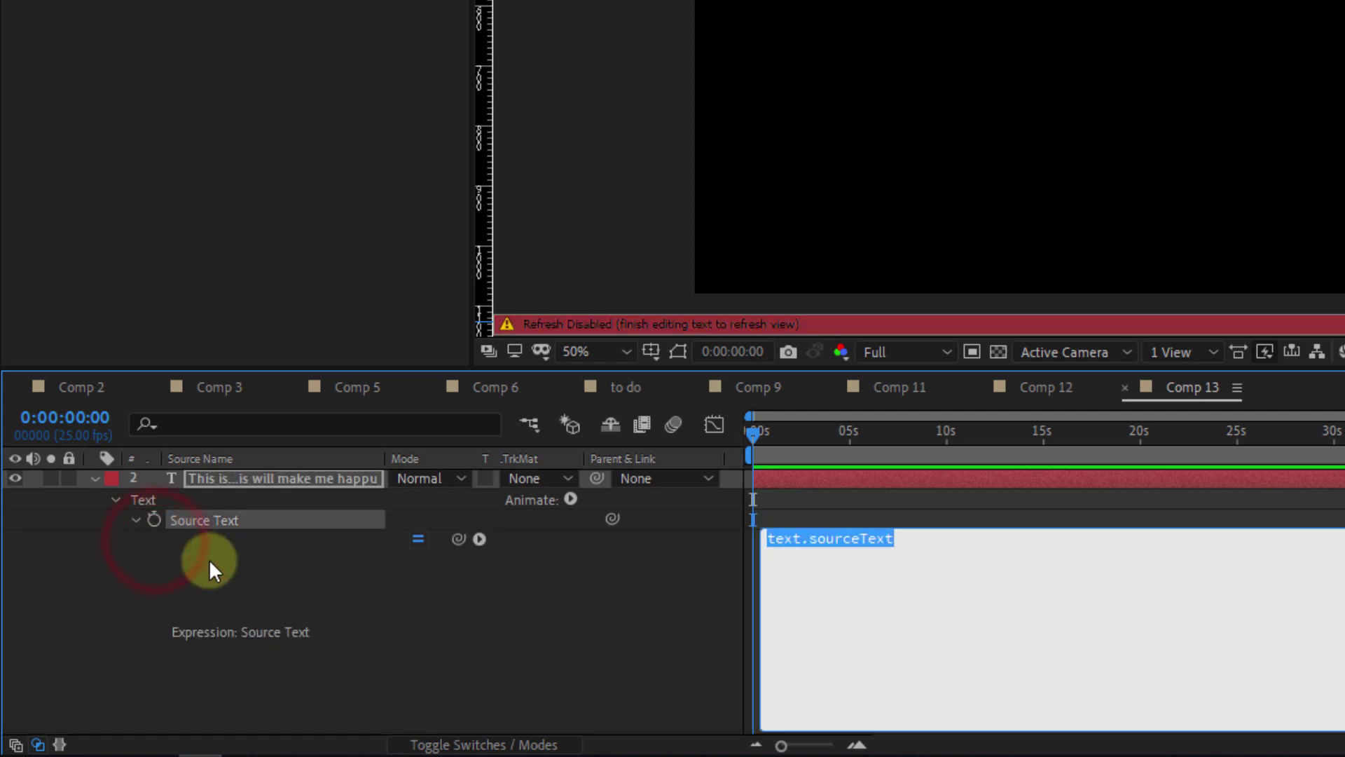
{"action": "type", "text": "t = value.split(\" \"); i = Math.floor(Slider)-1; if (i<0) i = 0; if (i>=t.length) i = t.length-1; t[i];"}
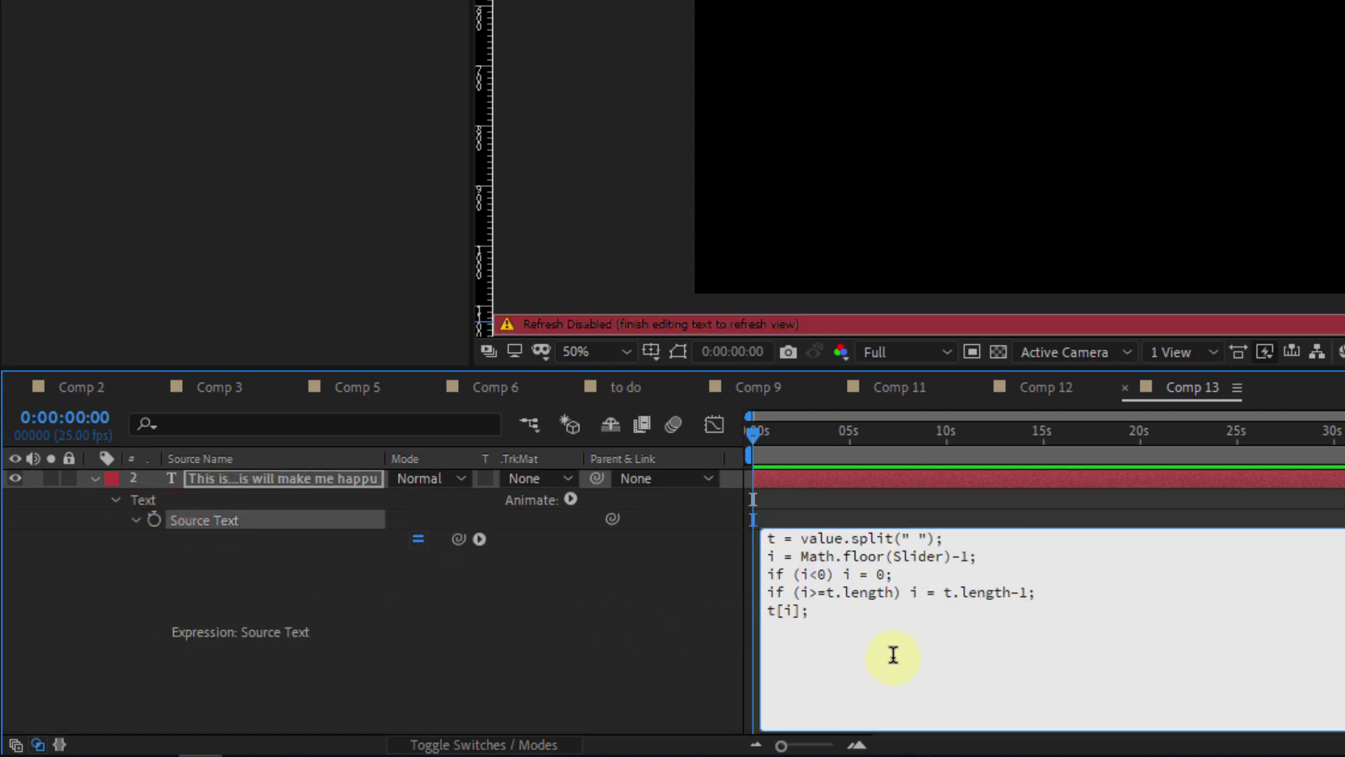
{"action": "left_click", "coordinate": [653, 676]}
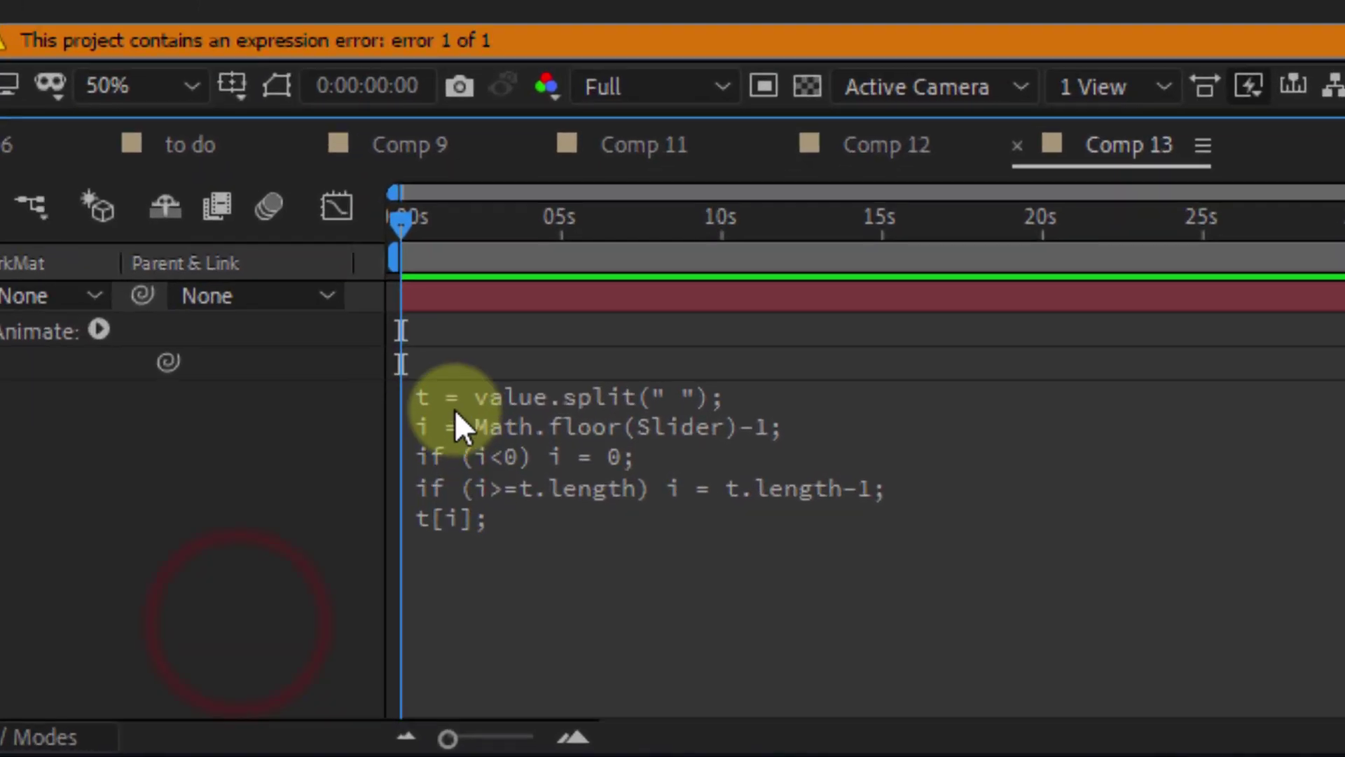
Edit the split separator to a single space between the quotes and commit the expression
{"action": "left_click", "coordinate": [793, 532]}
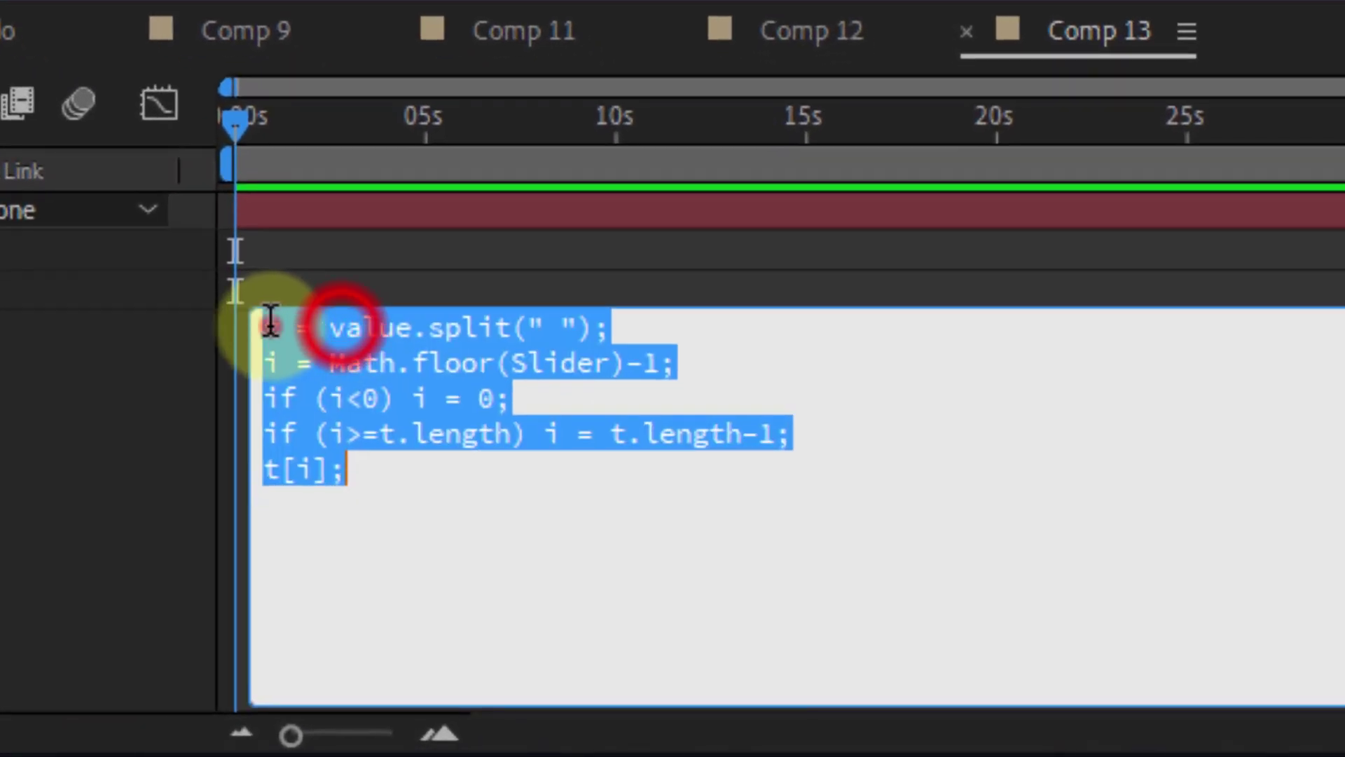
{"action": "left_click_drag", "start_coordinate": [938, 535], "coordinate": [744, 532]}
{"action": "left_click", "coordinate": [561, 327]}
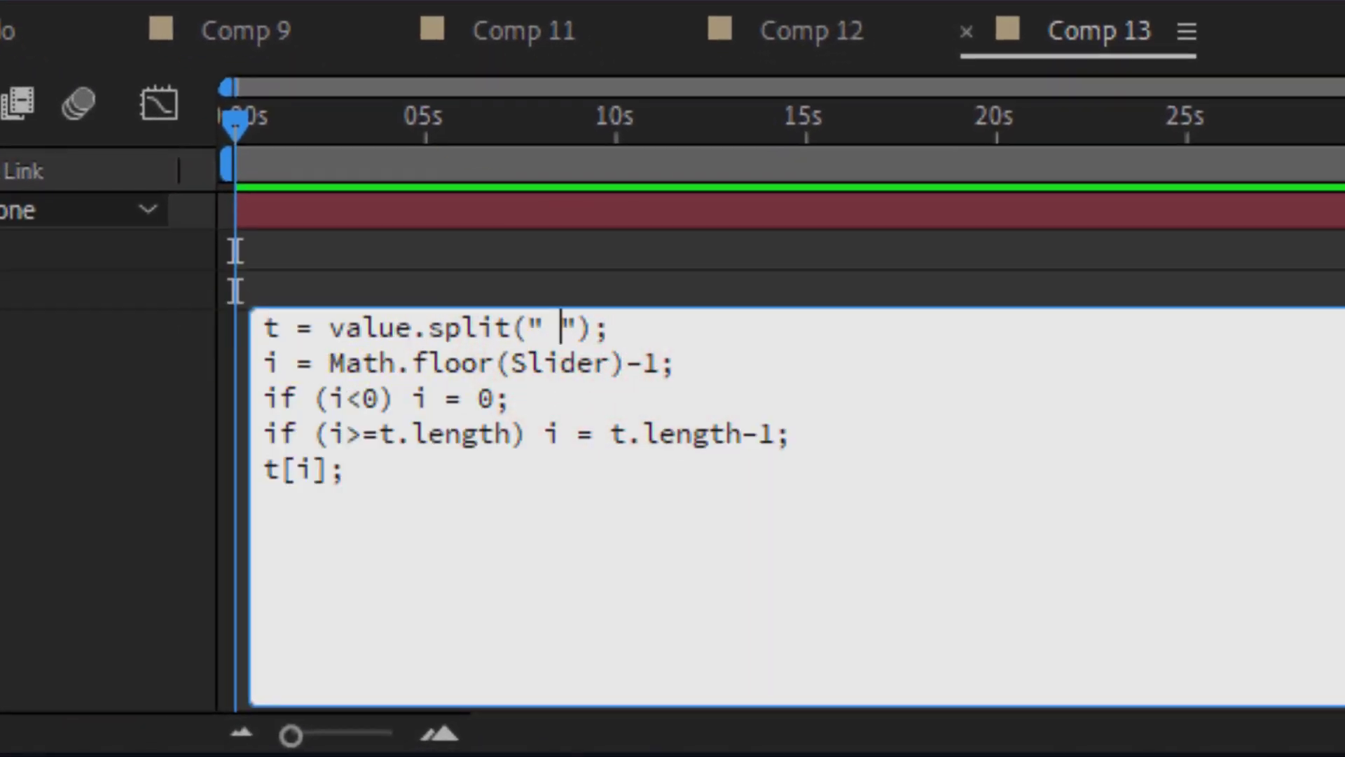
{"action": "left_click_drag", "start_coordinate": [604, 326], "coordinate": [376, 333]}
{"action": "left_click", "coordinate": [542, 328]}
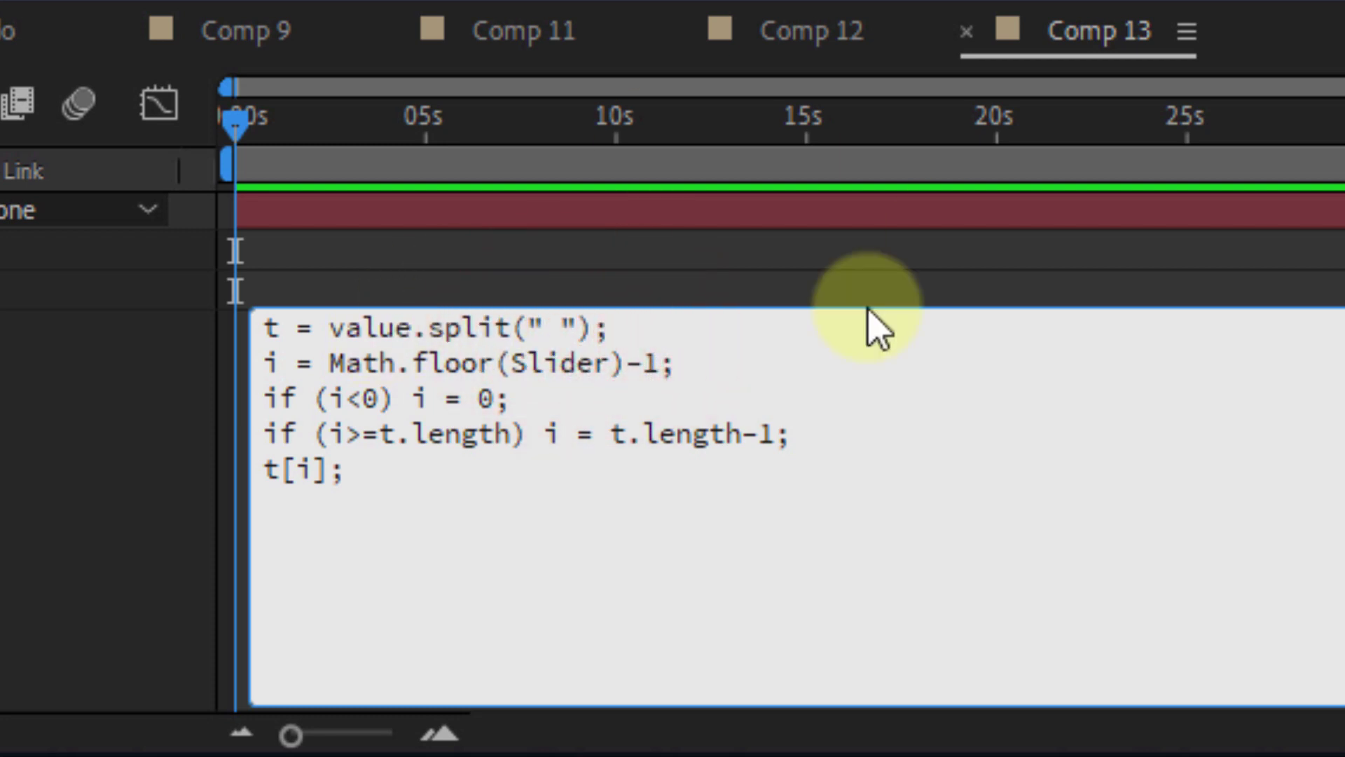
{"action": "left_click", "coordinate": [480, 328]}
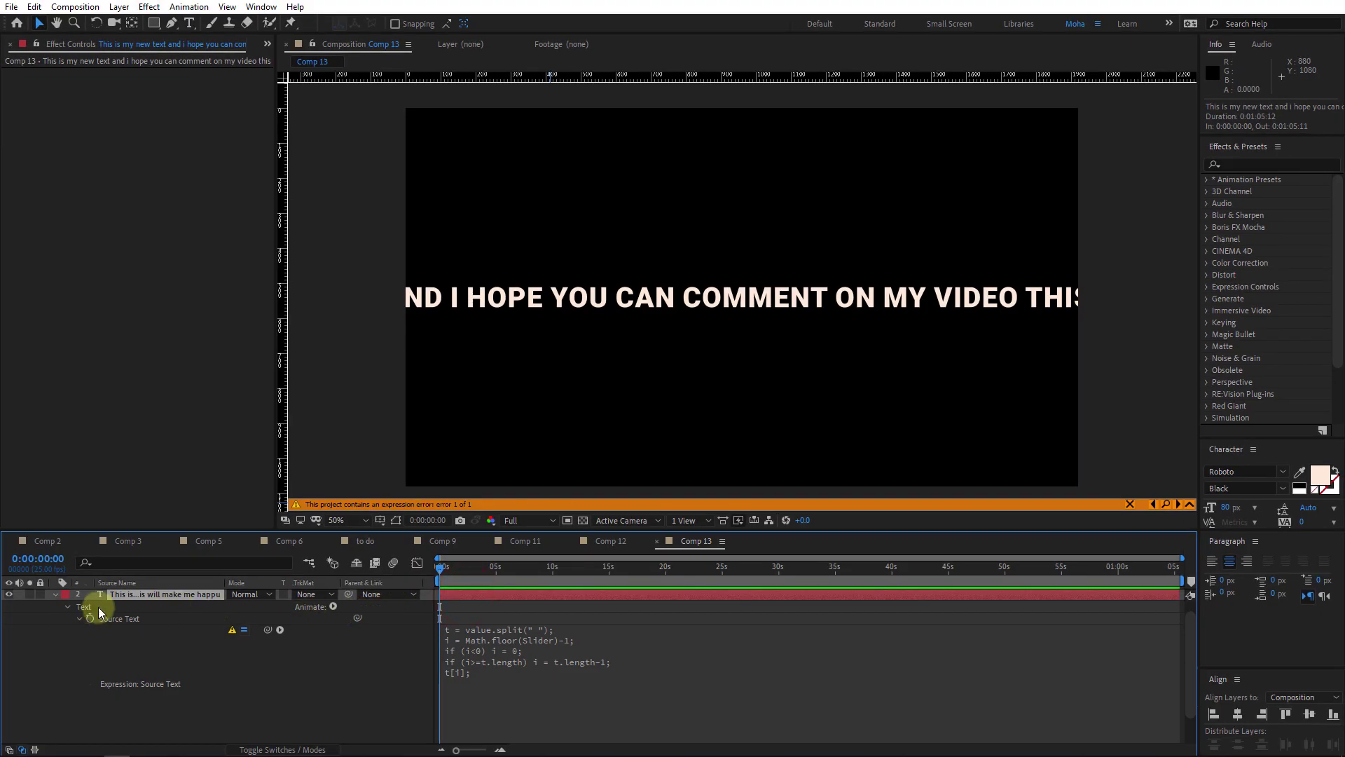
Add Adjustment Layer 3 with an Expression Controls > Slider Control effect
{"action": "right_click", "coordinate": [55, 627]}
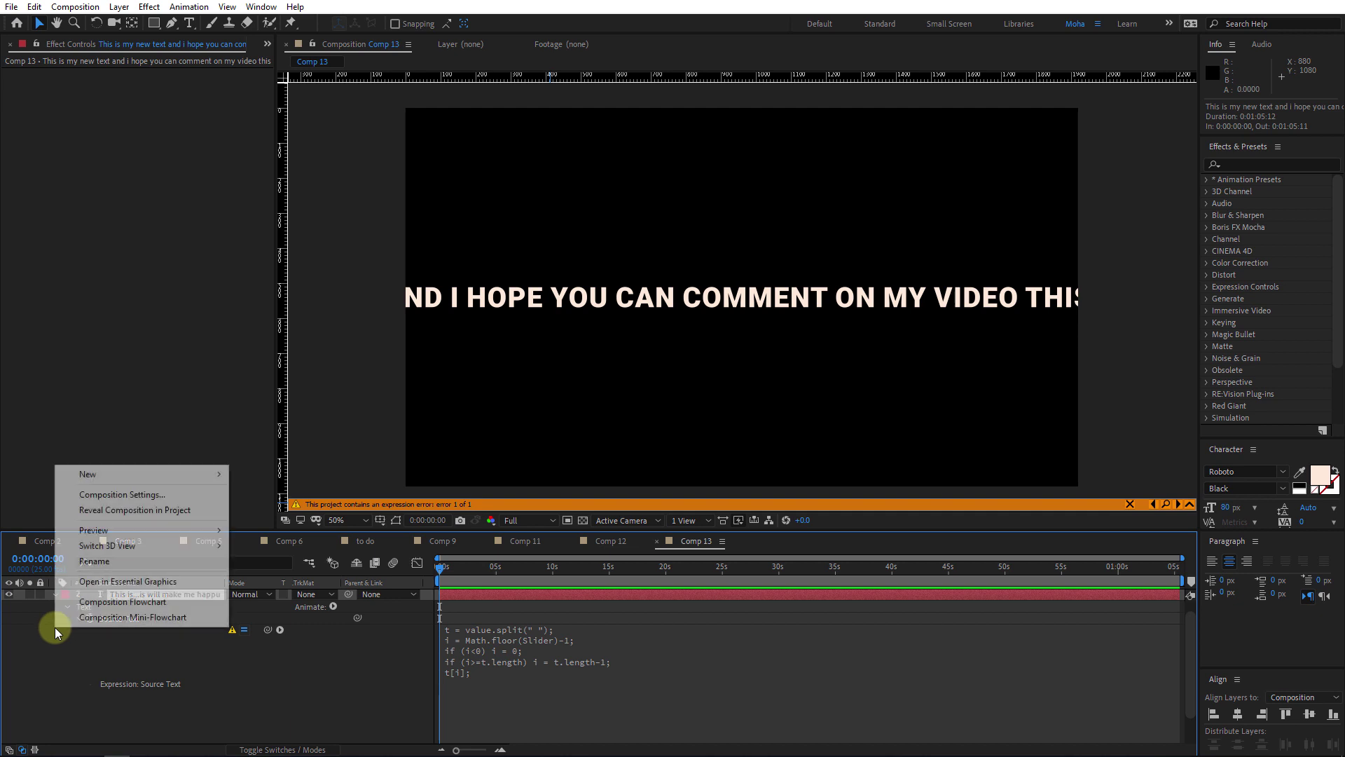
{"action": "left_click", "coordinate": [148, 477]}
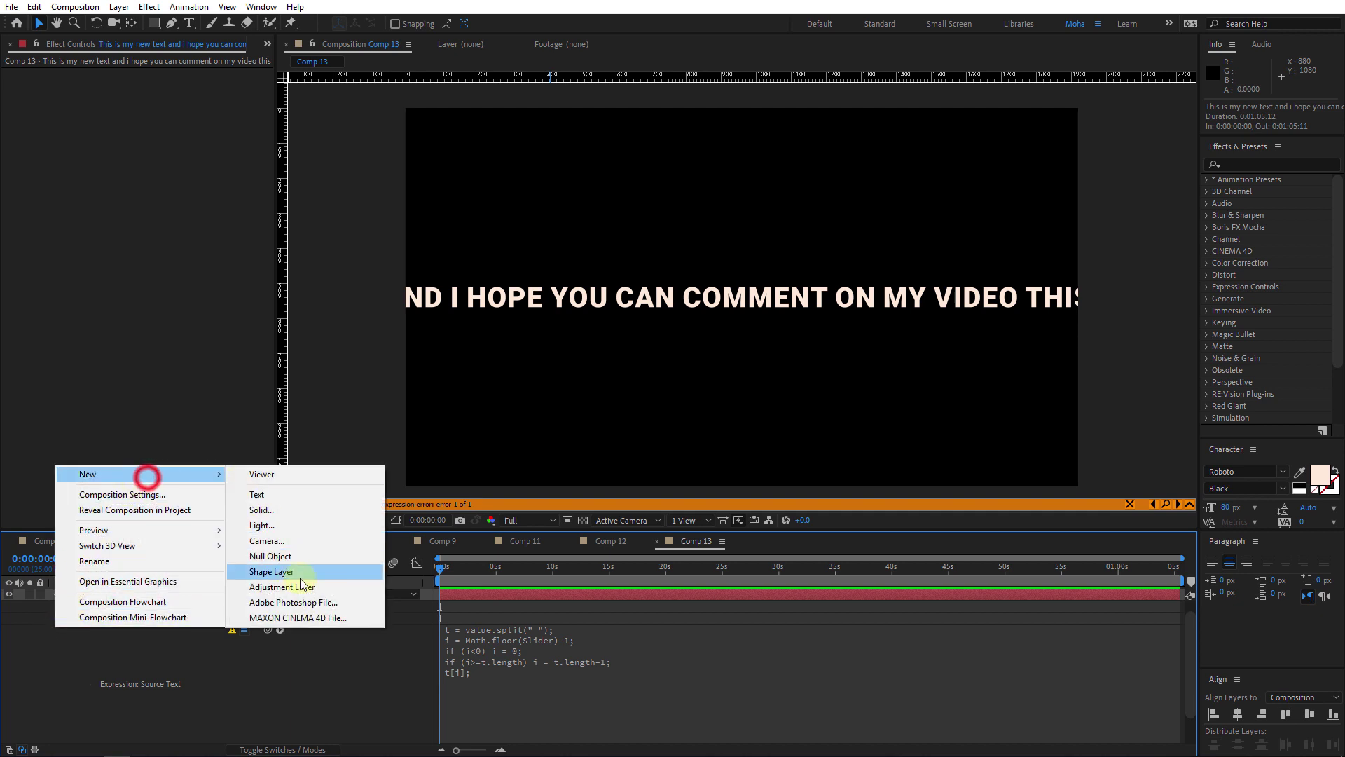
{"action": "left_click", "coordinate": [338, 587]}
{"action": "right_click", "coordinate": [170, 592]}
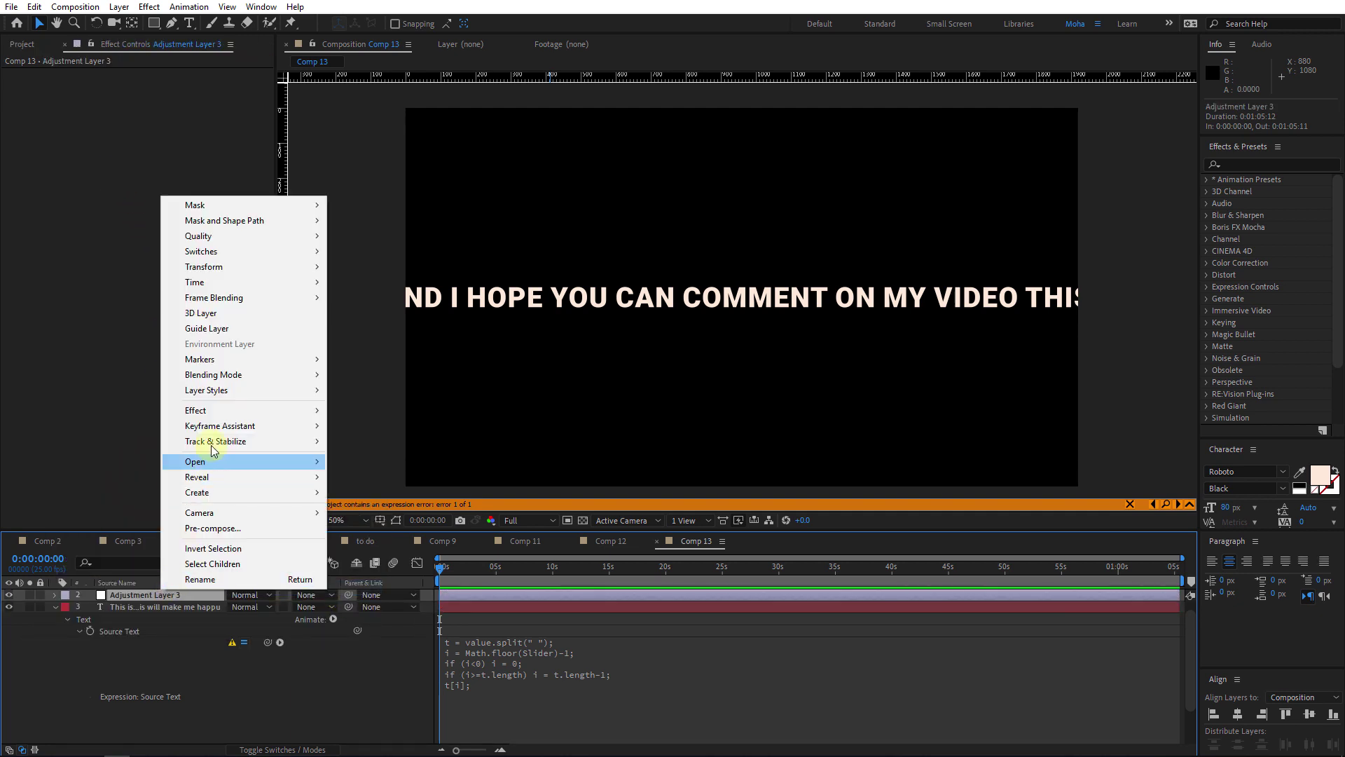
{"action": "mouse_move", "coordinate": [195, 410]}
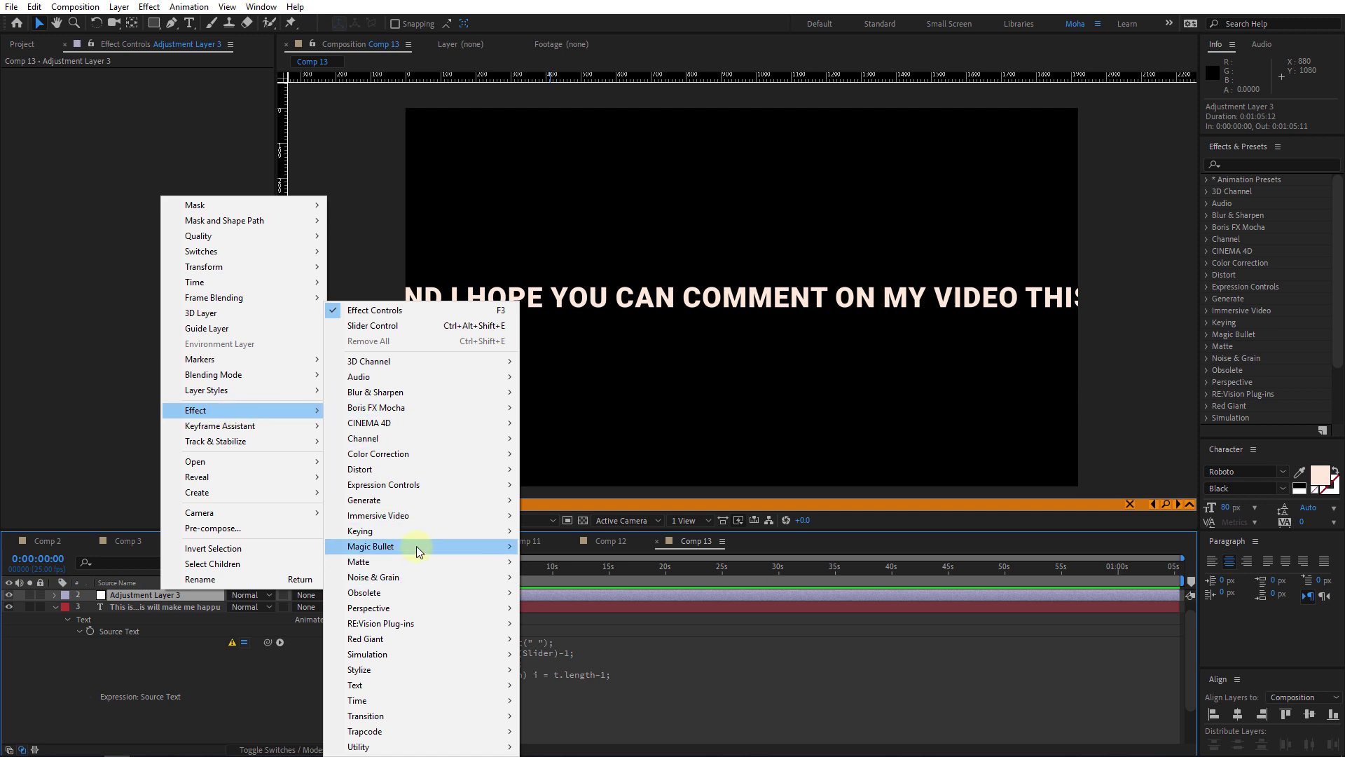
{"action": "left_click", "coordinate": [446, 487]}
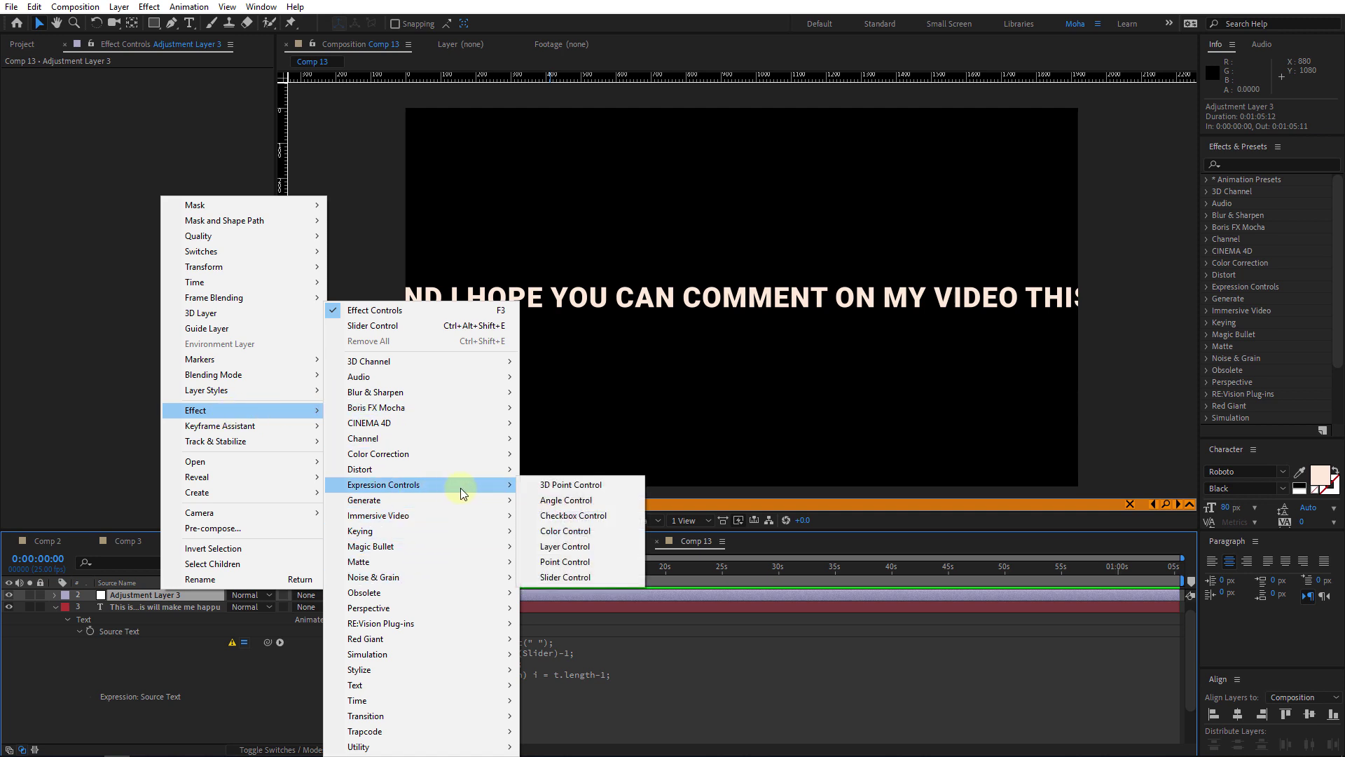
{"action": "left_click", "coordinate": [581, 579]}
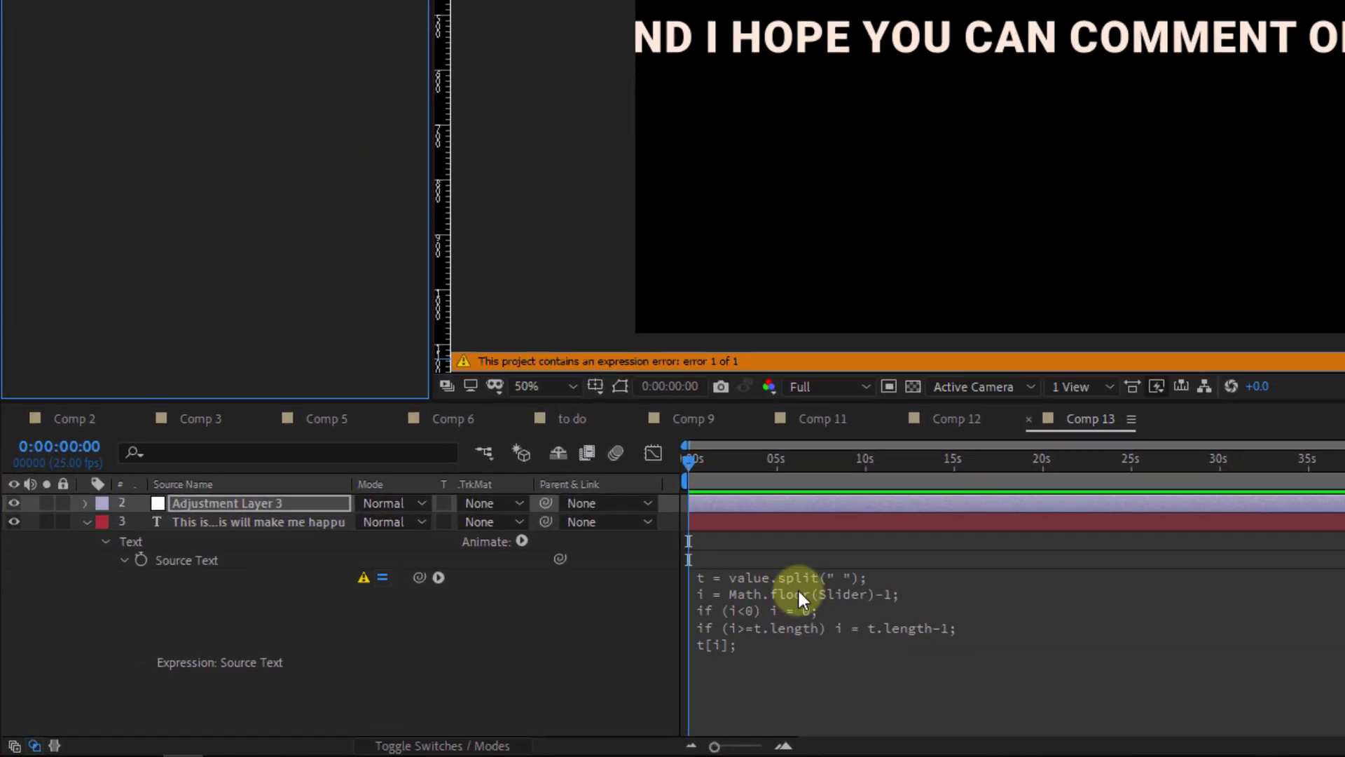
Replace 'Slider' in the expression by pickwhipping it to the adjustment layer's Slider value
{"action": "left_click", "coordinate": [489, 653]}
{"action": "left_click_drag", "start_coordinate": [993, 558], "coordinate": [1049, 563]}
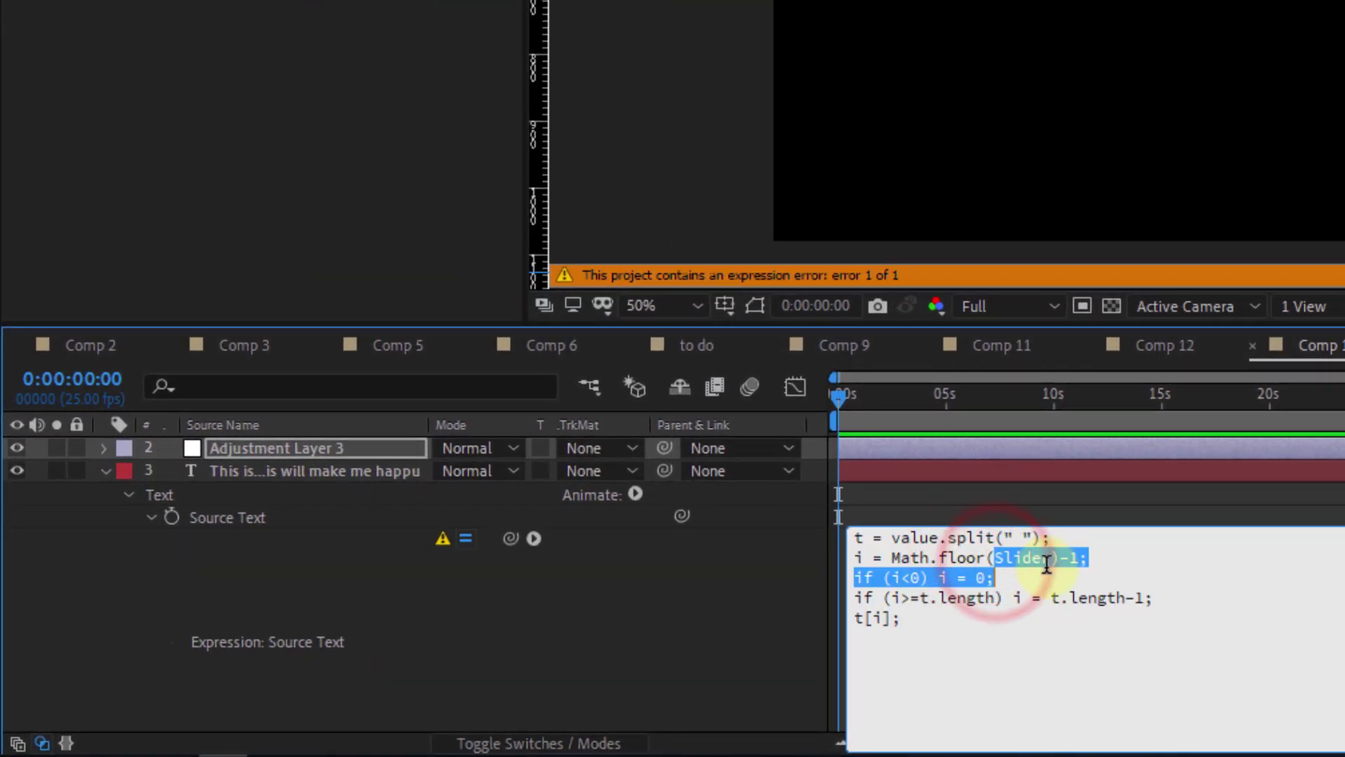
{"action": "mouse_move", "coordinate": [511, 537]}
{"action": "left_mouse_down"}
{"action": "mouse_move", "coordinate": [49, 136]}
{"action": "mouse_move", "coordinate": [66, 84]}
{"action": "left_mouse_up"}
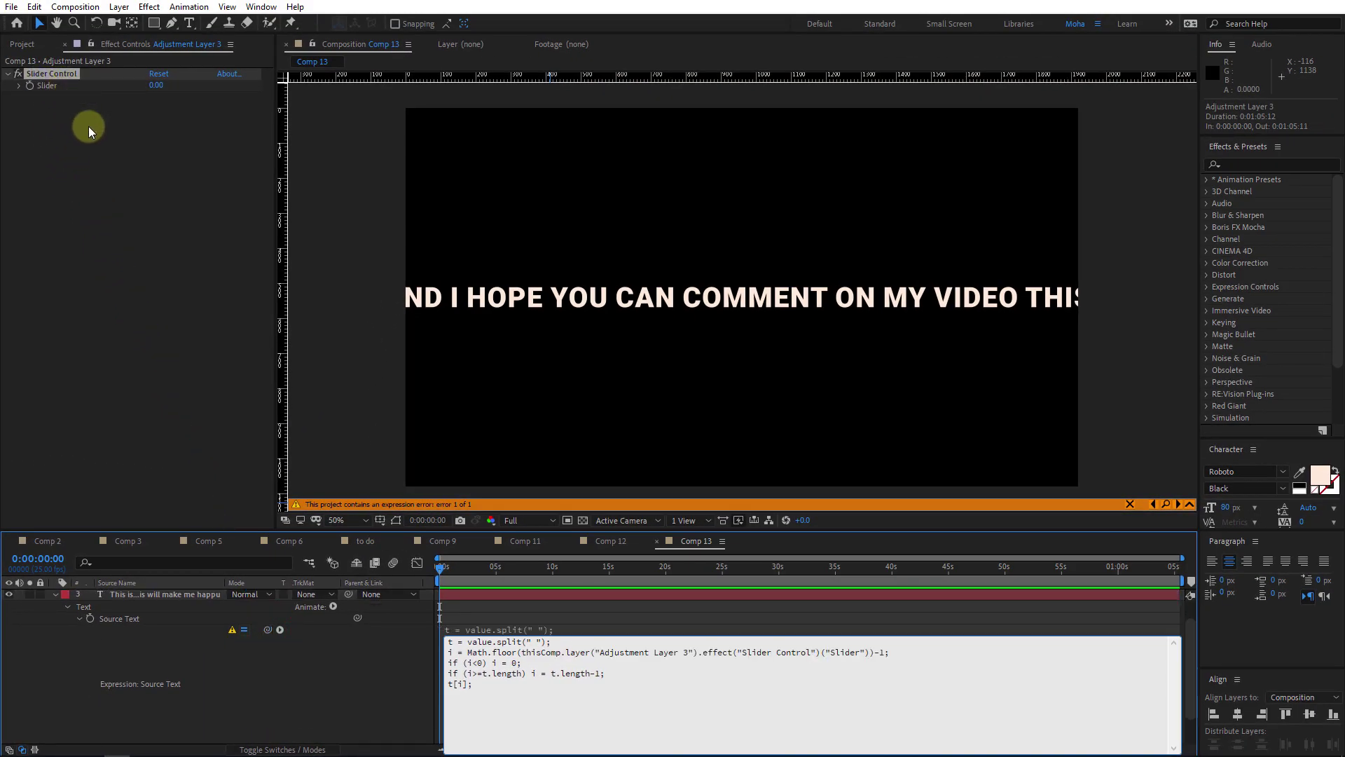
Commit the expression and scrub the Slider value to confirm the text switches words
{"action": "left_click", "coordinate": [24, 648]}
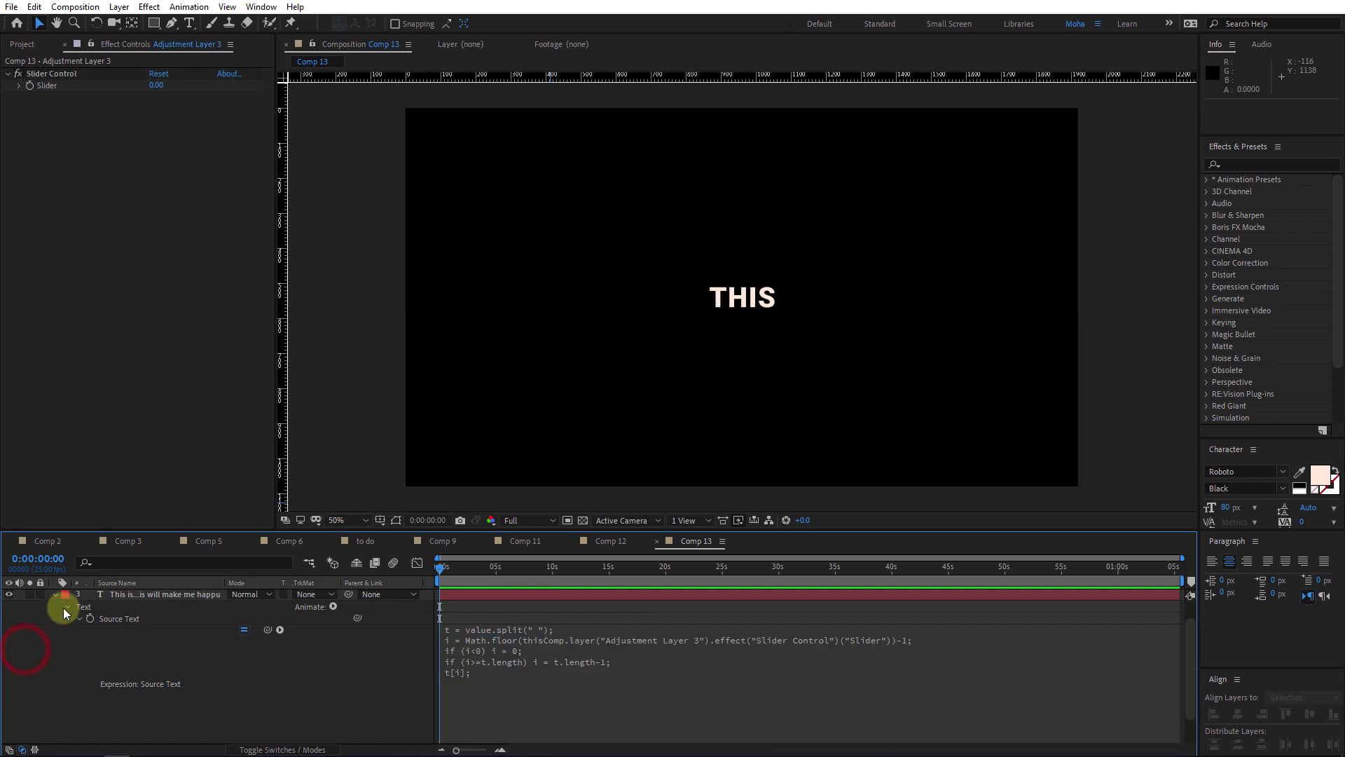
{"action": "left_click", "coordinate": [147, 595]}
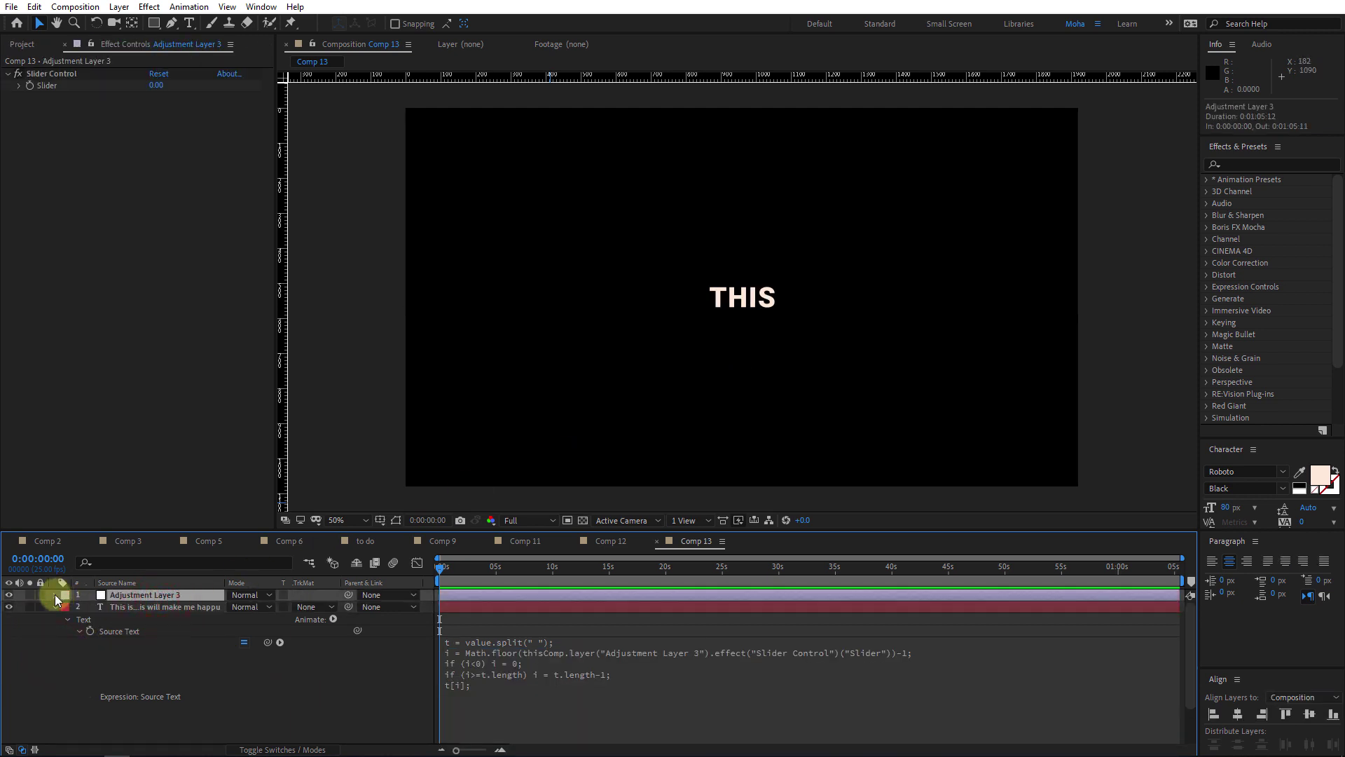
{"action": "mouse_move", "coordinate": [156, 85]}
{"action": "left_mouse_down"}
{"action": "mouse_move", "coordinate": [177, 90]}
{"action": "mouse_move", "coordinate": [138, 90]}
{"action": "left_mouse_up"}
{"action": "left_click", "coordinate": [443, 577]}
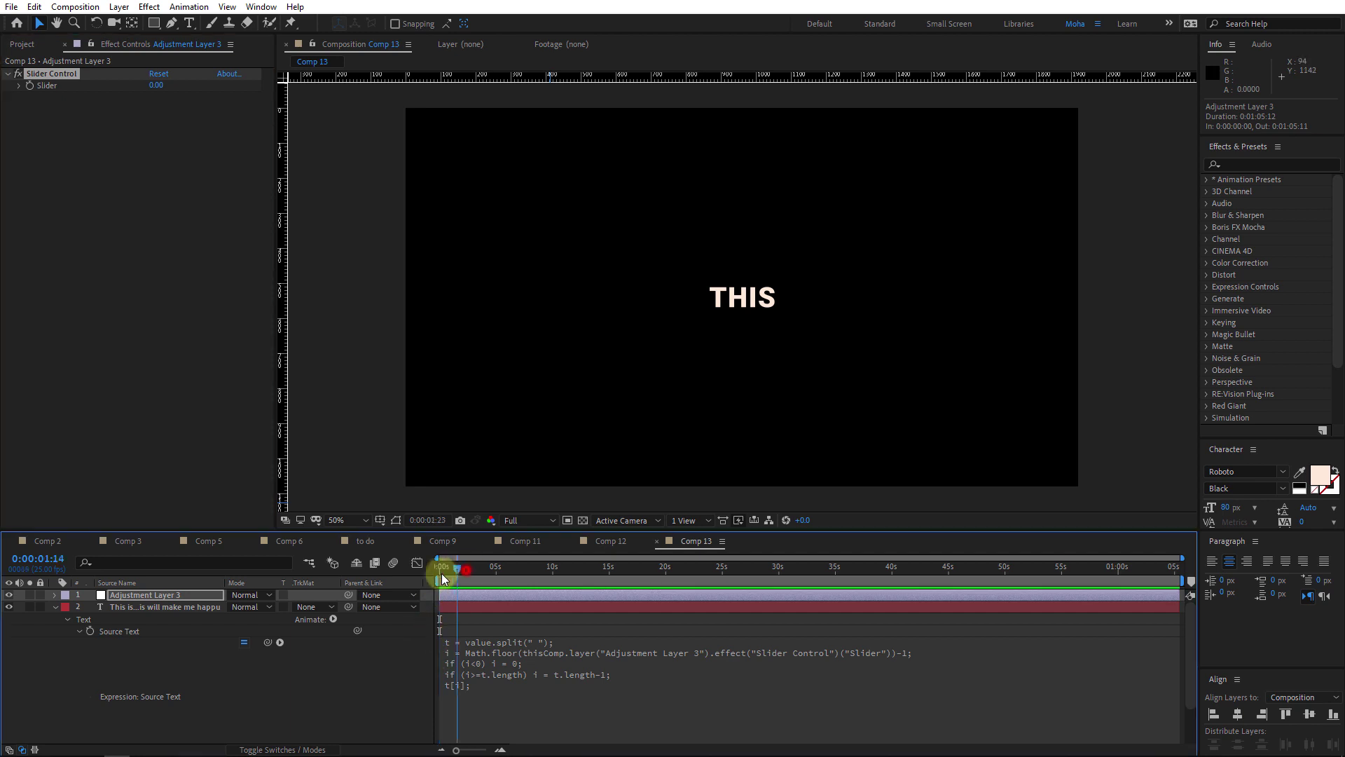
{"action": "left_click_drag", "start_coordinate": [443, 576], "coordinate": [342, 579]}
Keyframe the Slider from 0 at 0:00 to 38 at 5:00 and preview the word-by-word playback
{"action": "left_click", "coordinate": [29, 90]}
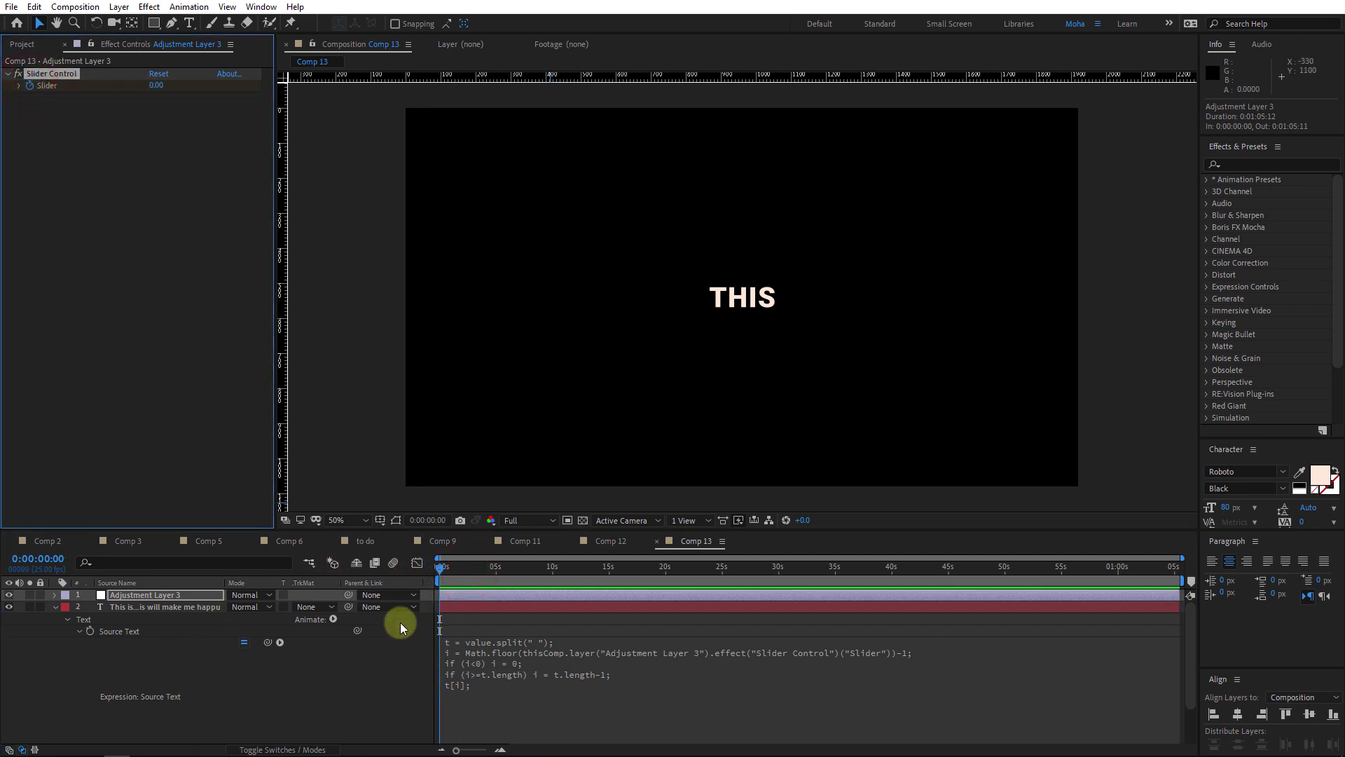
{"action": "left_click_drag", "start_coordinate": [441, 568], "coordinate": [496, 582]}
{"action": "left_click", "coordinate": [158, 84]}
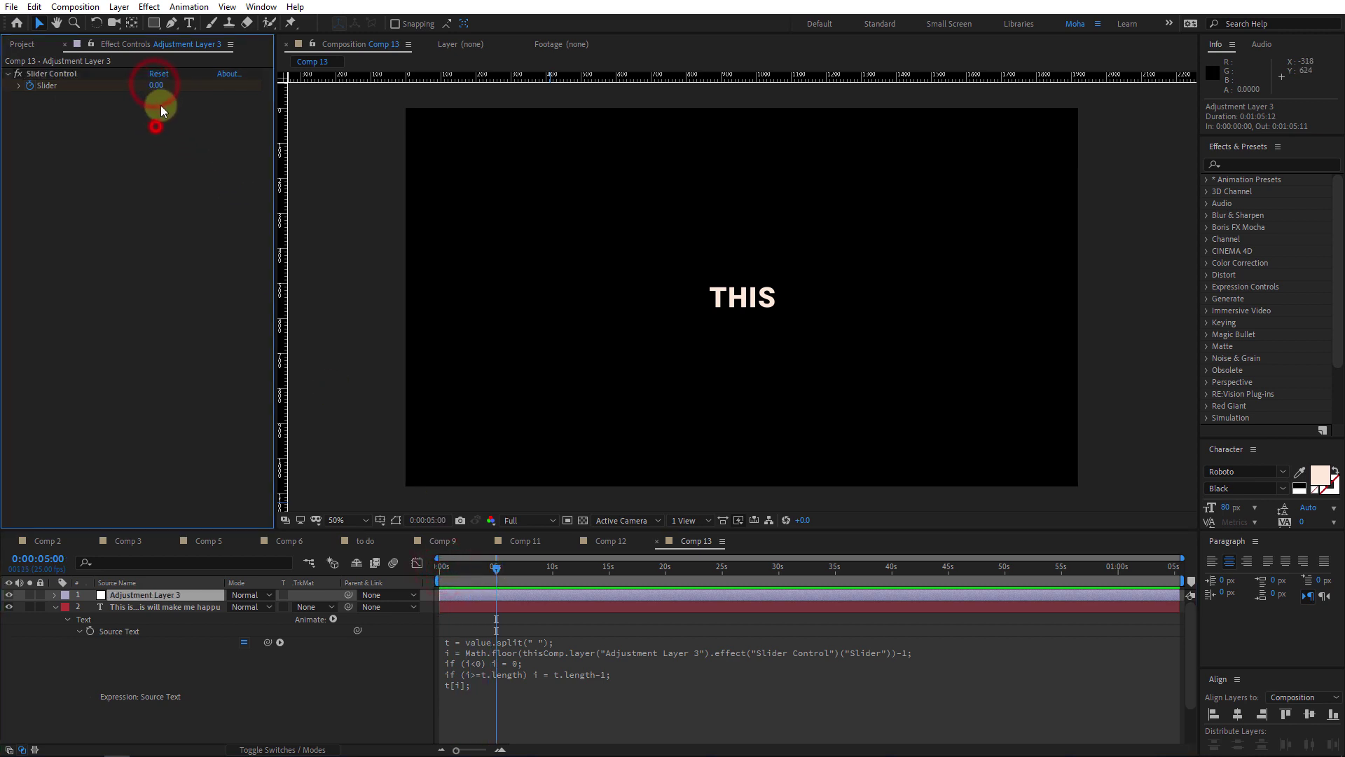
{"action": "left_click_drag", "start_coordinate": [159, 85], "coordinate": [179, 91]}
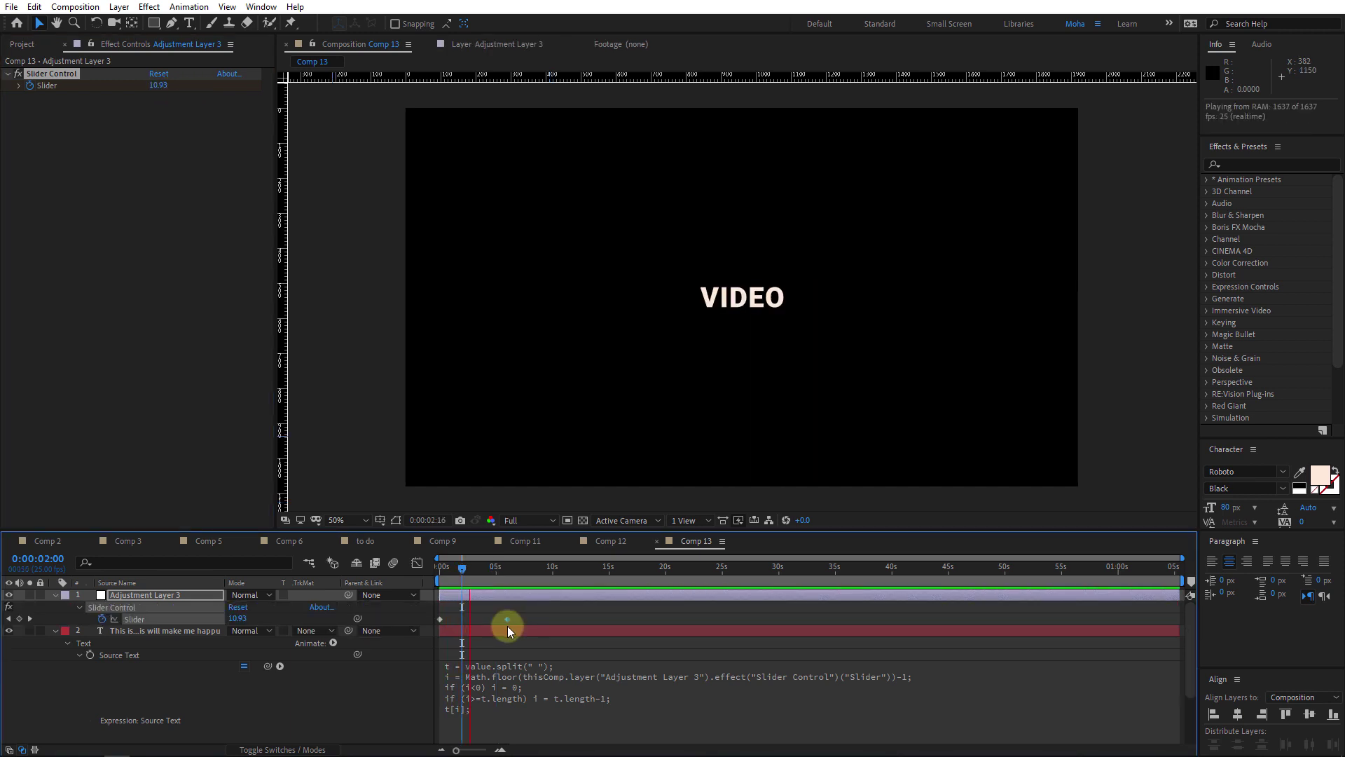
{"action": "key", "text": "space"}
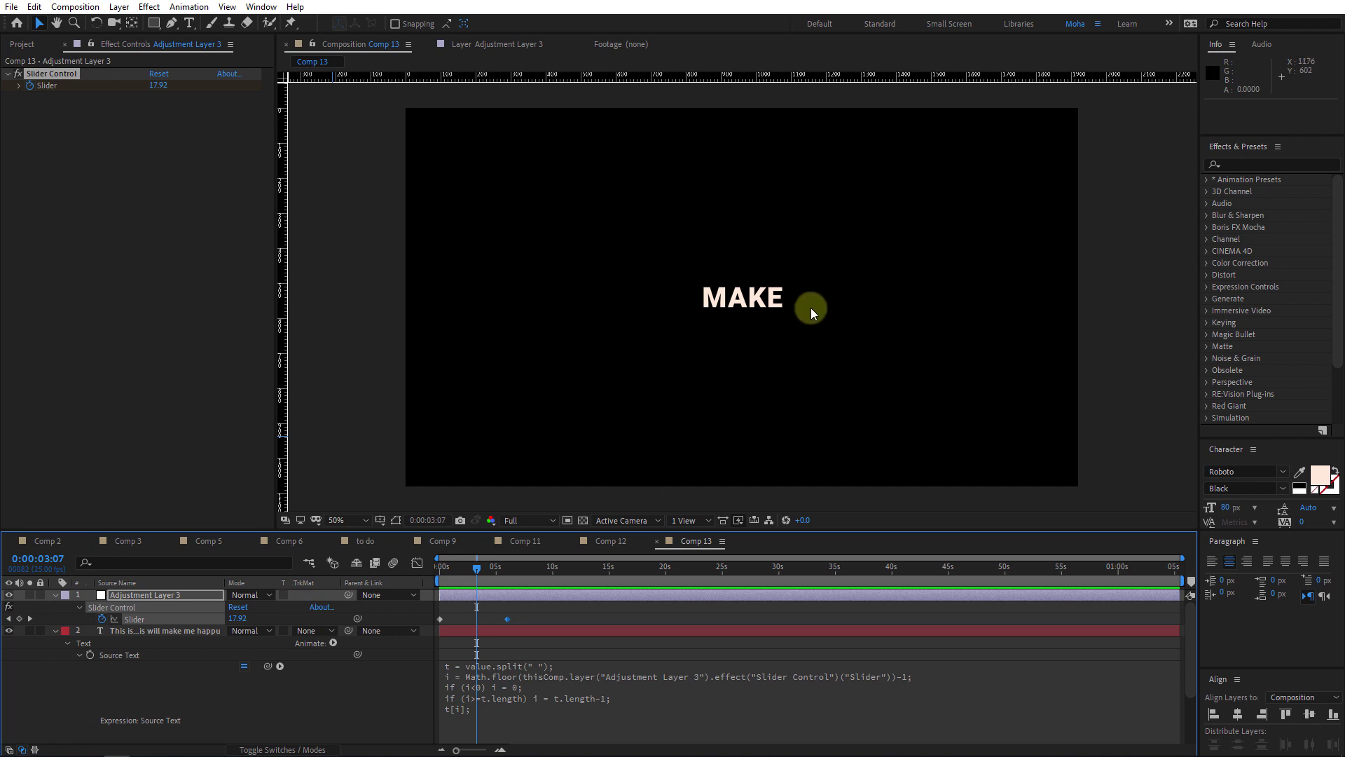
Collapse Adjustment Layer 3's properties and select the text layer
{"action": "left_click", "coordinate": [163, 631]}
{"action": "left_click", "coordinate": [195, 596]}
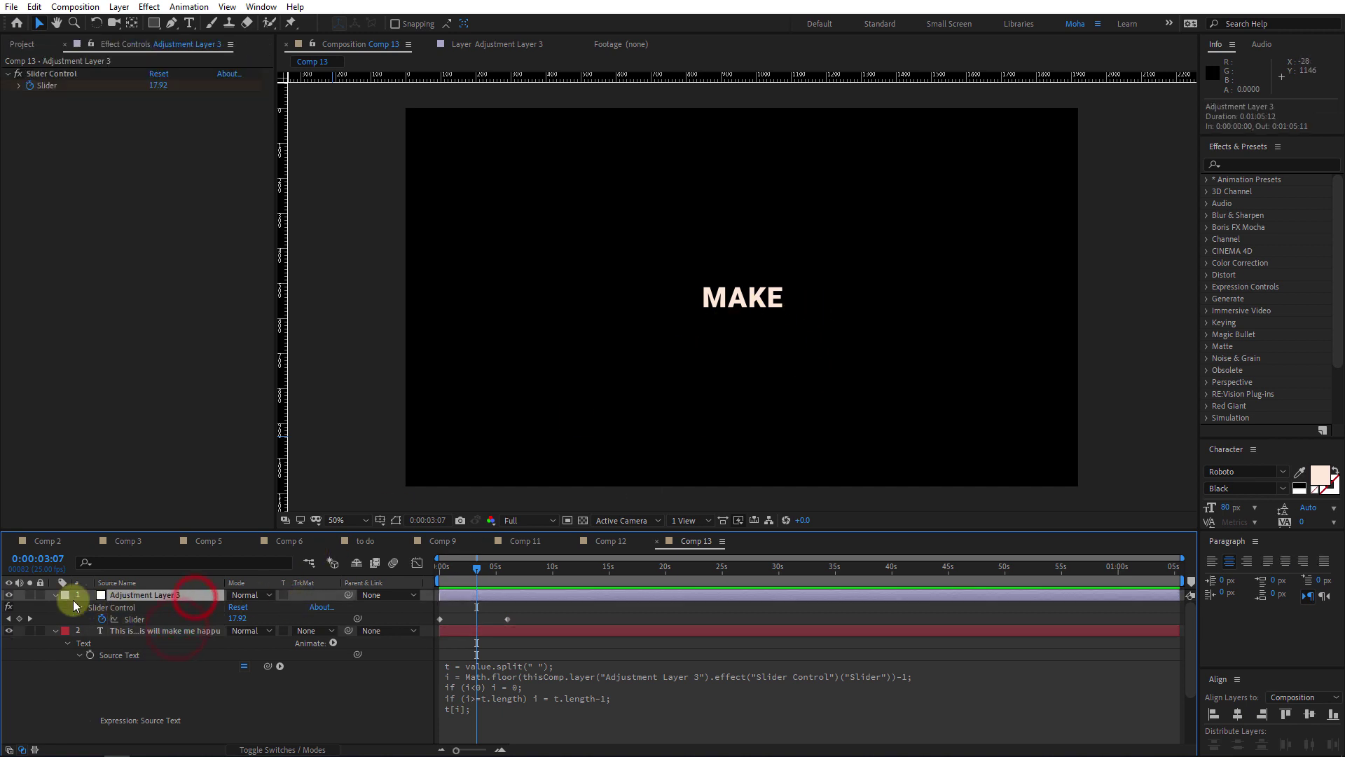
{"action": "left_click", "coordinate": [54, 595]}
{"action": "left_click", "coordinate": [60, 673]}
{"action": "left_click", "coordinate": [144, 606]}
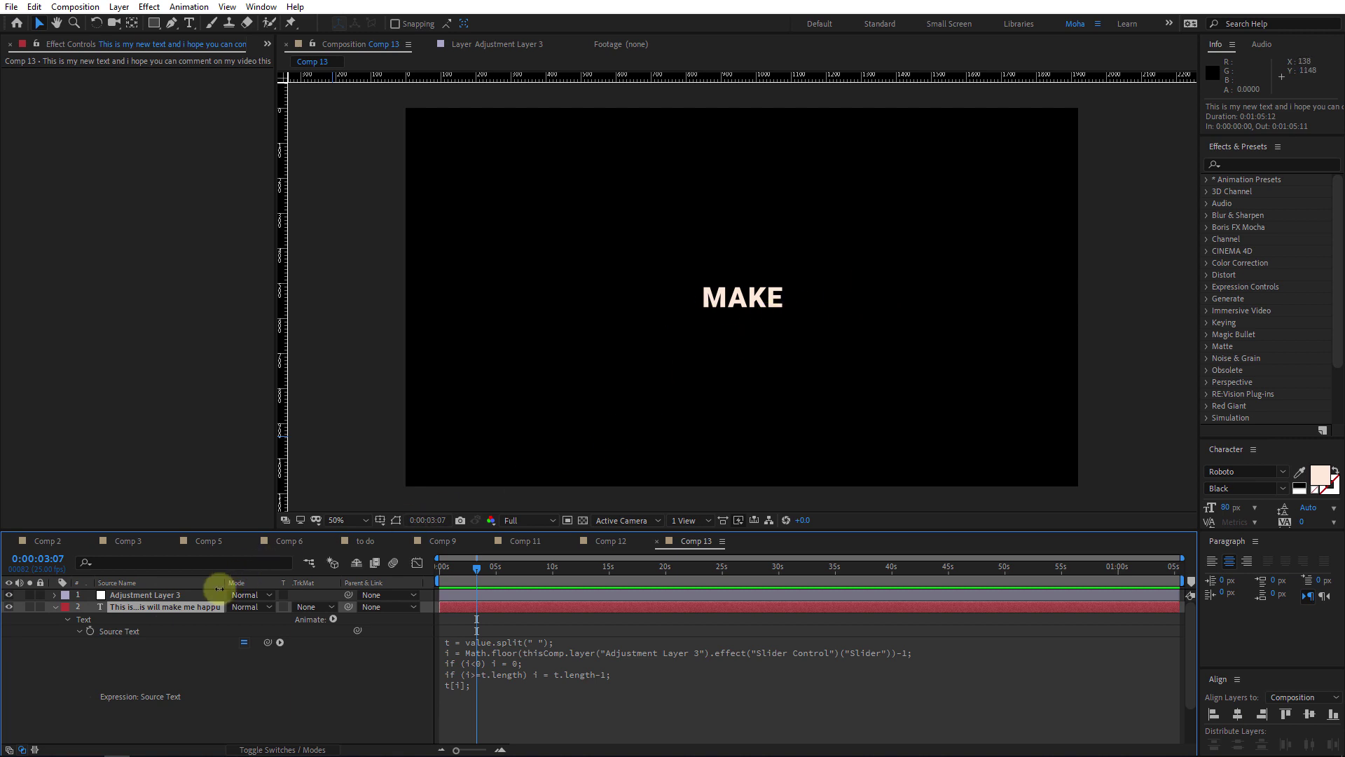
Edit the sentence, replacing the spaces after HOPE and CAN with asterisks
{"action": "left_click", "coordinate": [179, 595]}
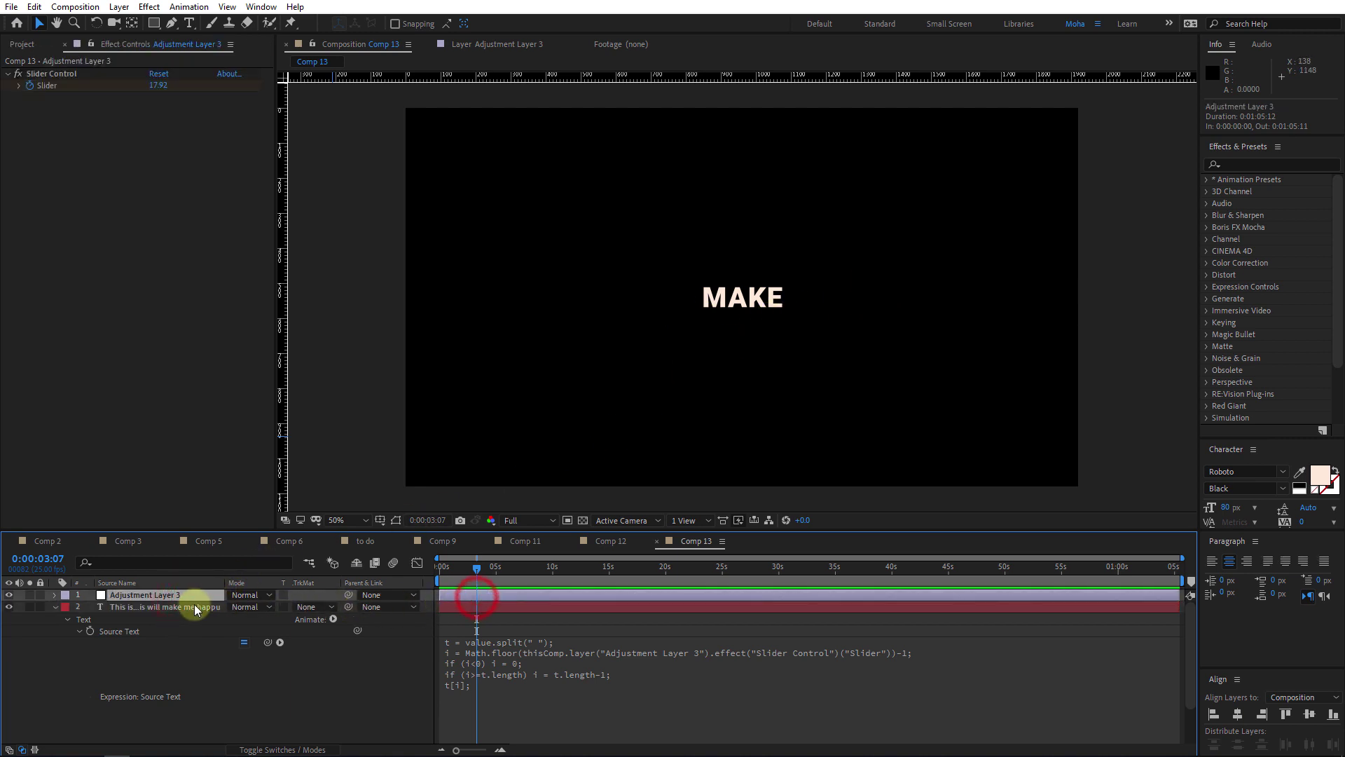
{"action": "left_click", "coordinate": [194, 607]}
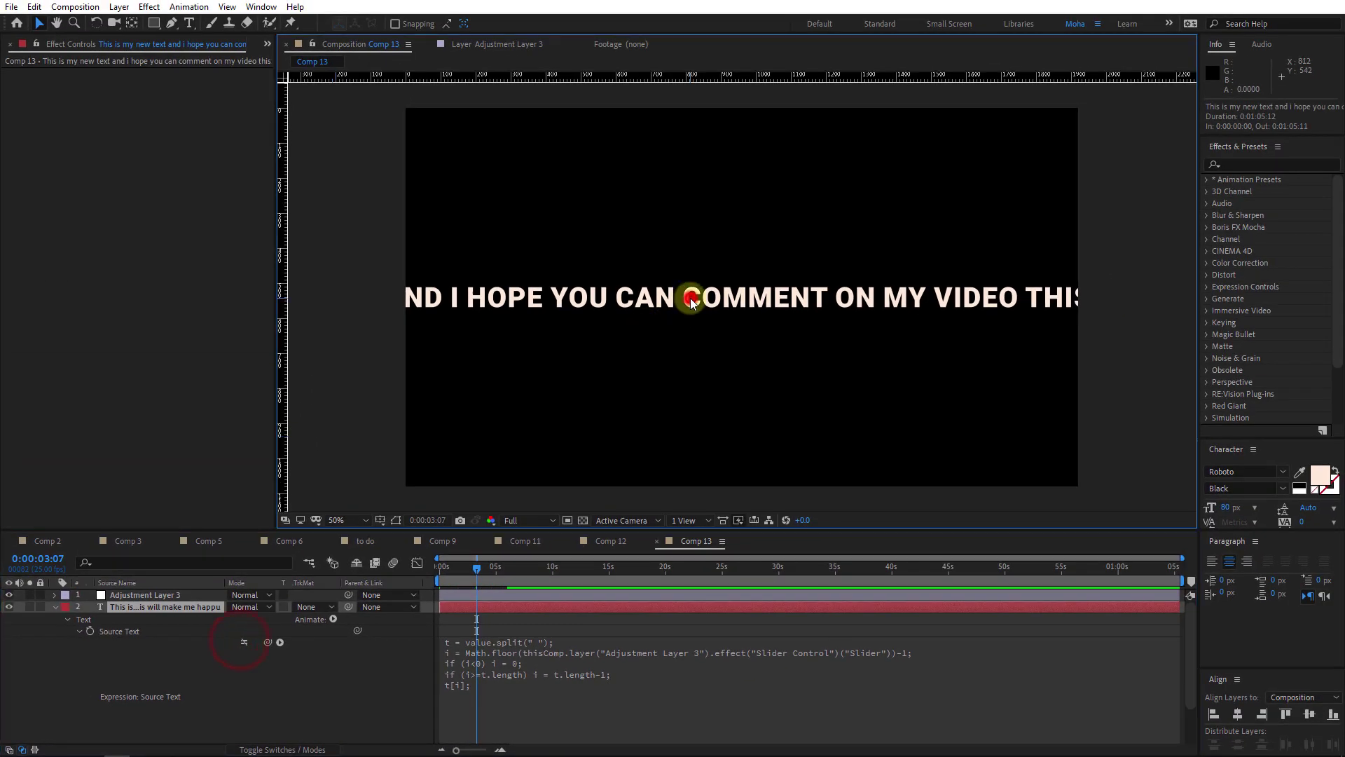
{"action": "double_click", "coordinate": [690, 298]}
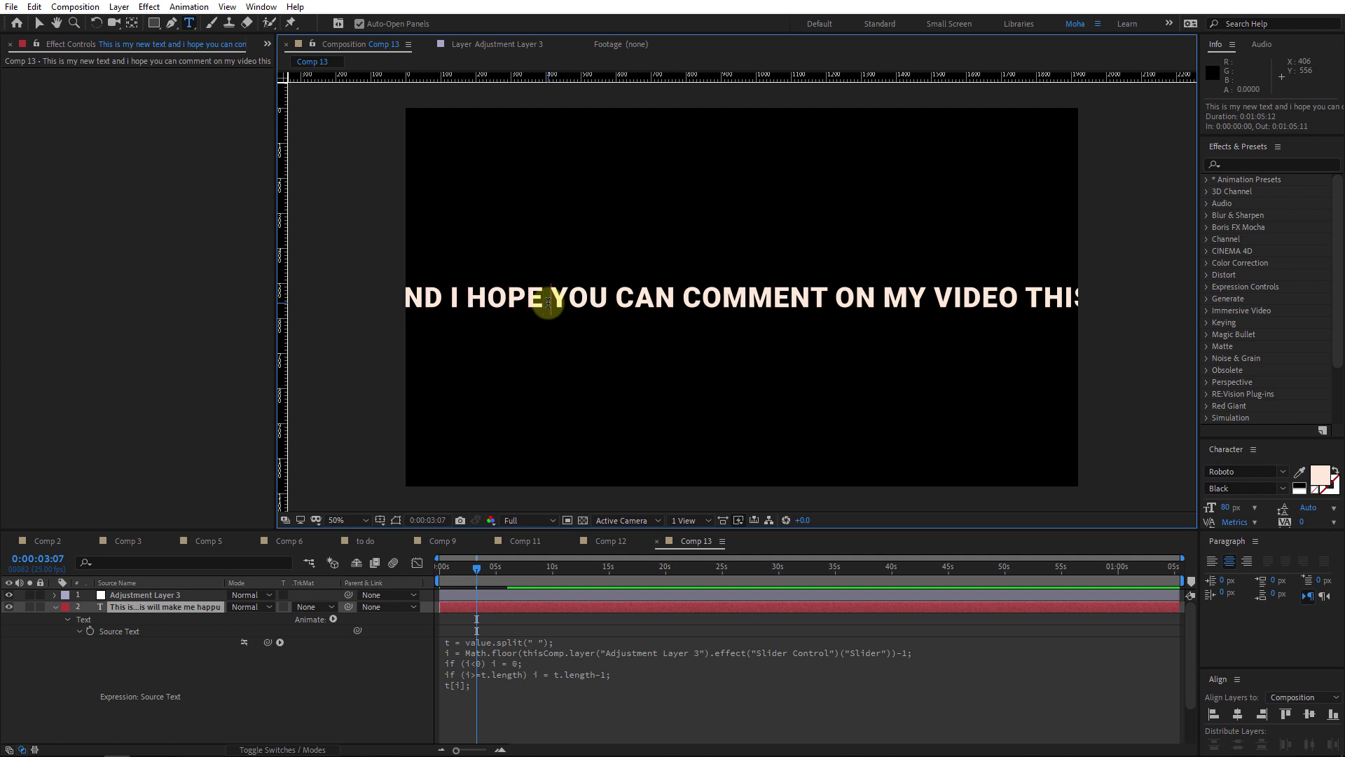
{"action": "left_click", "coordinate": [548, 303]}
{"action": "key", "text": "BackSpace"}
{"action": "type", "text": "*"}
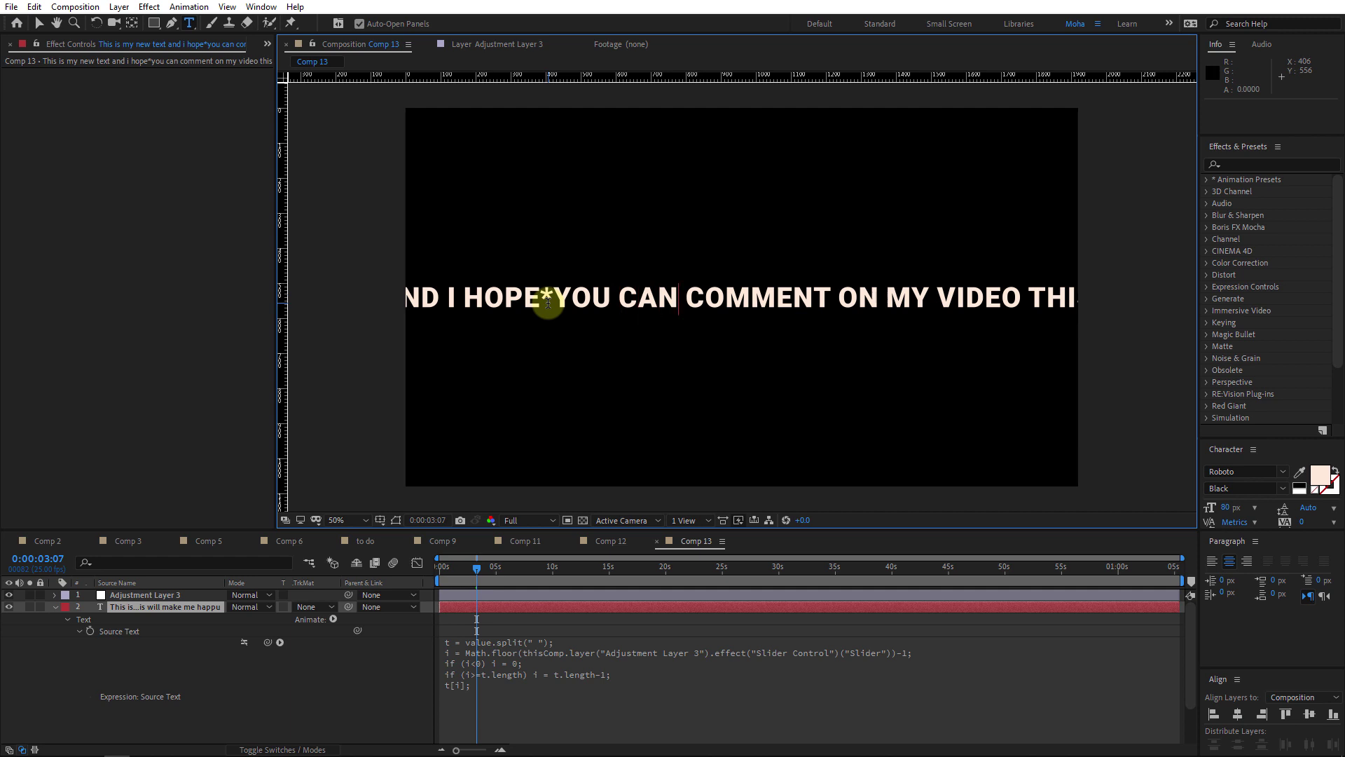
{"action": "type", "text": "*"}
{"action": "key", "text": "Delete"}
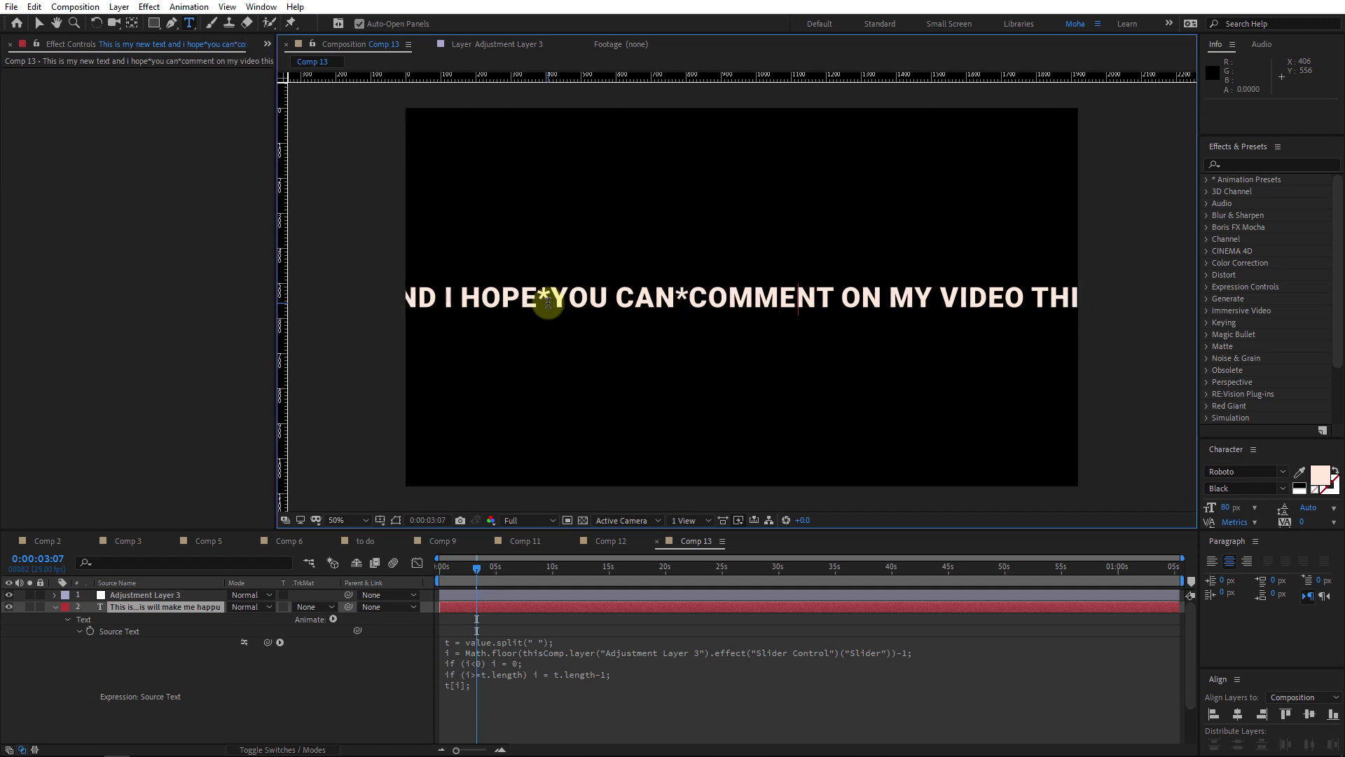
Replace the spaces after COMMENT and VIDEO with asterisks as well
{"action": "key", "text": "shift+Right"}
{"action": "type", "text": "*"}
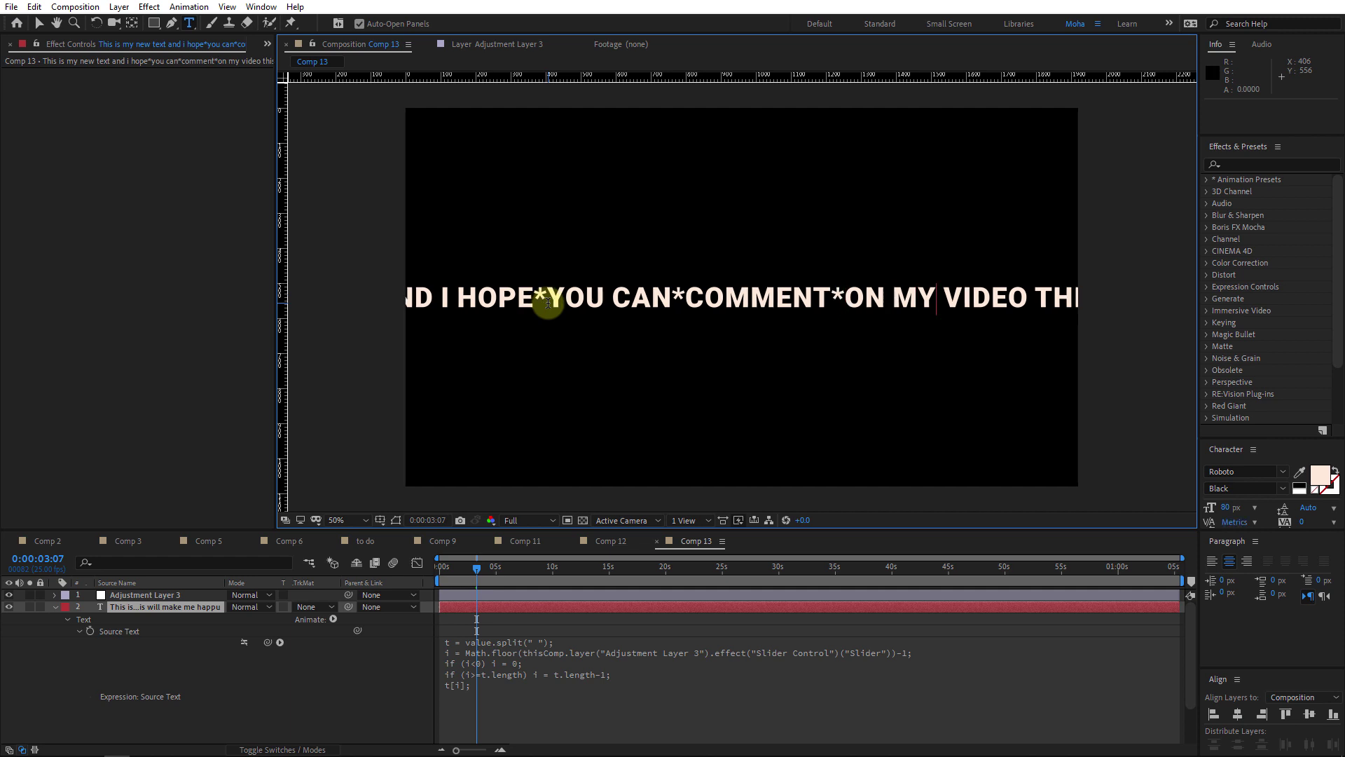
{"action": "key", "text": "Right"}
{"action": "key", "text": "shift+Right"}
{"action": "type", "text": "*"}
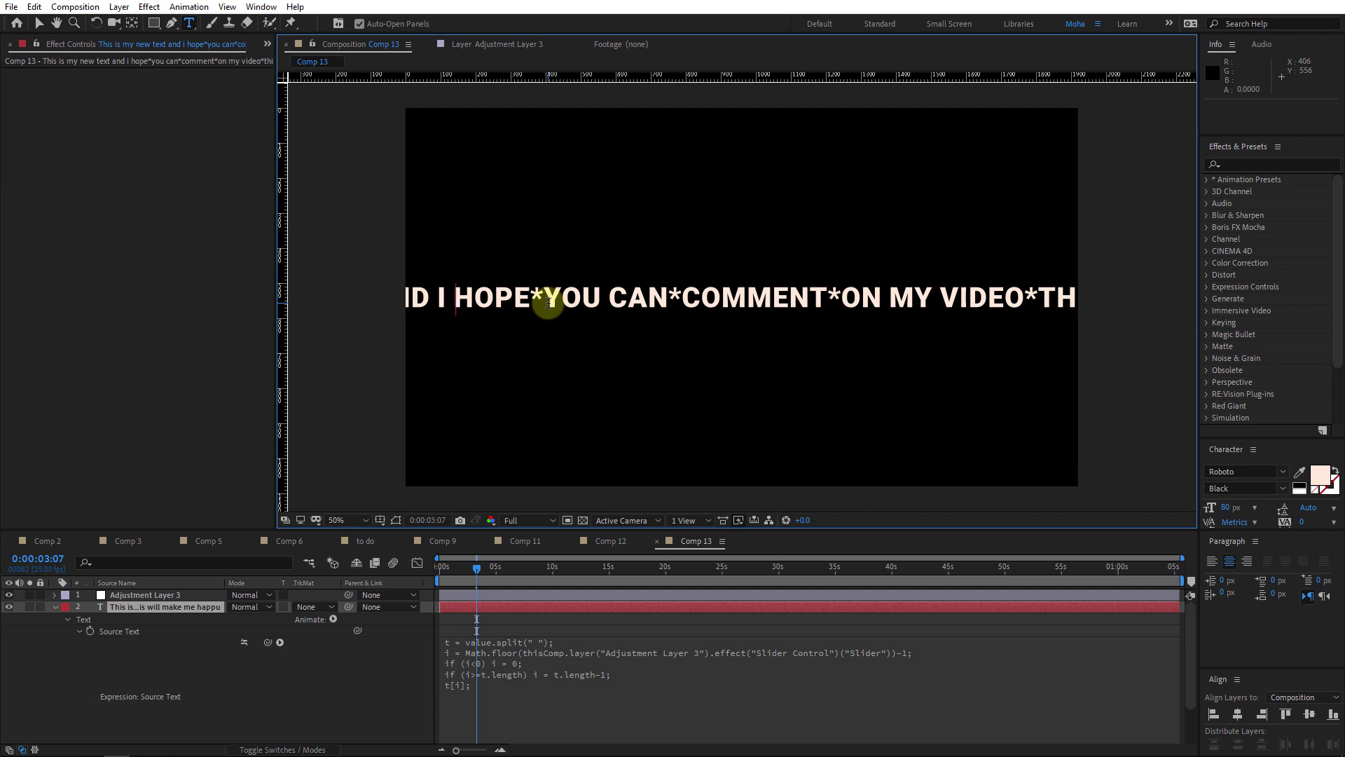
Change the expression's split(" ") to split("*"), commit, and return the playhead to 0:00
{"action": "left_click", "coordinate": [39, 22]}
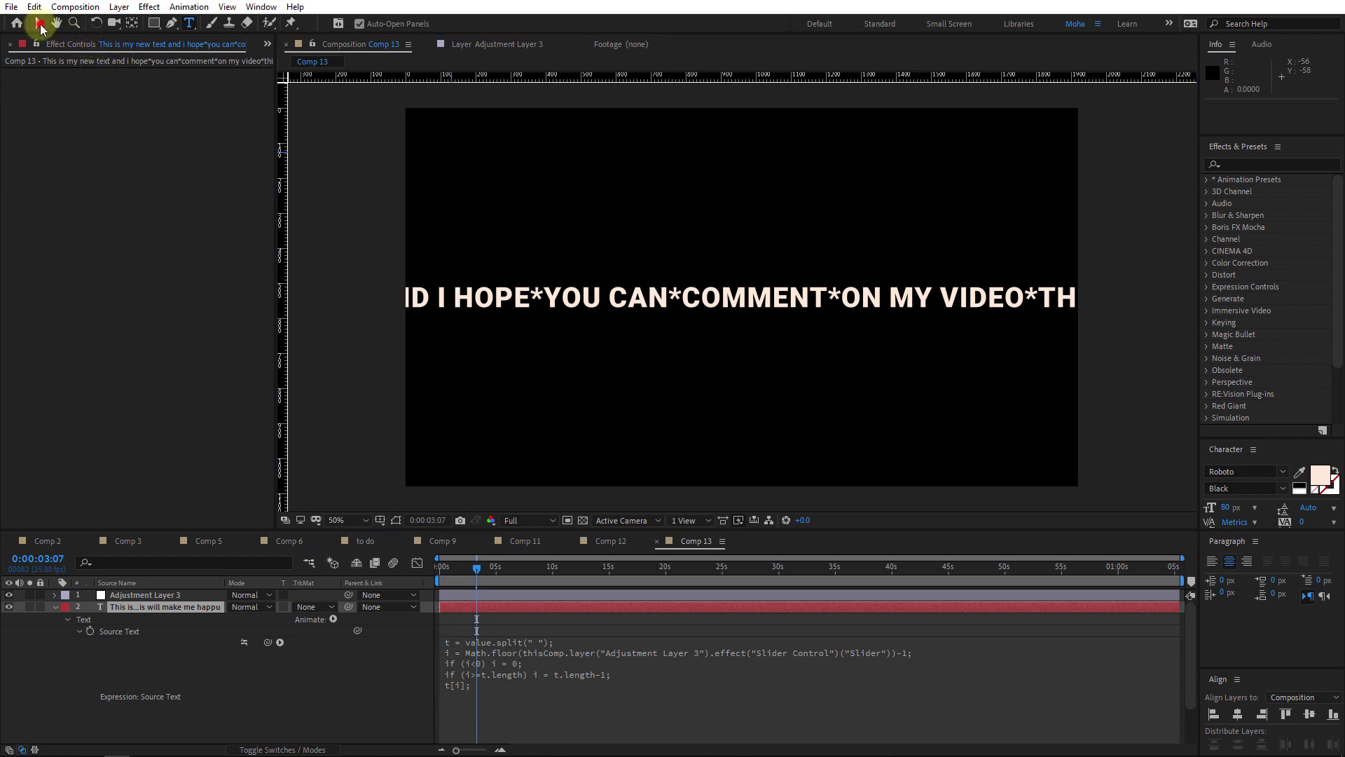
{"action": "left_click", "coordinate": [494, 640]}
{"action": "left_click", "coordinate": [530, 640]}
{"action": "double_click", "coordinate": [531, 639]}
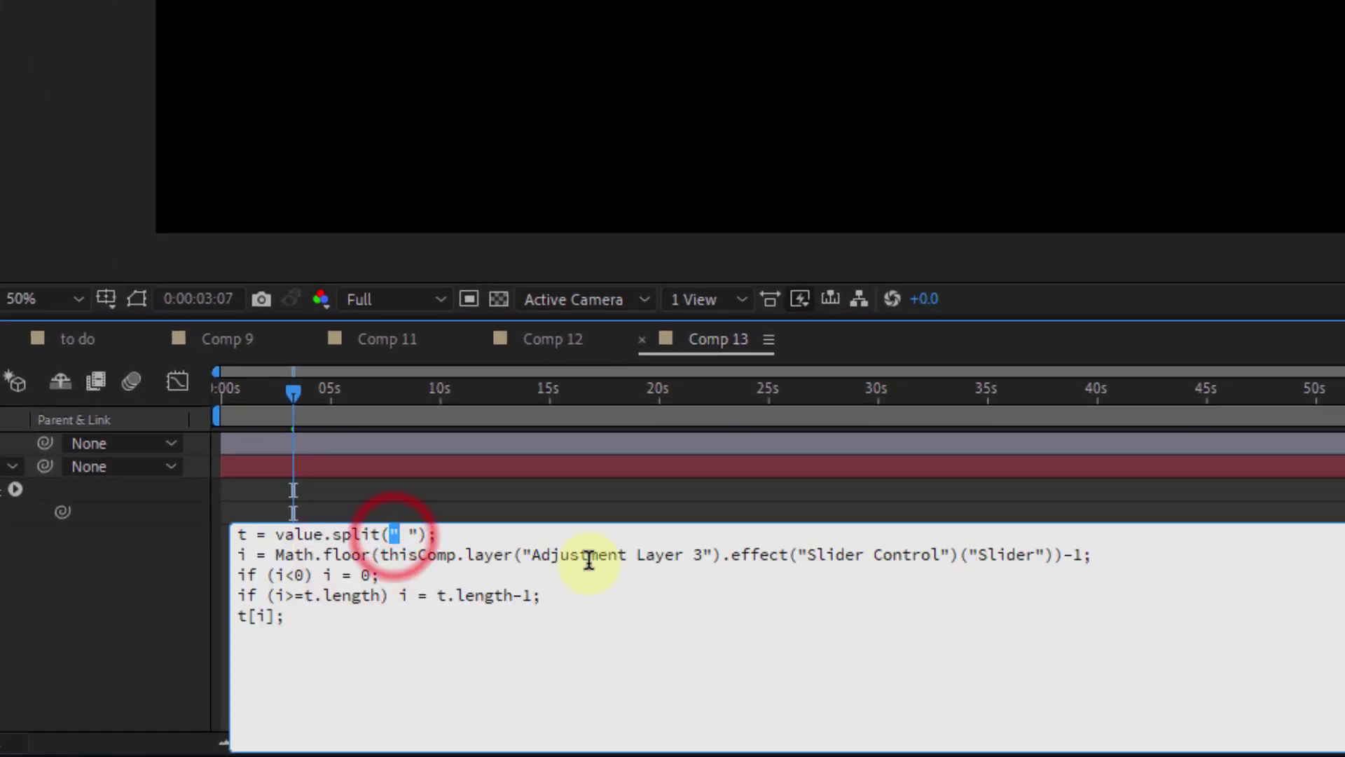
{"action": "key", "text": "Right"}
{"action": "key", "text": "shift+Right"}
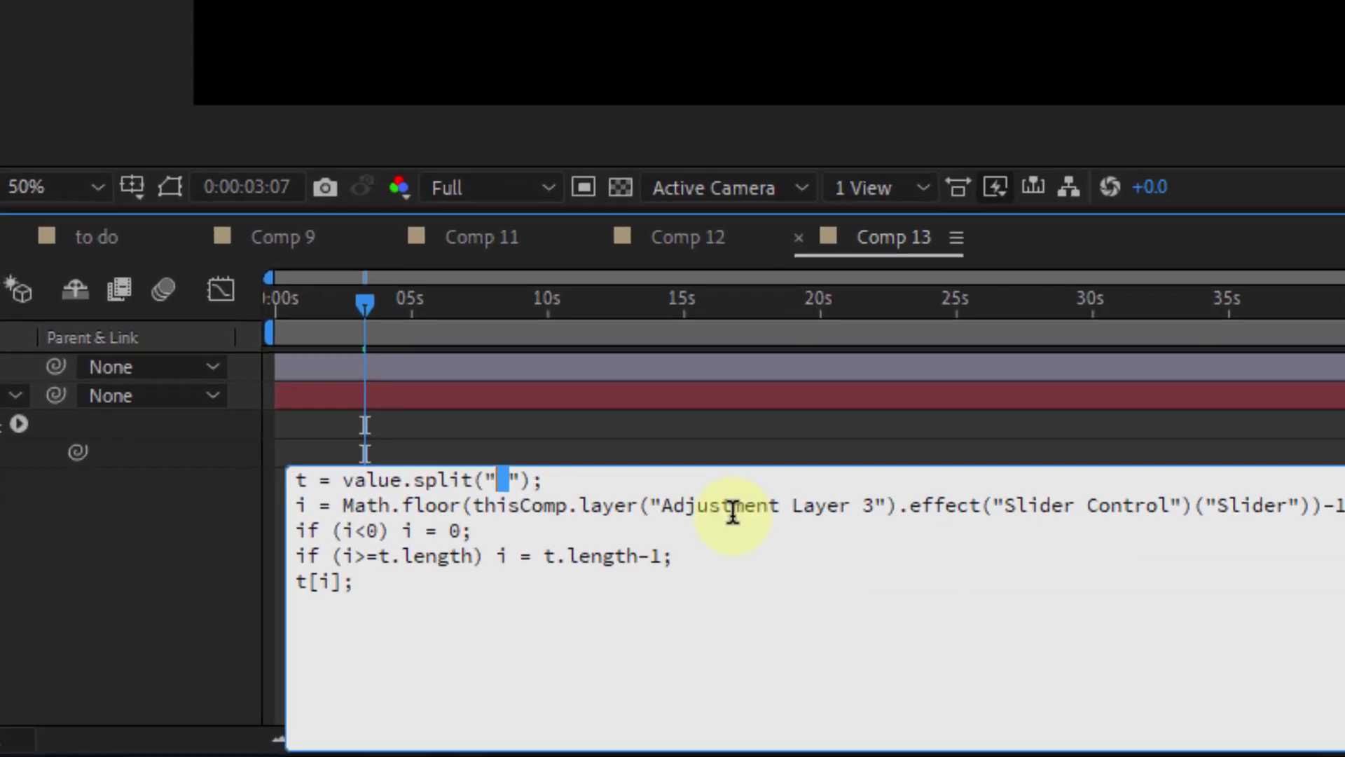
{"action": "type", "text": "*"}
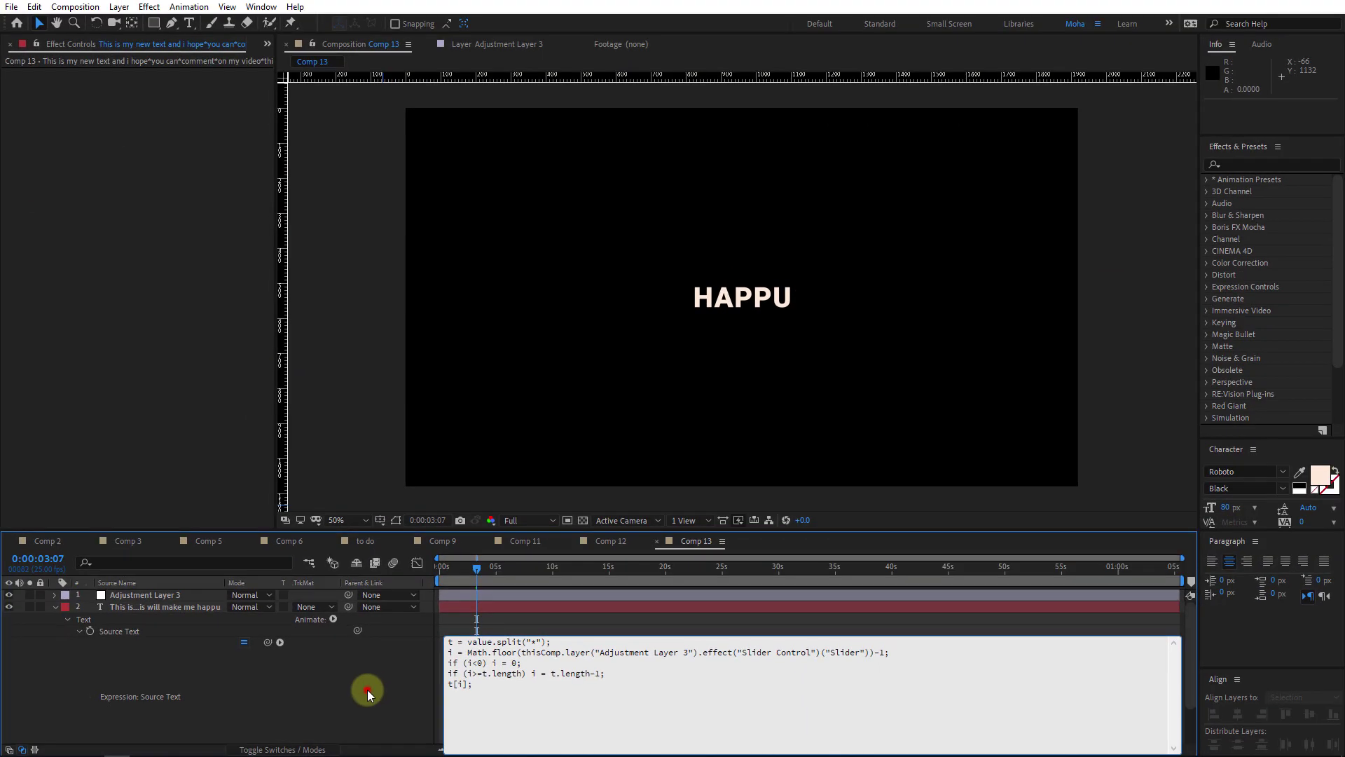
{"action": "left_click", "coordinate": [367, 690]}
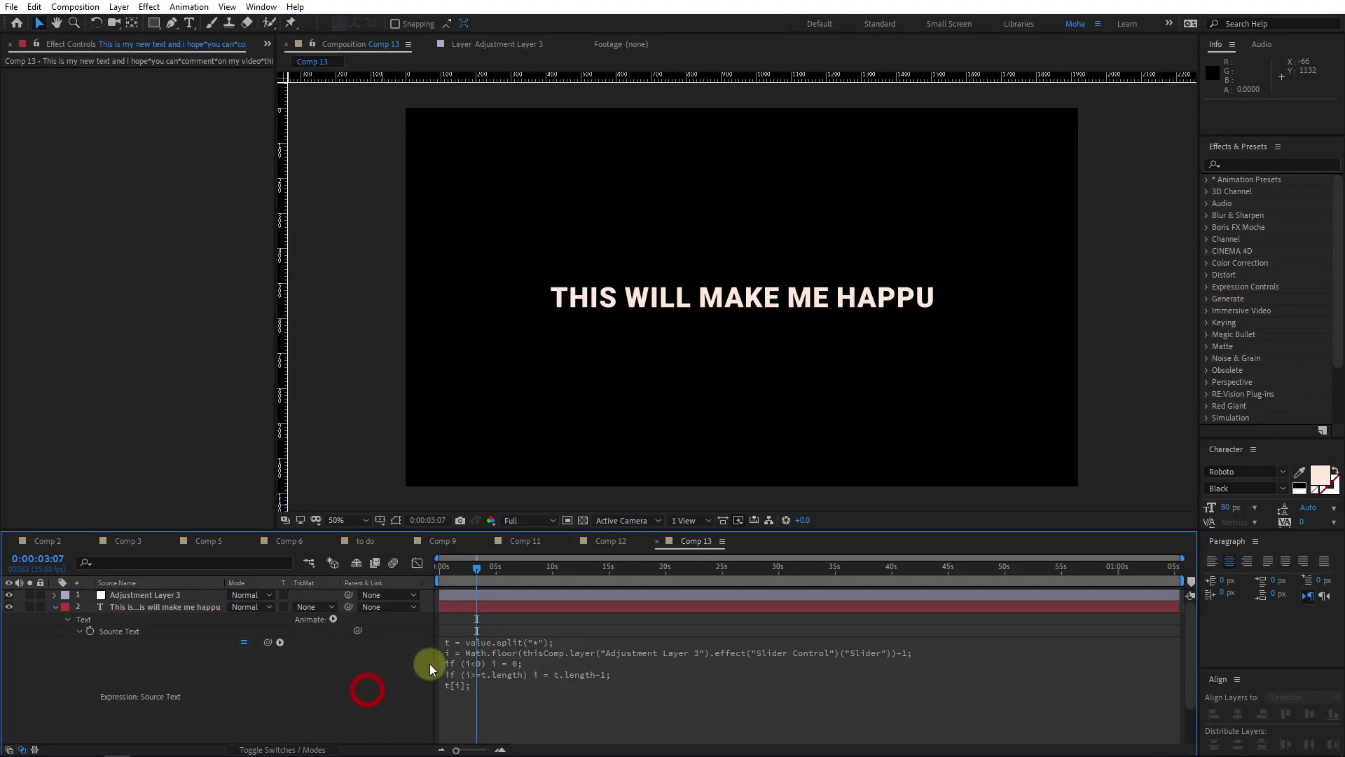
{"action": "left_click_drag", "start_coordinate": [476, 571], "coordinate": [443, 573]}
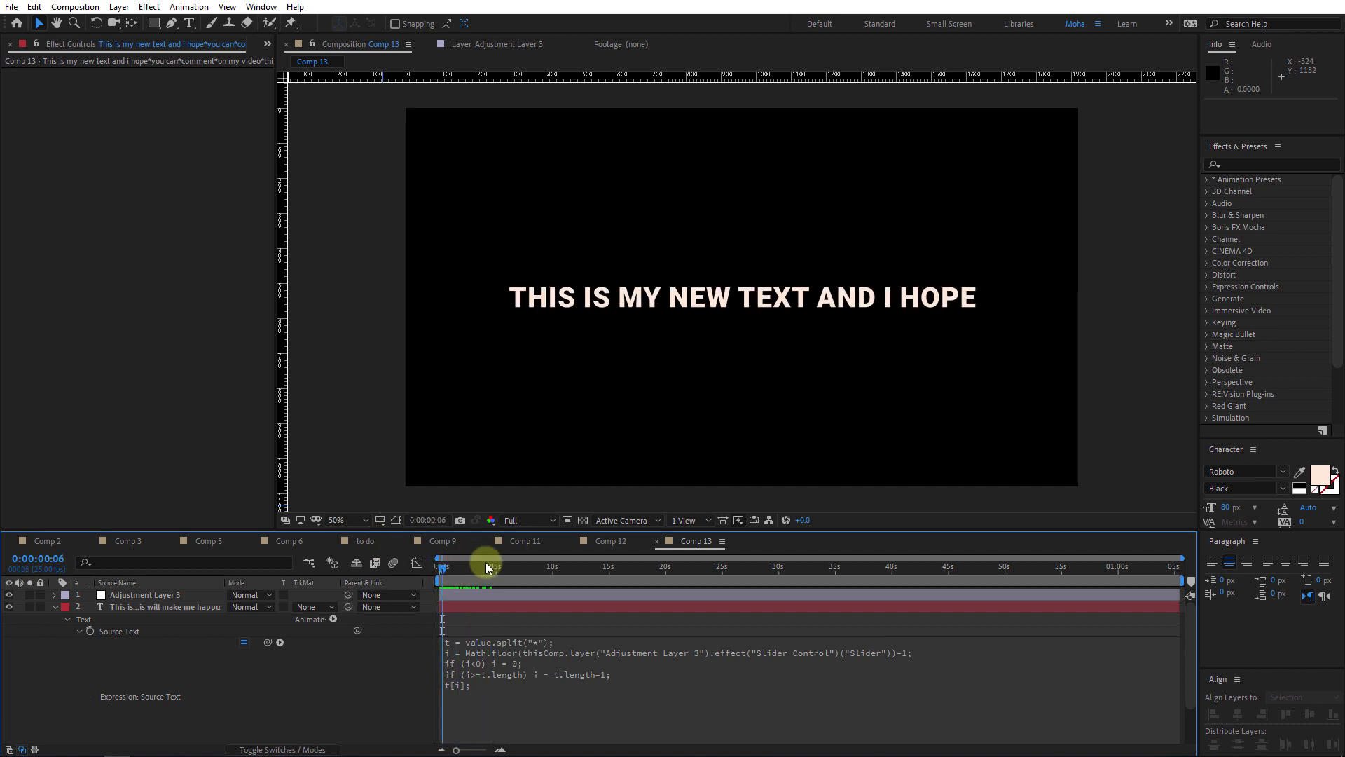
Retype the text layer as 'This is|AN|Example|ON|HOW TO SPLIT' with bar separators
{"action": "double_click", "coordinate": [447, 606]}
{"action": "type", "text": "Thos"}
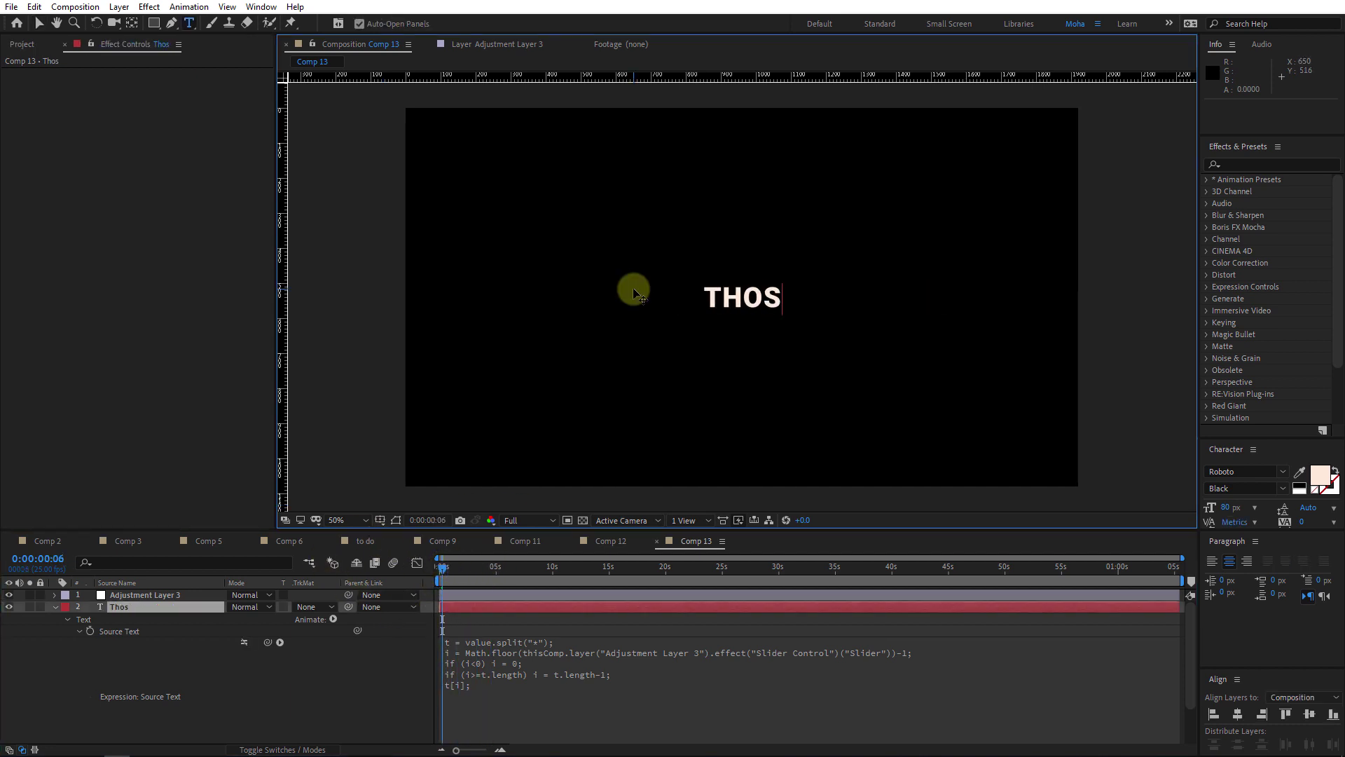
{"action": "key", "text": "BackSpace"}
{"action": "key", "text": "BackSpace"}
{"action": "type", "text": "is i"}
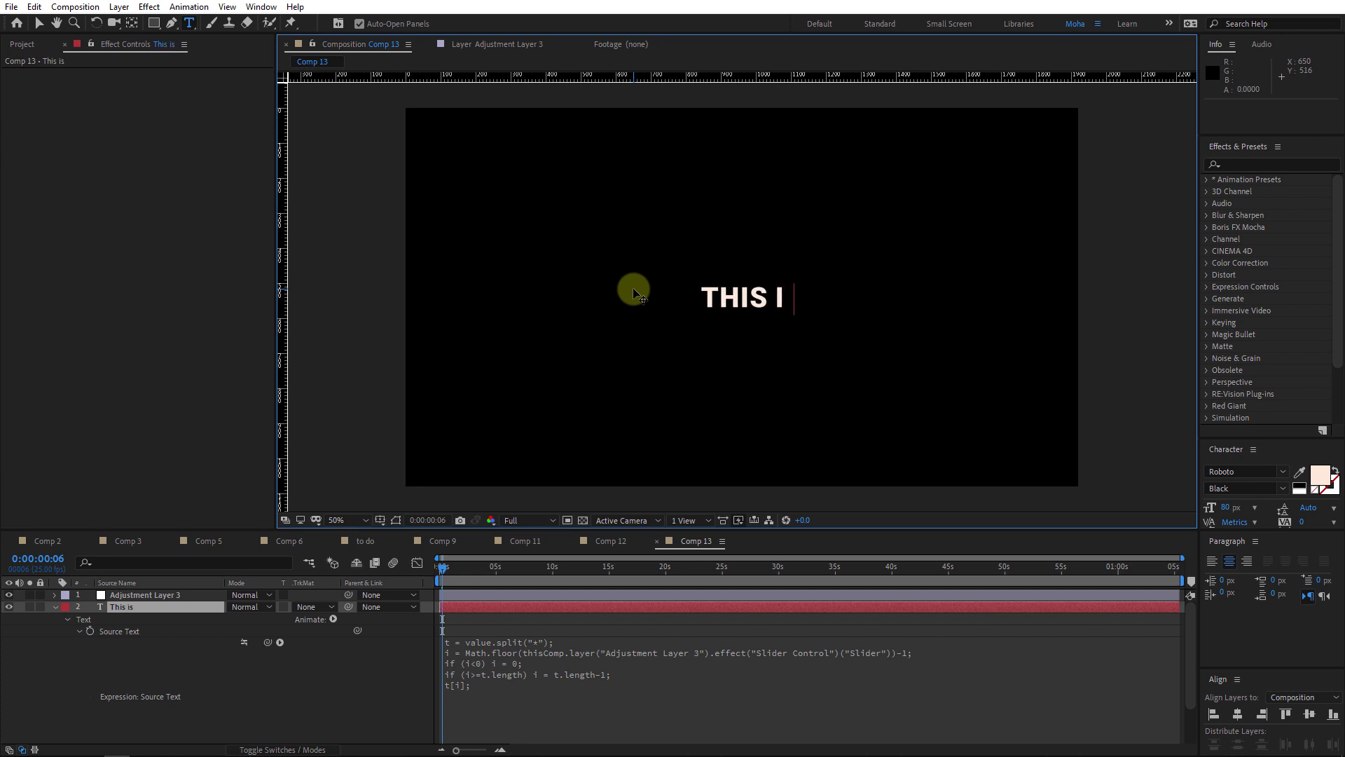
{"action": "type", "text": "s"}
{"action": "key", "text": "BackSpace"}
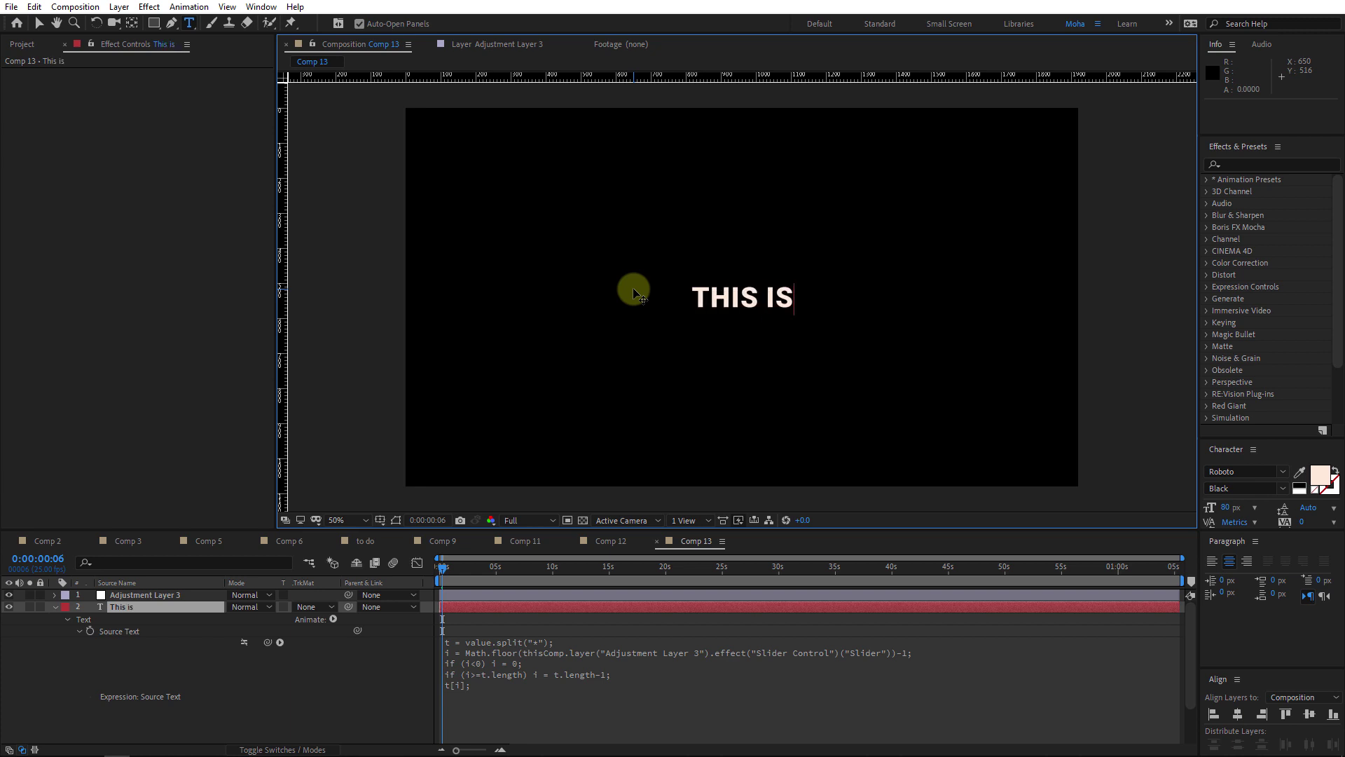
{"action": "type", "text": "|"}
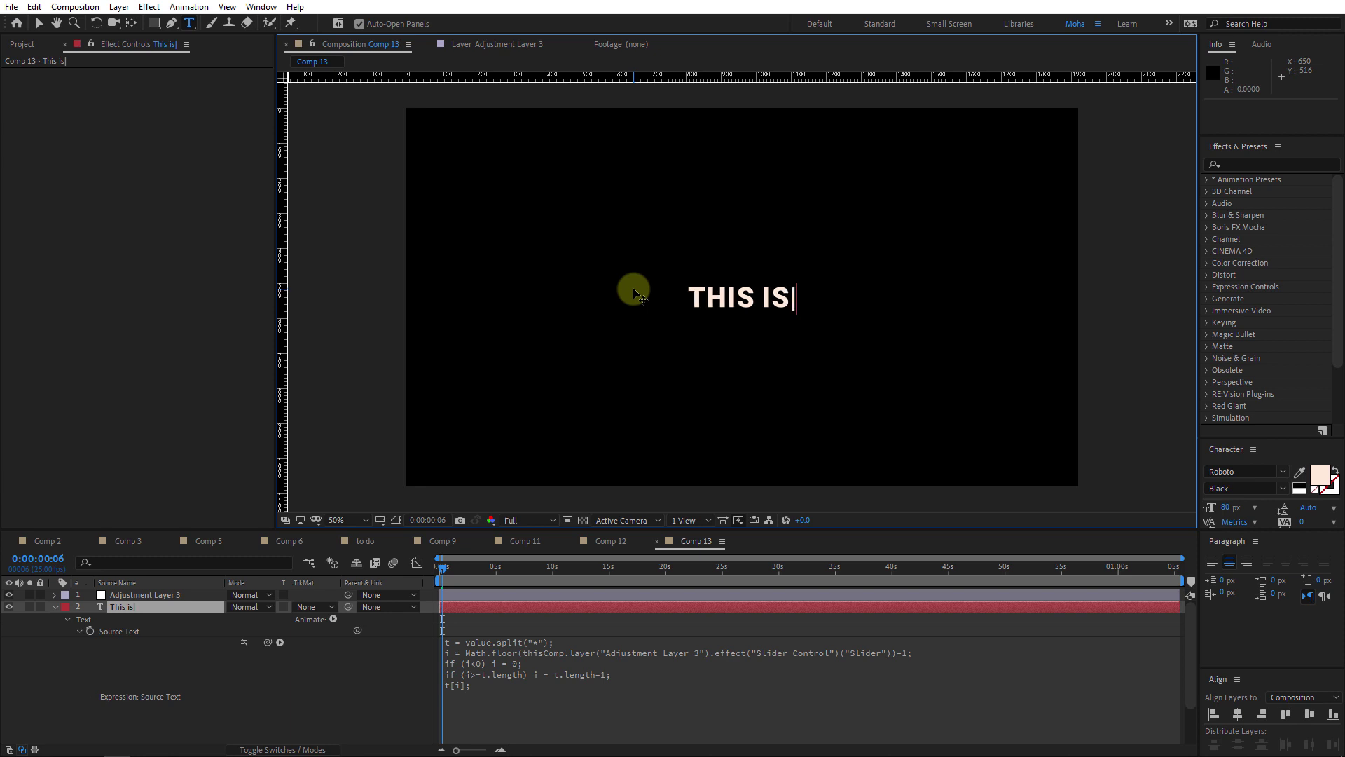
{"action": "type", "text": "AN"}
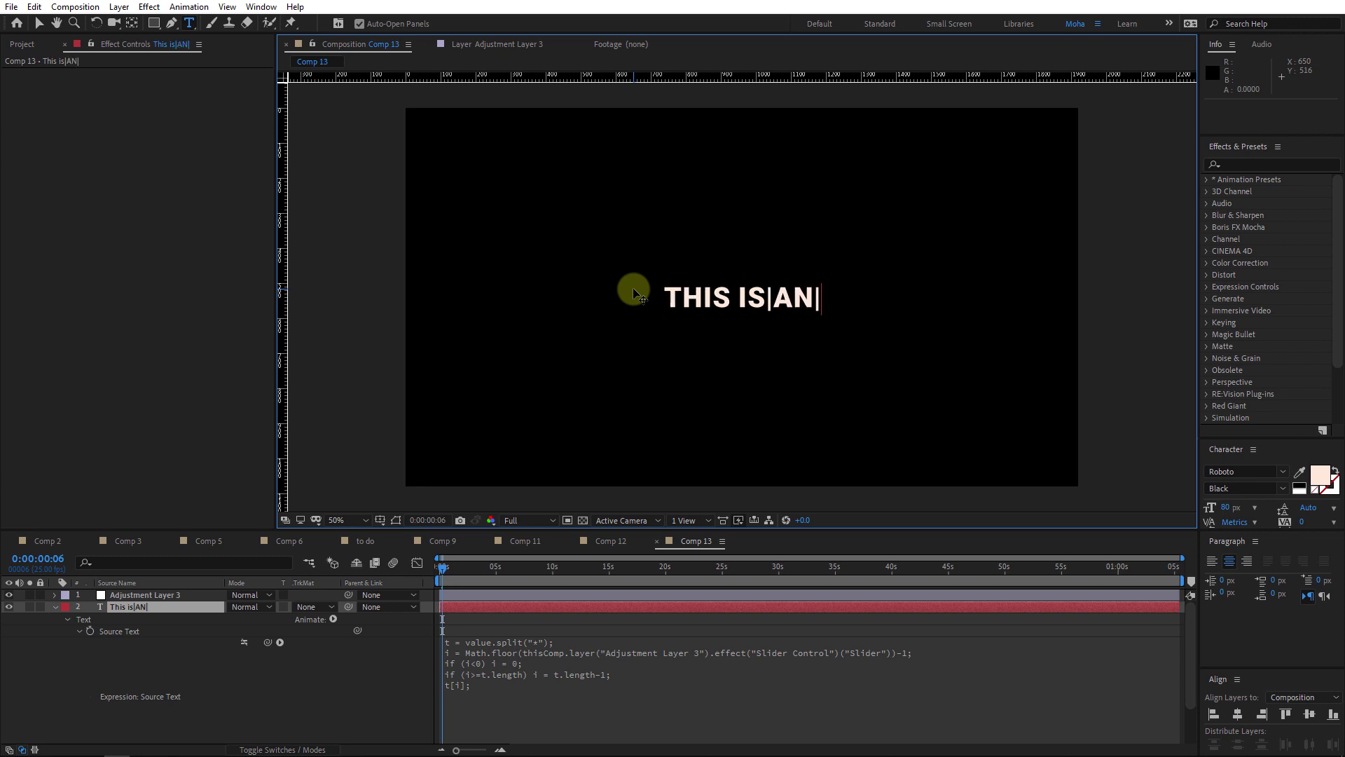
{"action": "type", "text": "|Example|ON|HOW TO SPL"}
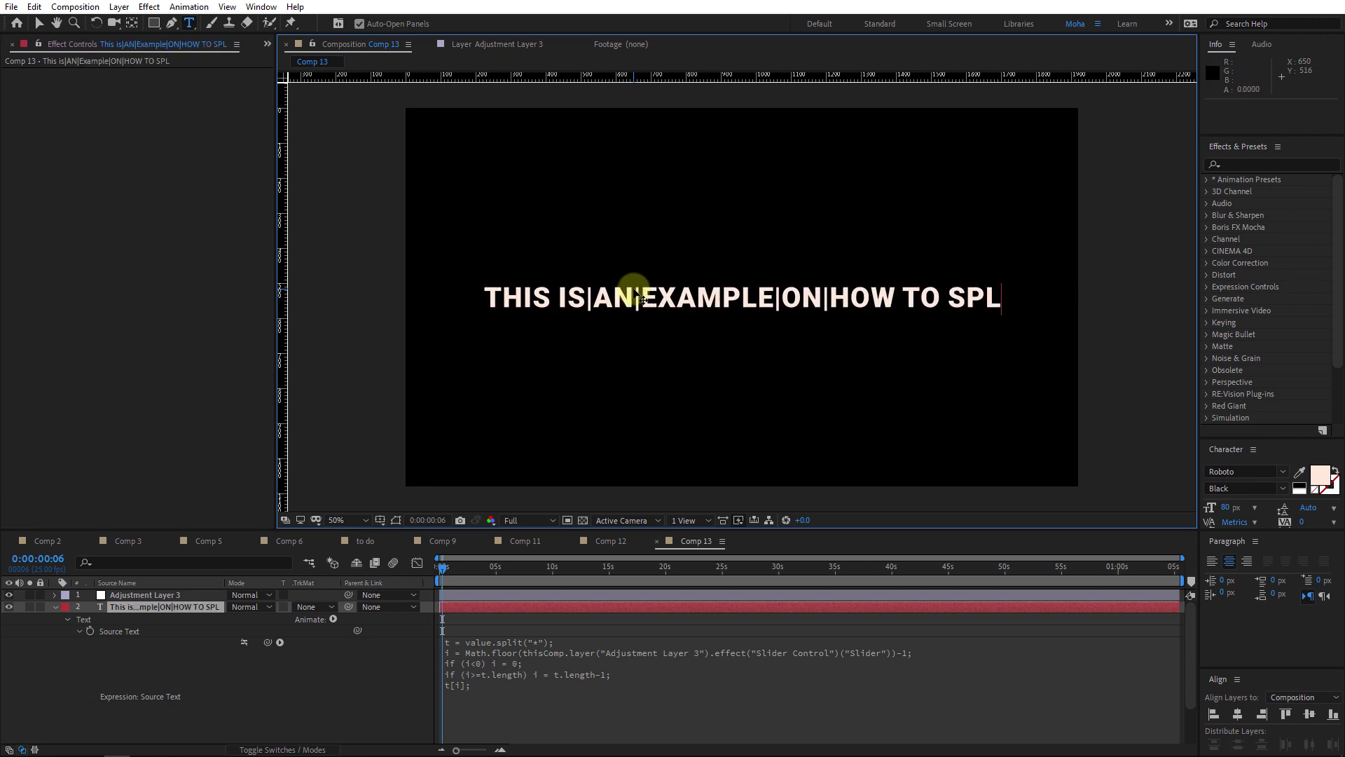
{"action": "type", "text": "IT"}
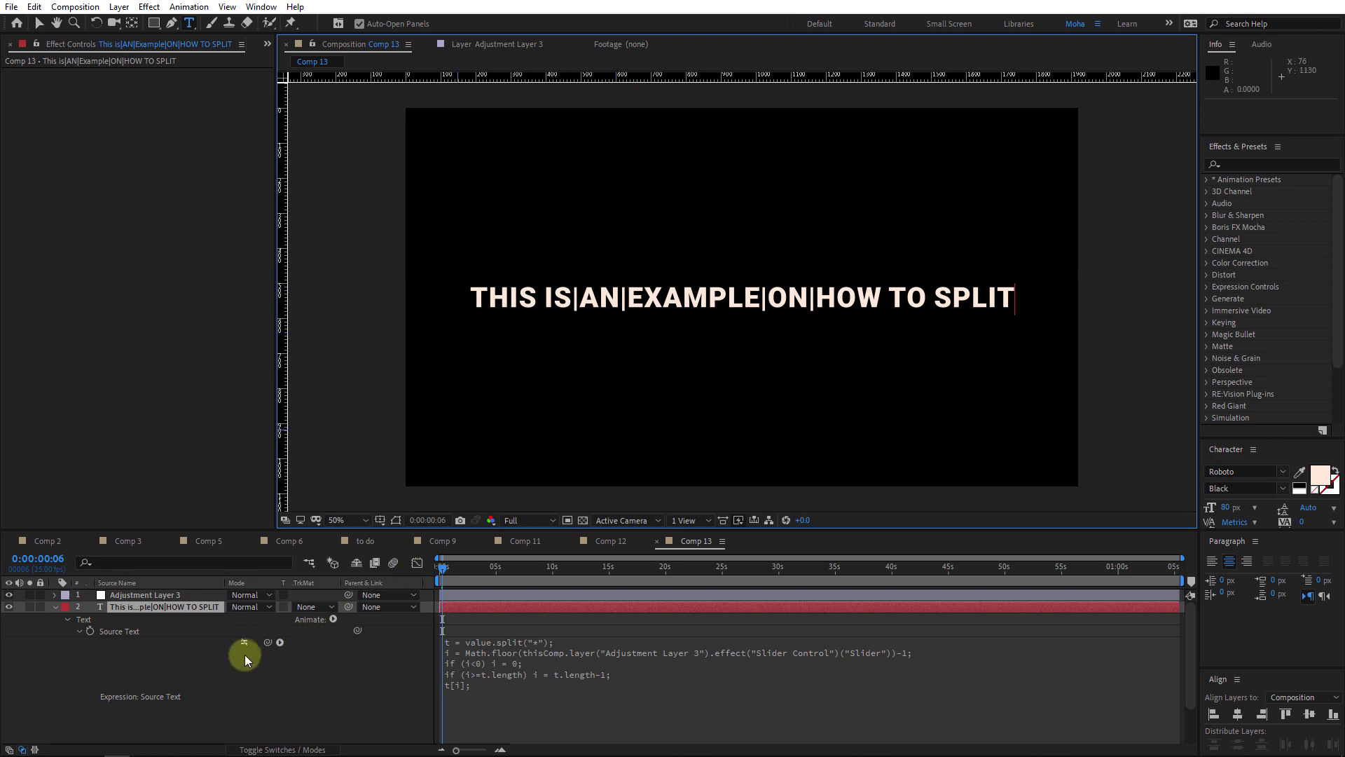
Change split("*") to split("|"), commit, and scrub forward to reach HOW TO SPLIT
{"action": "left_click", "coordinate": [241, 645]}
{"action": "left_click", "coordinate": [516, 641]}
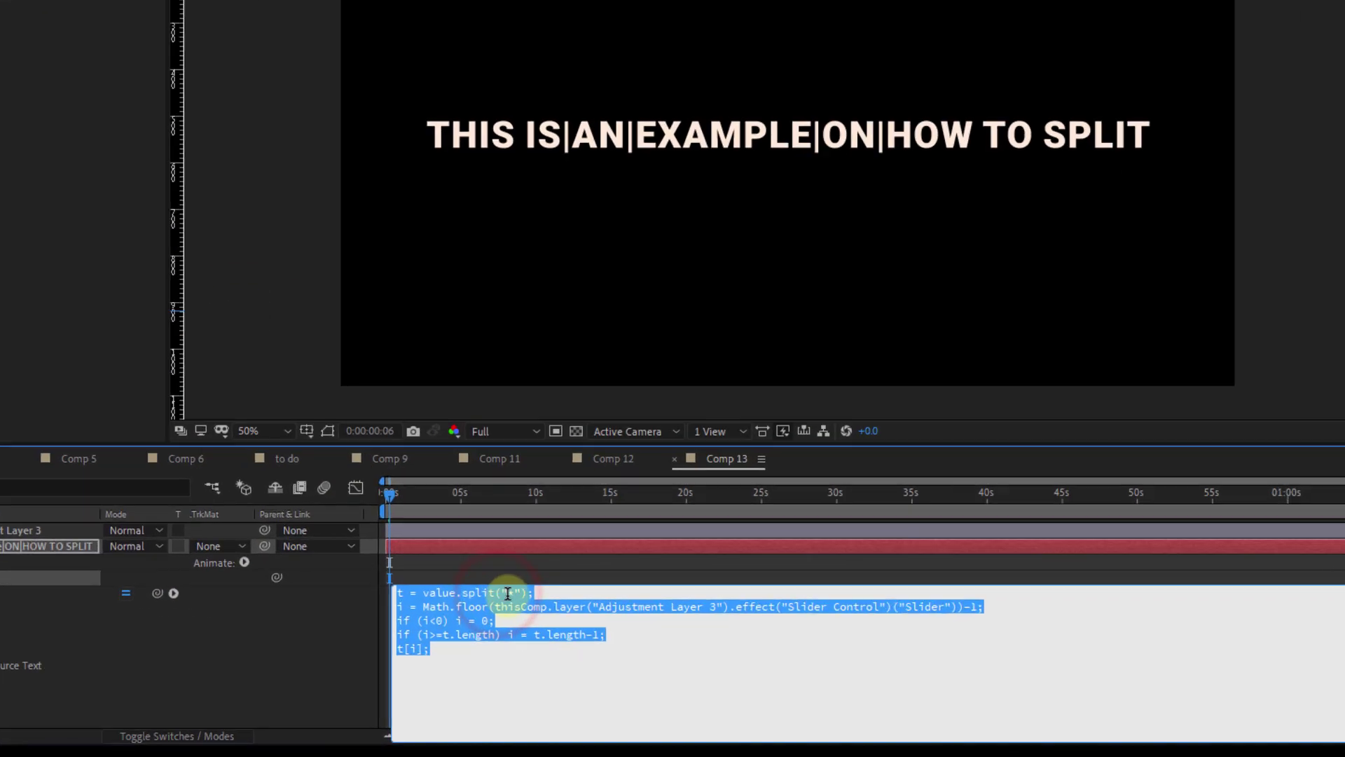
{"action": "double_click", "coordinate": [530, 641]}
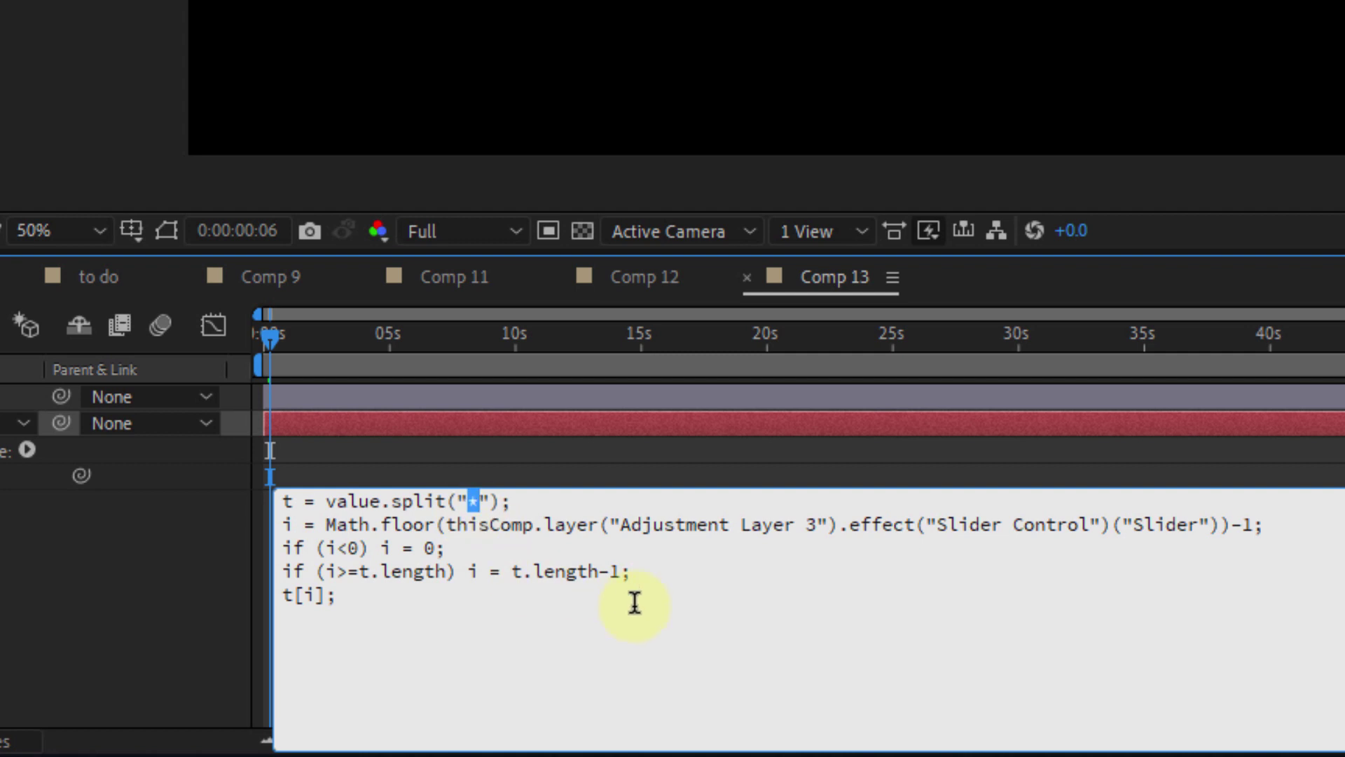
{"action": "type", "text": "|"}
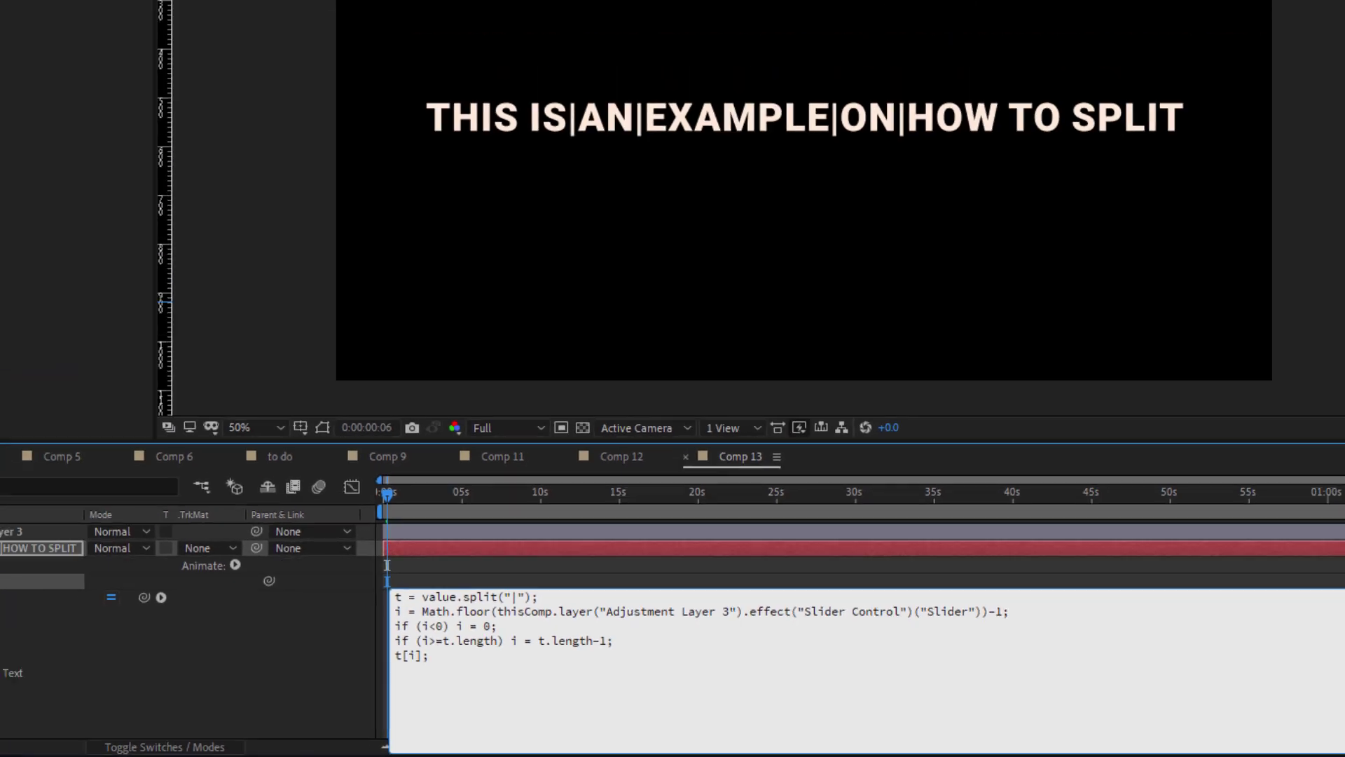
{"action": "left_click", "coordinate": [141, 256]}
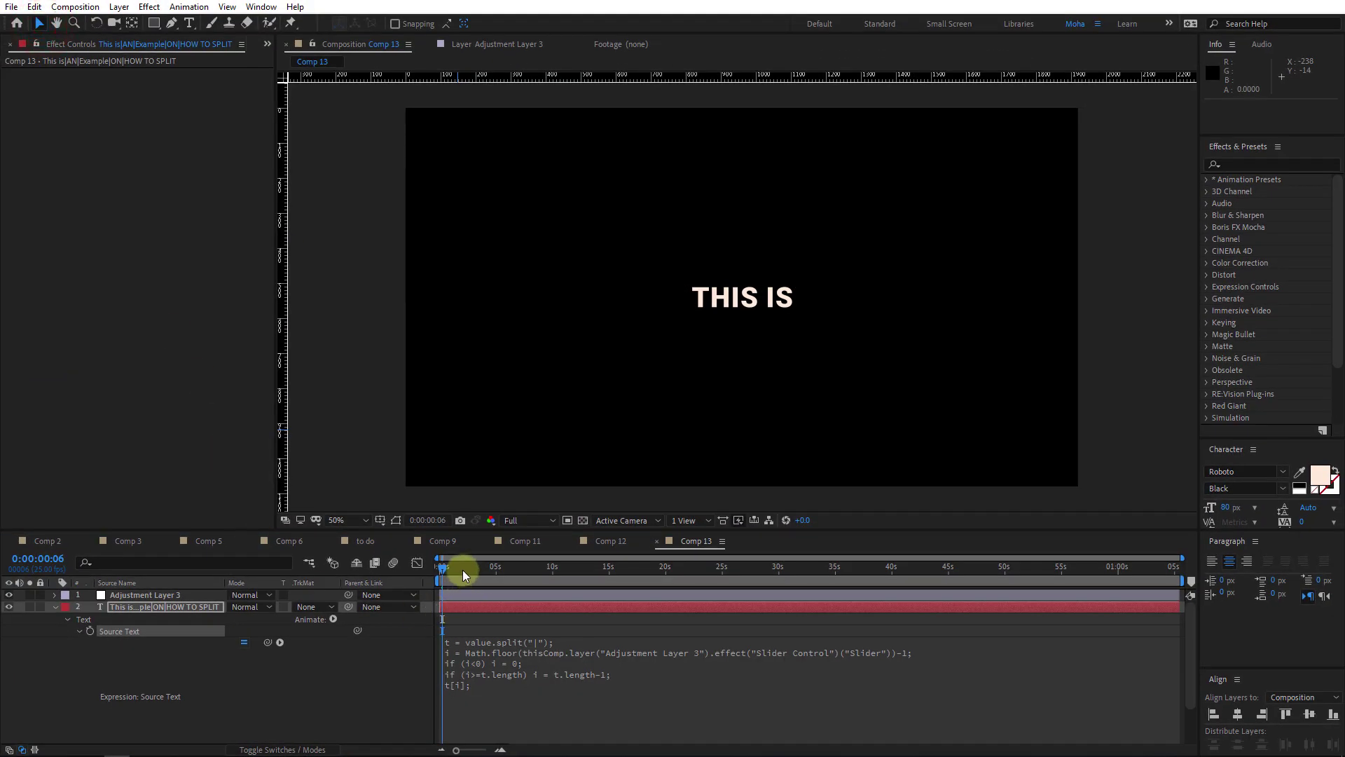
{"action": "mouse_move", "coordinate": [449, 567]}
{"action": "left_mouse_down"}
{"action": "mouse_move", "coordinate": [562, 565]}
{"action": "mouse_move", "coordinate": [495, 576]}
{"action": "left_mouse_up"}
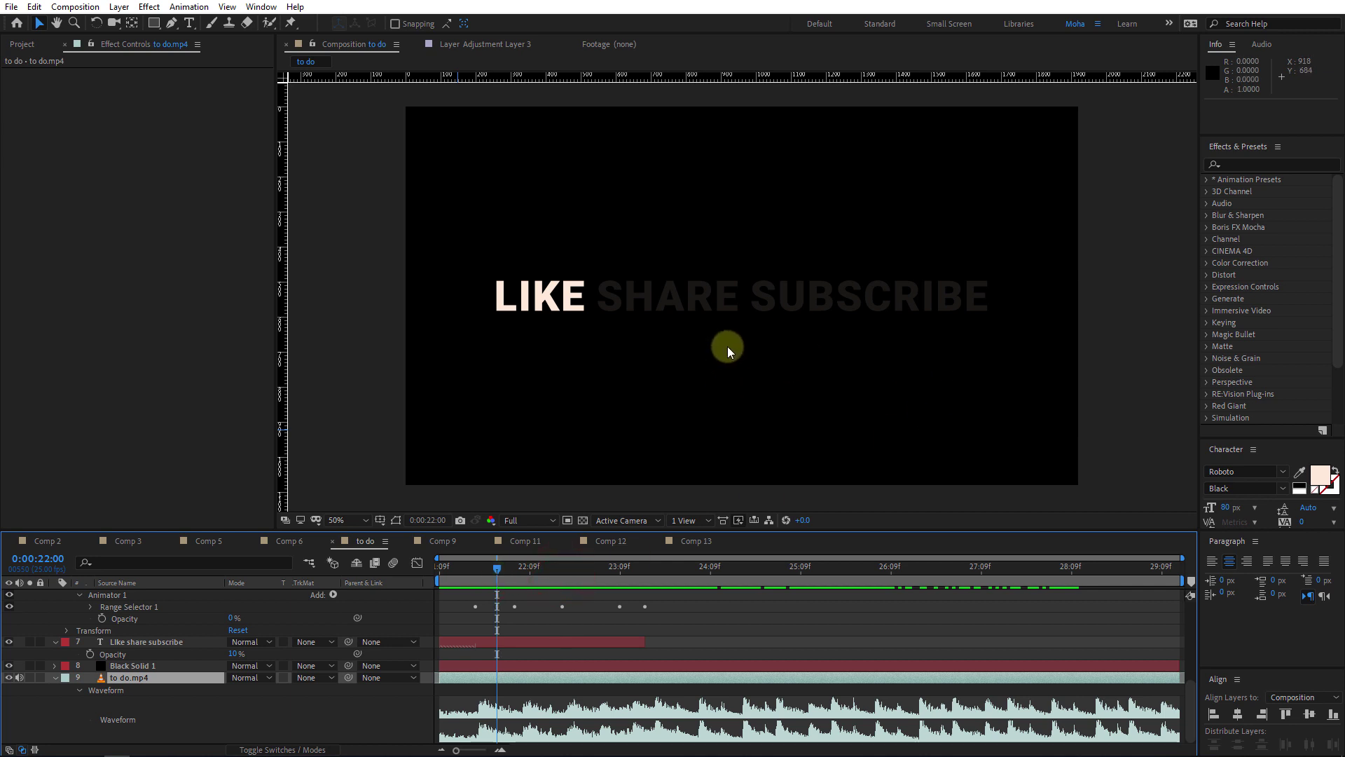